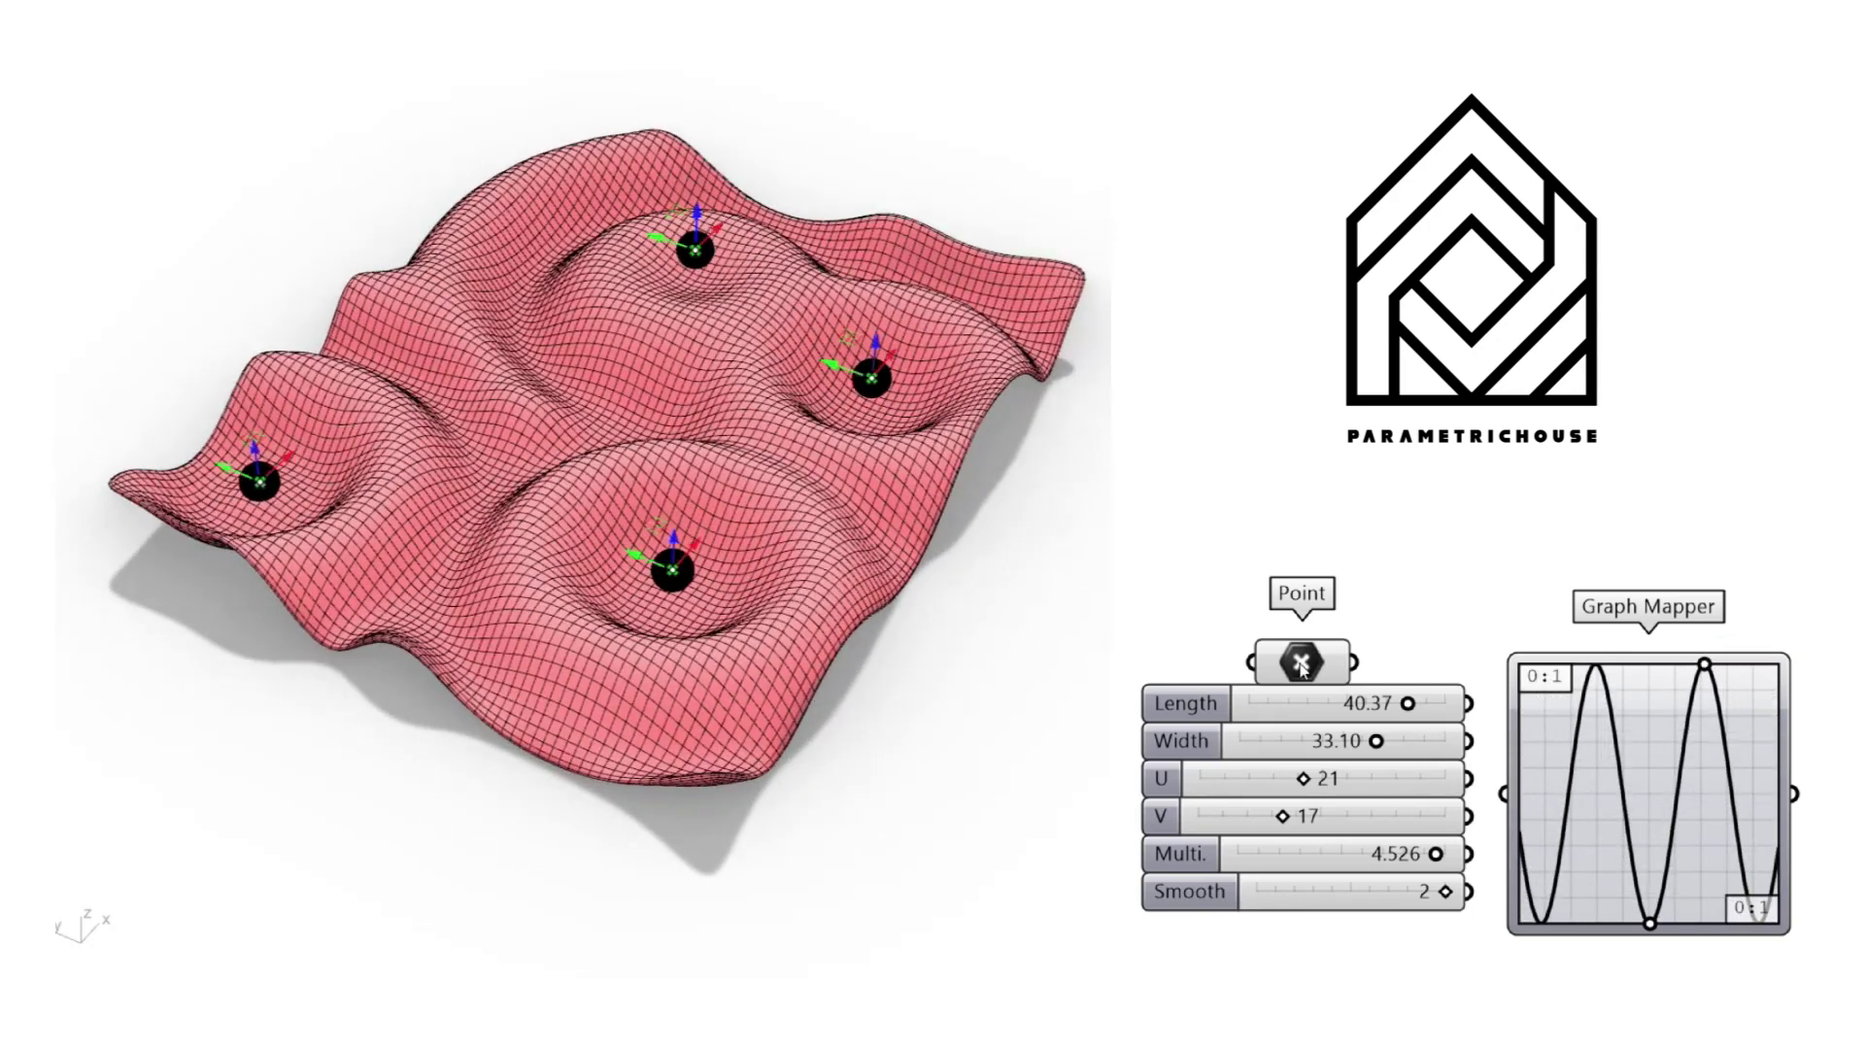
- Move the attractor points across the wavy mesh to test how the surface deforms
left_click_drag(490, 505, 562, 550)
right_click_drag(634, 586, 641, 680)
left_click_drag(318, 646, 360, 651)
right_click_drag(913, 505, 770, 483)
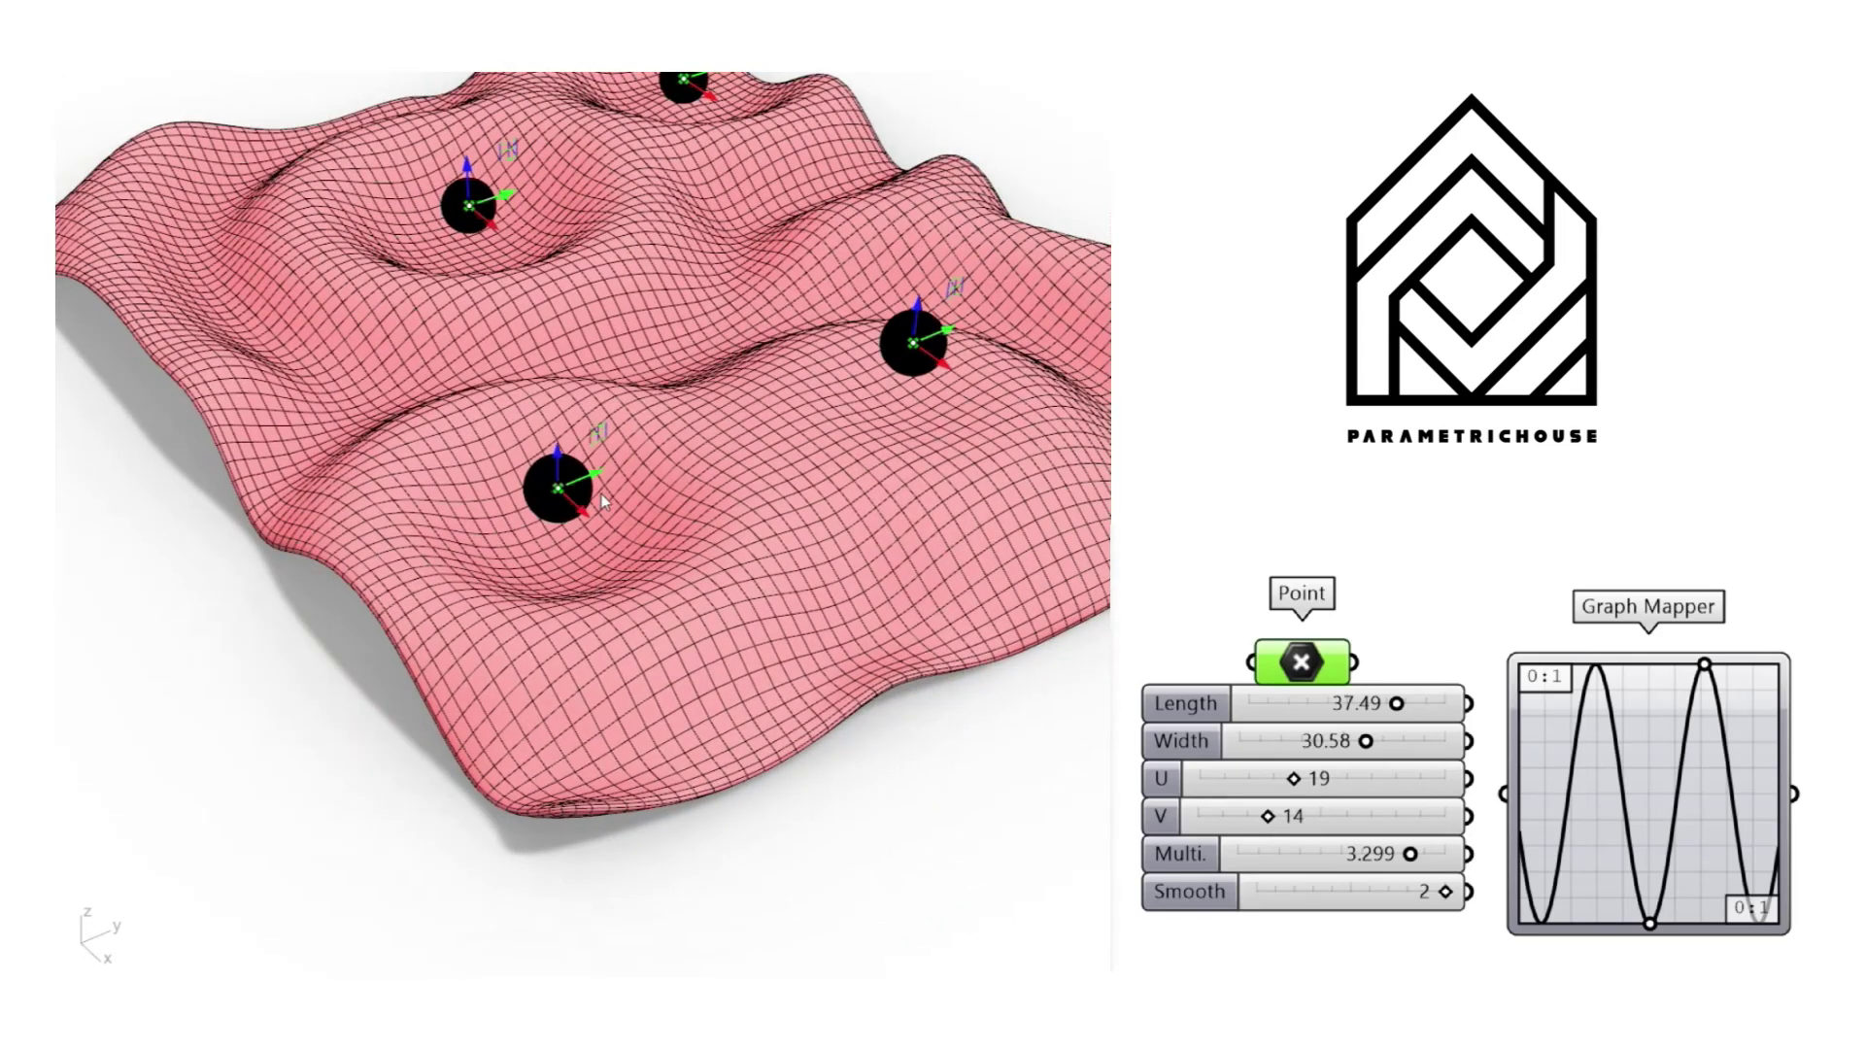
scroll(583, 486, "down", 5)
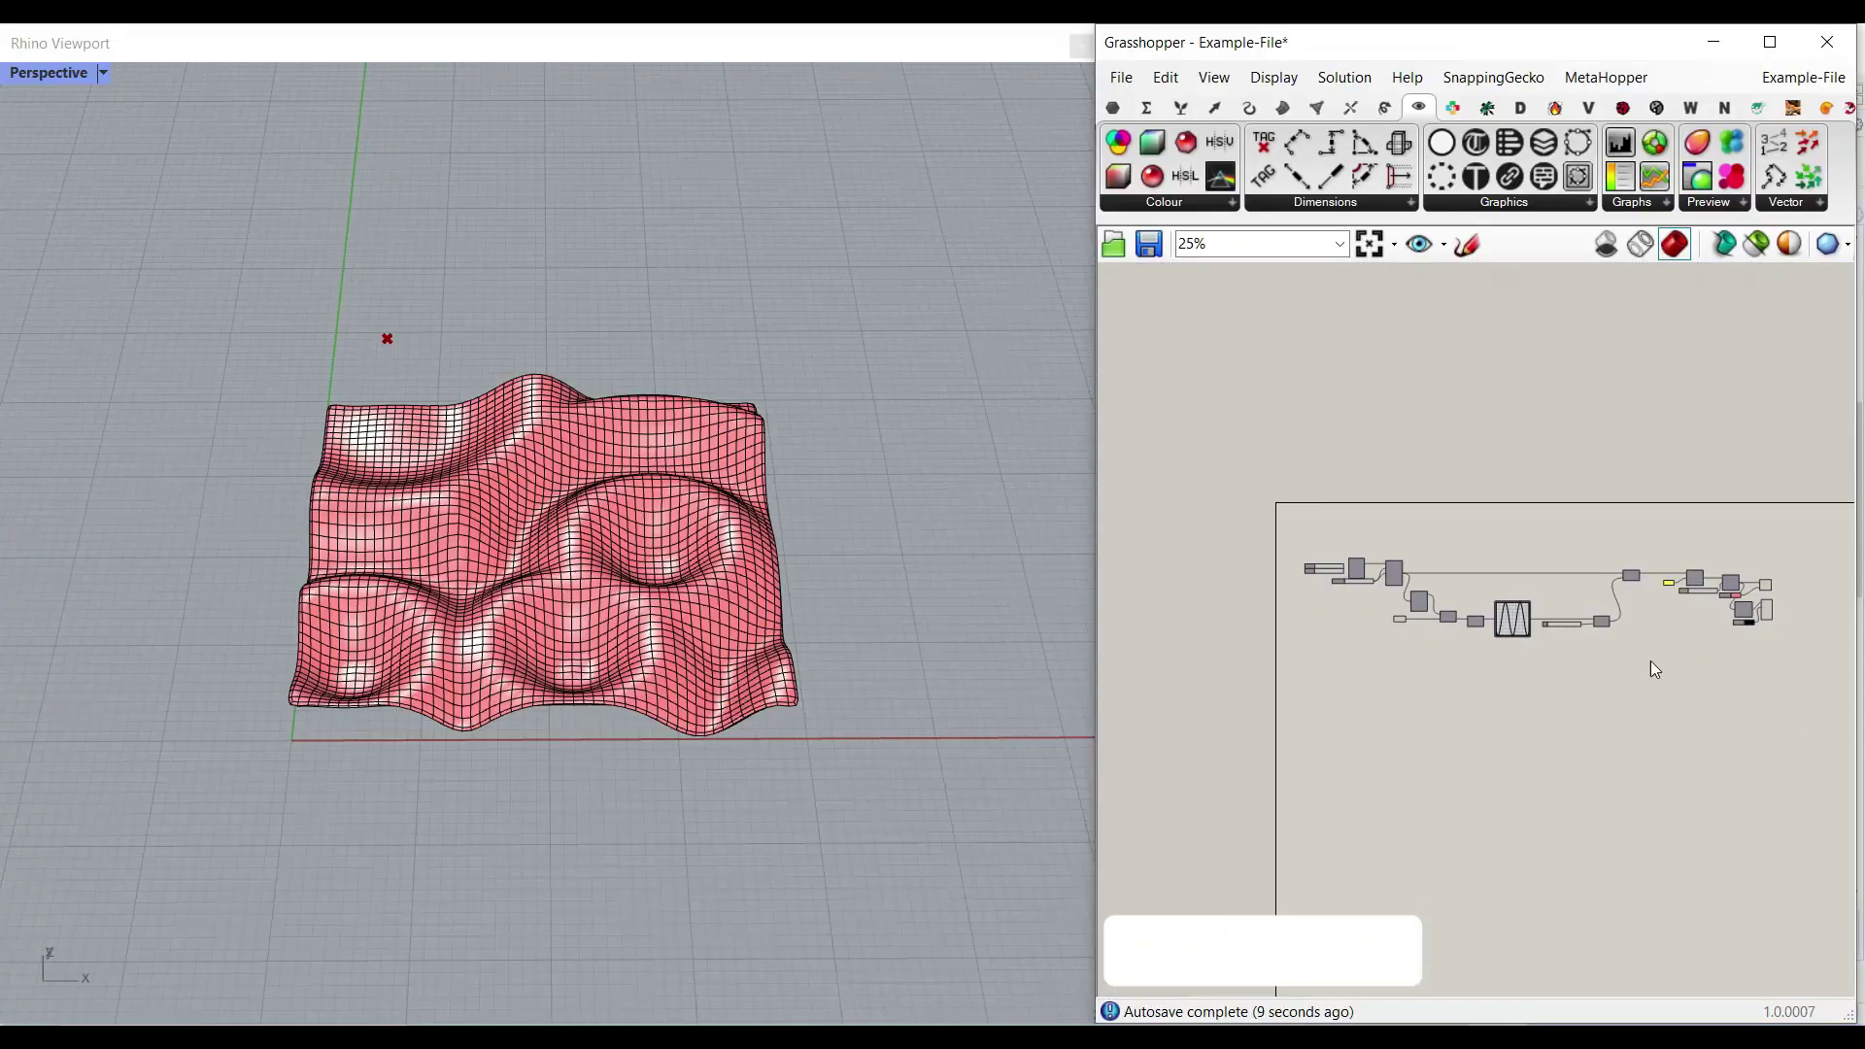
- Examine the Example-File definition and display the attractor points held by its Point parameter
left_click_drag(1839, 728, 1185, 503)
right_click(1449, 455)
left_click(1407, 438)
scroll(1389, 604, "up", 2)
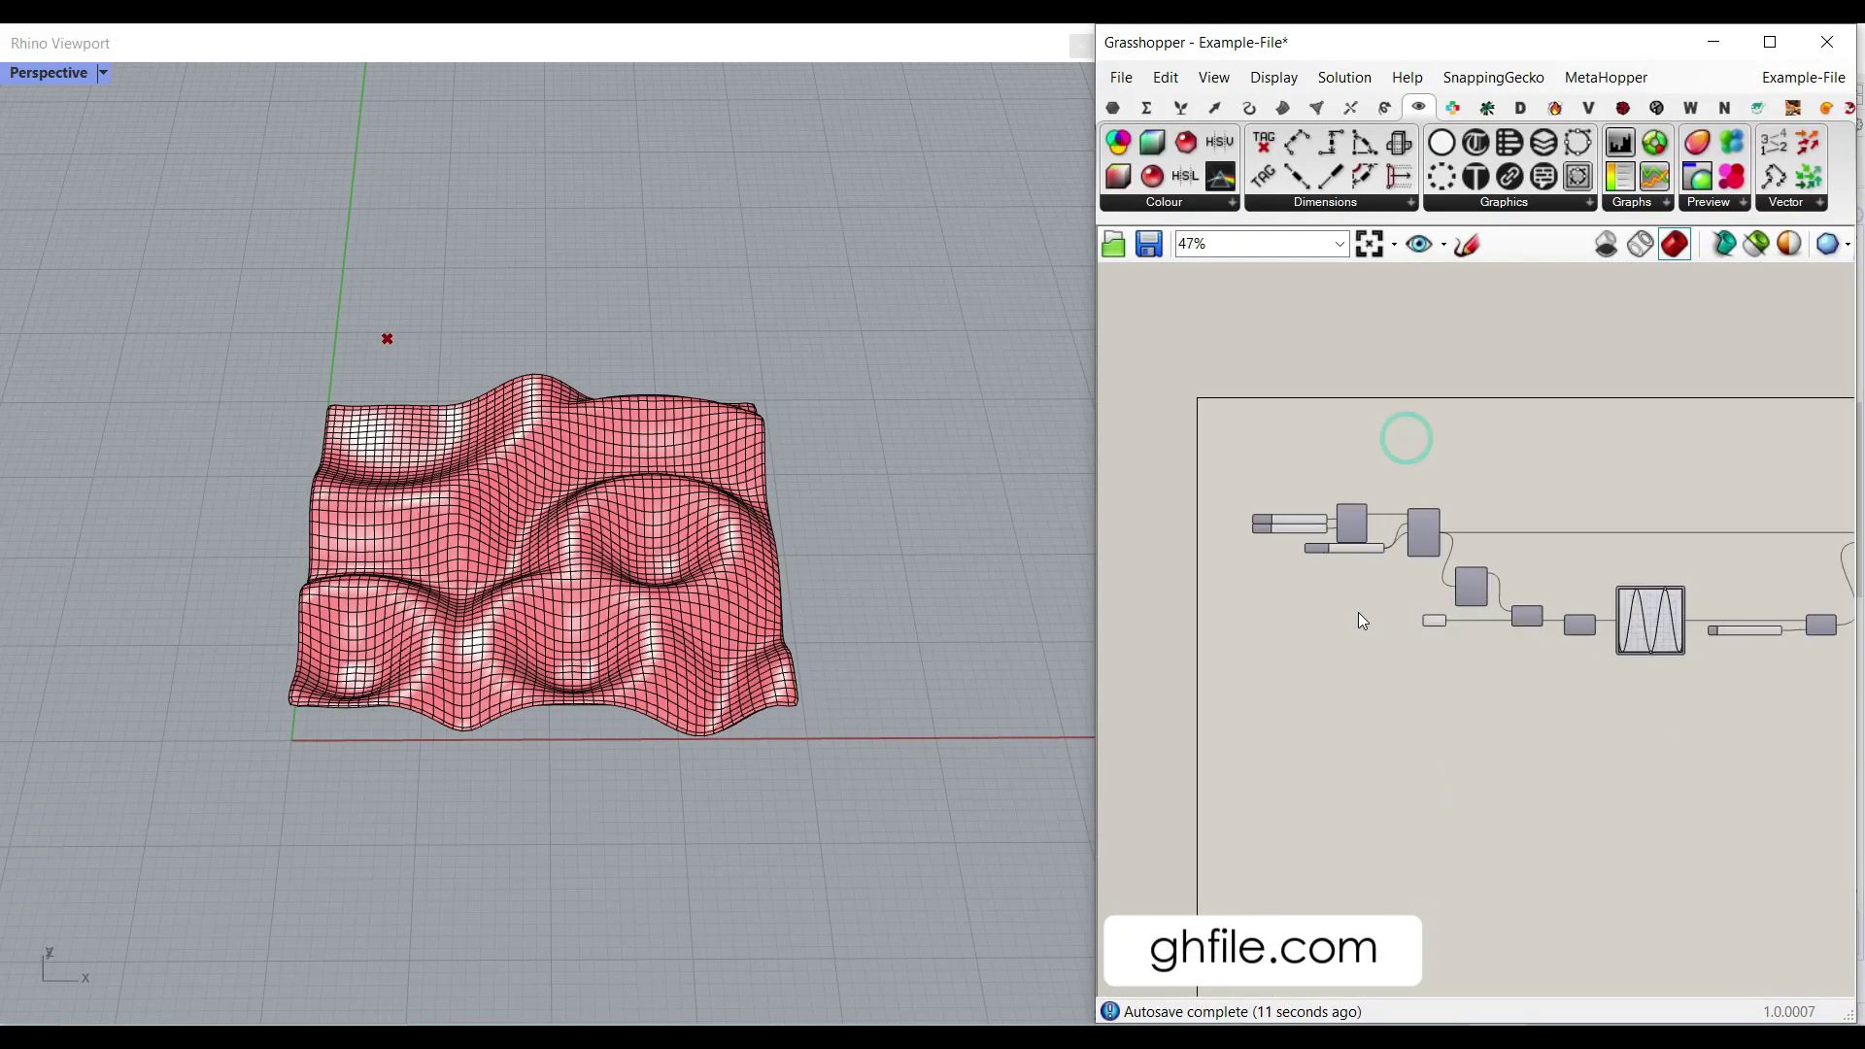
scroll(1454, 610, "up", 3)
left_click(1431, 622)
right_click_drag(544, 670, 409, 671)
scroll(419, 622, "down", 4)
scroll(410, 670, "up", 4)
scroll(1439, 495, "down", 4)
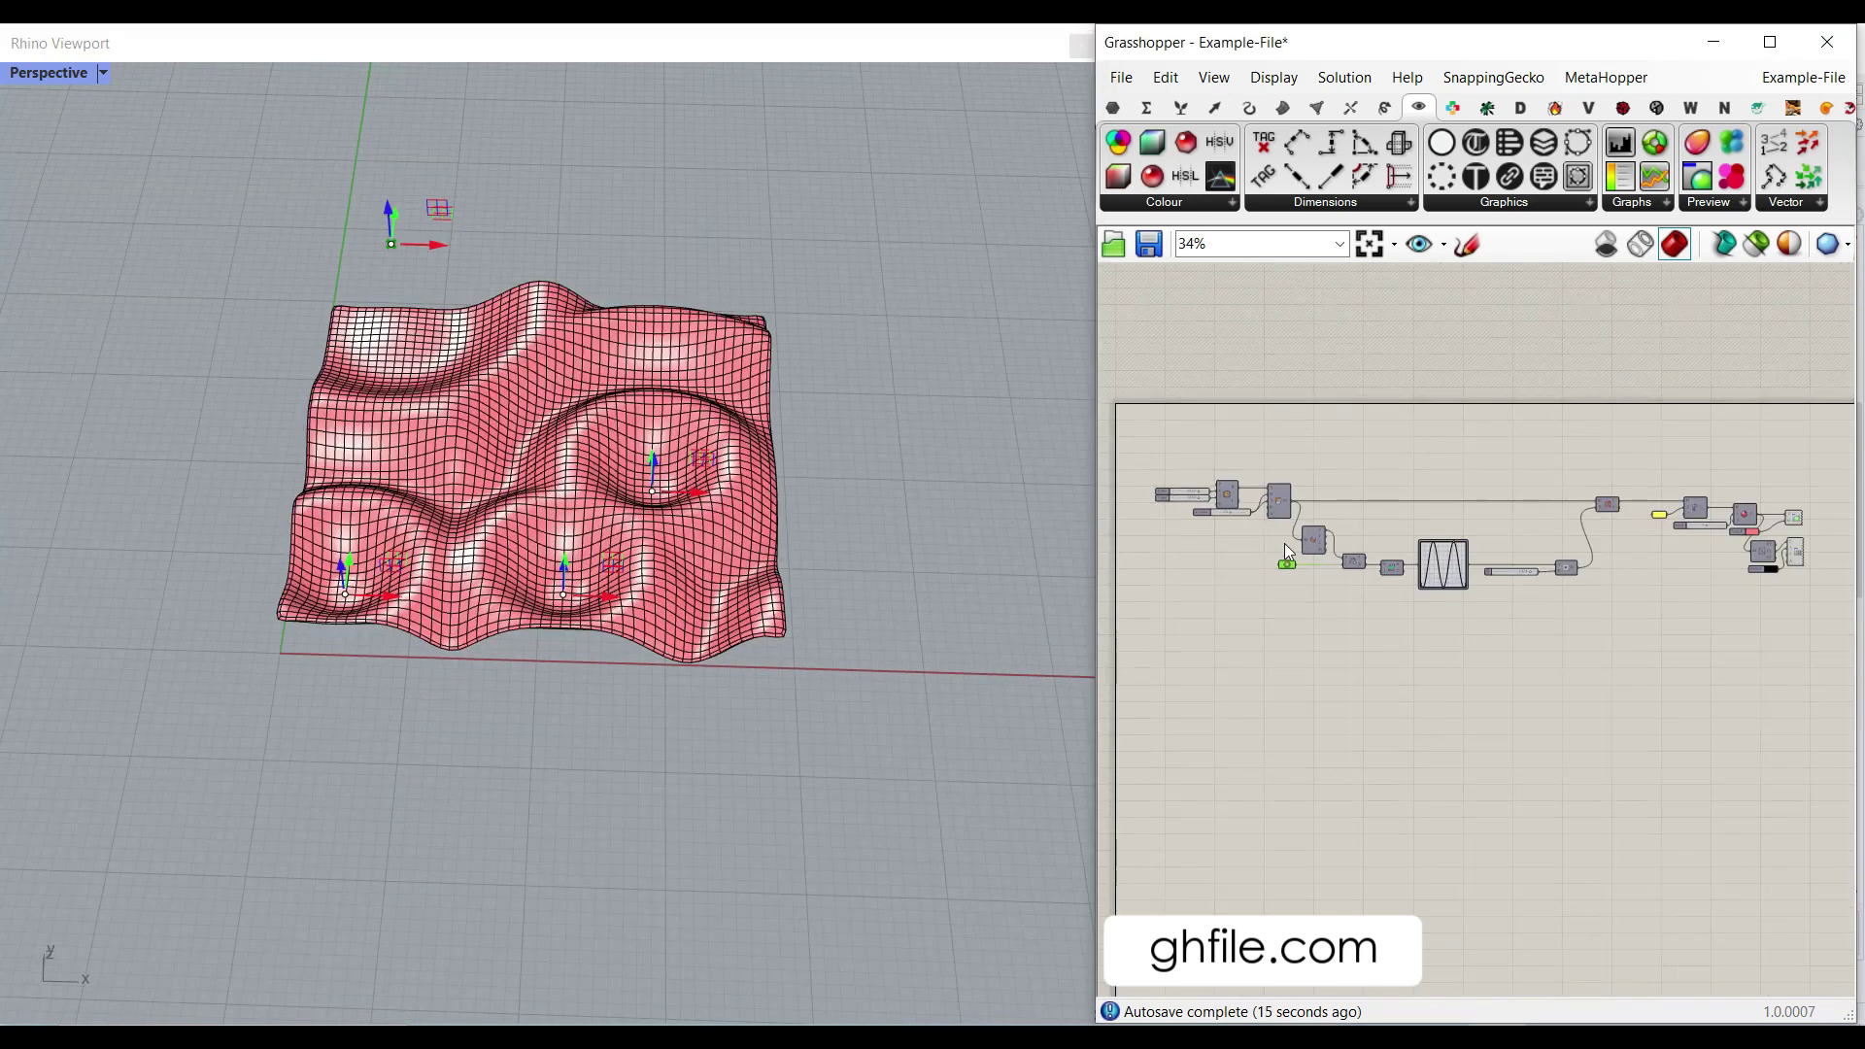
- Turn off the preview of all components in the definition and turn on only the Rectangle preview
left_click_drag(1826, 624, 1168, 423)
right_click(1288, 389)
left_click(1325, 430)
scroll(1141, 544, "up", 3)
scroll(1331, 418, "up", 3)
right_click(1349, 425)
left_click(1373, 475)
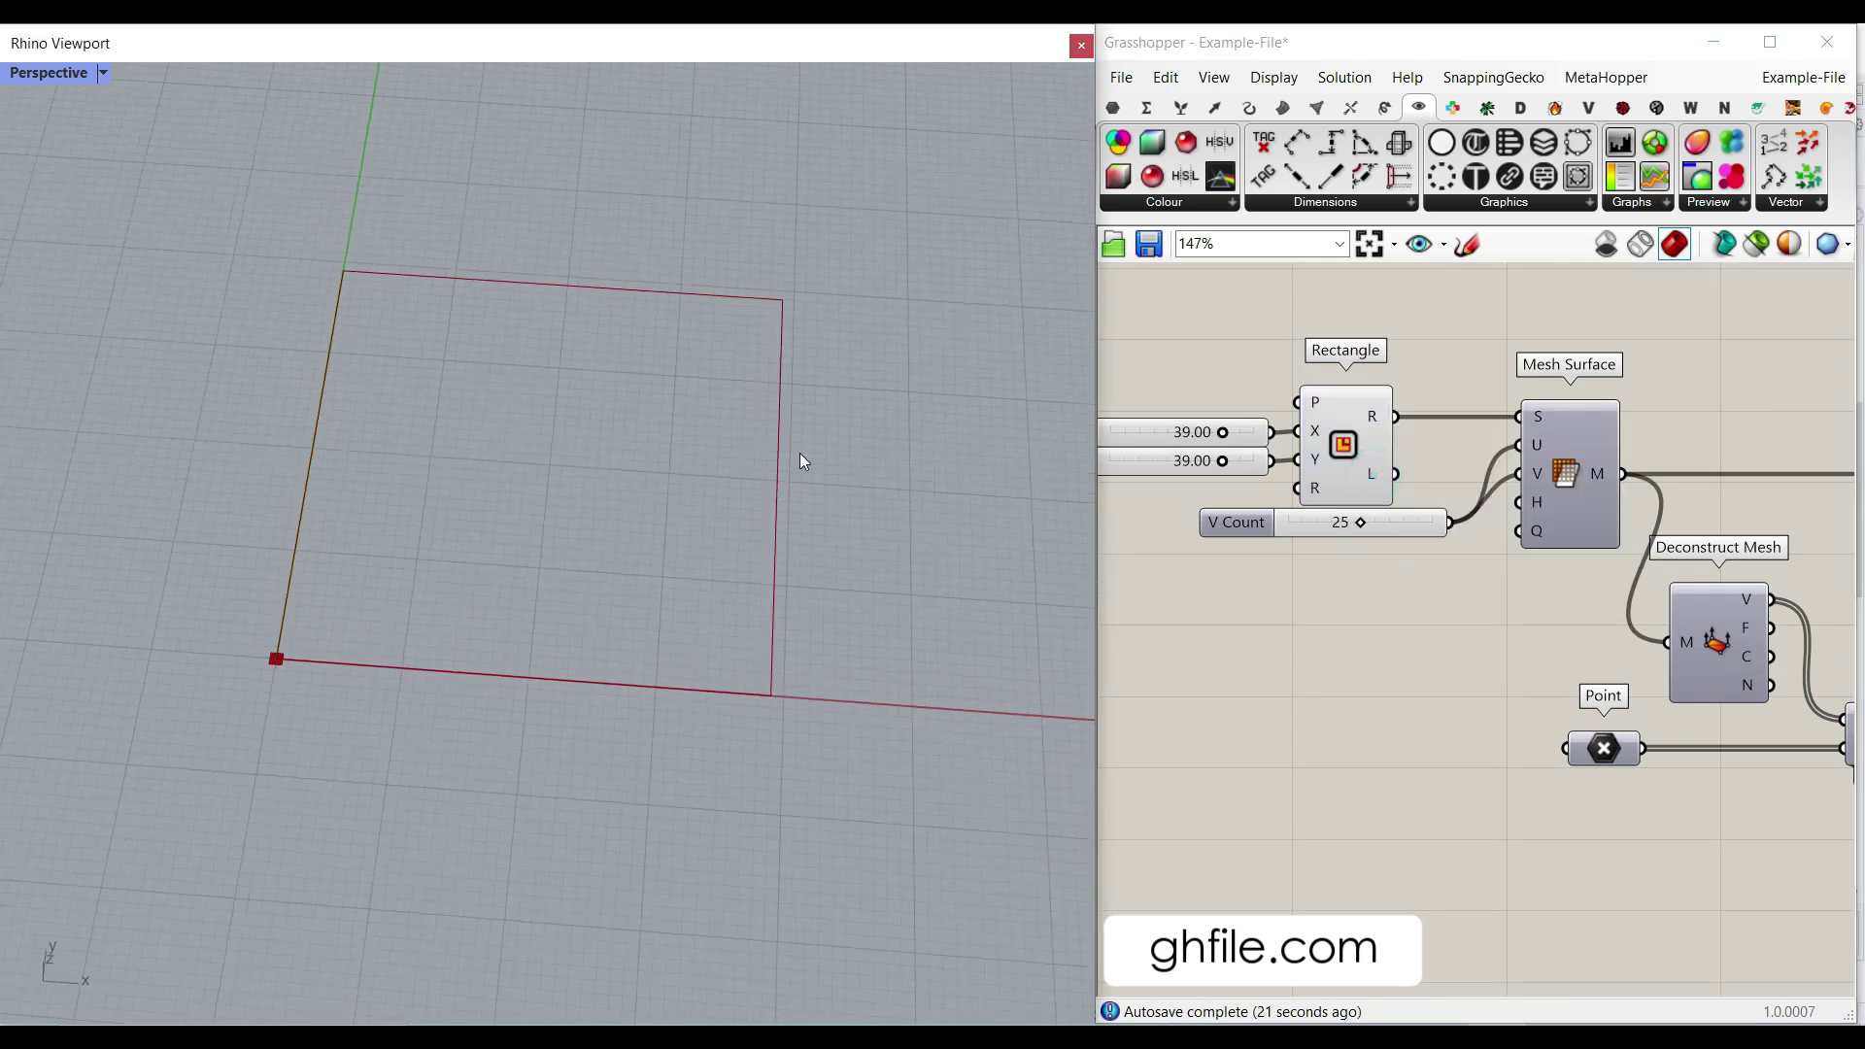
- Set the rectangle's X Size to 37.58 and reduce its Y Size
scroll(1108, 427, "up", 3)
left_click_drag(1353, 474, 1336, 532)
right_click_drag(1332, 524, 1475, 508)
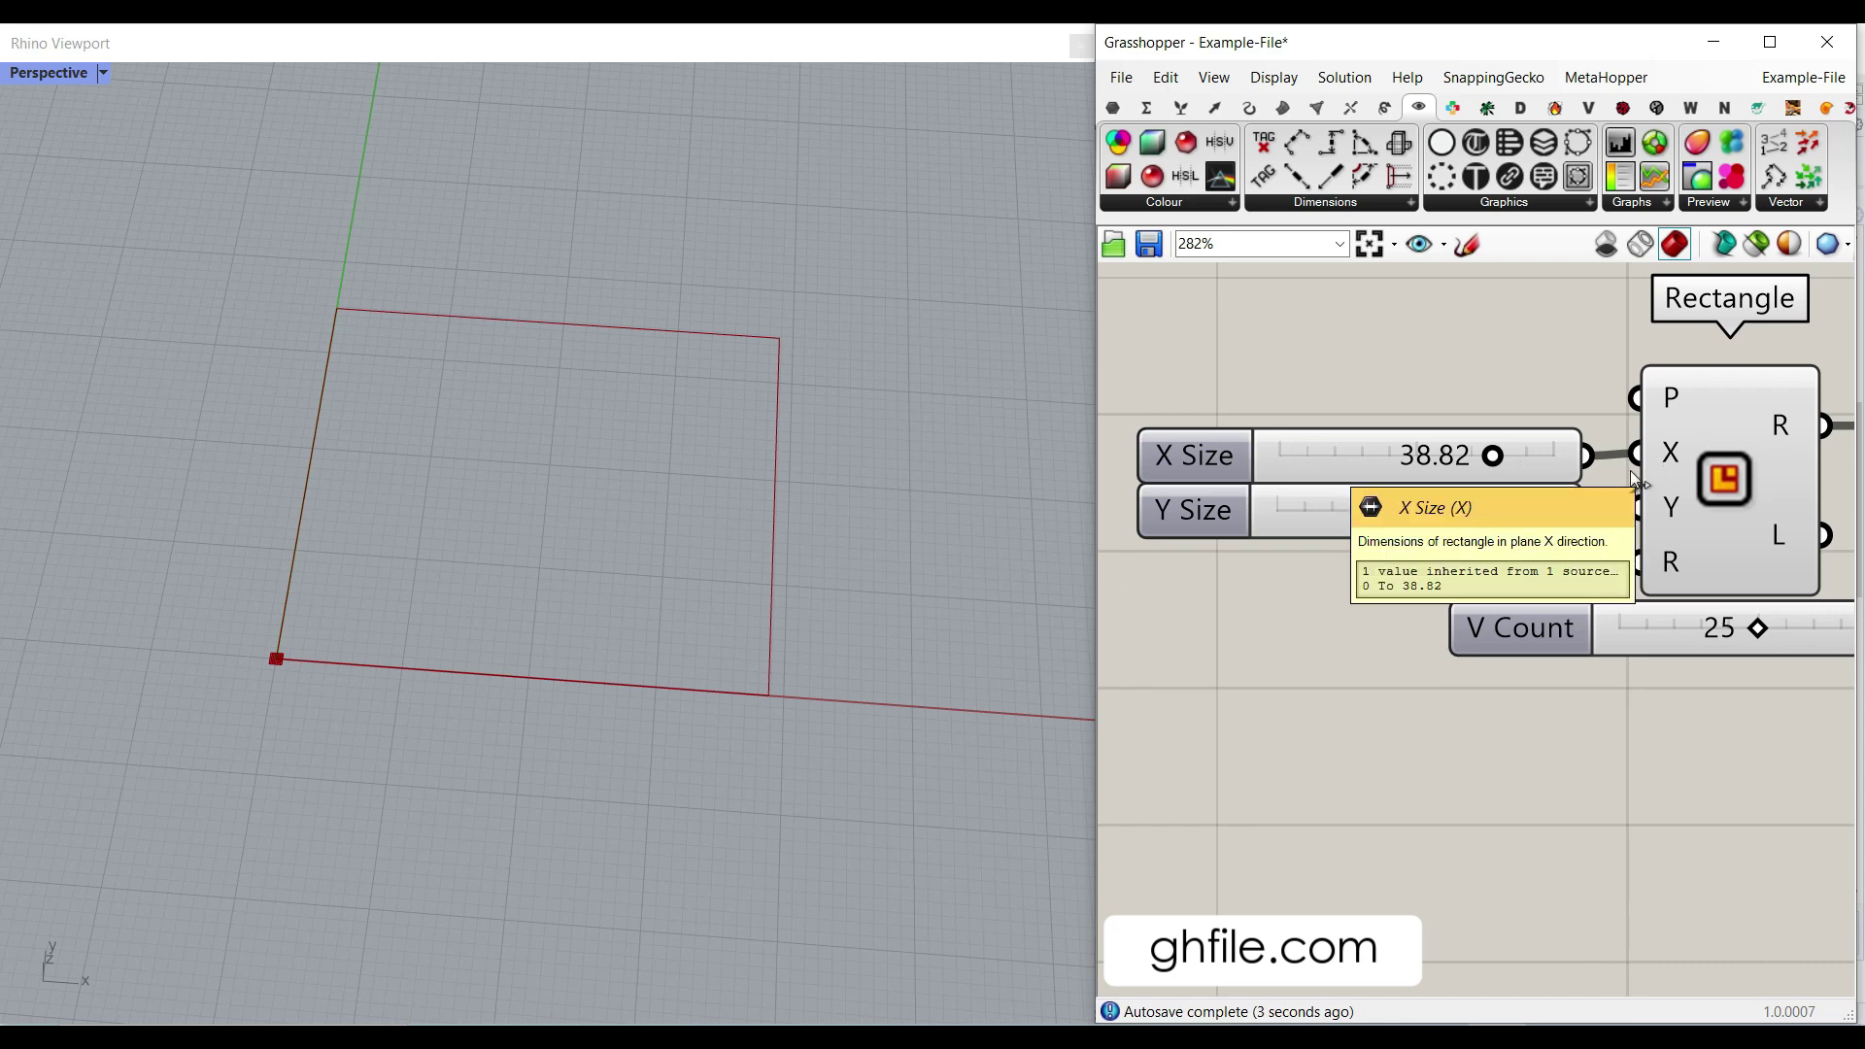
mouse_move(1493, 459)
left_mouse_down()
mouse_move(1397, 463)
mouse_move(1494, 474)
left_mouse_up()
- Turn on the Mesh Surface preview and turn off the Rectangle preview
scroll(1366, 459, "down", 3)
right_click_drag(1671, 587, 1383, 576)
right_click(1513, 486)
left_click(1529, 517)
right_click(1253, 478)
left_click(1290, 487)
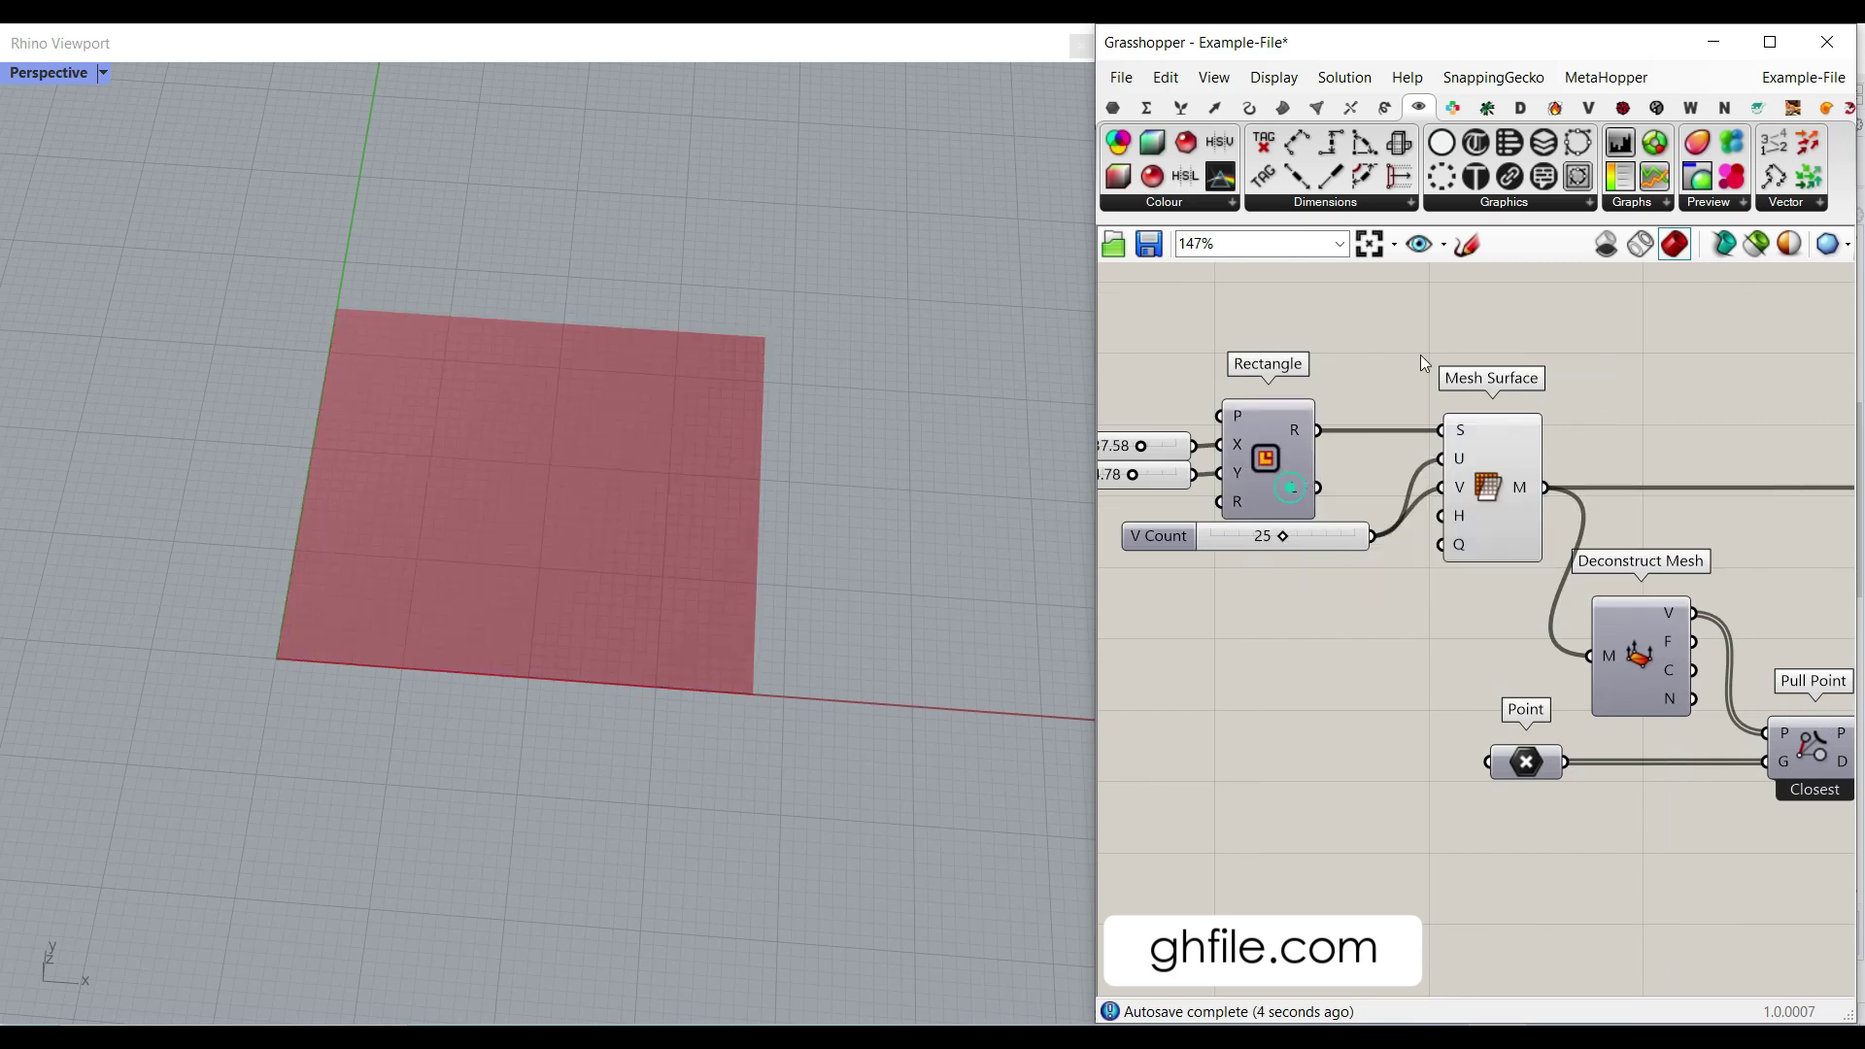
- Enable Preview Mesh Edges so the mesh grid is drawn, and check that display option
key("ctrl+m")
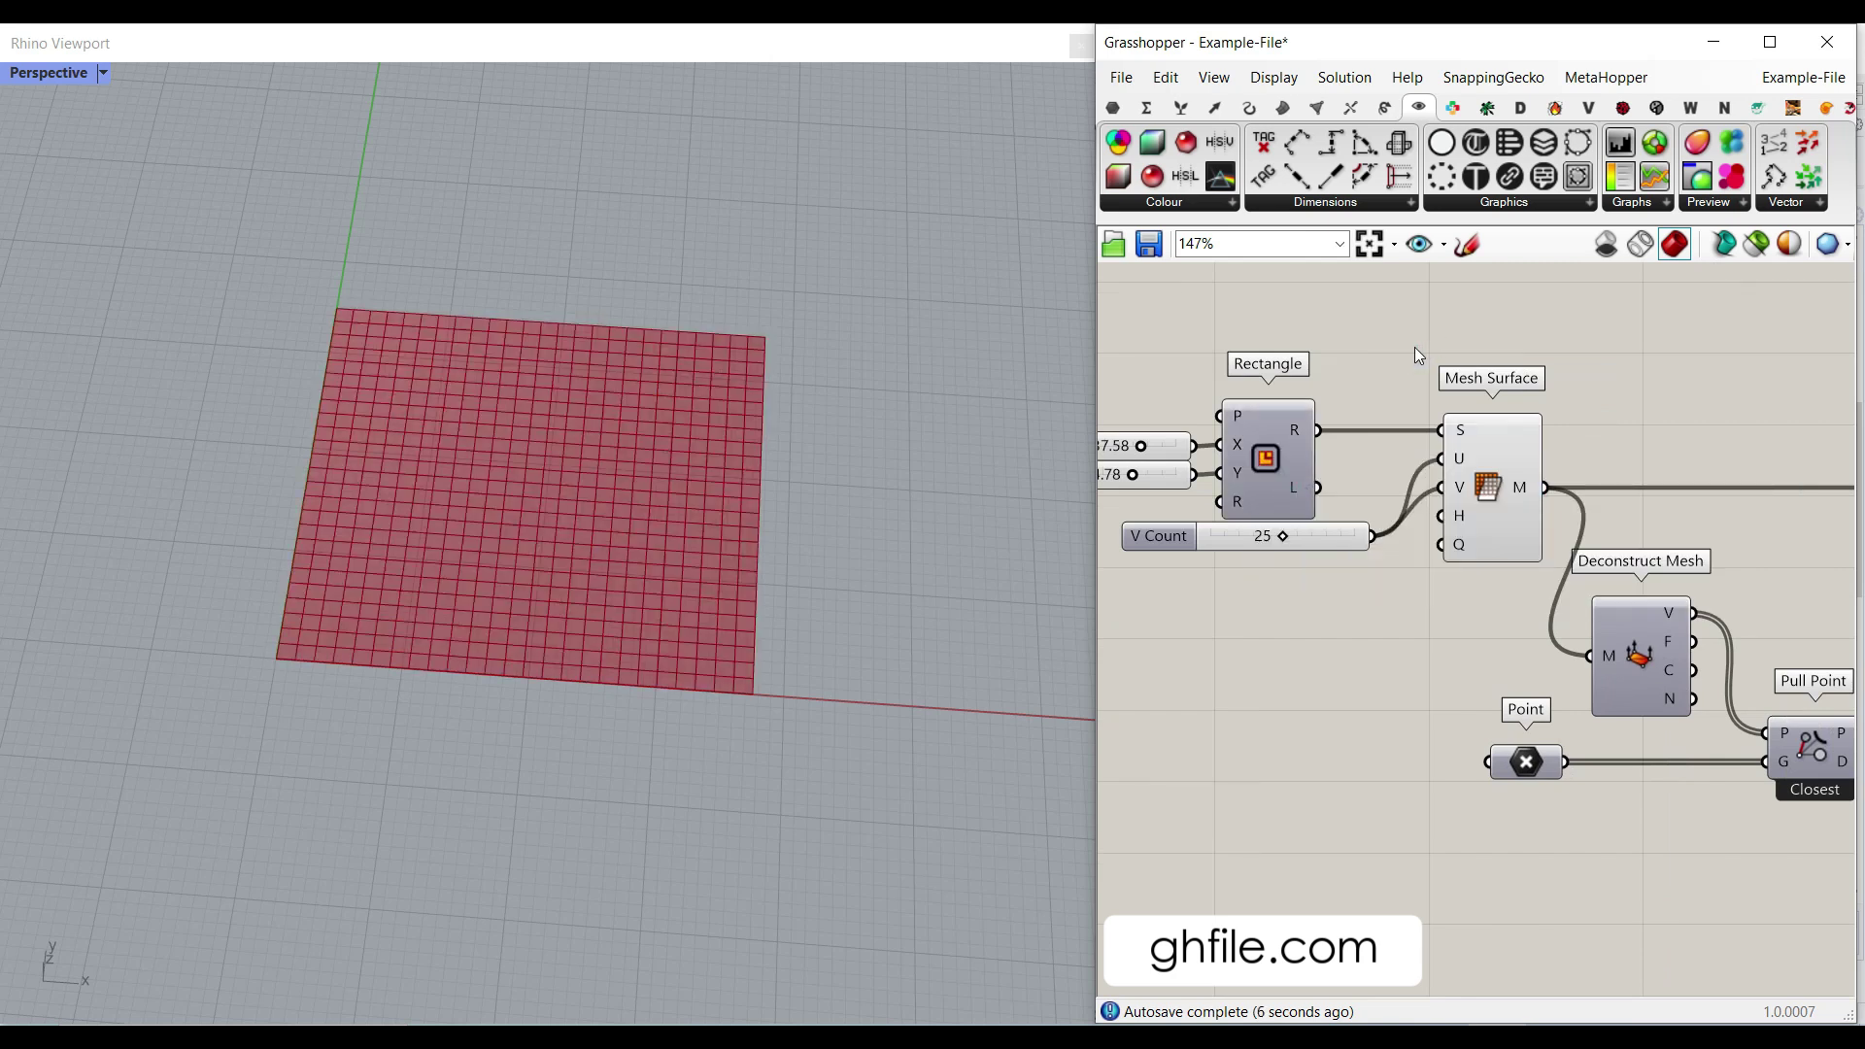
left_click(1274, 78)
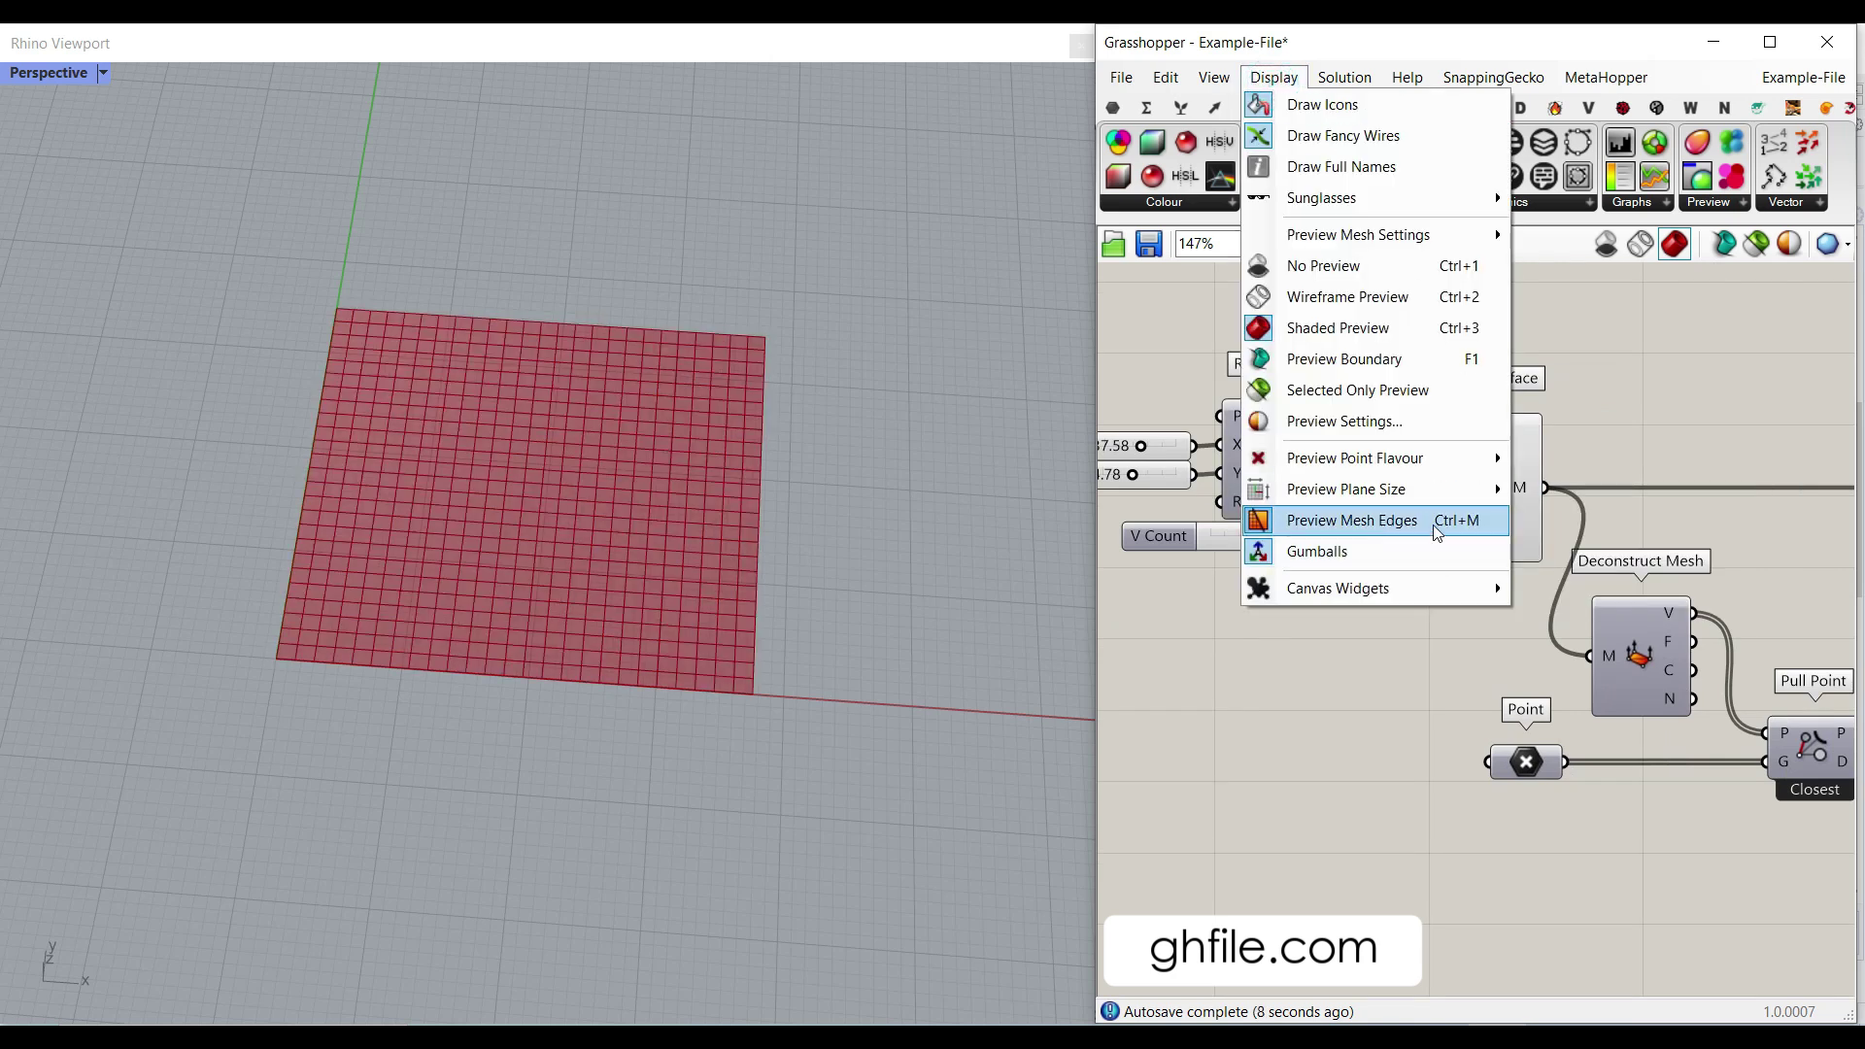
left_click(1694, 343)
- Duplicate the shared count slider, wire the copy to Mesh Surface's V input, and adjust the U Count
scroll(1341, 549, "up", 5)
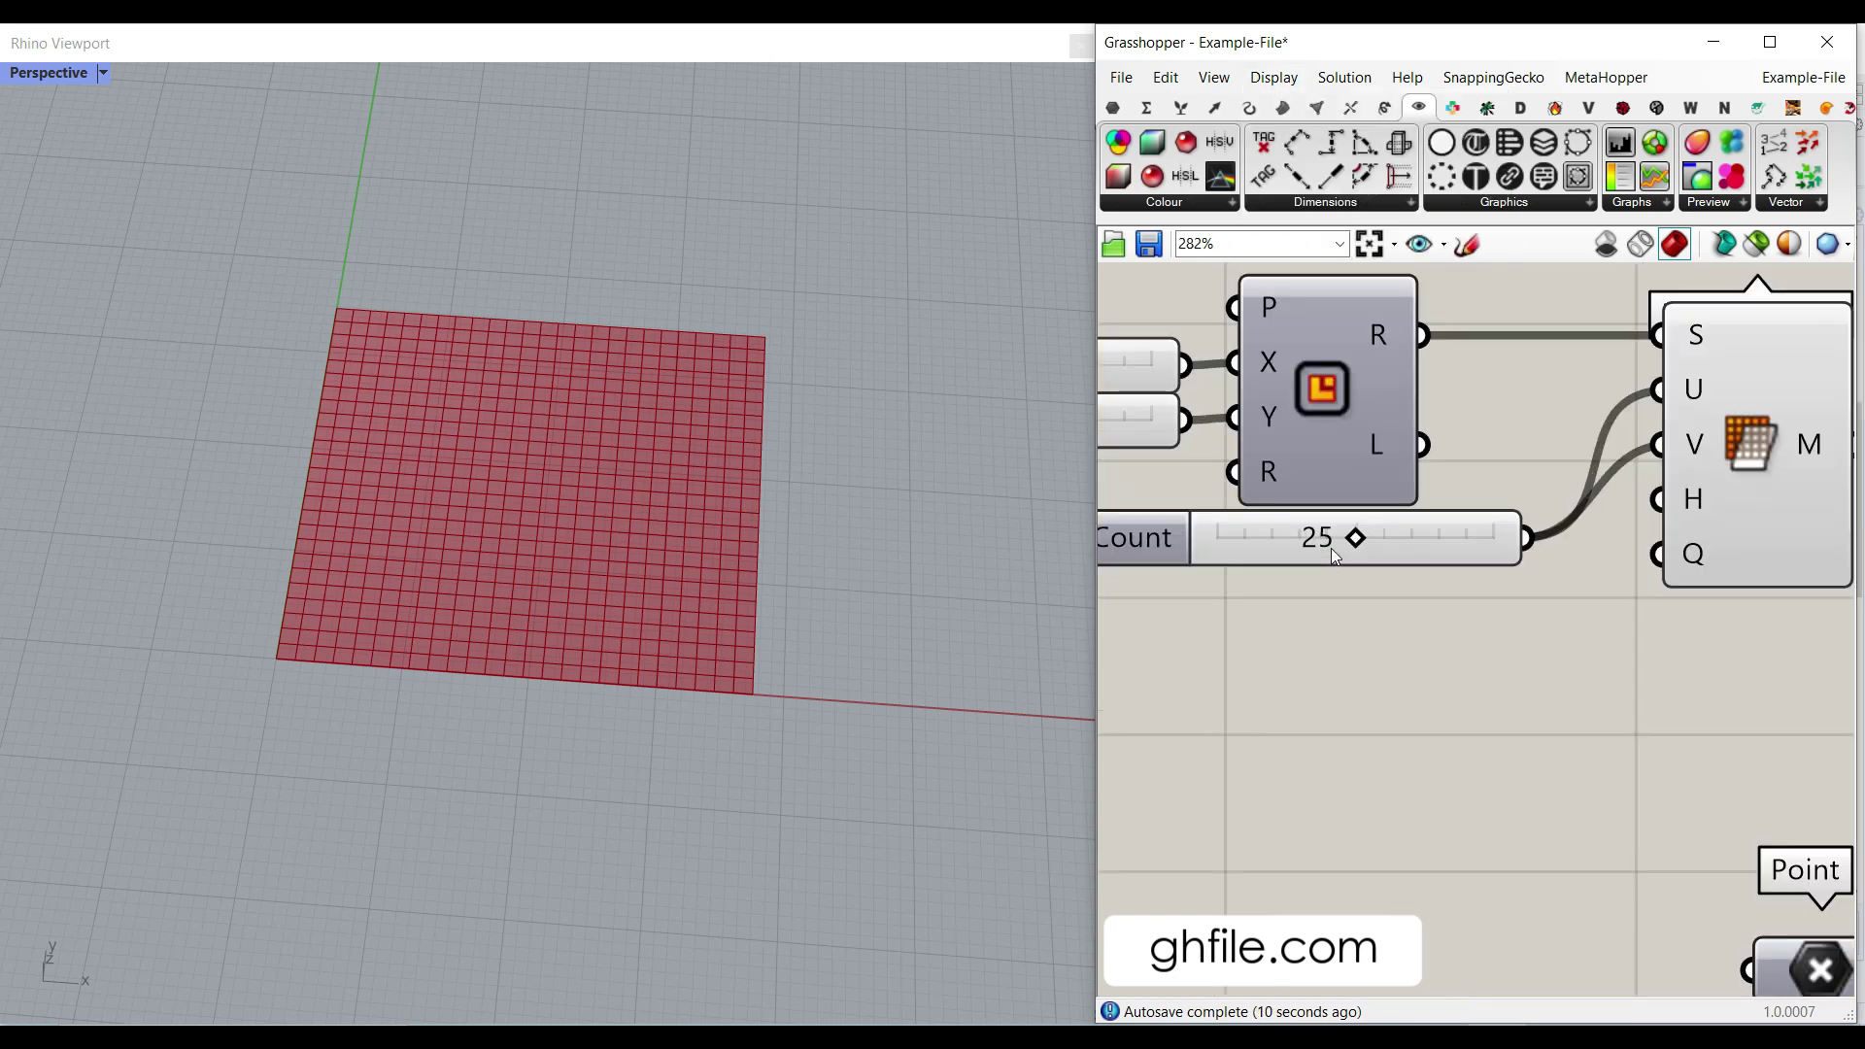
left_click(1279, 563)
left_click_drag(1276, 580, 1246, 615, "alt")
left_click_drag(1571, 613, 1659, 445)
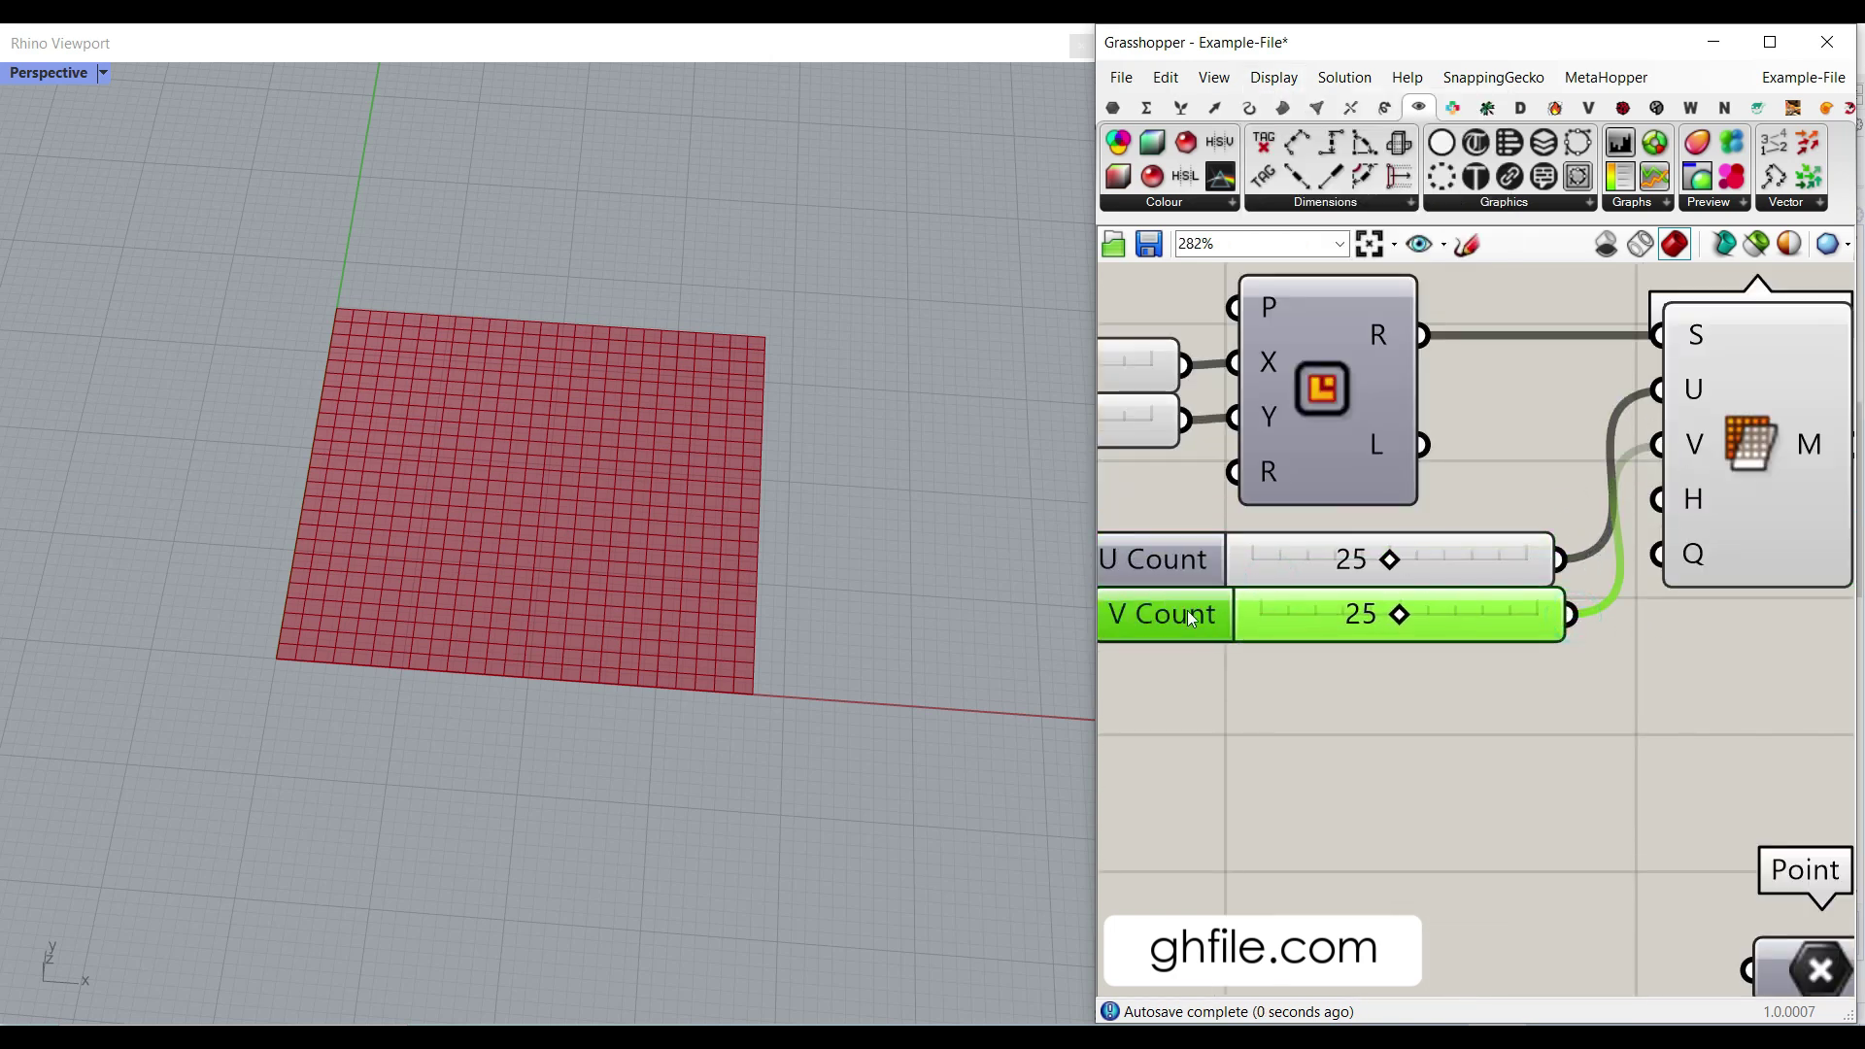
mouse_move(1387, 564)
left_mouse_down()
mouse_move(1321, 570)
mouse_move(1349, 662)
mouse_move(1353, 614)
mouse_move(1399, 621)
mouse_move(1381, 574)
left_mouse_up()
- Turn on the Deconstruct Mesh preview to show the mesh vertices, and look up the component among the mesh analysis tools
scroll(1385, 568, "down", 5)
right_click_drag(1640, 570, 1460, 537)
scroll(1476, 697, "up", 2)
scroll(1332, 591, "up", 2)
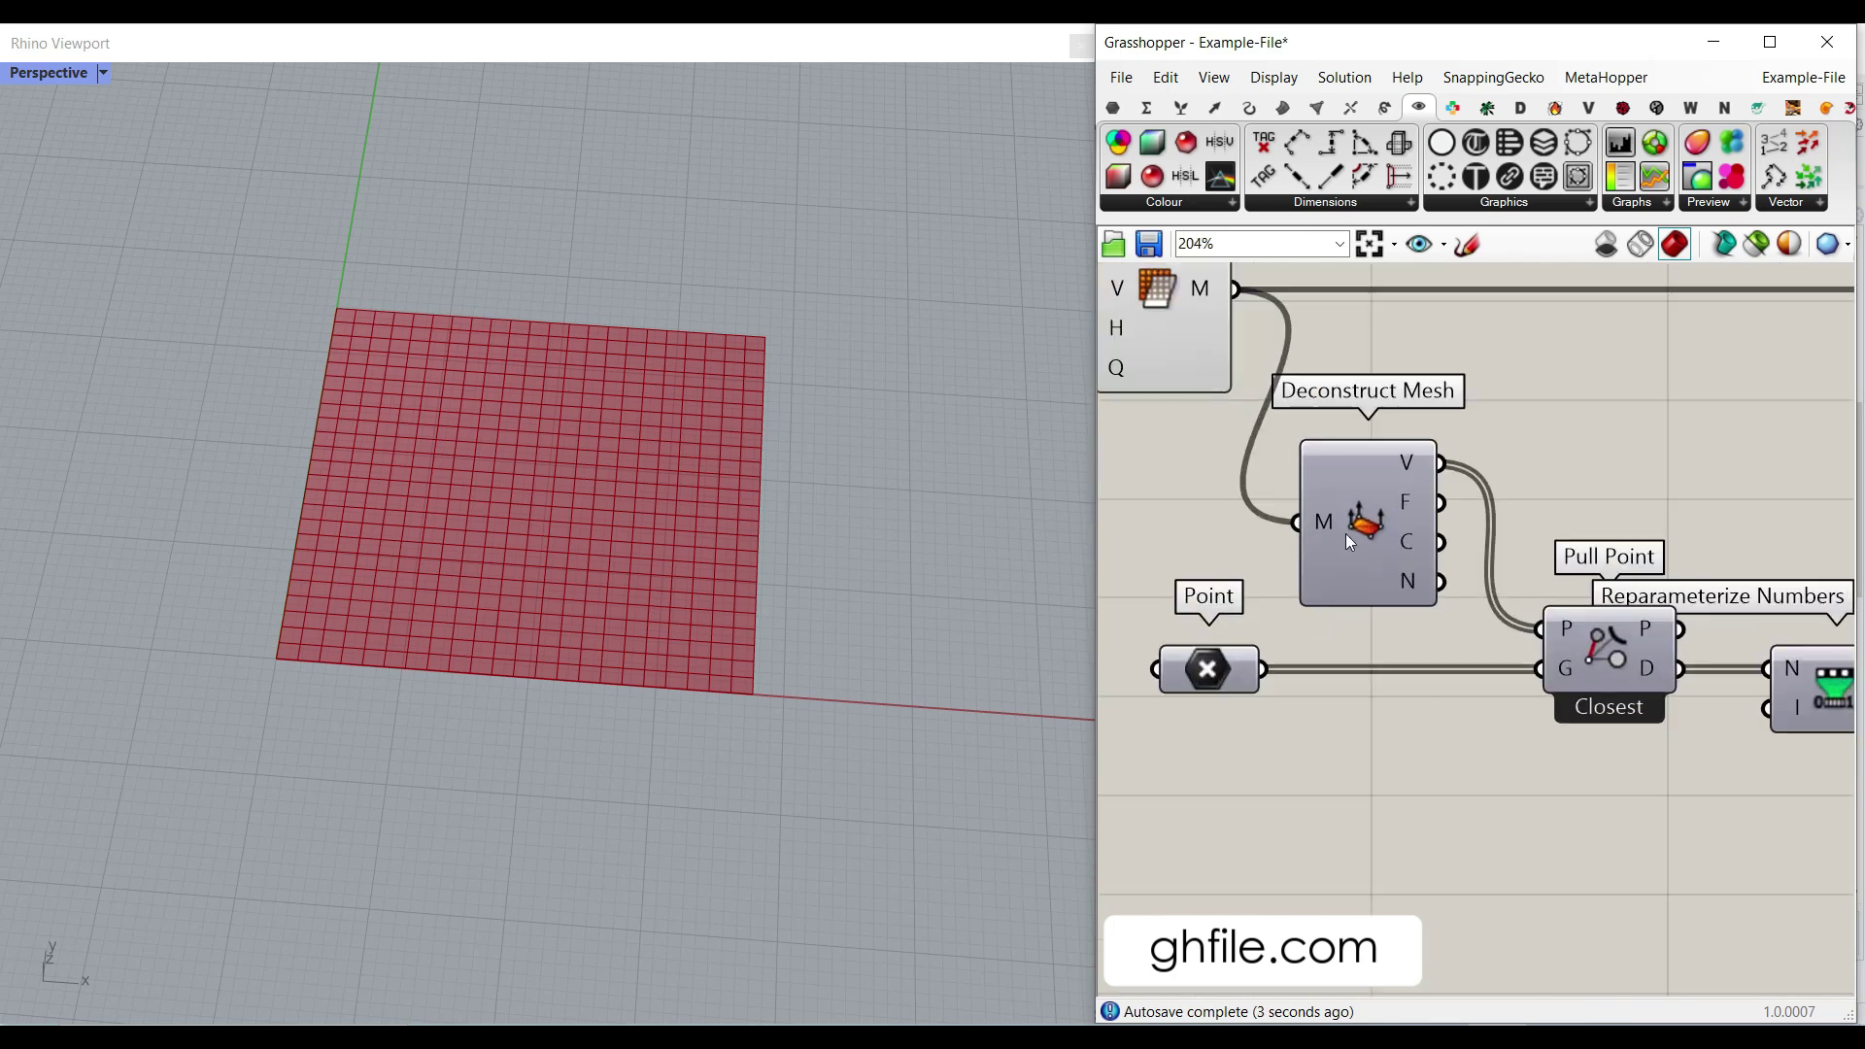
right_click(1365, 520)
left_click(1376, 561)
left_click(1368, 534)
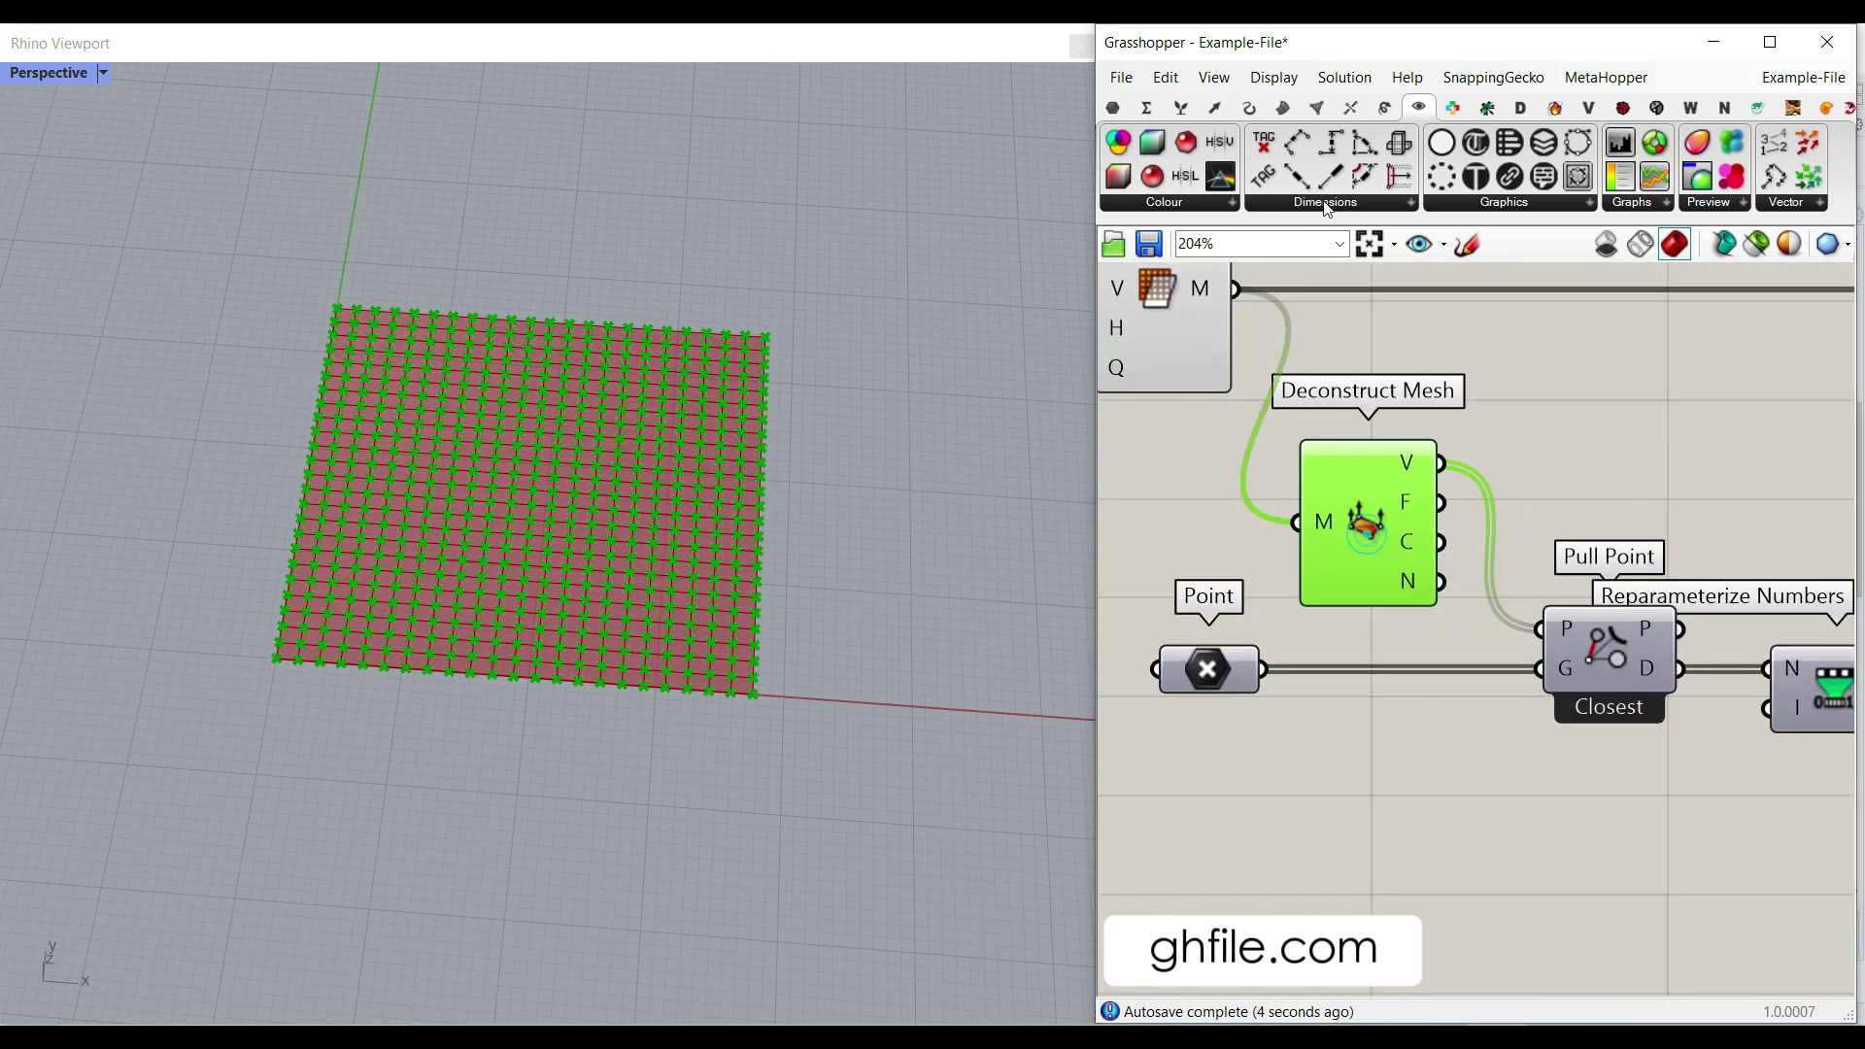
left_click(1317, 107)
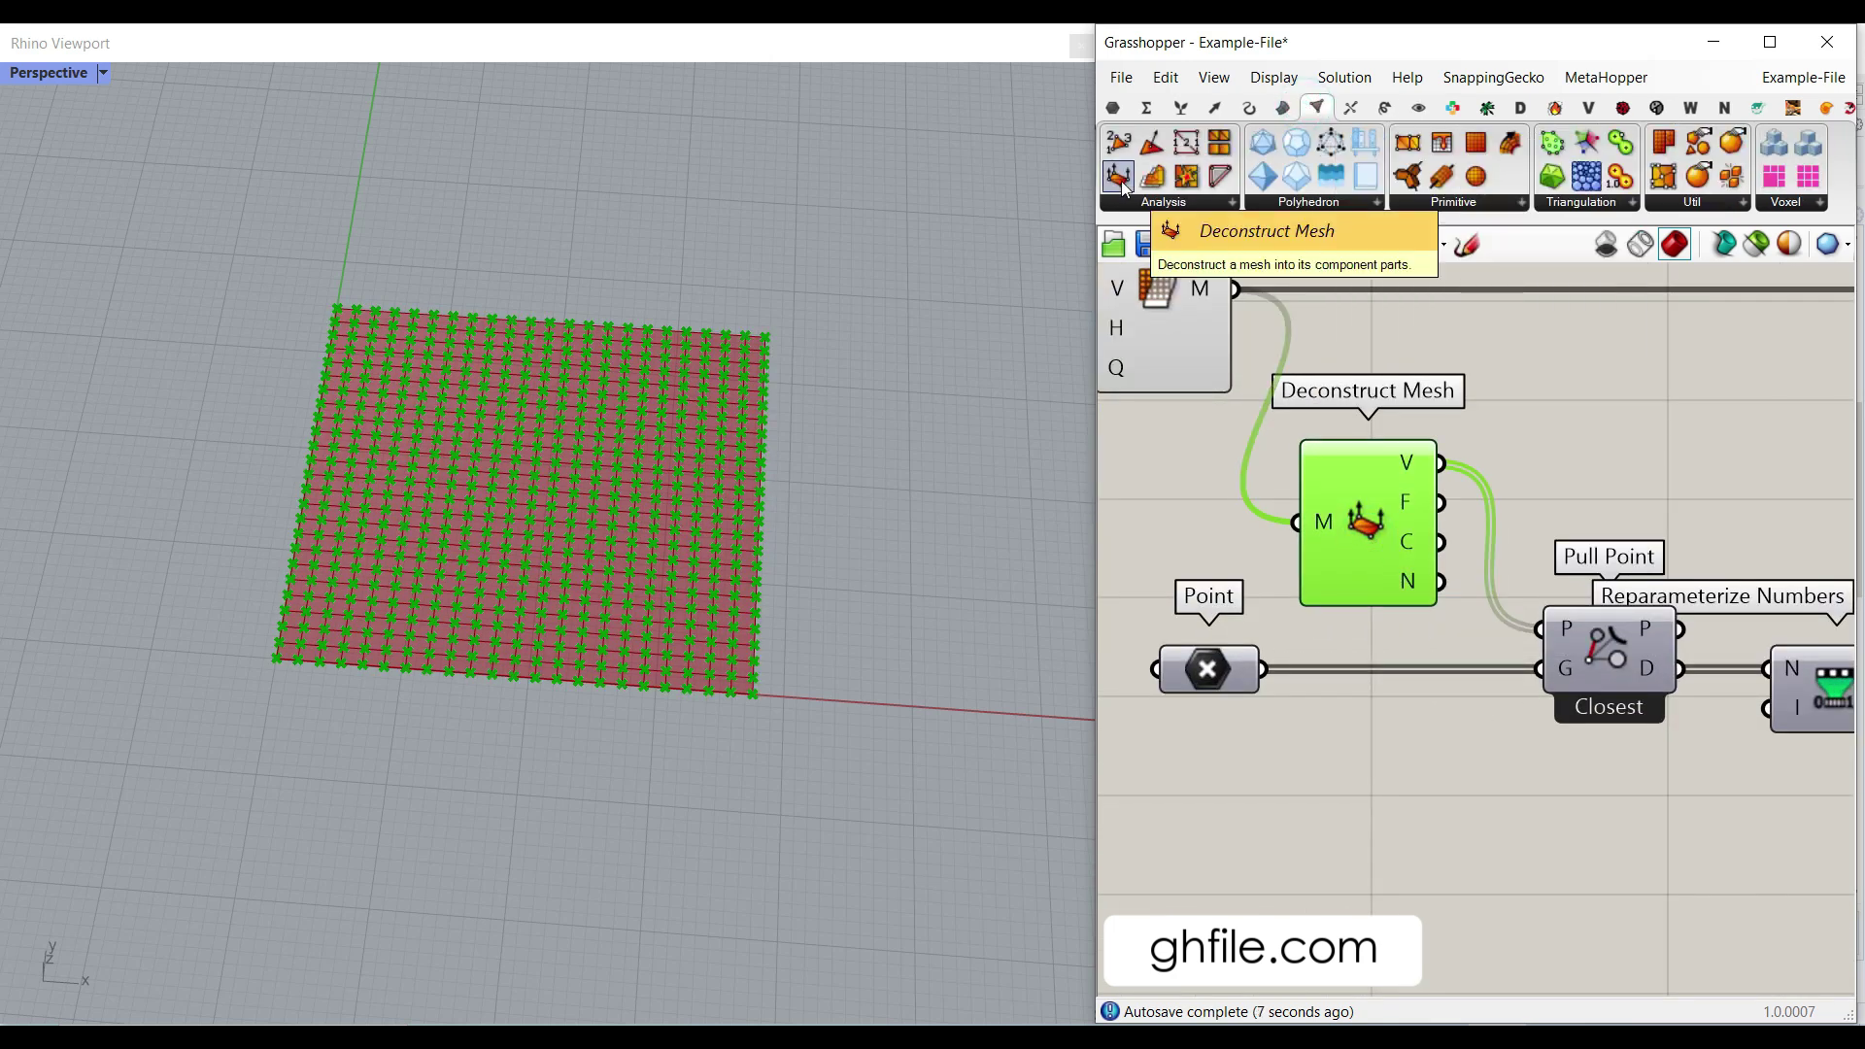
left_click(1454, 794)
- Turn on the Point parameter's preview and select it to show its attractor points
scroll(400, 619, "up", 5)
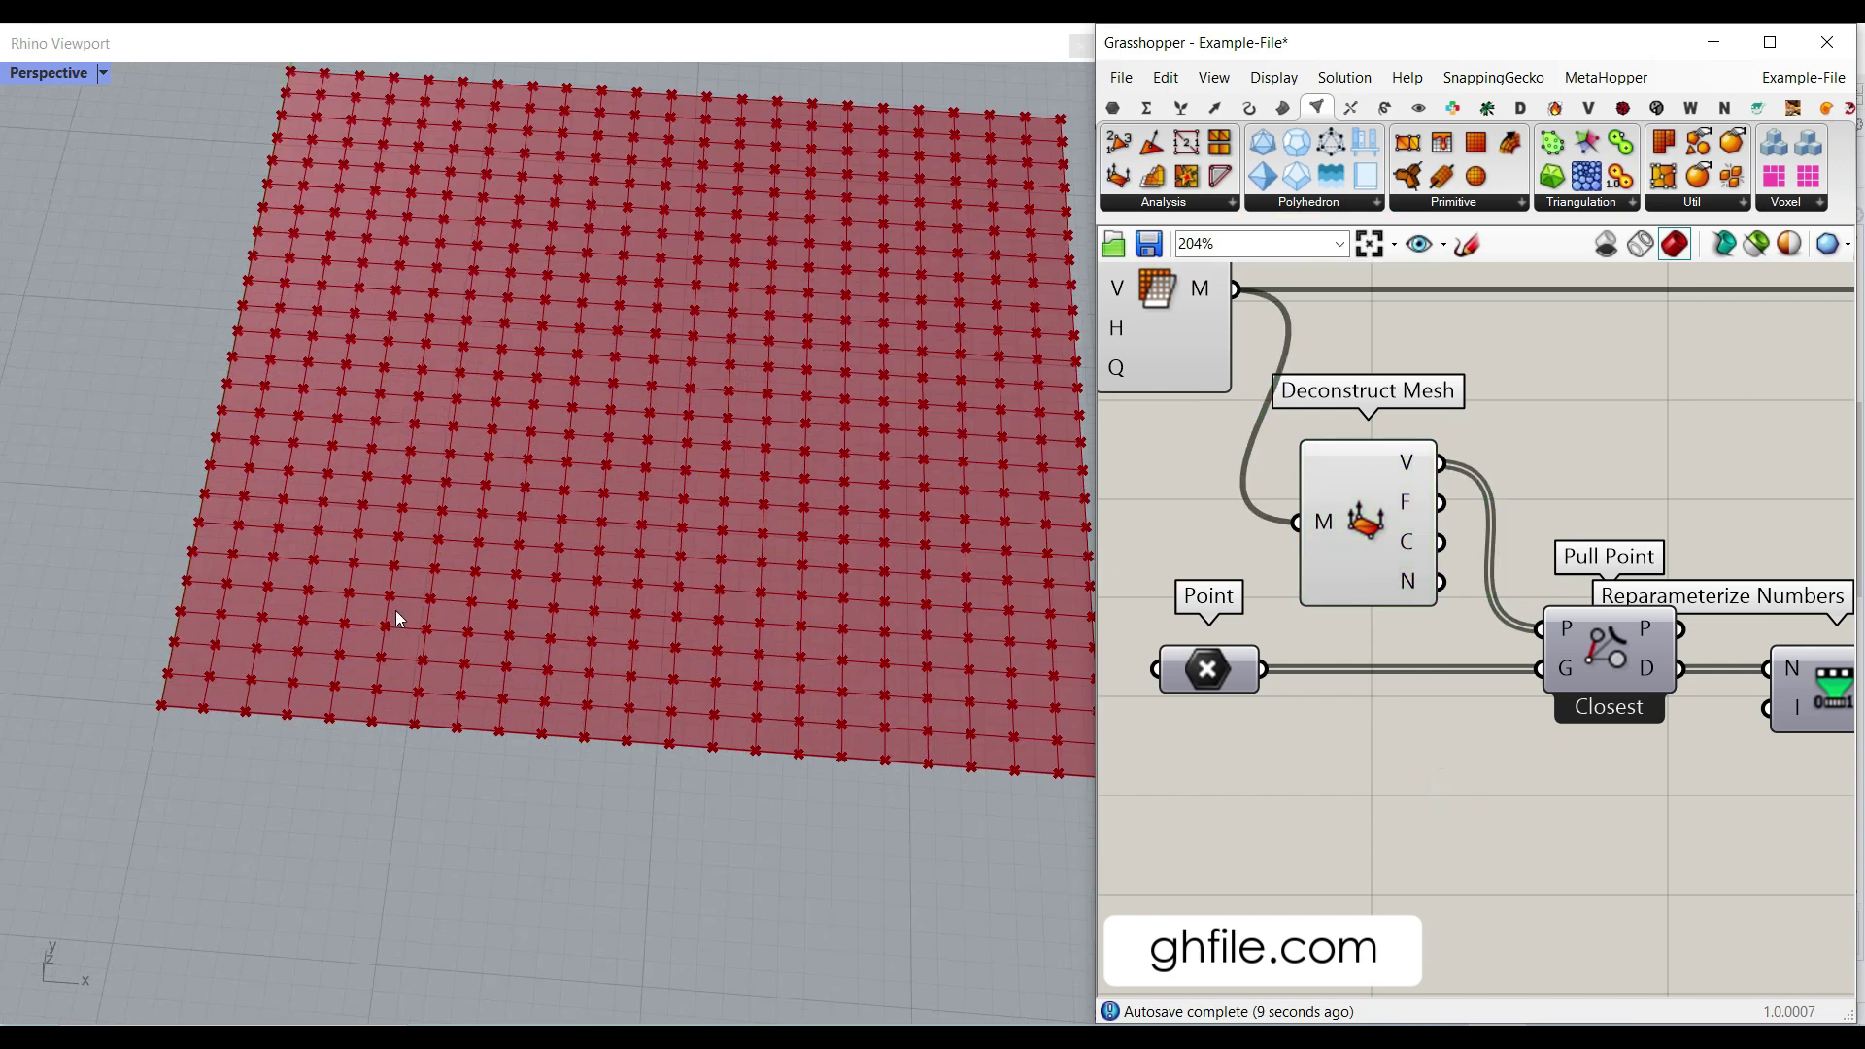
right_click(1192, 666)
left_click(1252, 581)
left_click(1207, 686)
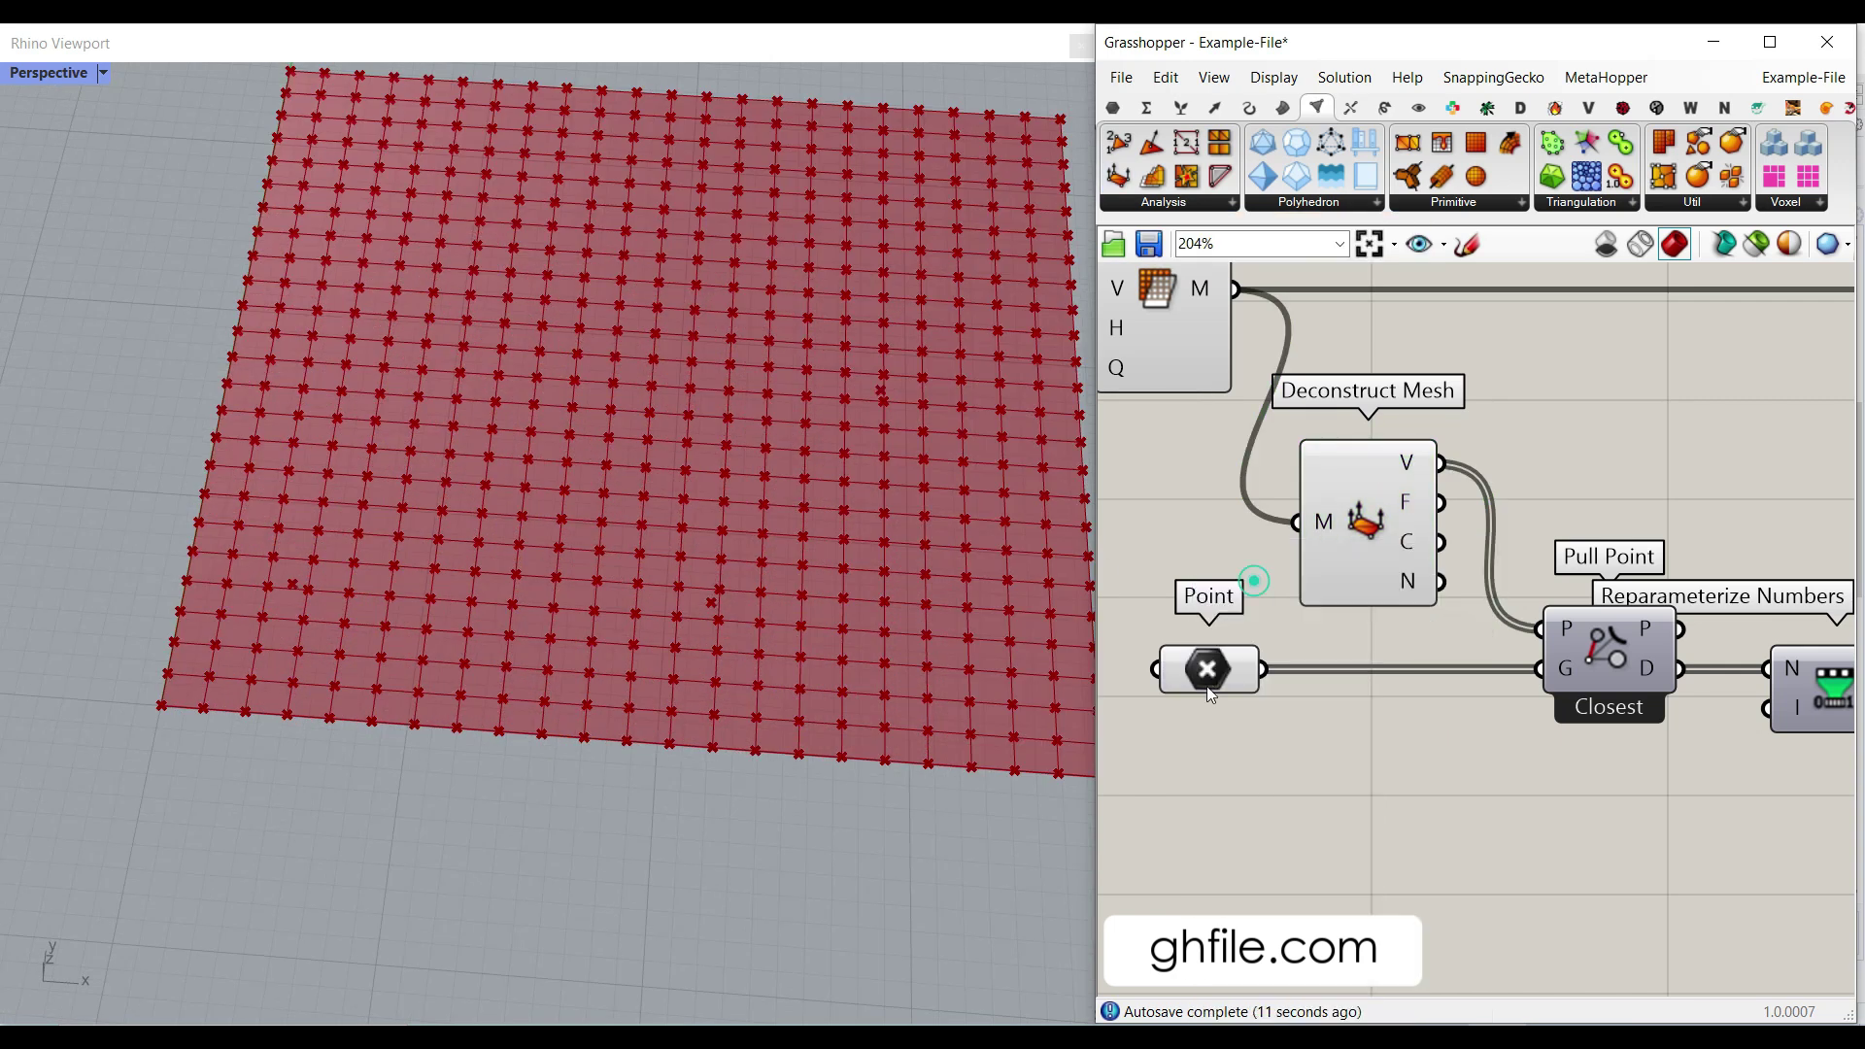
scroll(596, 517, "down", 3)
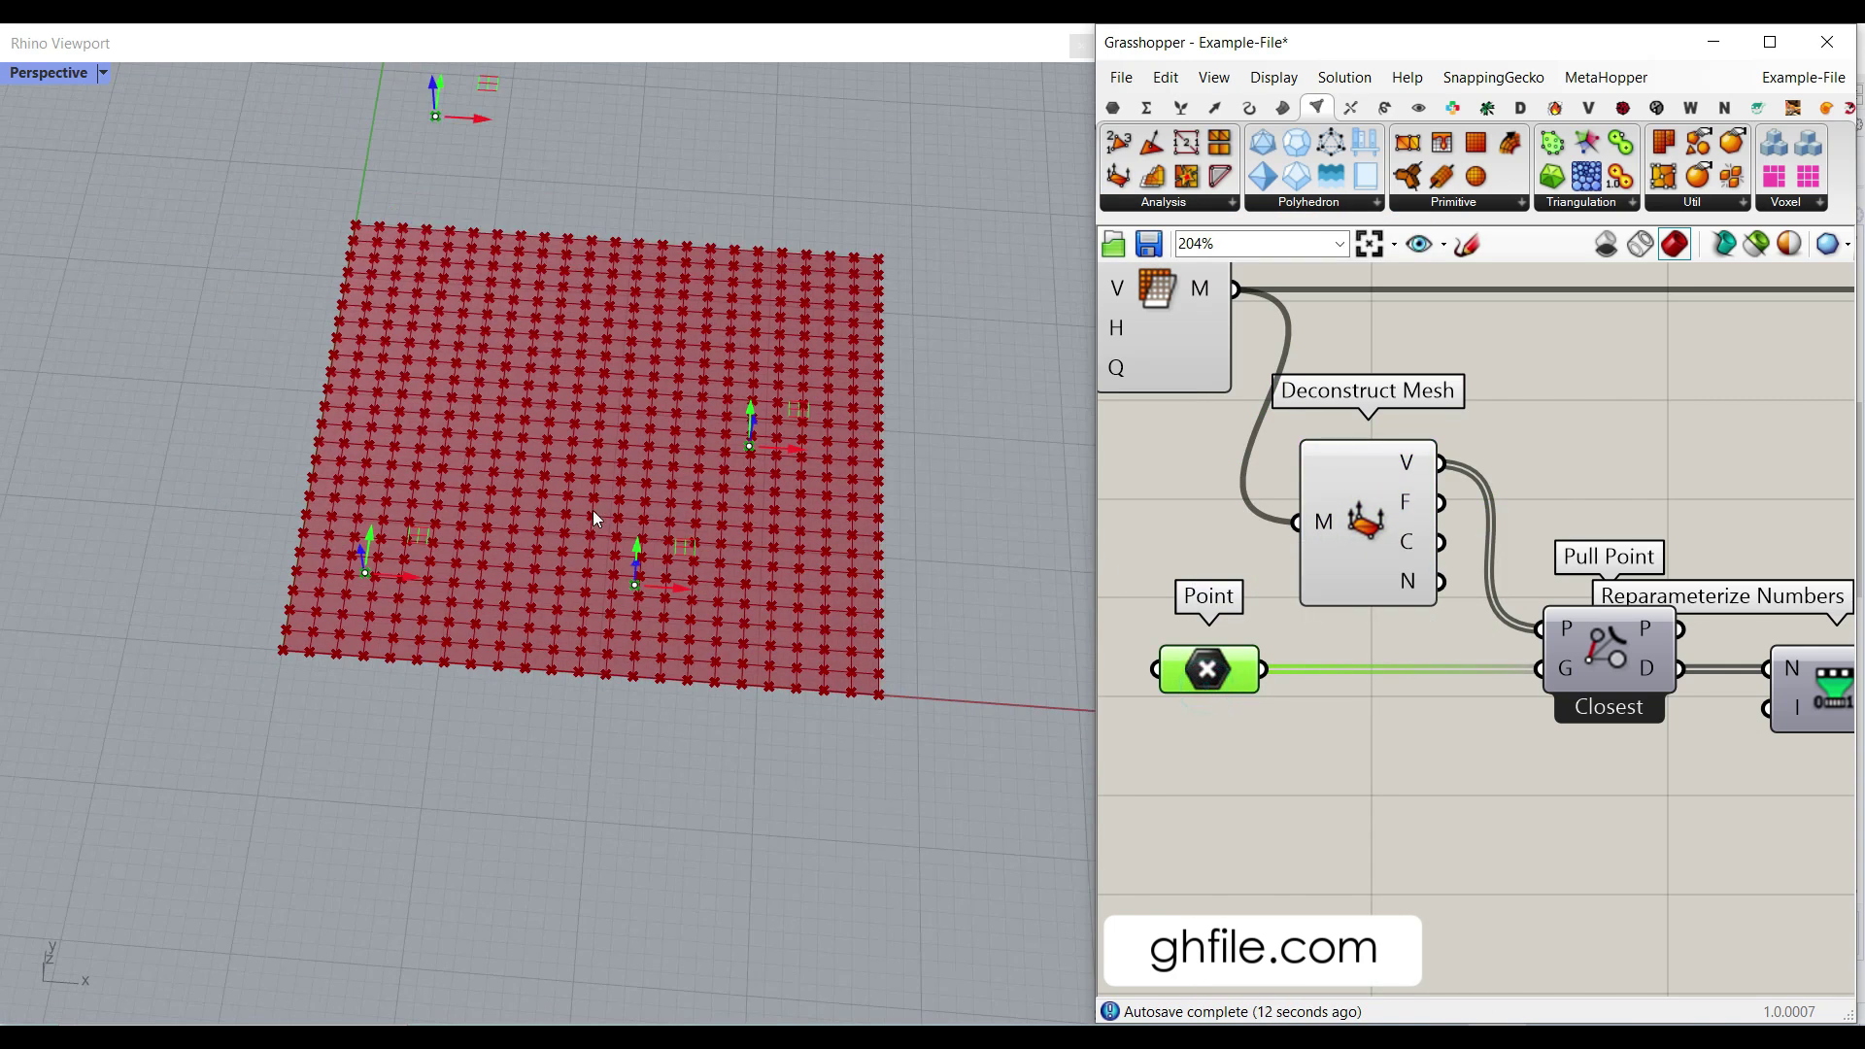
- Redefine the Point parameter with three new points on the mesh, spread near its near-left, upper-middle and lower-right areas
right_click(1220, 680)
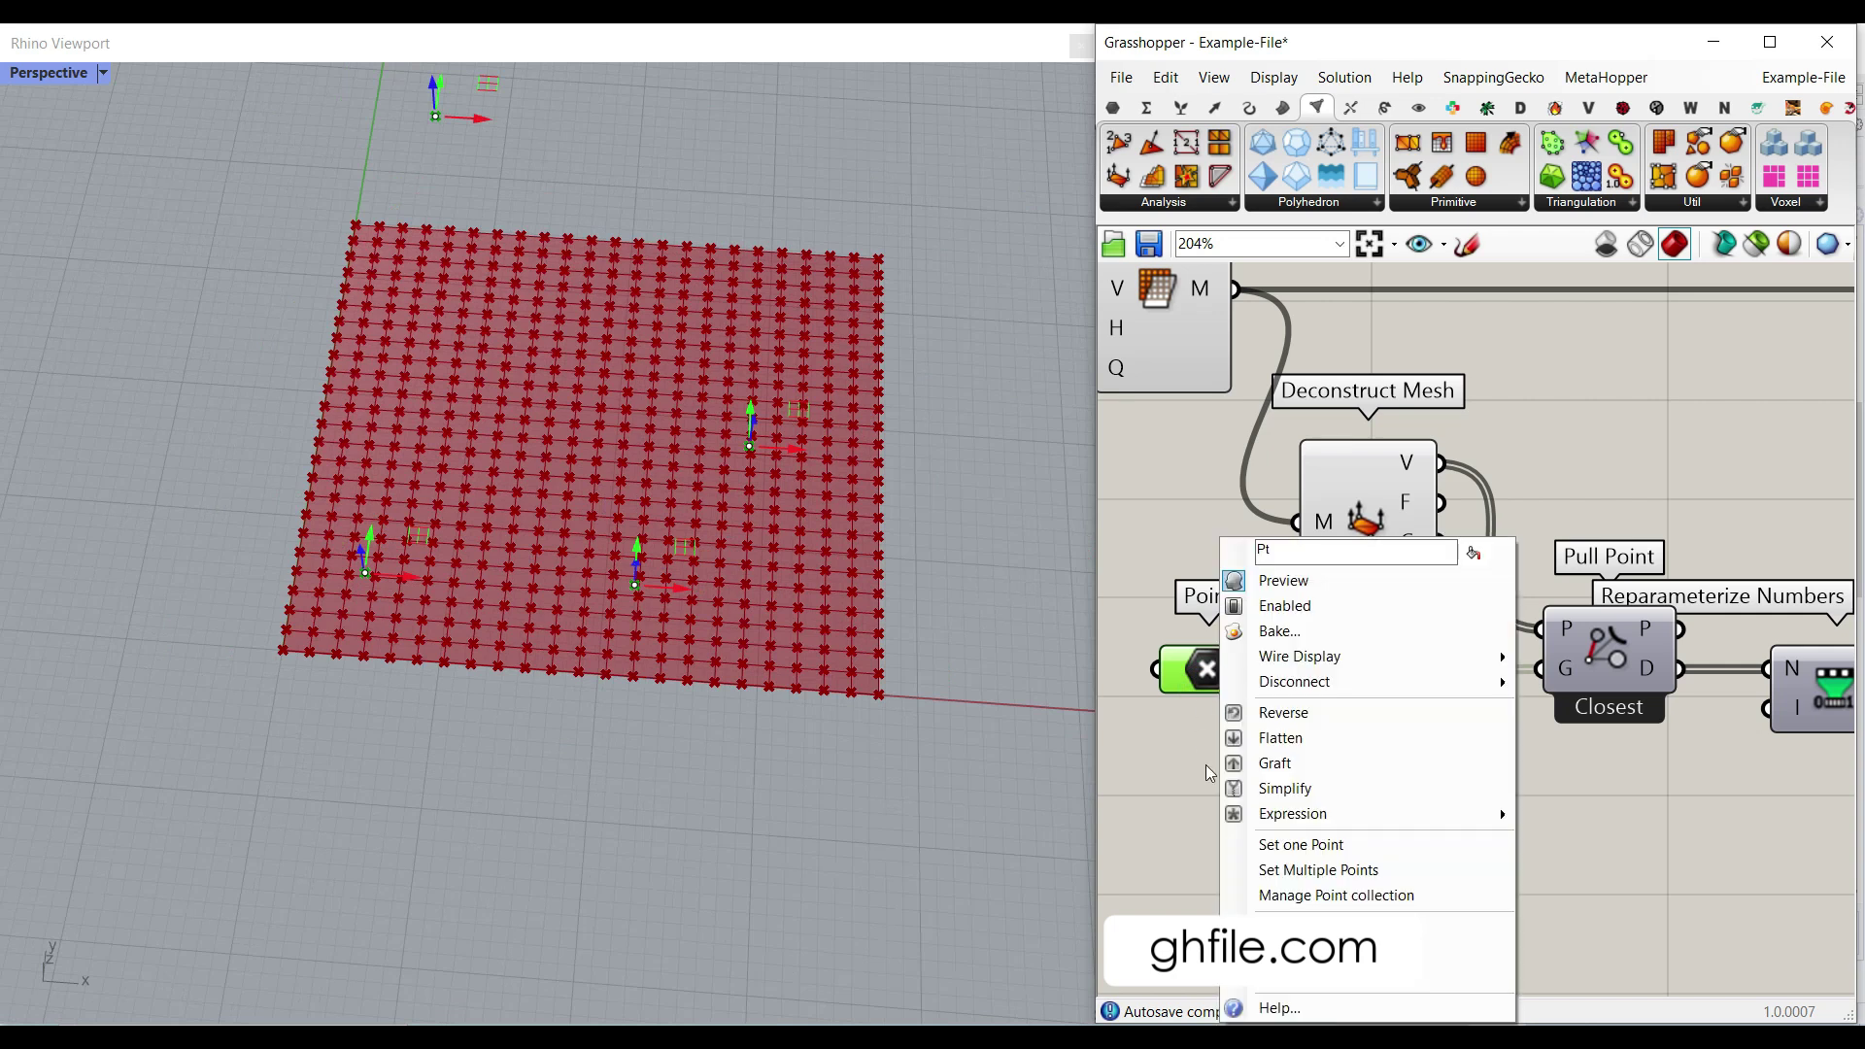
left_click(1295, 870)
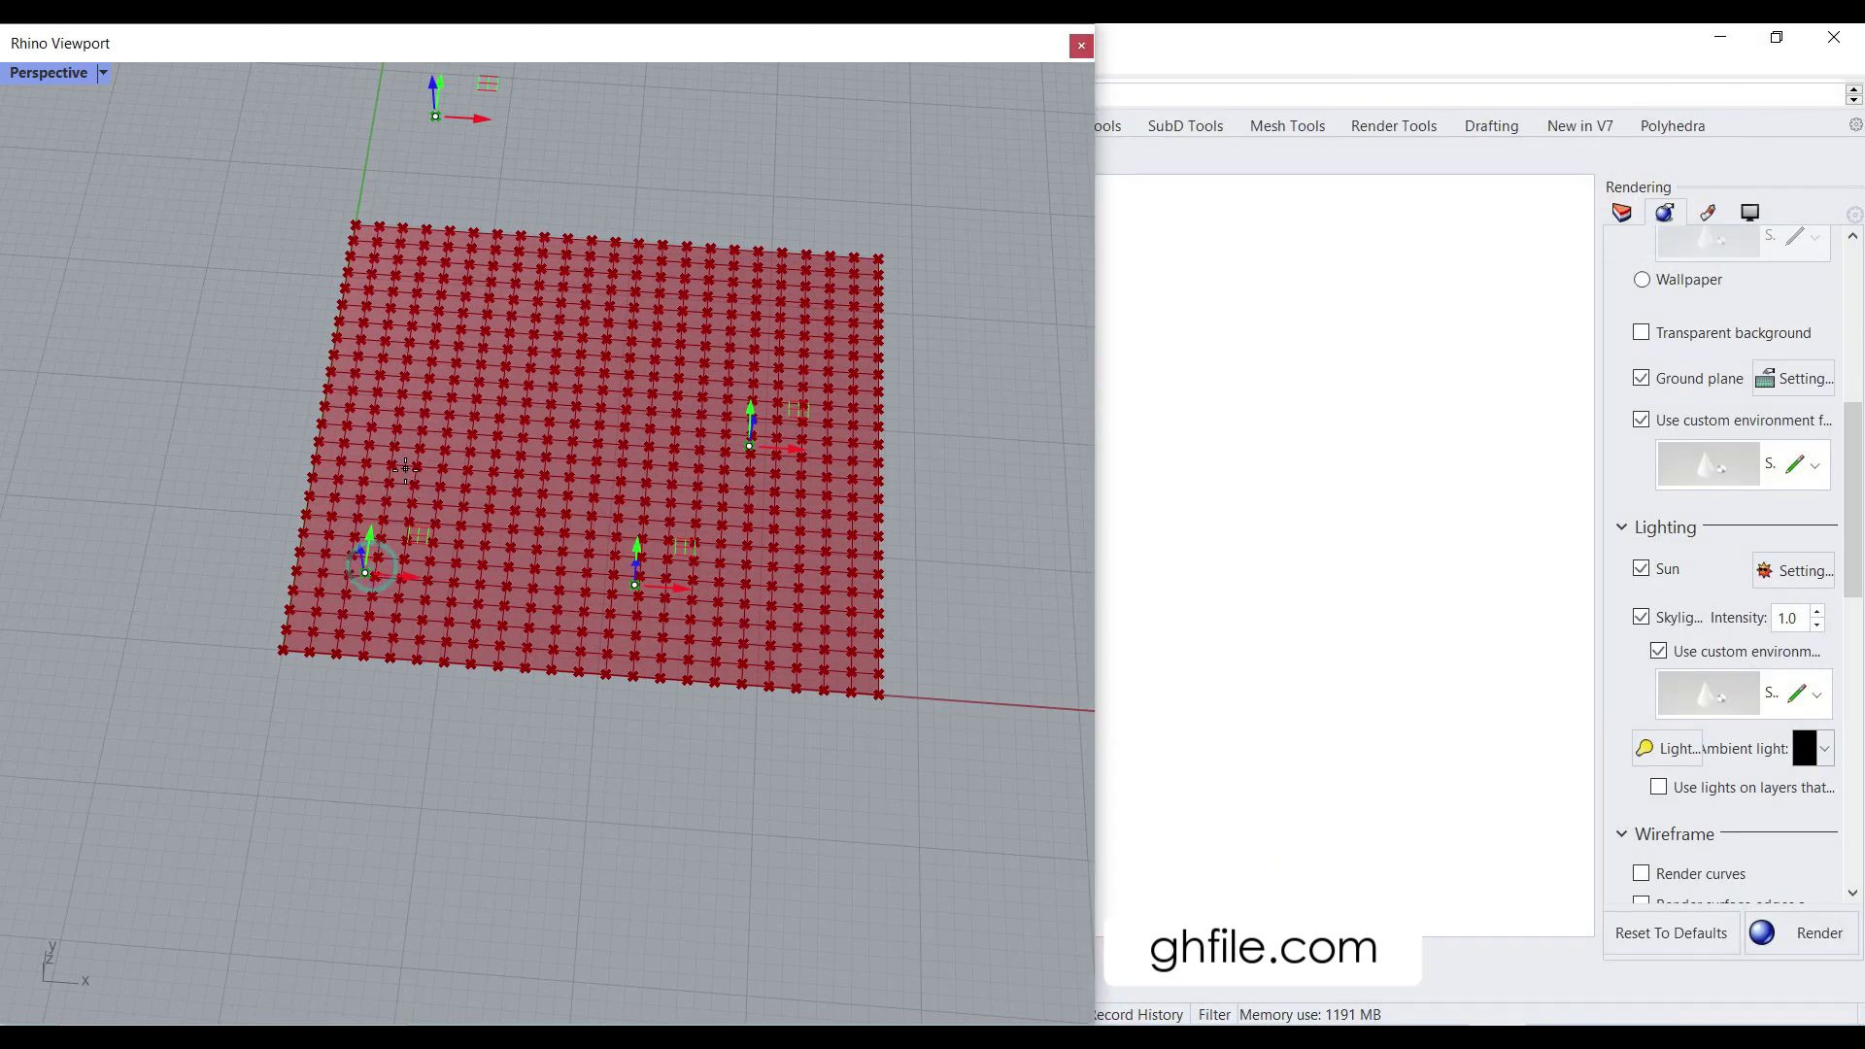
left_click(636, 284)
left_click(766, 591)
right_click(766, 591)
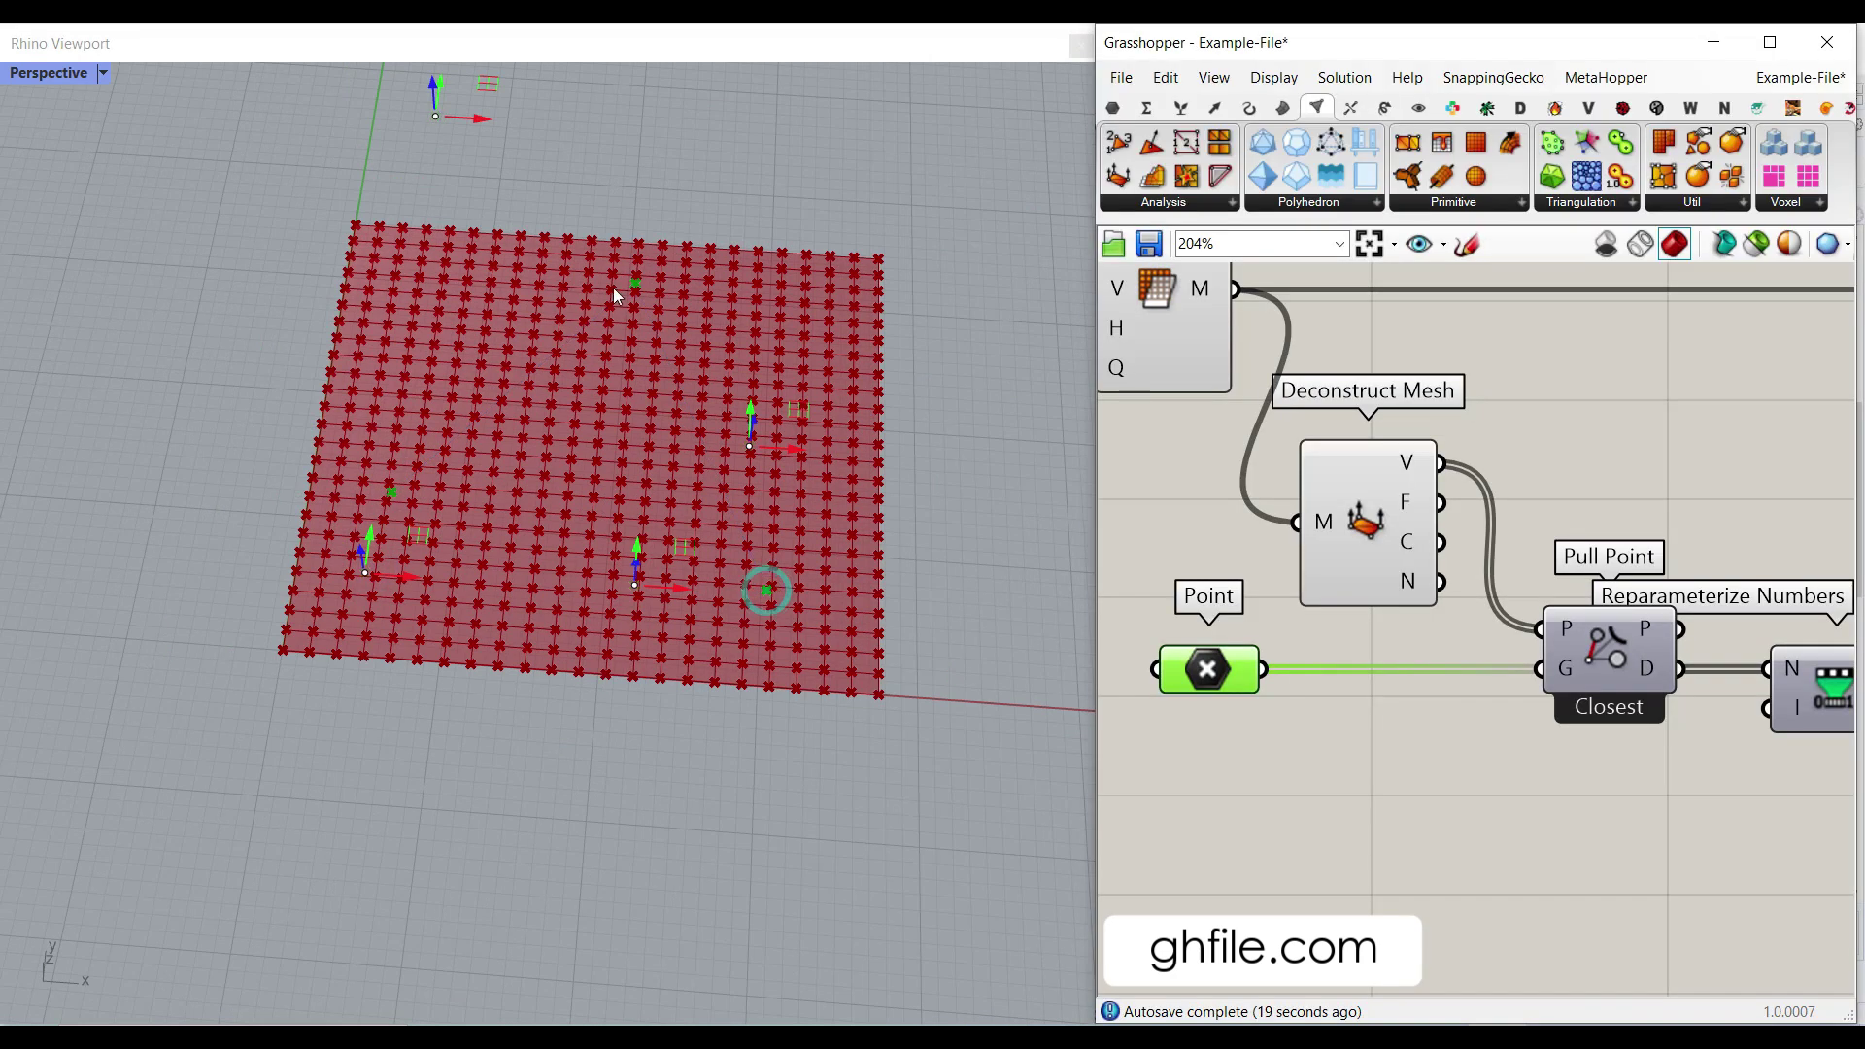
scroll(696, 398, "up", 3)
left_click(1179, 558)
left_click(1199, 644)
right_click_drag(649, 632, 643, 590)
- Move the Pull Point component closer to Deconstruct Mesh and look it up among the vector point components
right_click_drag(1627, 661, 1566, 637)
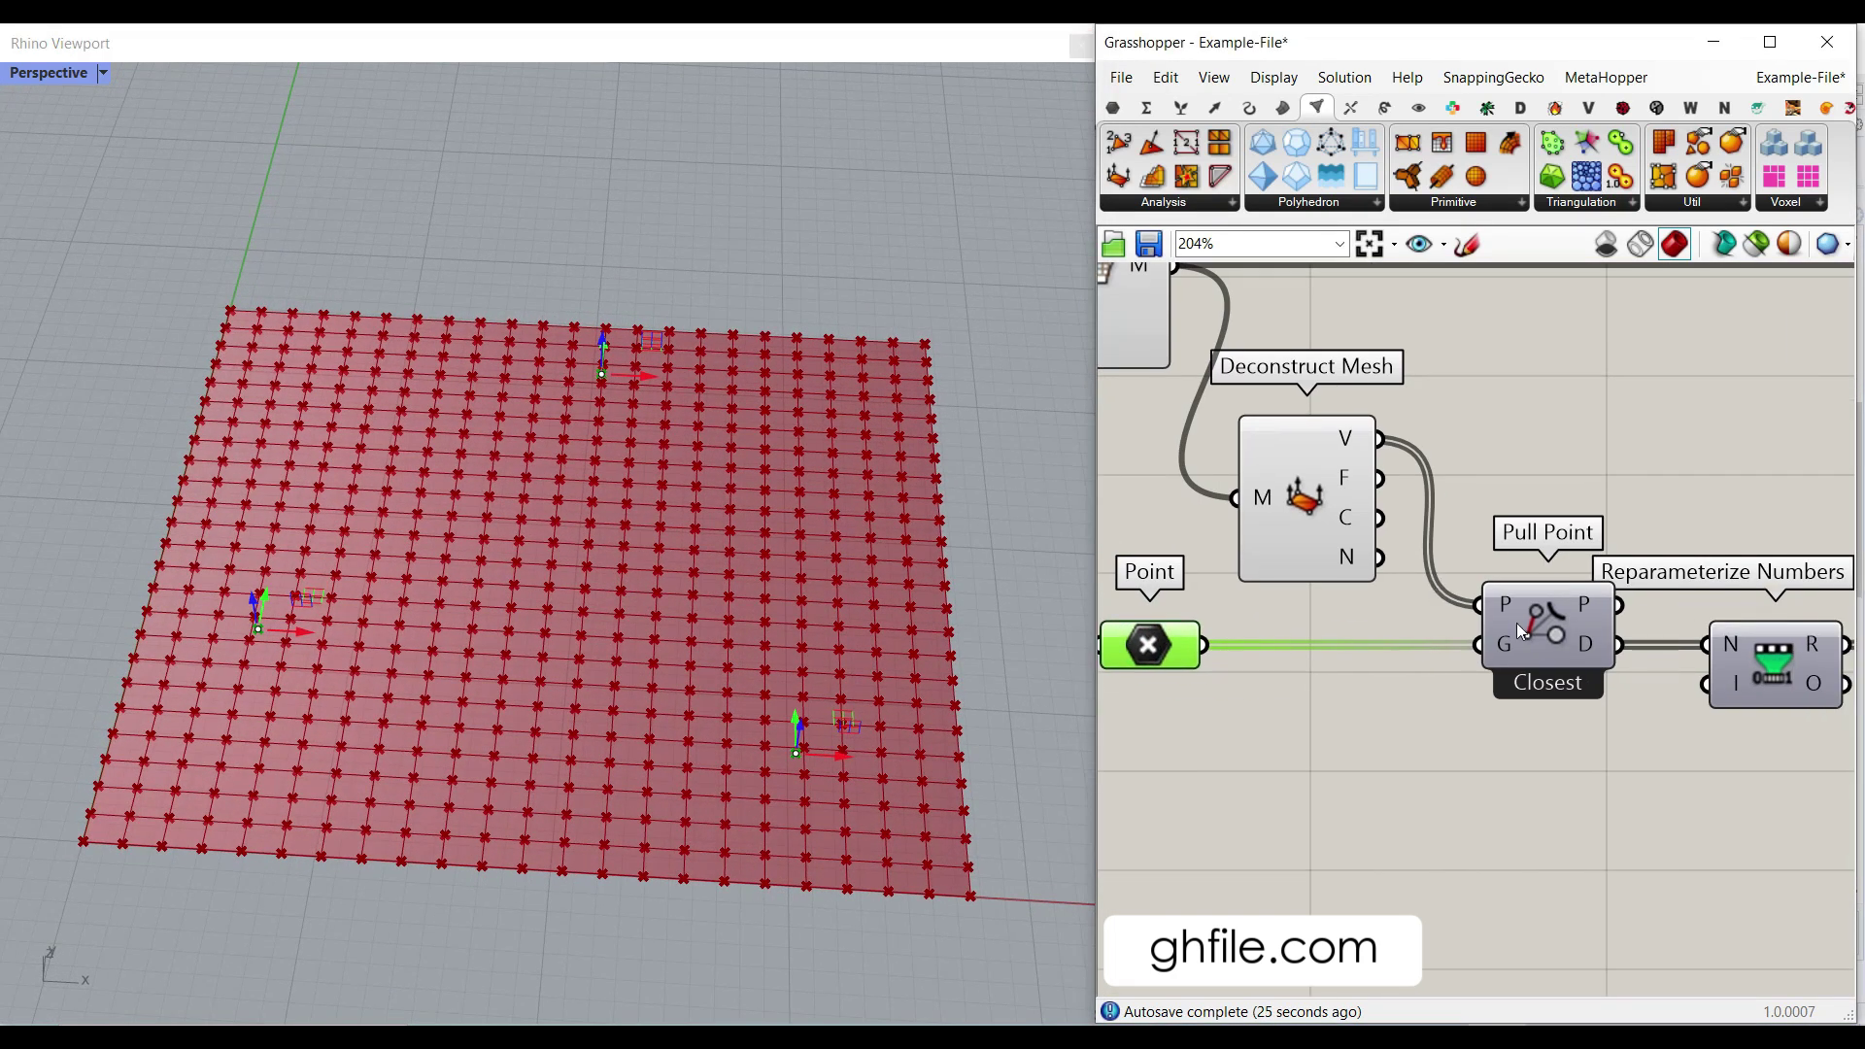
left_click_drag(1566, 638, 1535, 626)
left_click(1228, 113)
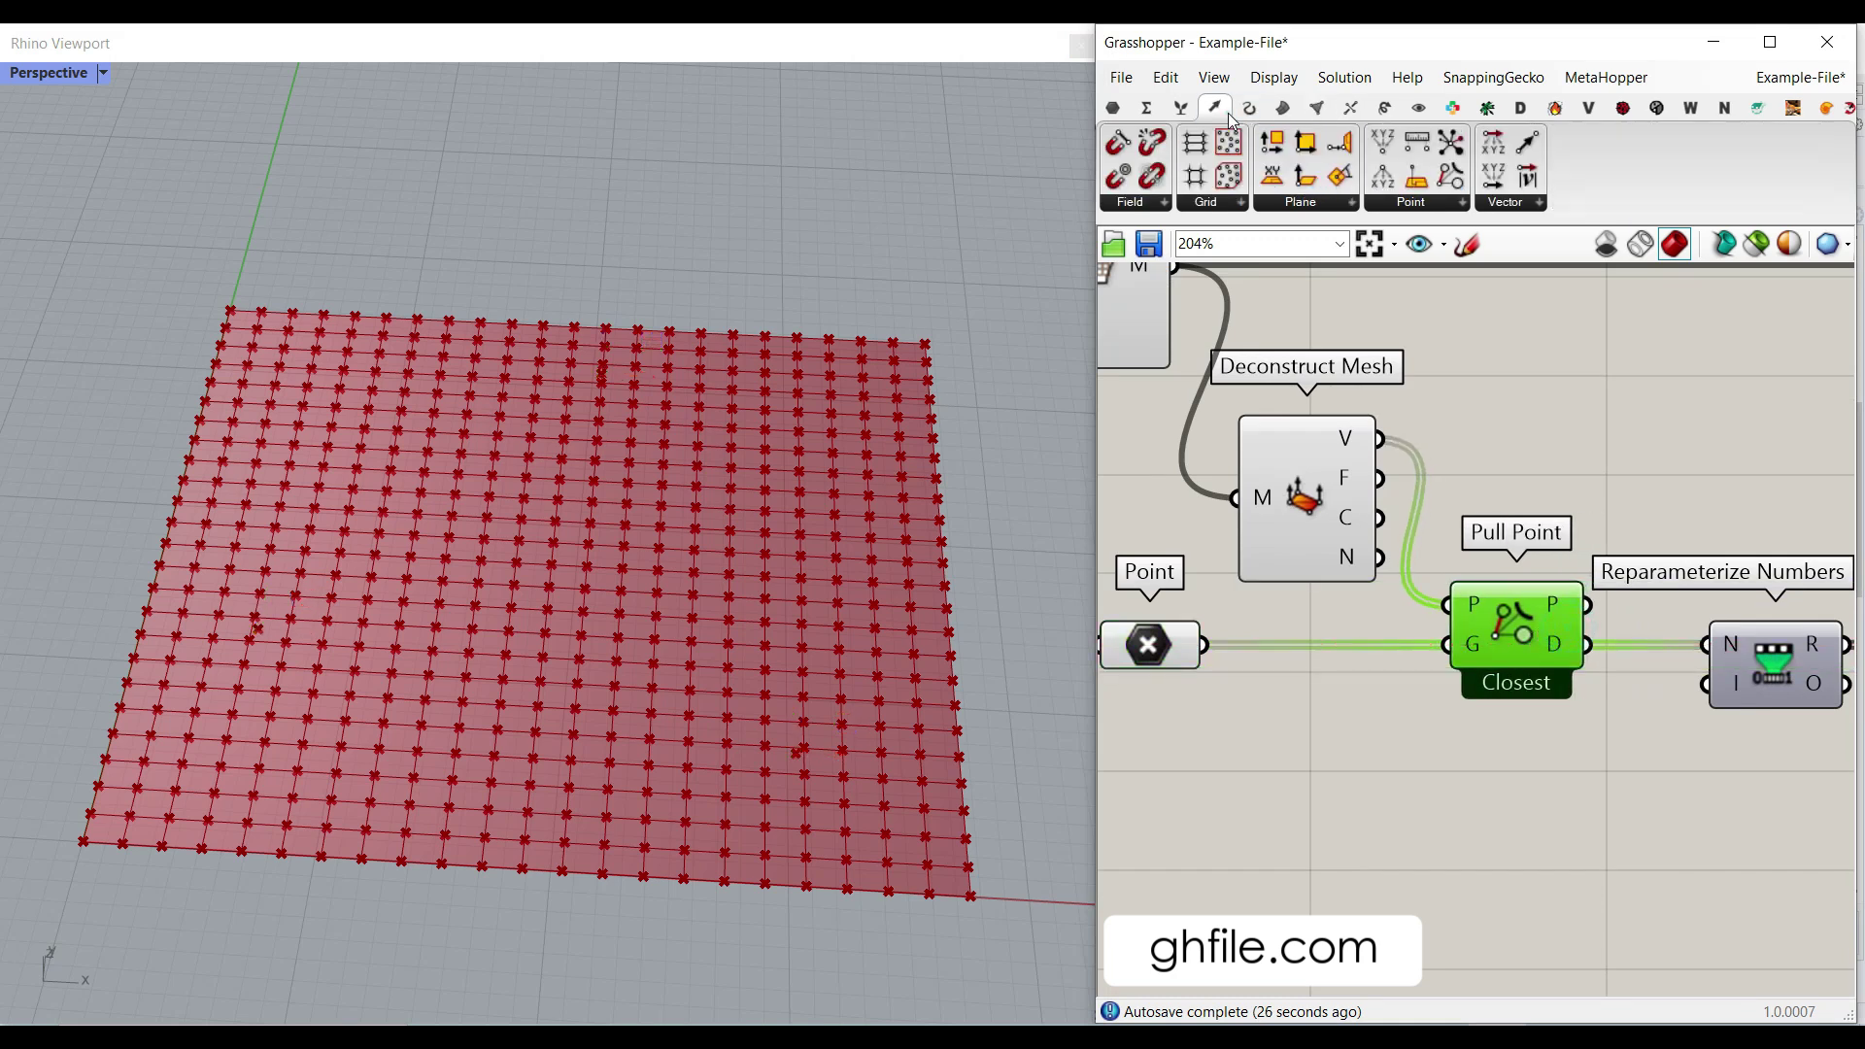
left_click(1428, 198)
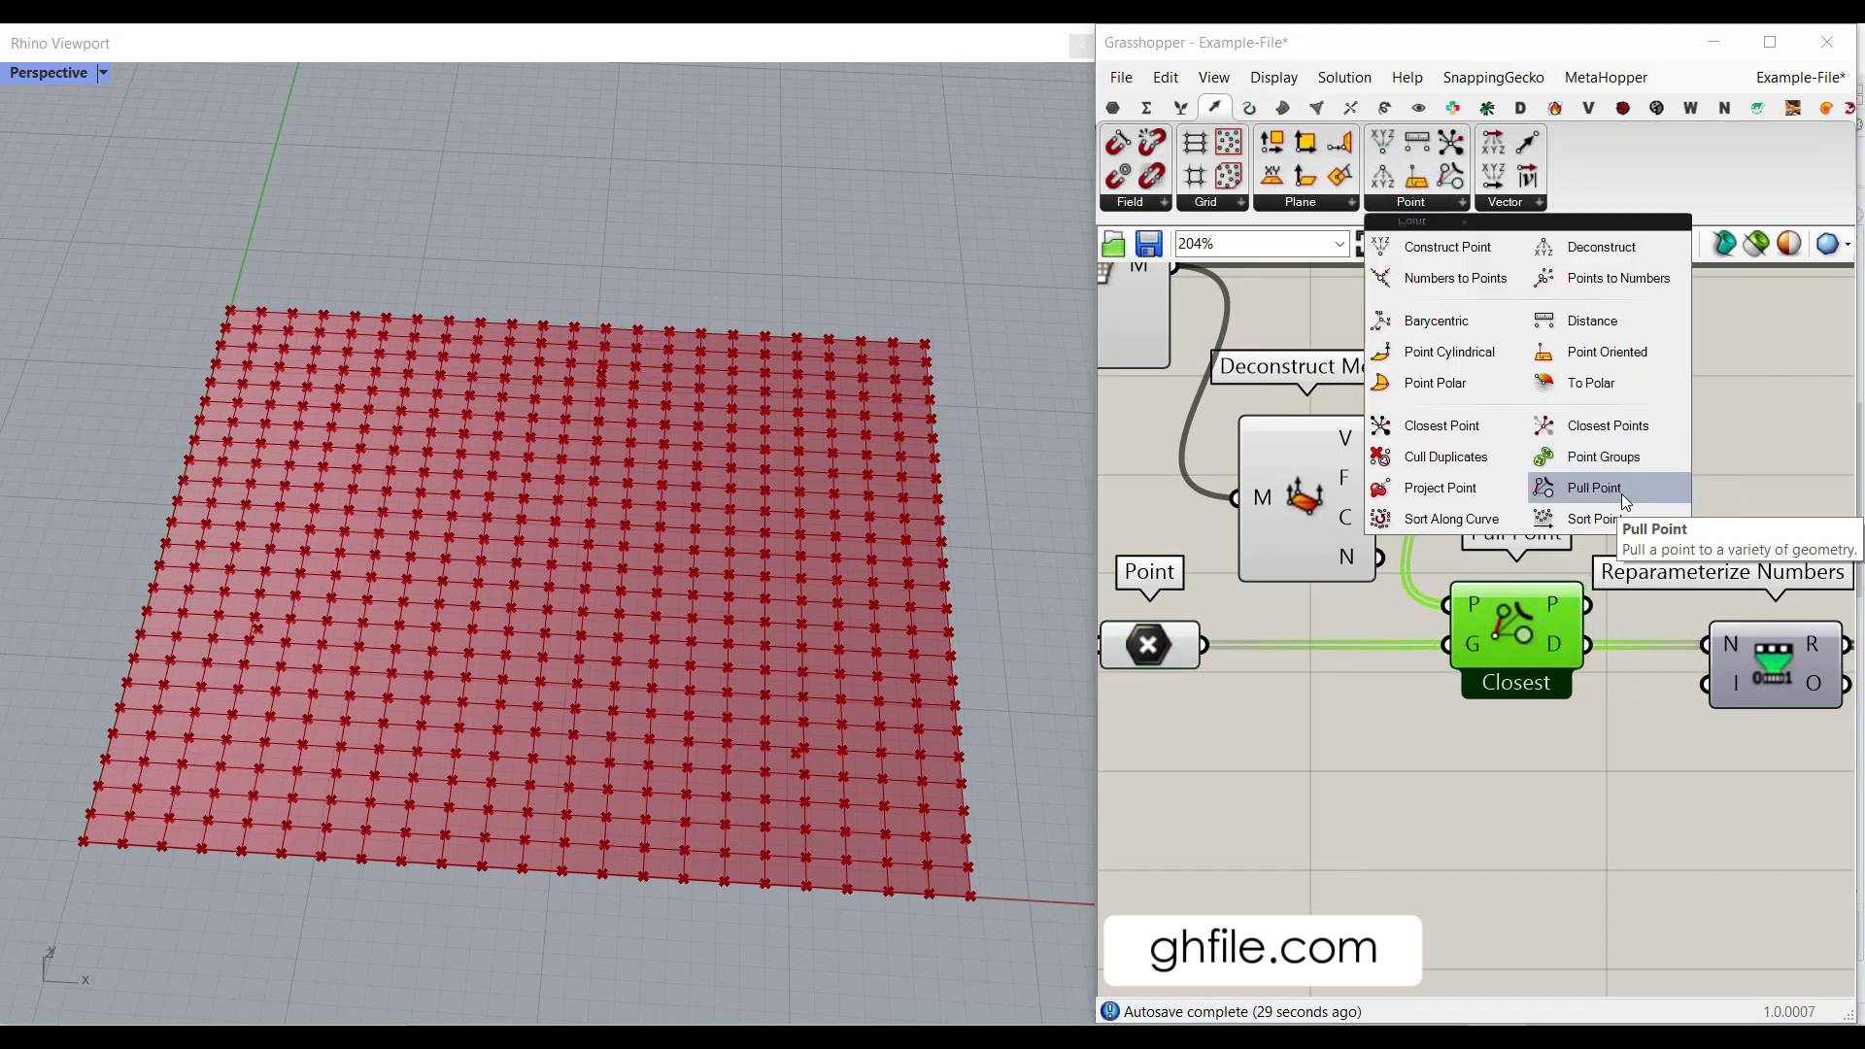
left_click(1770, 476)
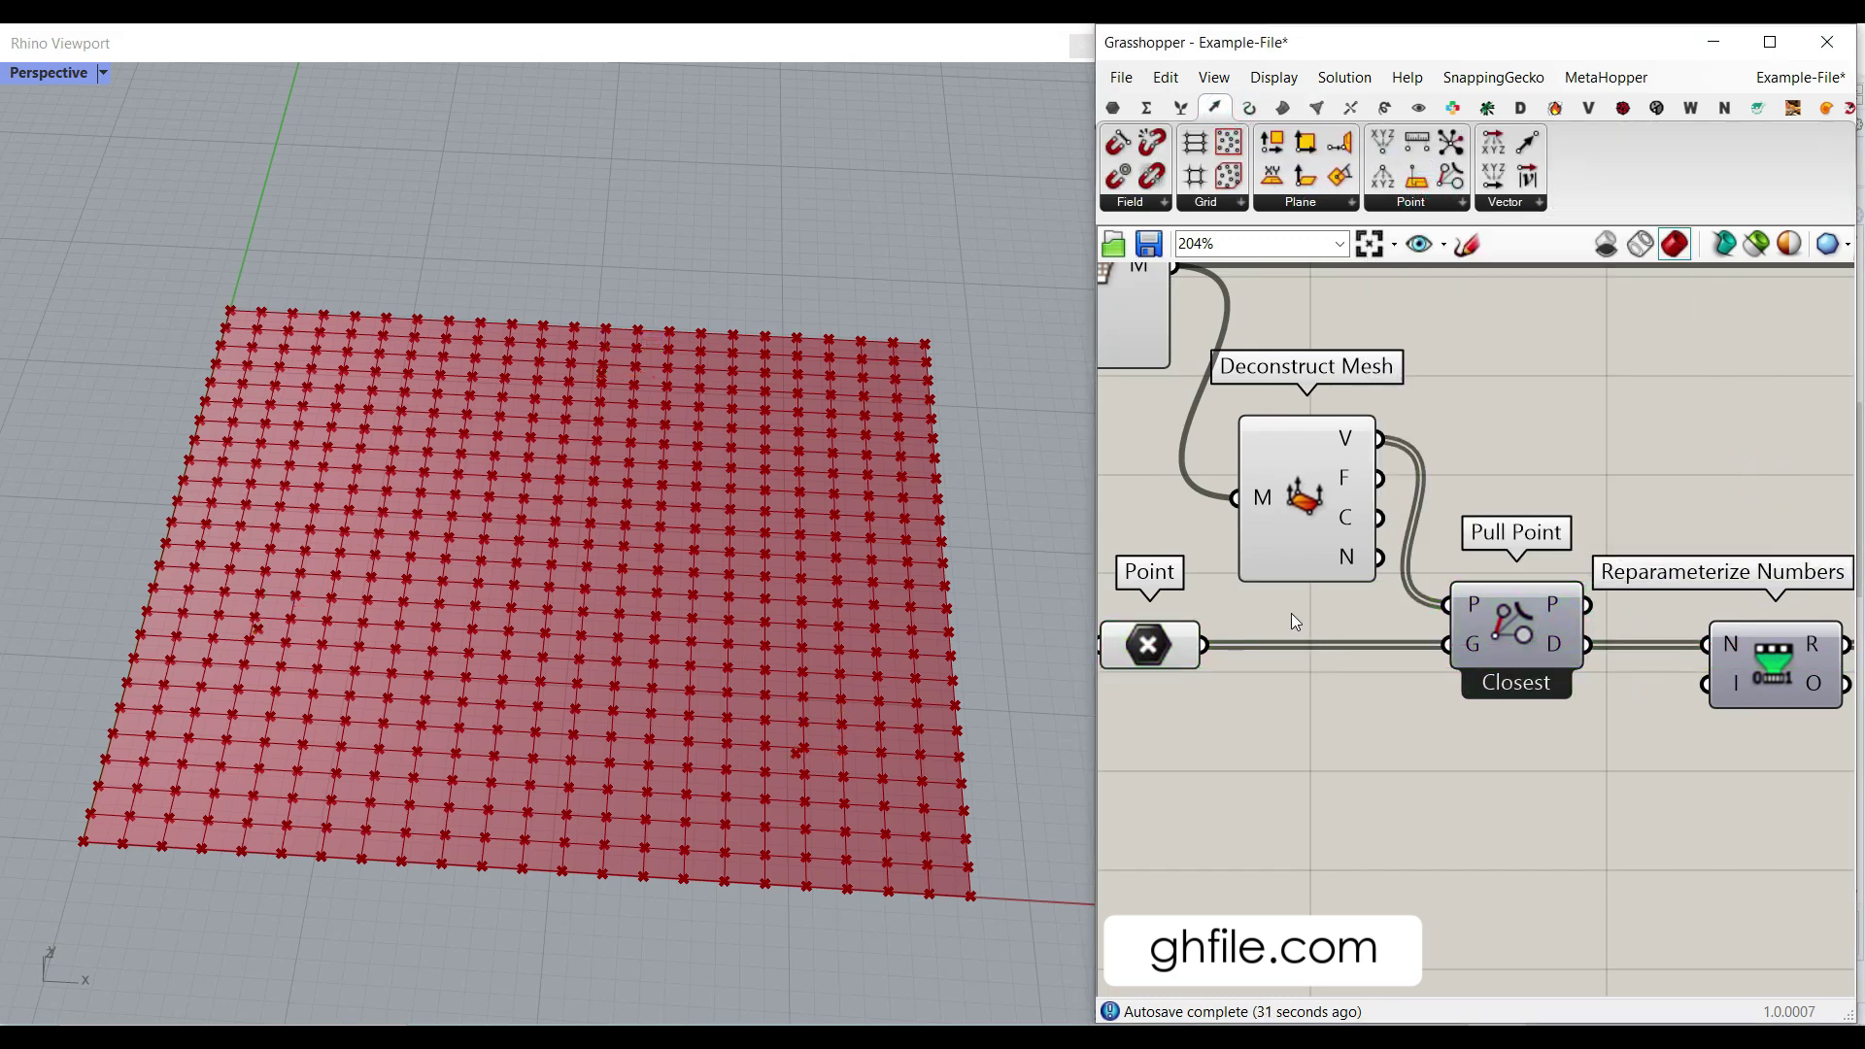
- Move the Point parameter closer to Pull Point and inspect Pull Point's Distance output
left_click_drag(1168, 645, 1239, 685)
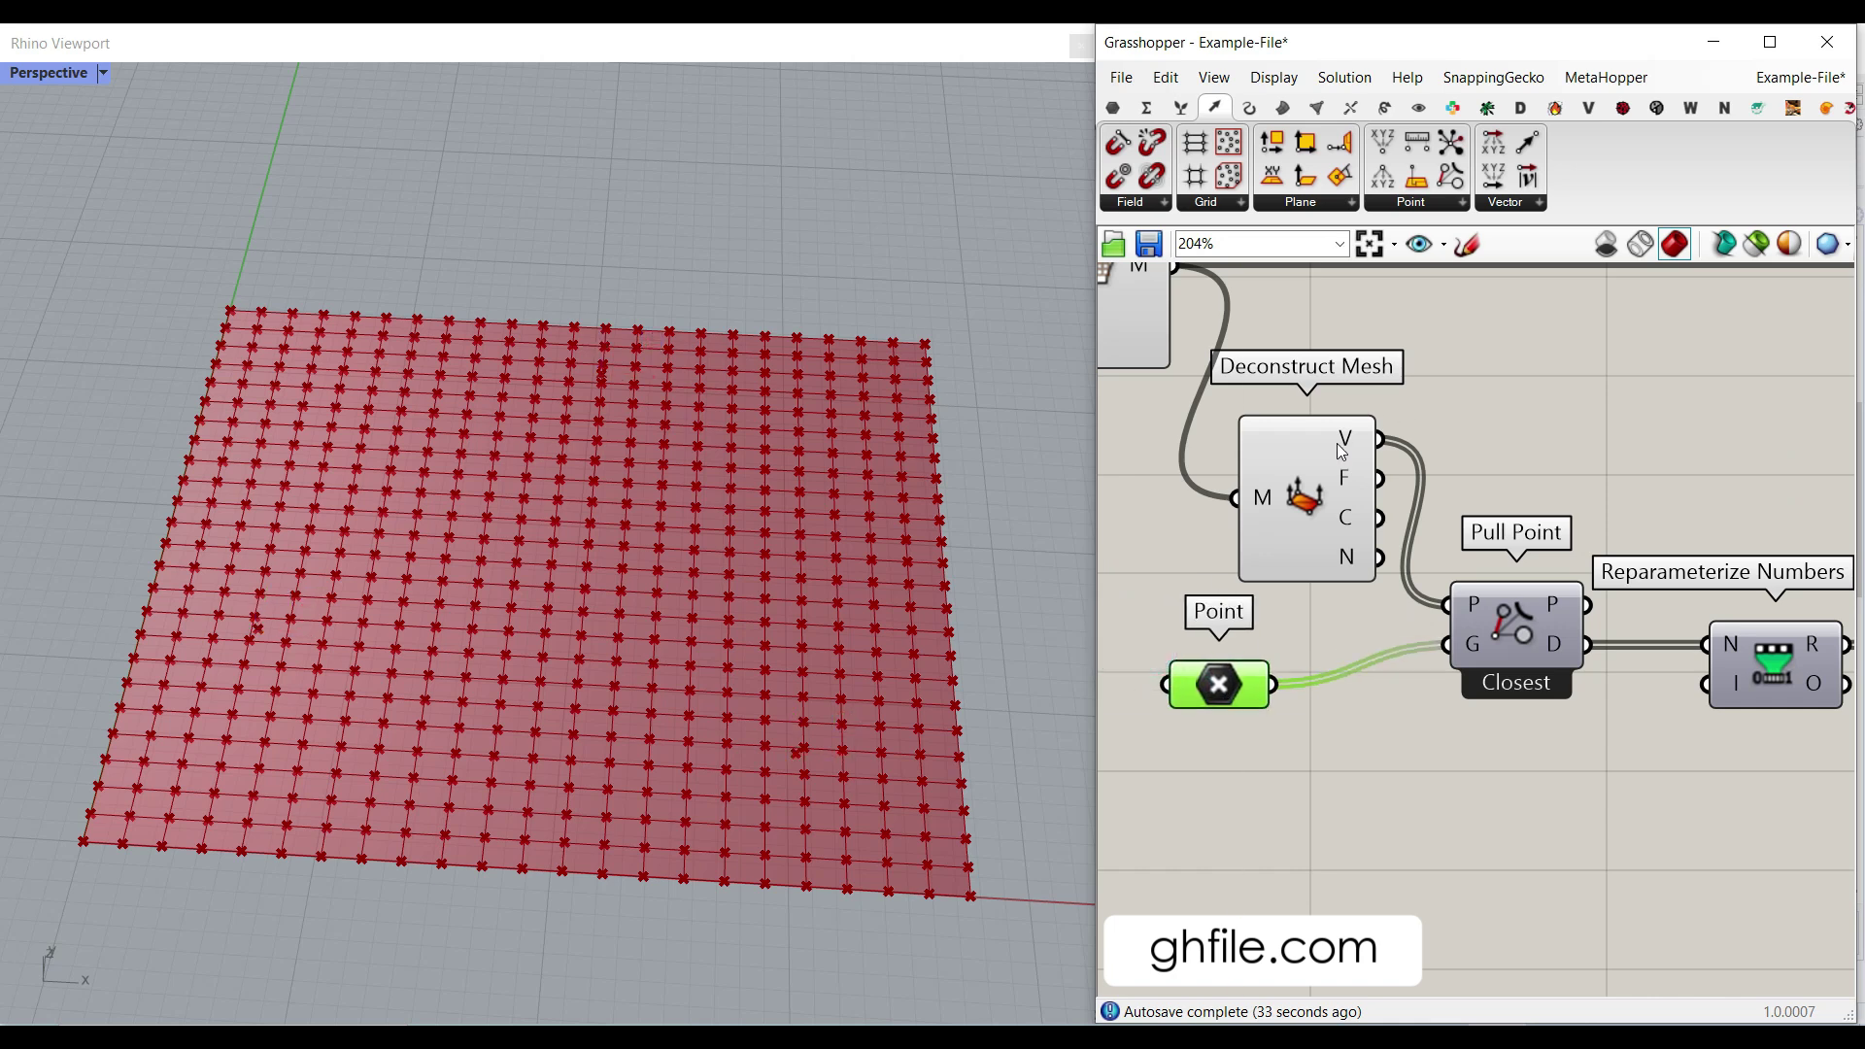
left_click(1350, 433)
left_click(1216, 674)
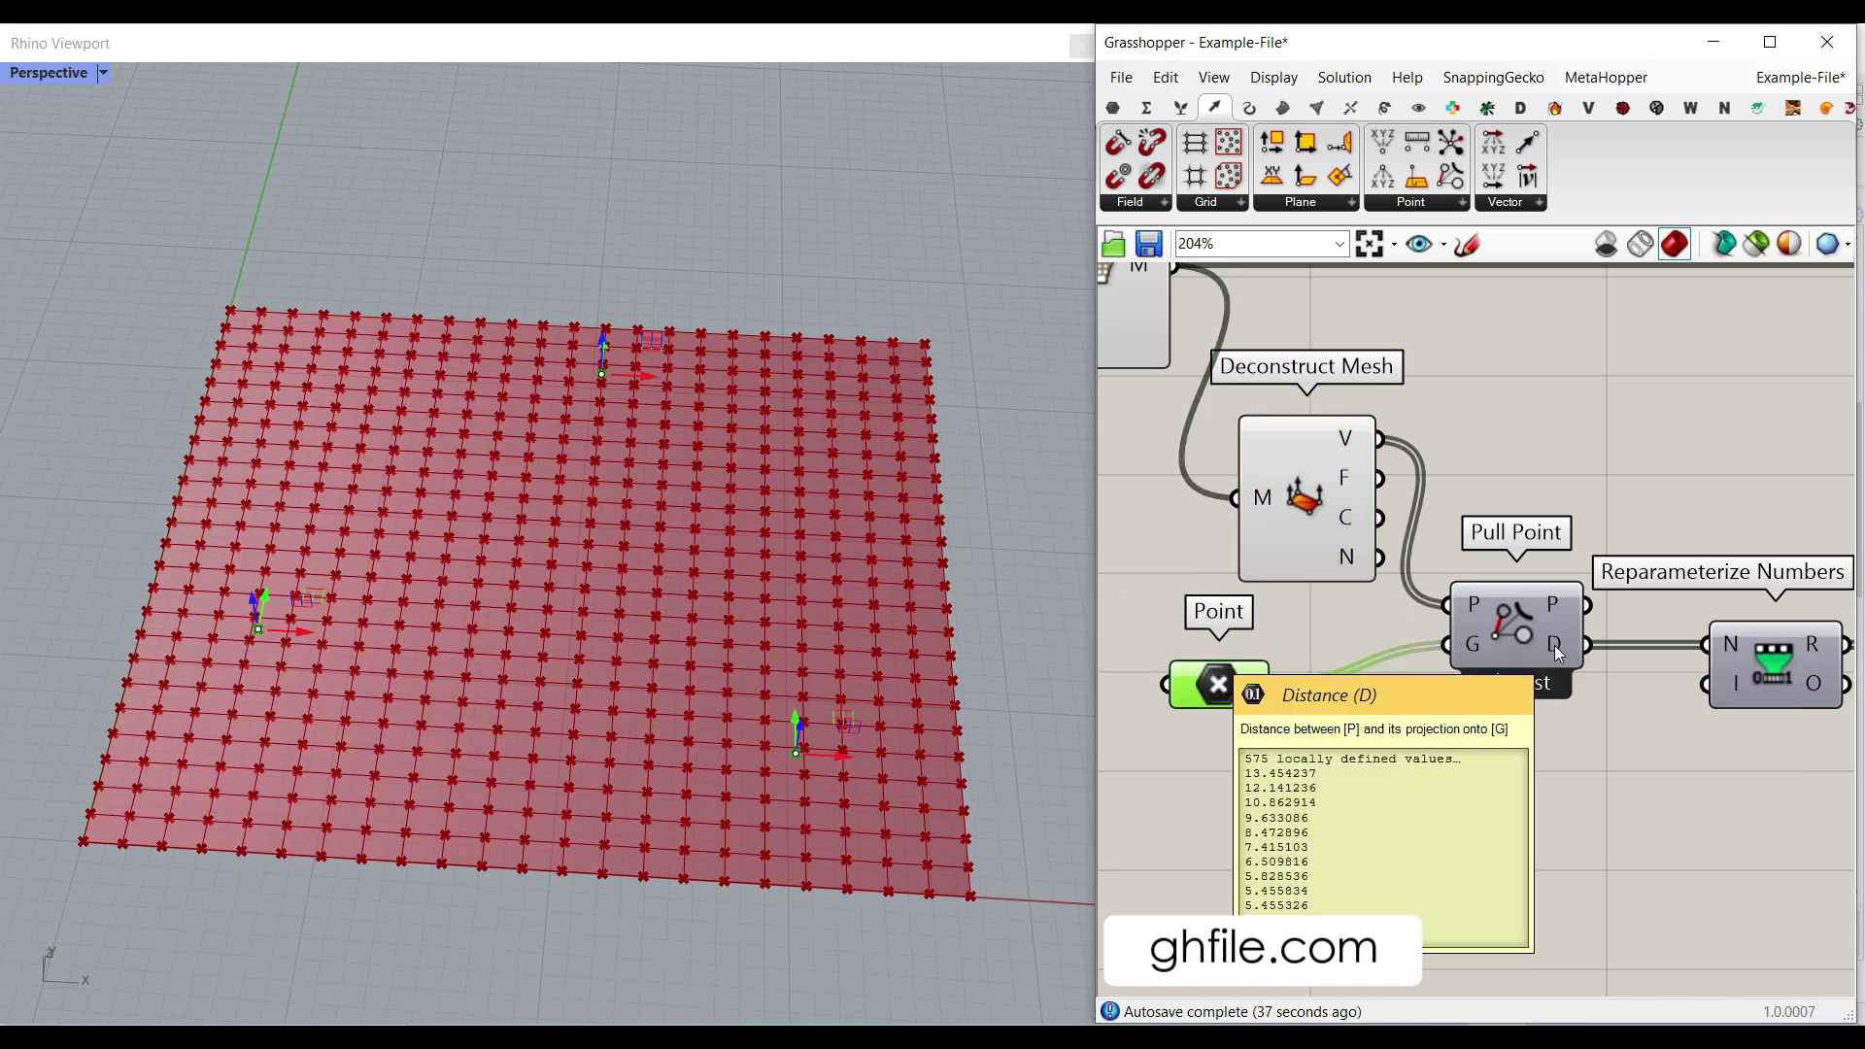
mouse_move(1553, 610)
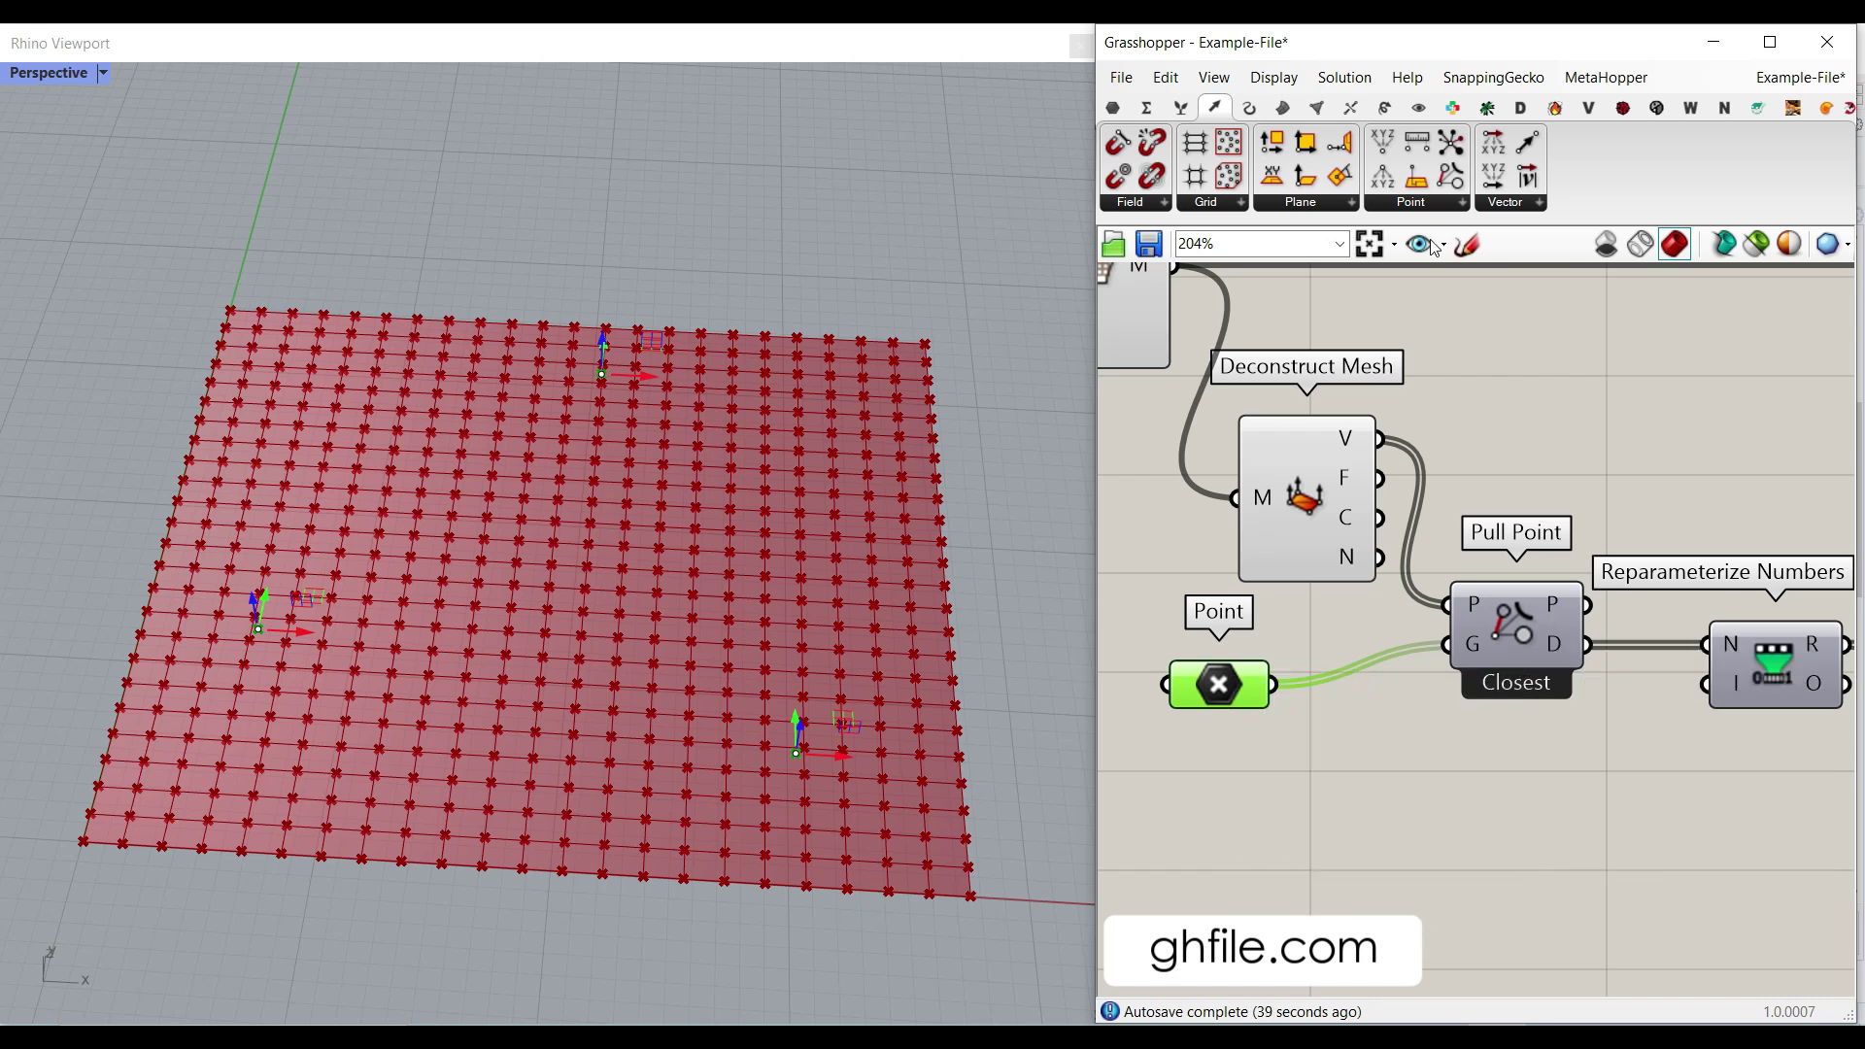
- Add a Line component from Deconstruct Mesh's vertices to Pull Point's output points and highlight its lines
left_click(1249, 109)
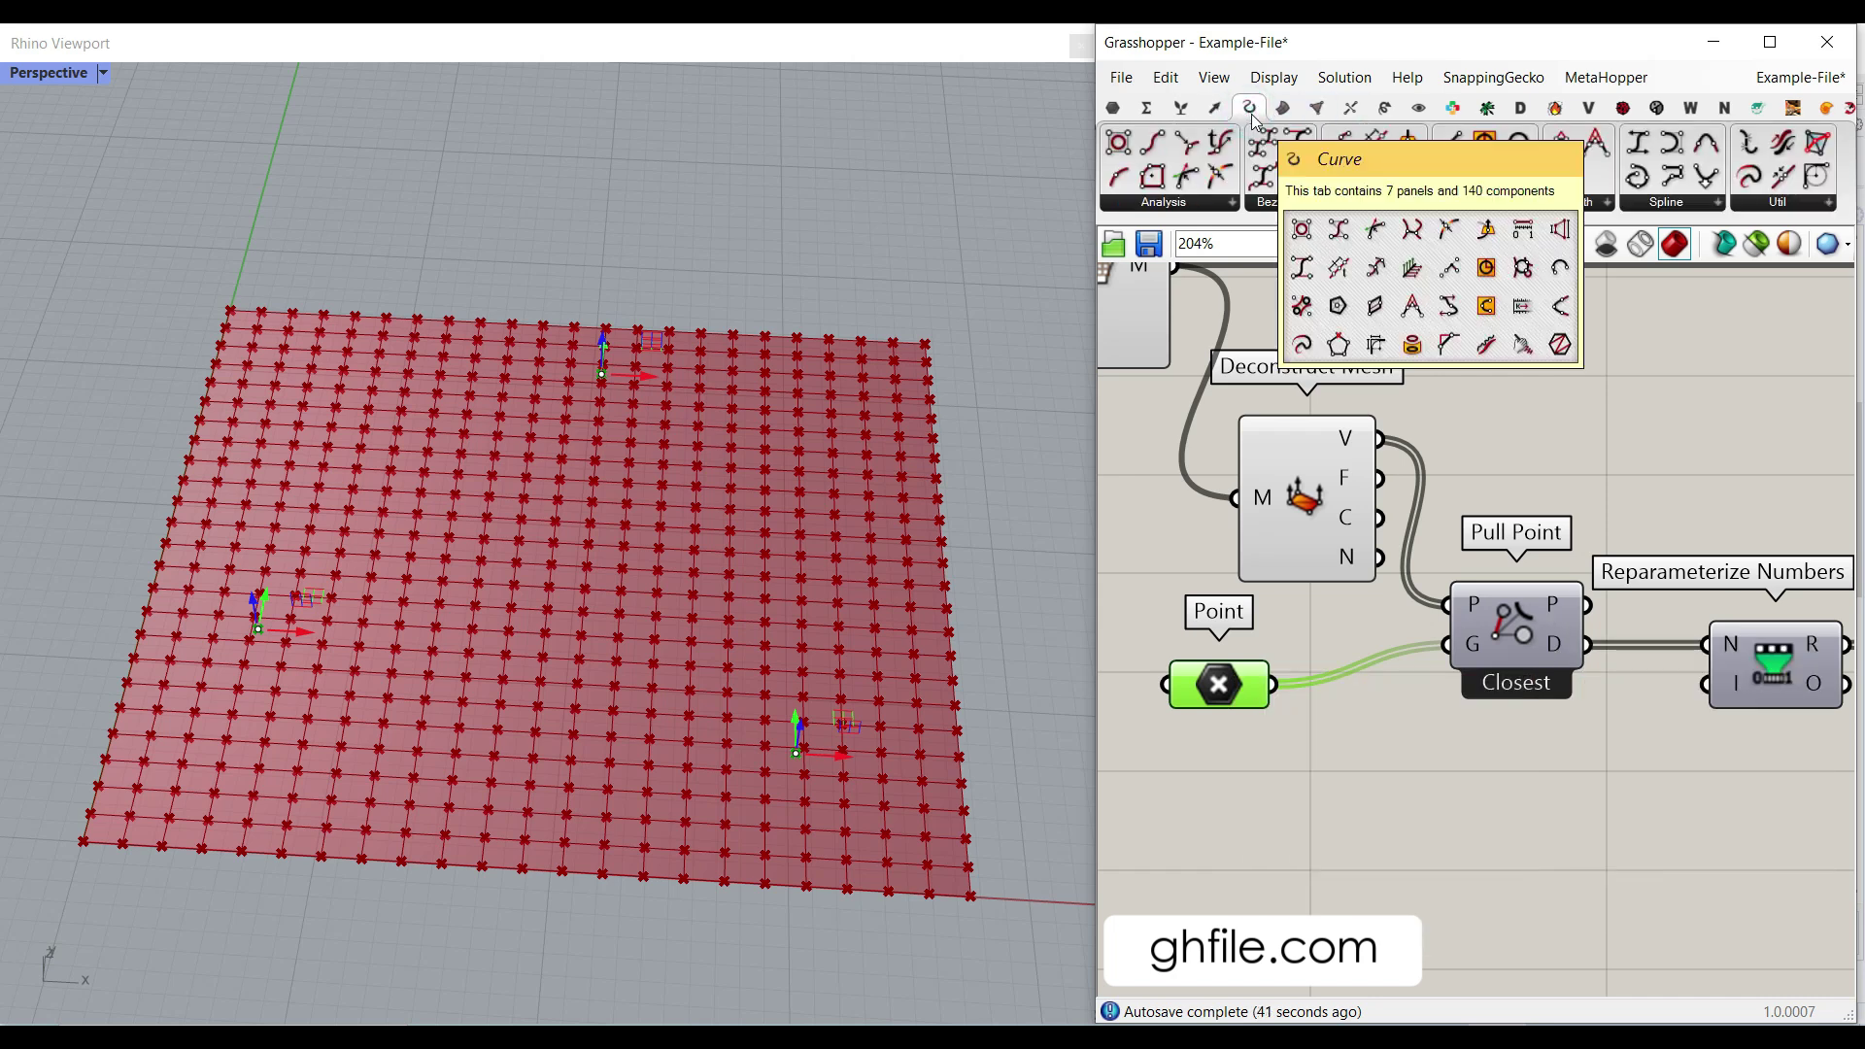
left_click_drag(1450, 146, 1573, 458)
left_click_drag(1380, 440, 1512, 439)
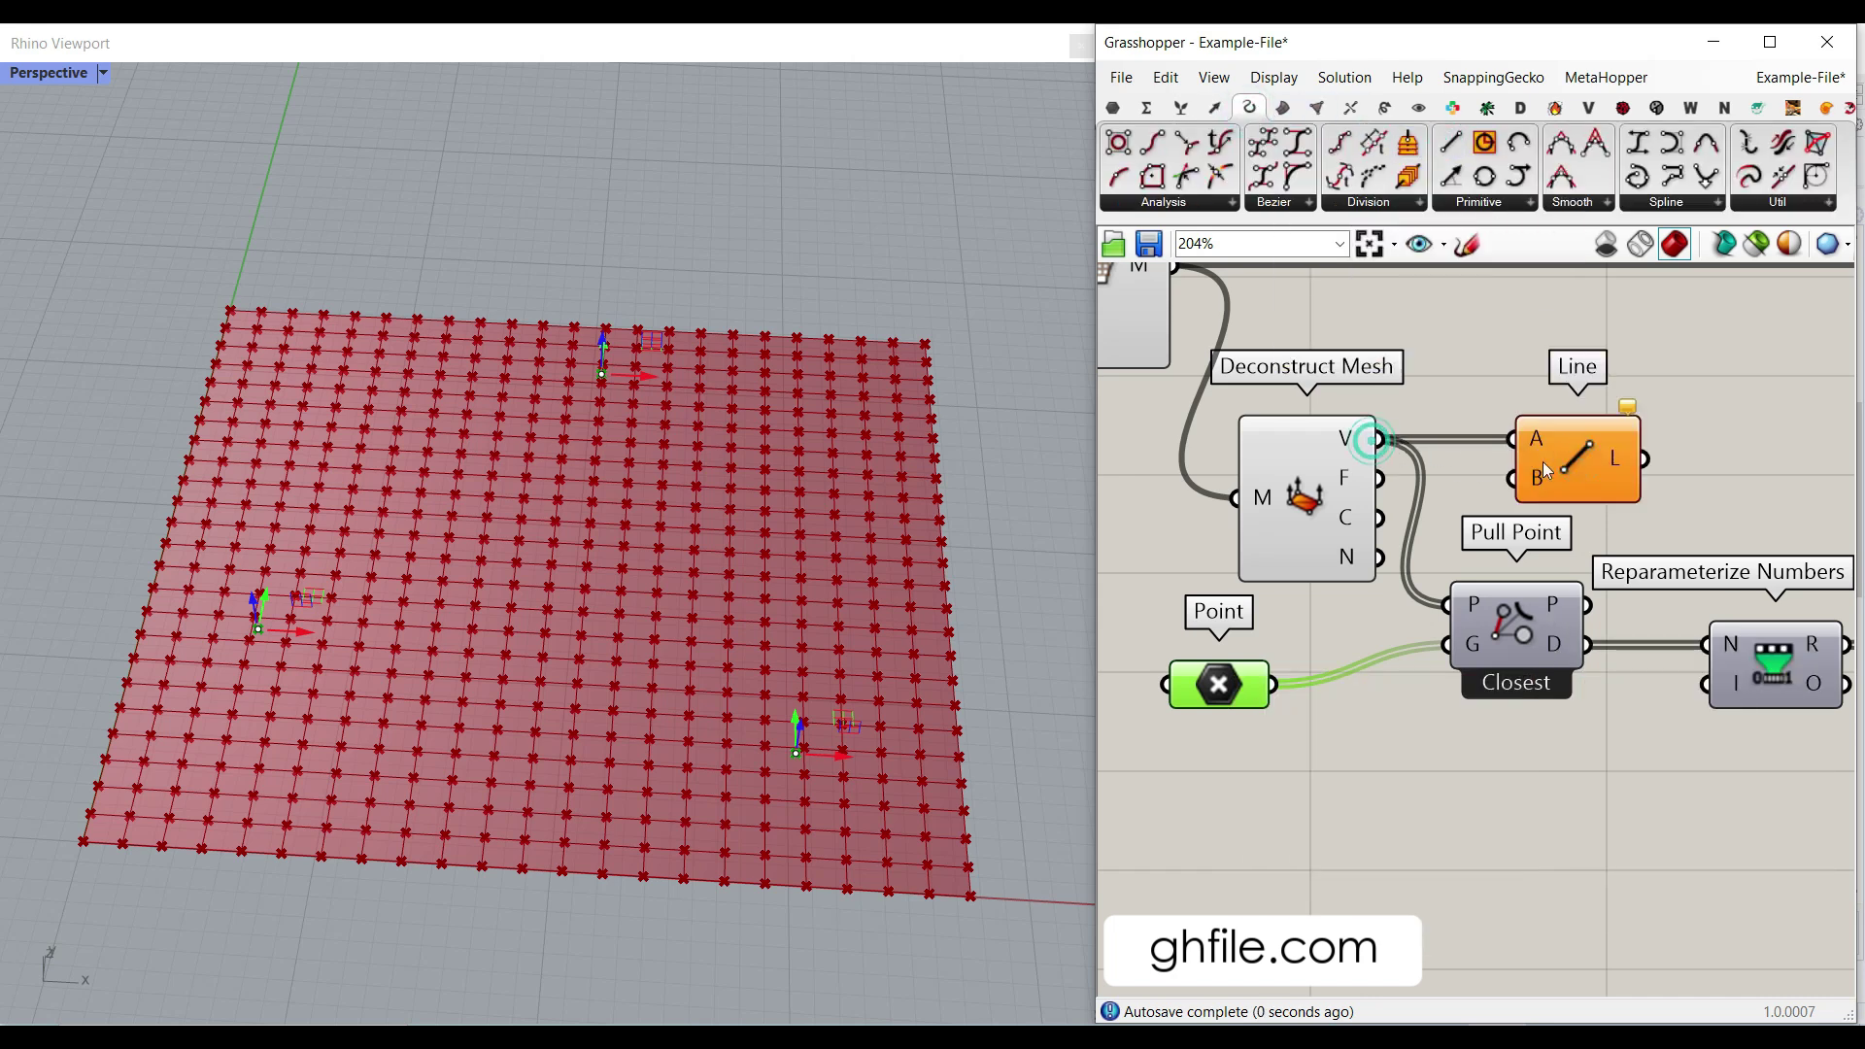
left_click_drag(1589, 604, 1512, 478)
left_click(1568, 463)
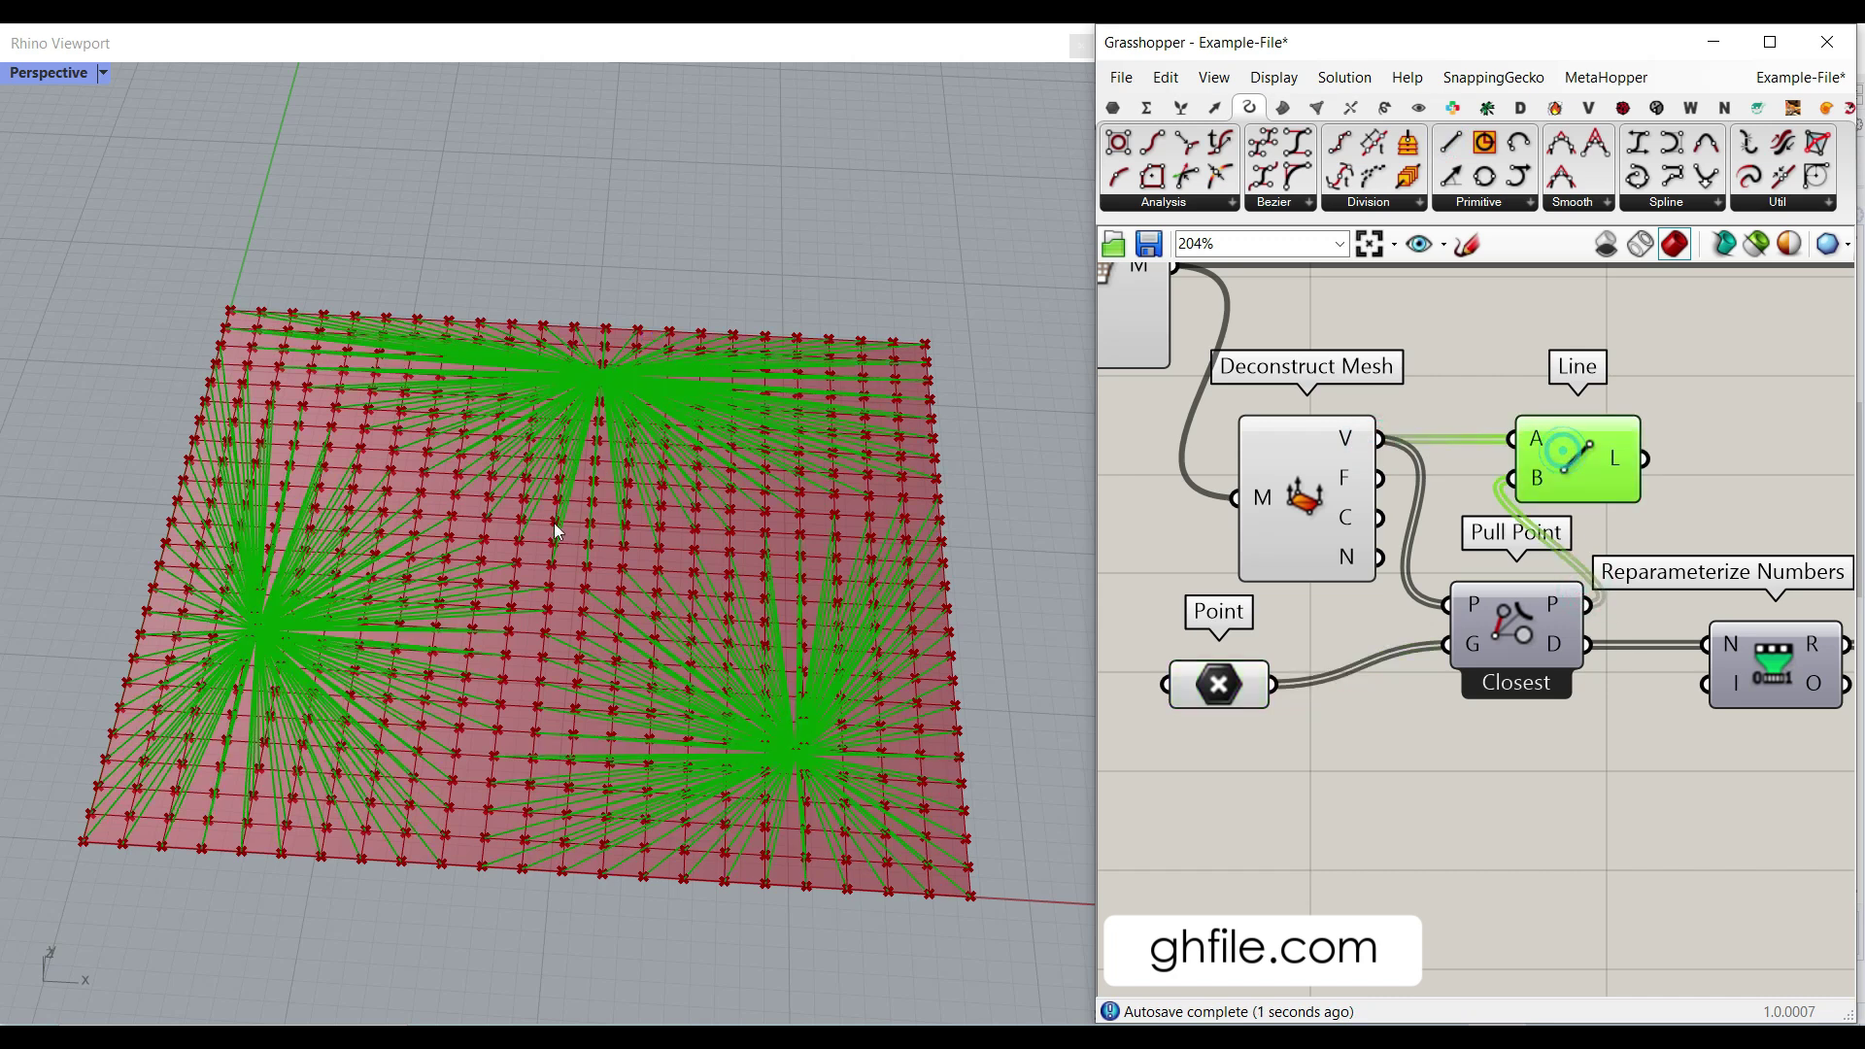
- Delete the temporary Line component
right_click_drag(557, 532, 537, 607)
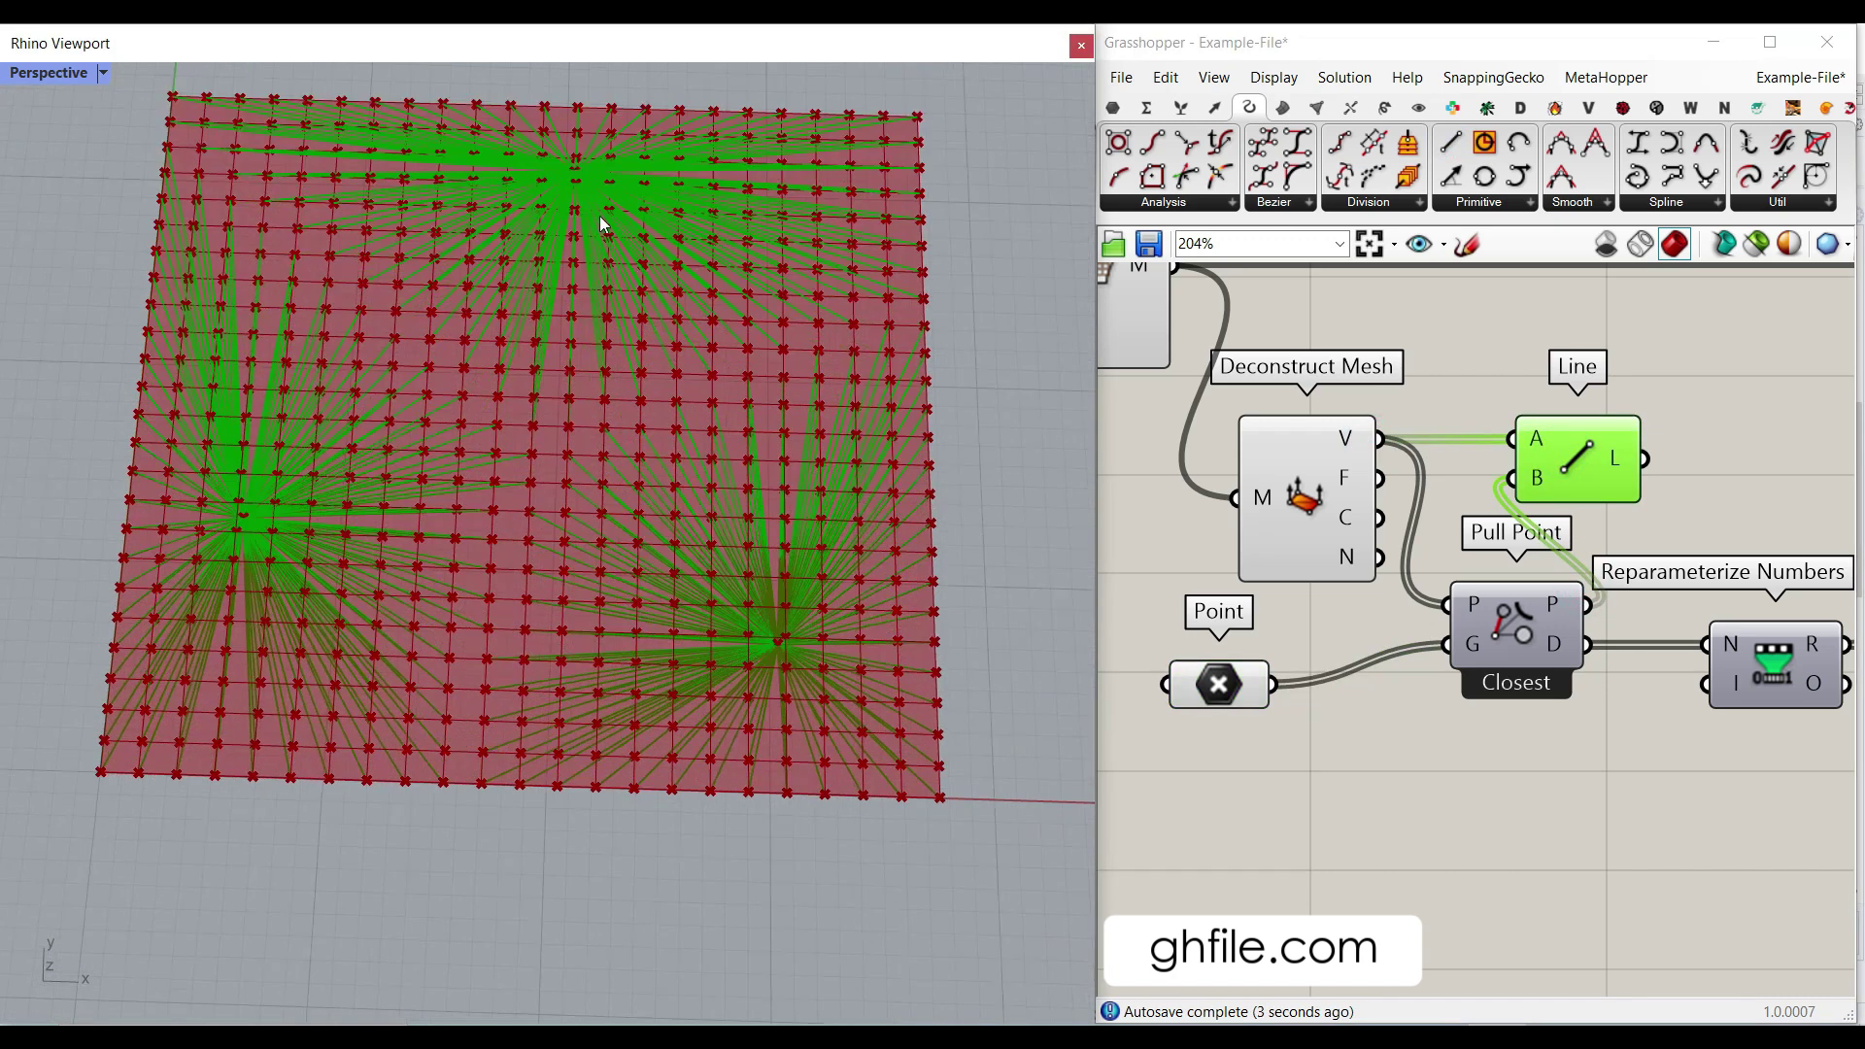
left_click(1580, 457)
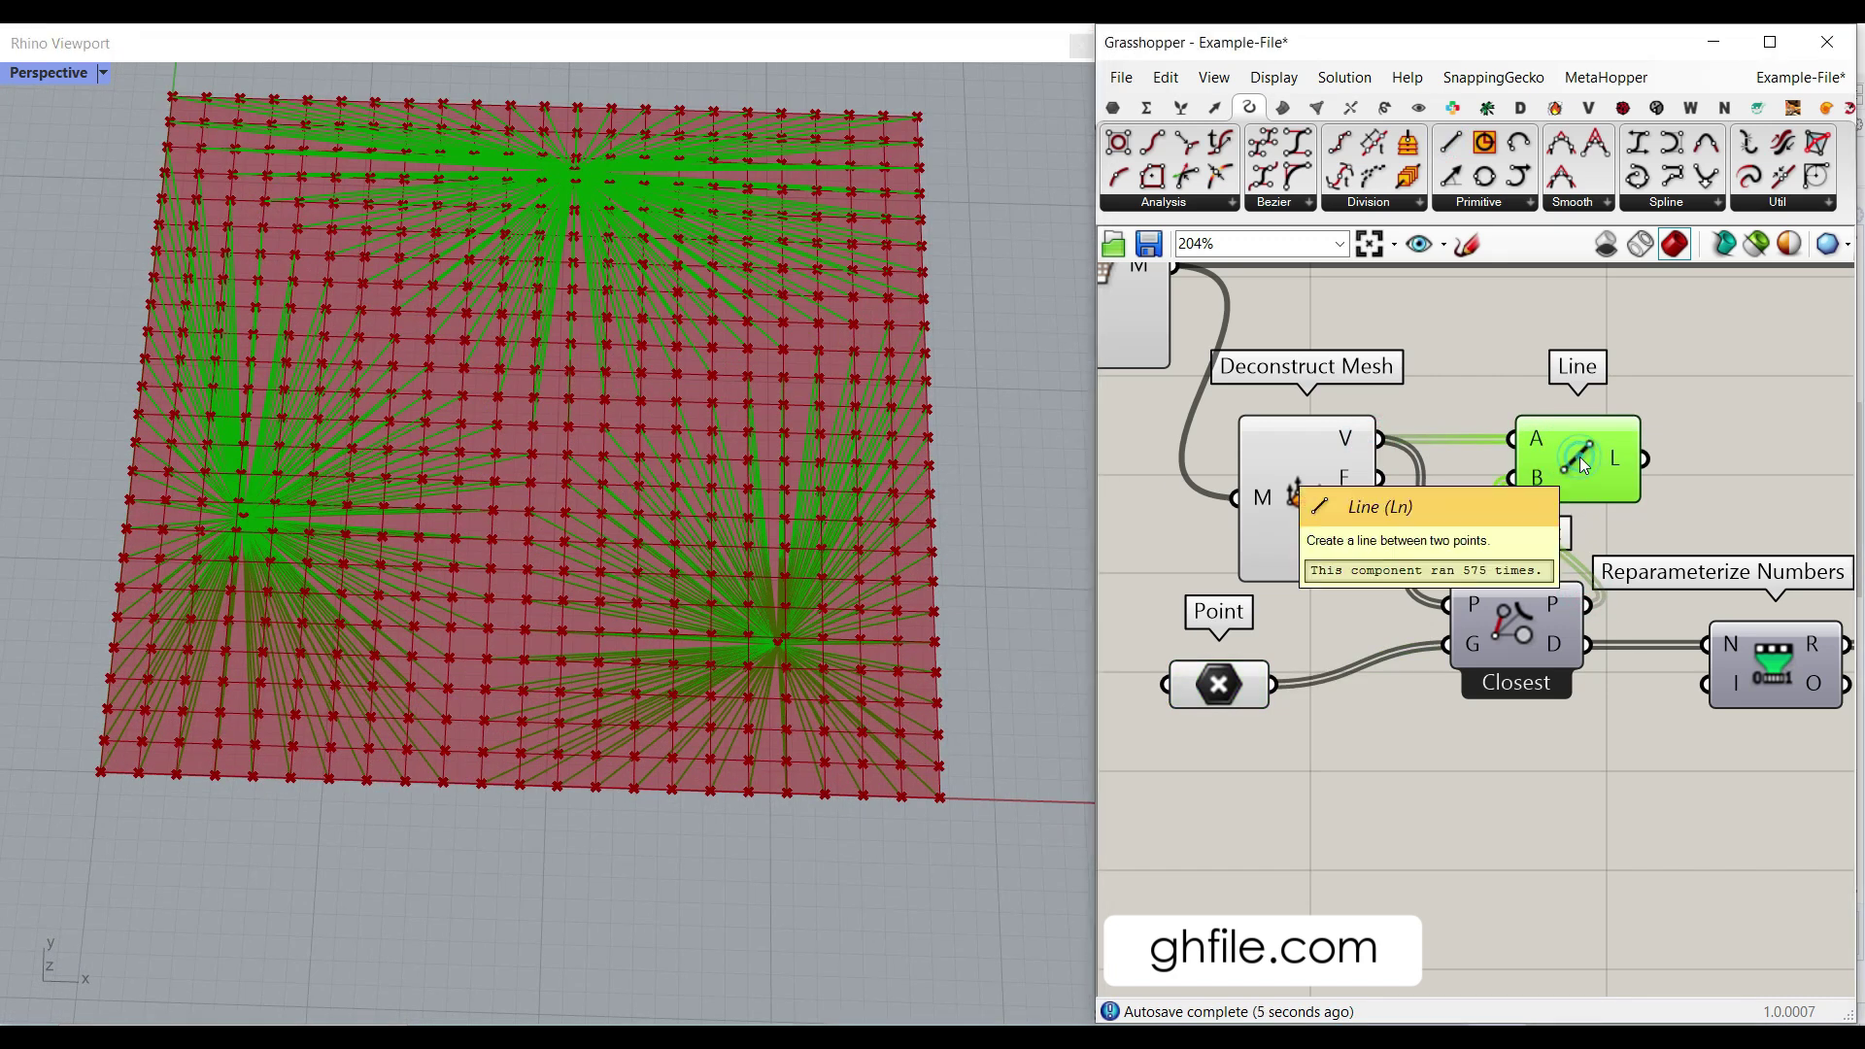
key("Delete")
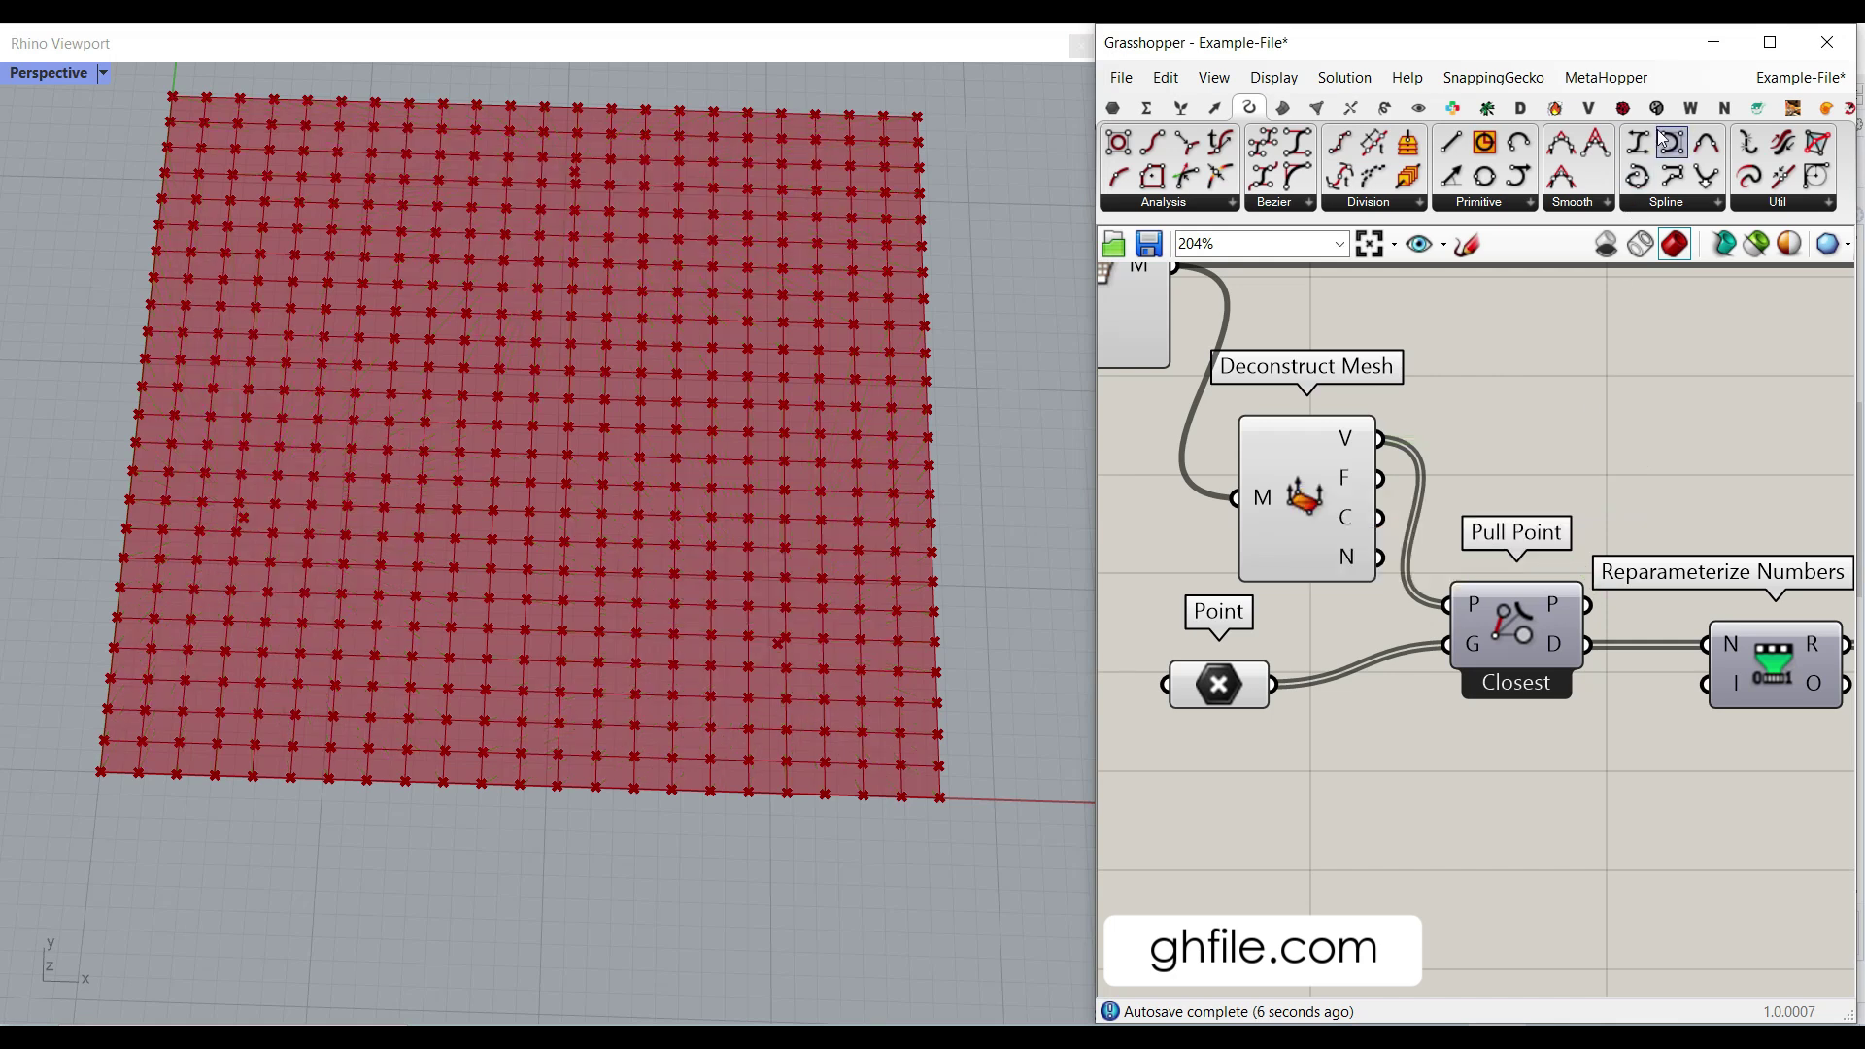
- Look up the Reparameterize Numbers component that follows Pull Point among the plug-in's number components
left_click(1758, 111)
right_click_drag(1745, 631, 1484, 628)
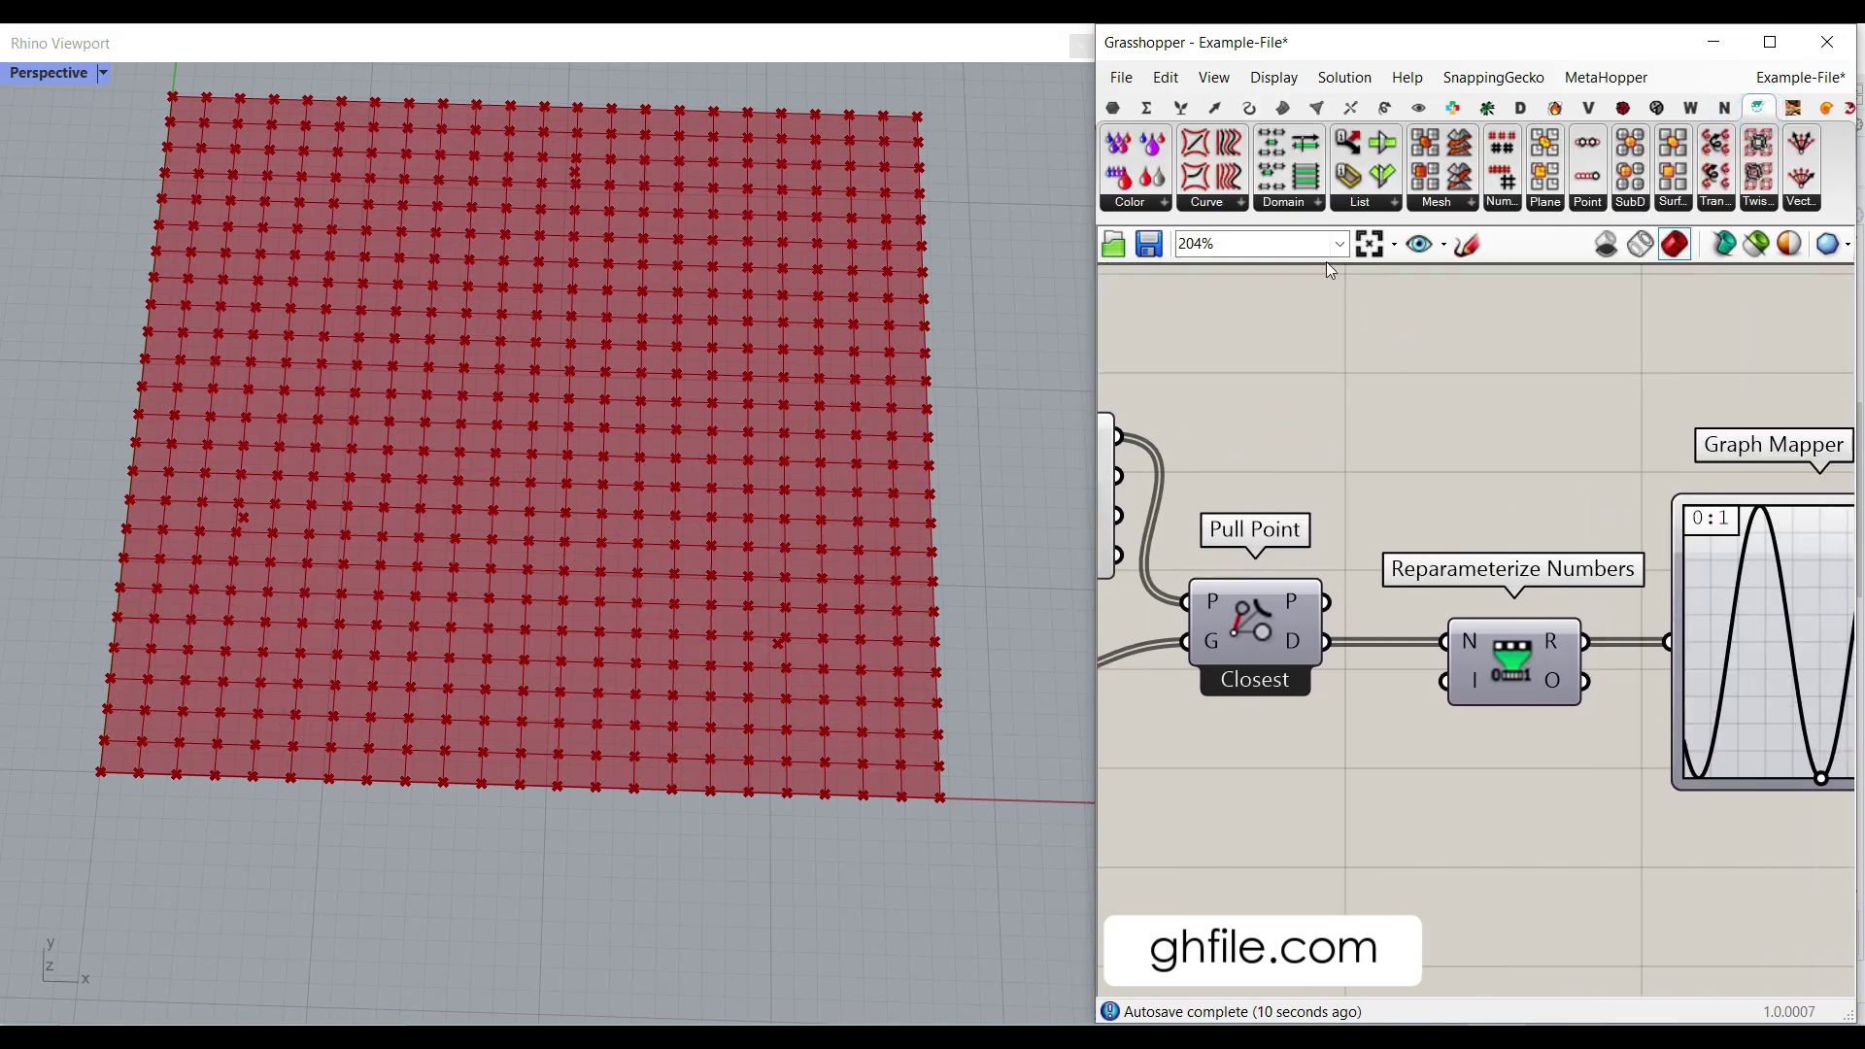
left_click(1486, 207)
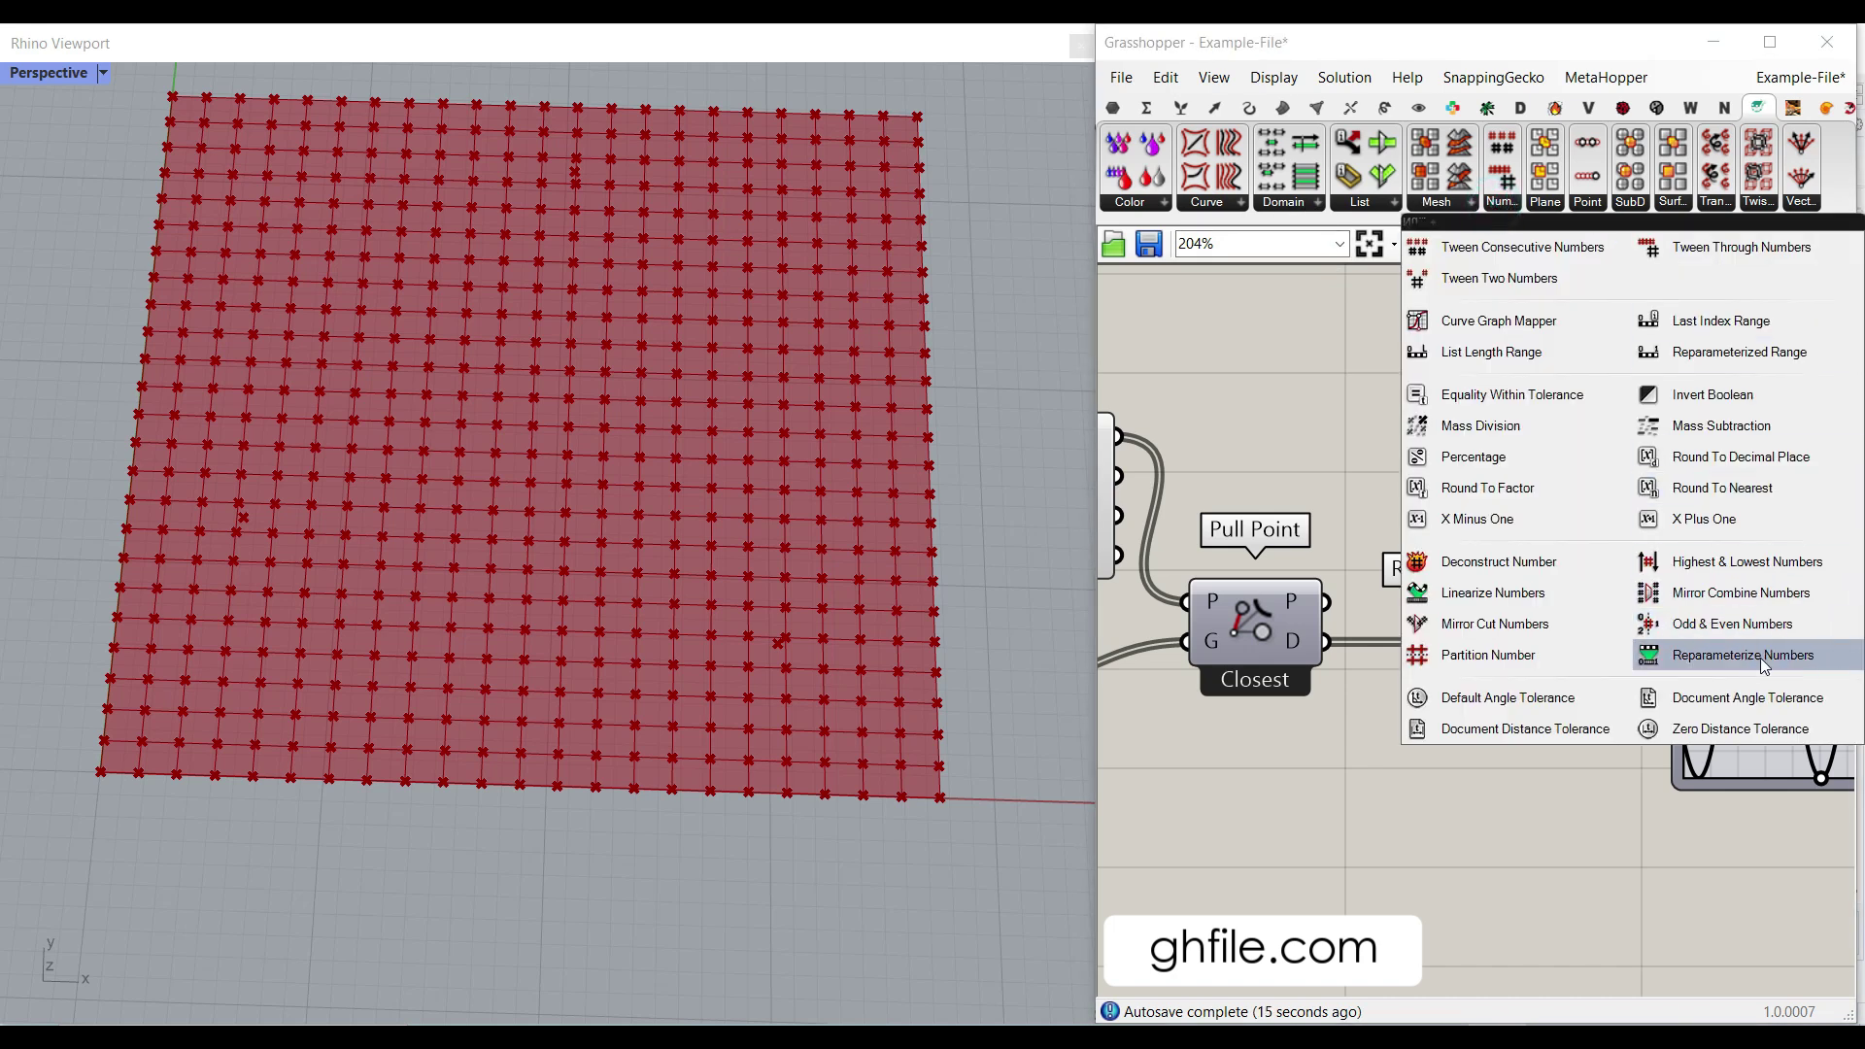
- Examine the Reparameterize Numbers component and its wires from Pull Point's distance output to the Graph Mapper
left_click(1404, 784)
right_click_drag(1474, 715, 1395, 712)
scroll(1397, 657, "up", 1)
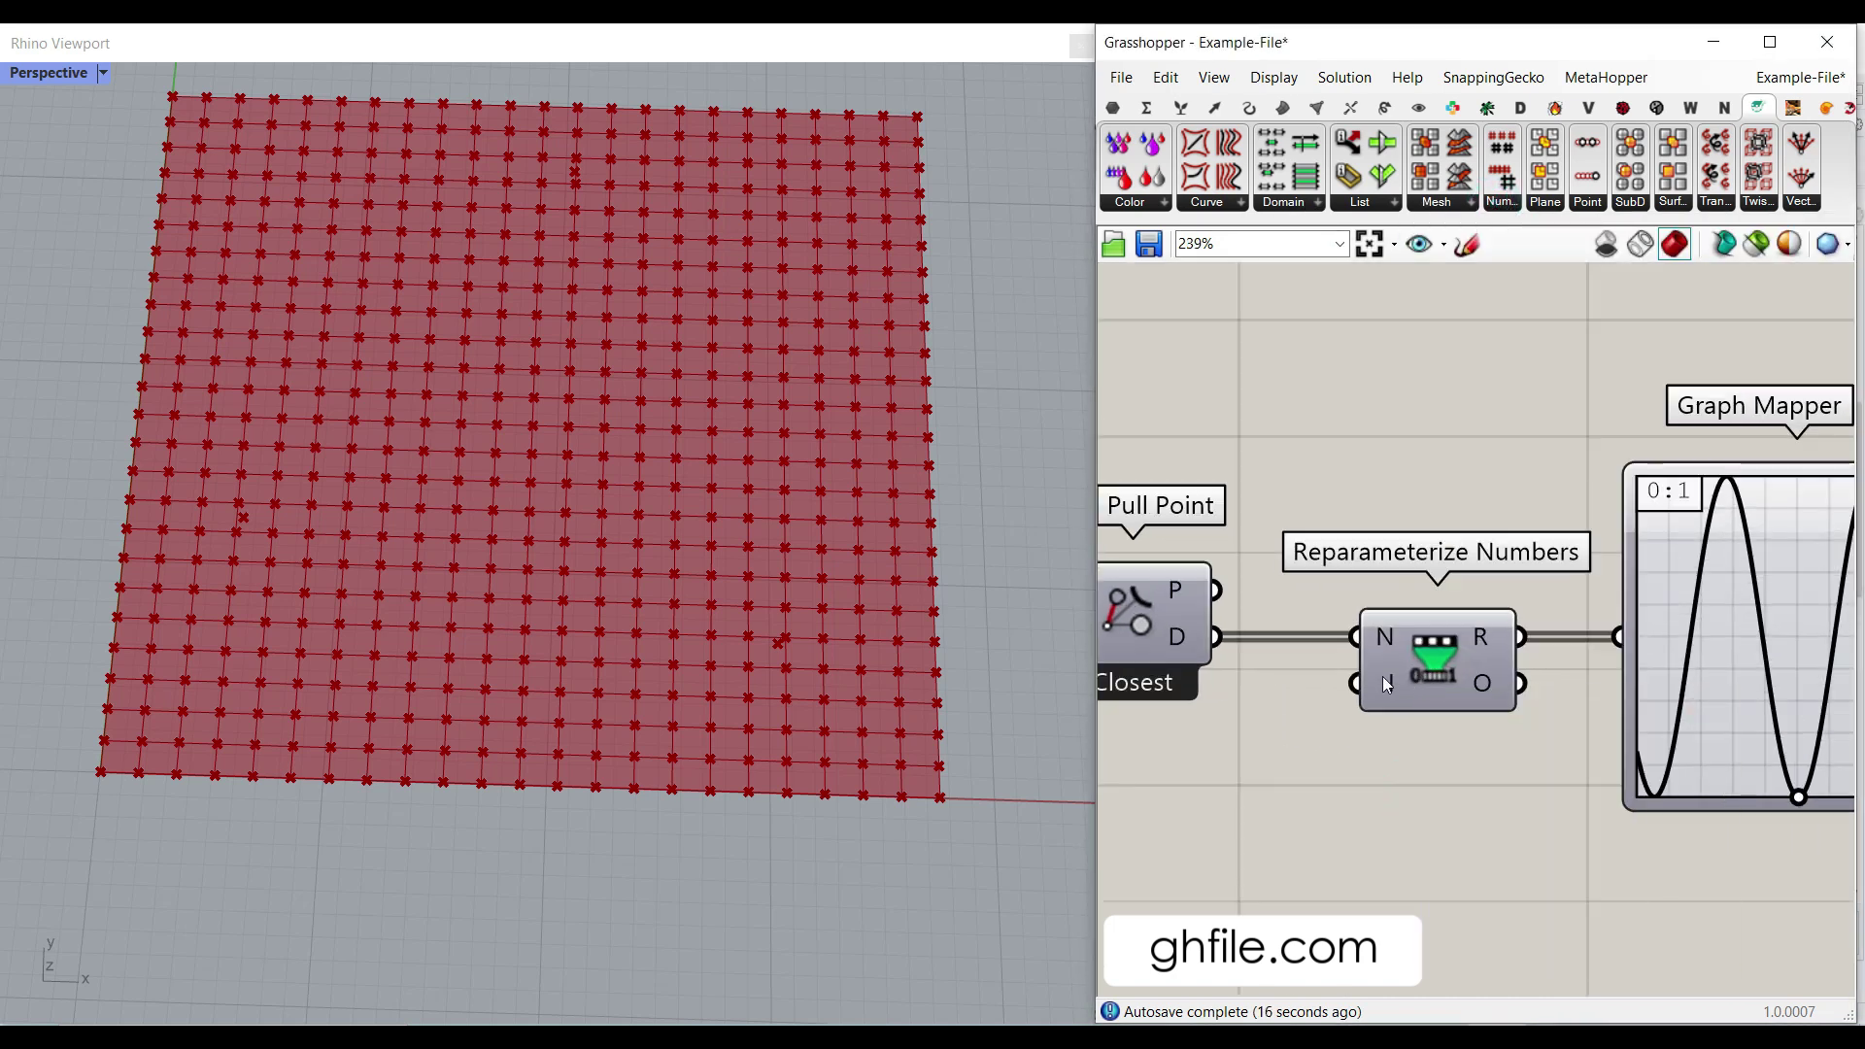
right_click_drag(1251, 647, 1351, 569)
mouse_move(1330, 569)
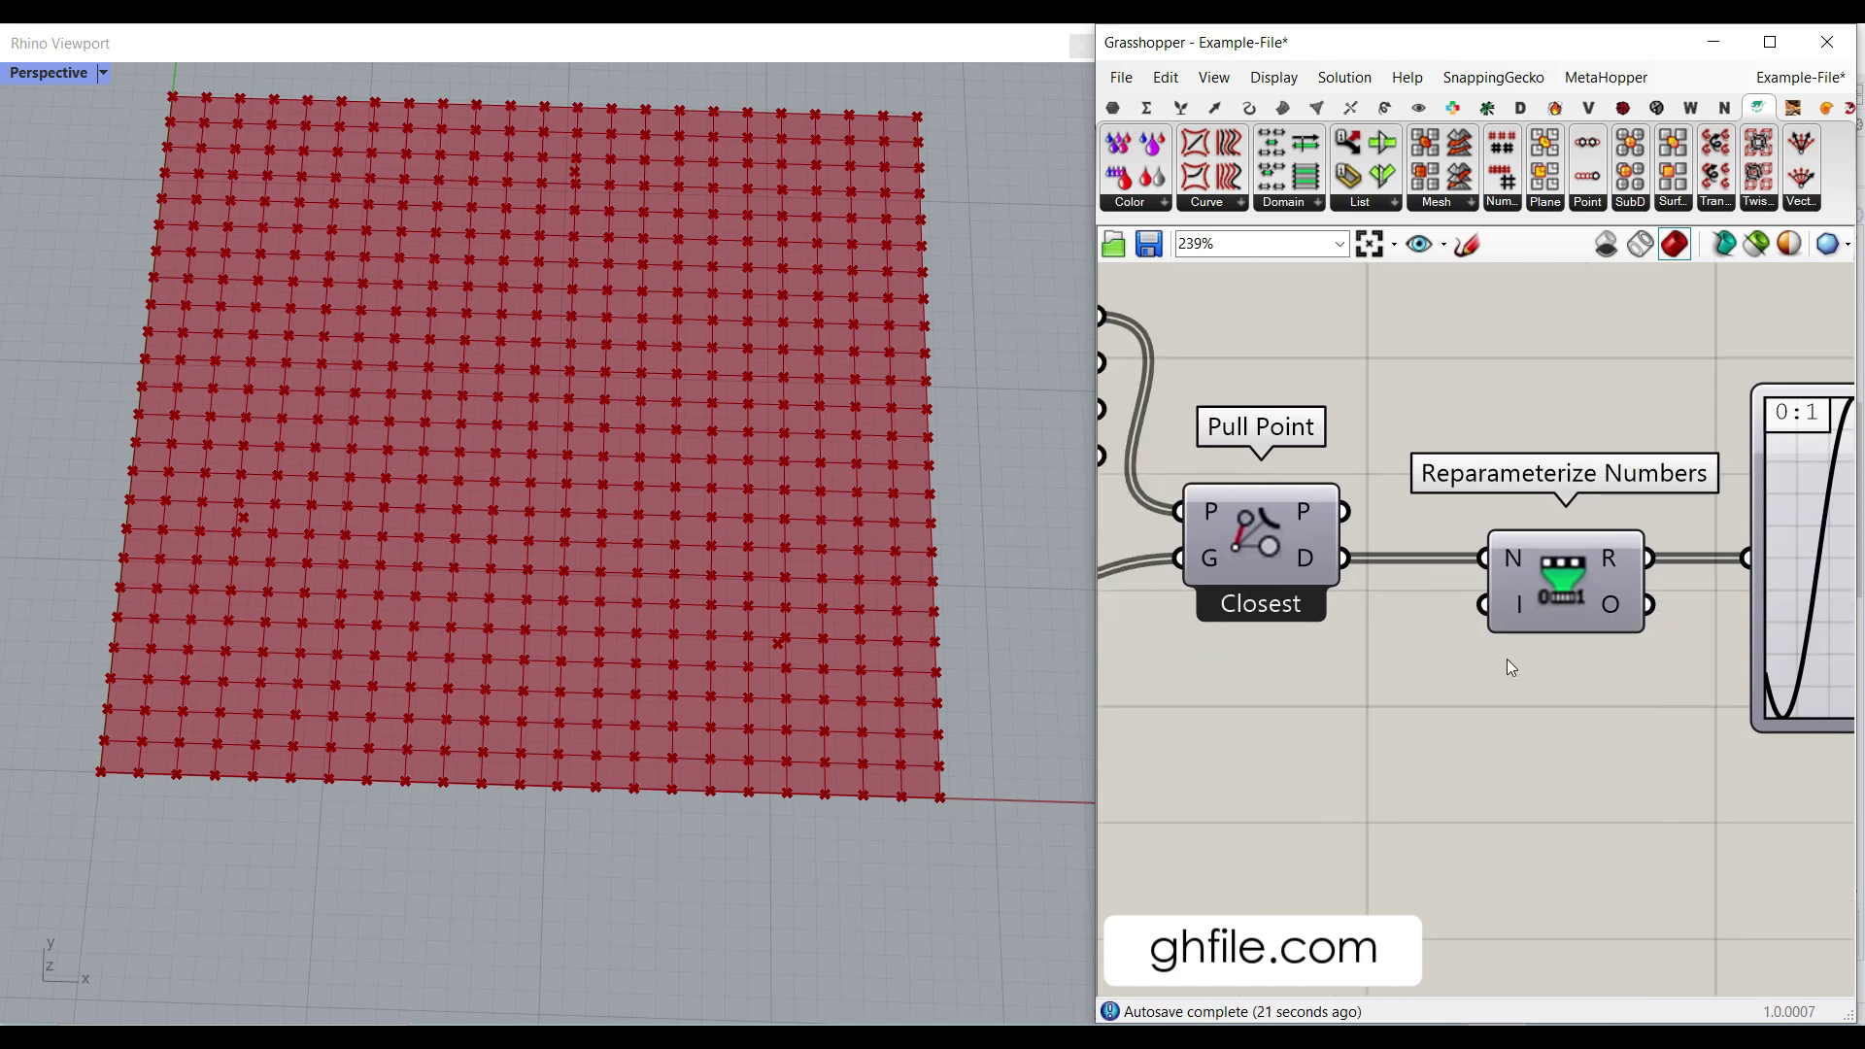
right_click_drag(1507, 657, 1382, 587)
mouse_move(1396, 542)
scroll(1349, 571, "down", 2)
left_click(1402, 586)
left_click_drag(1402, 586, 1366, 581)
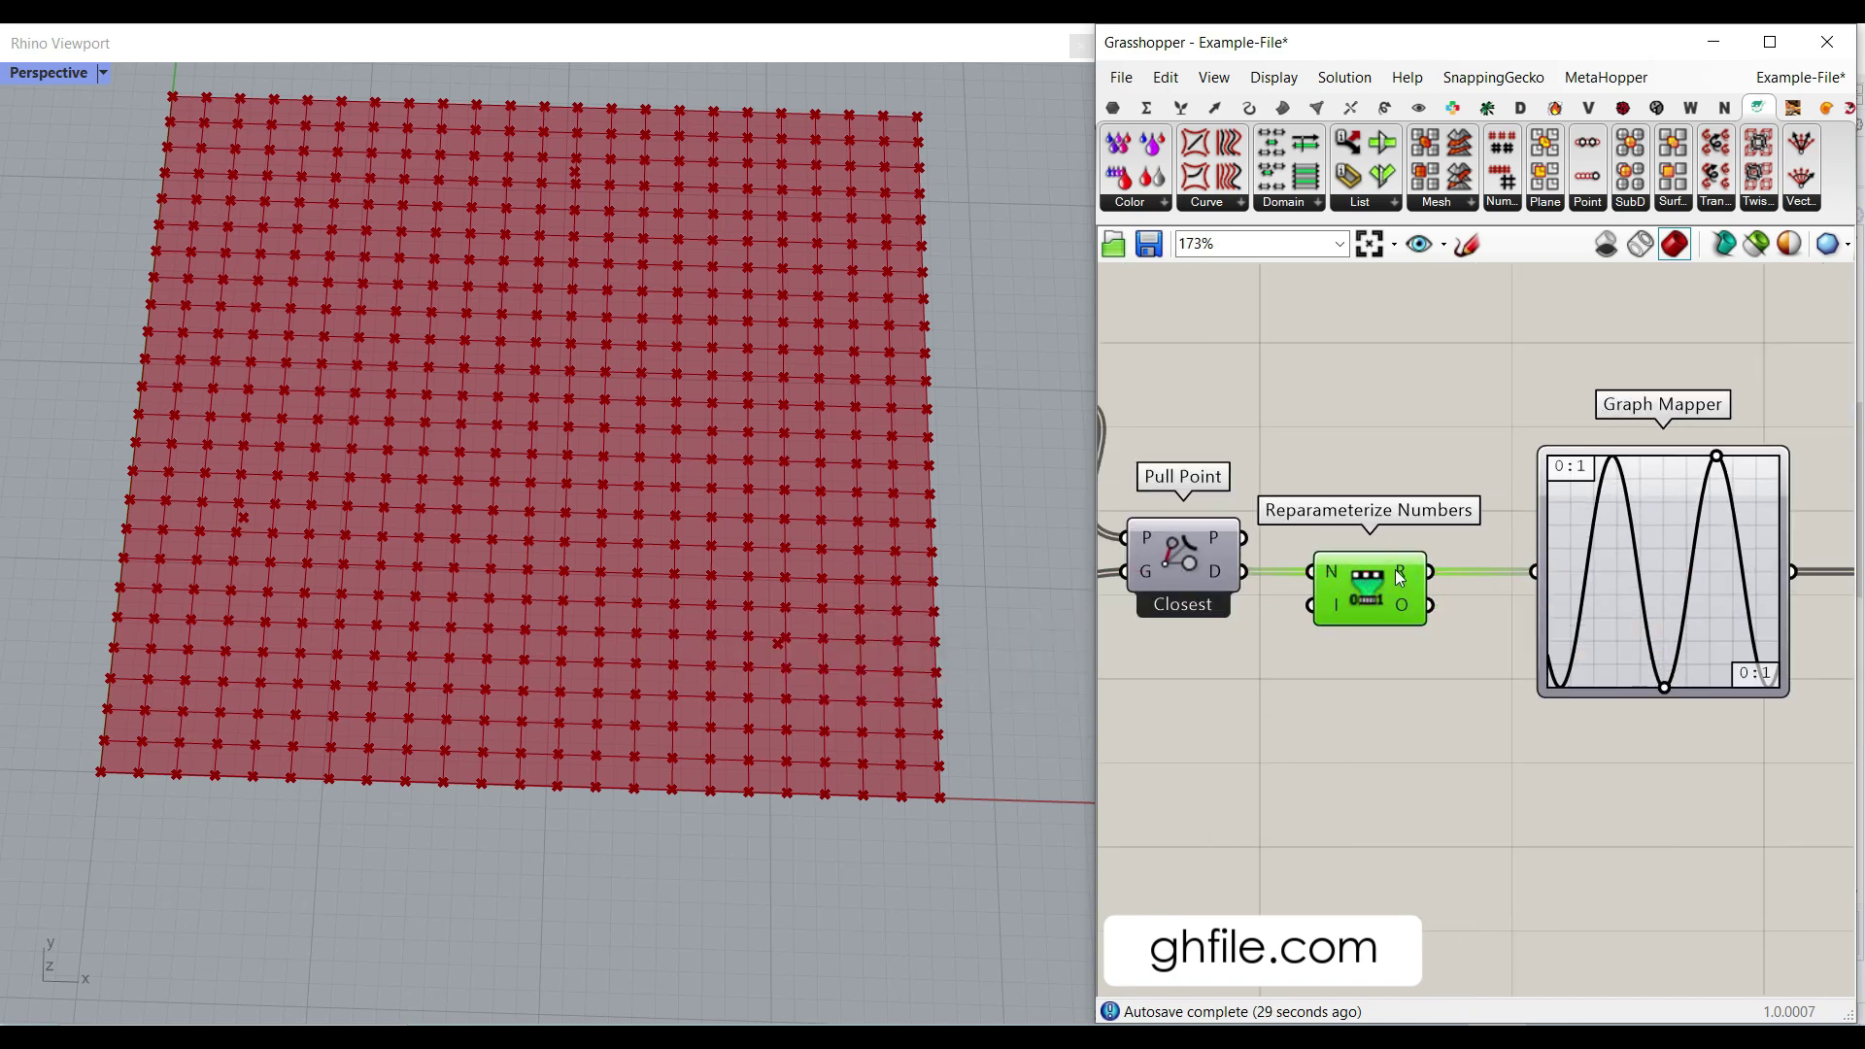
right_click_drag(1451, 568, 1338, 586)
scroll(1409, 564, "up", 1)
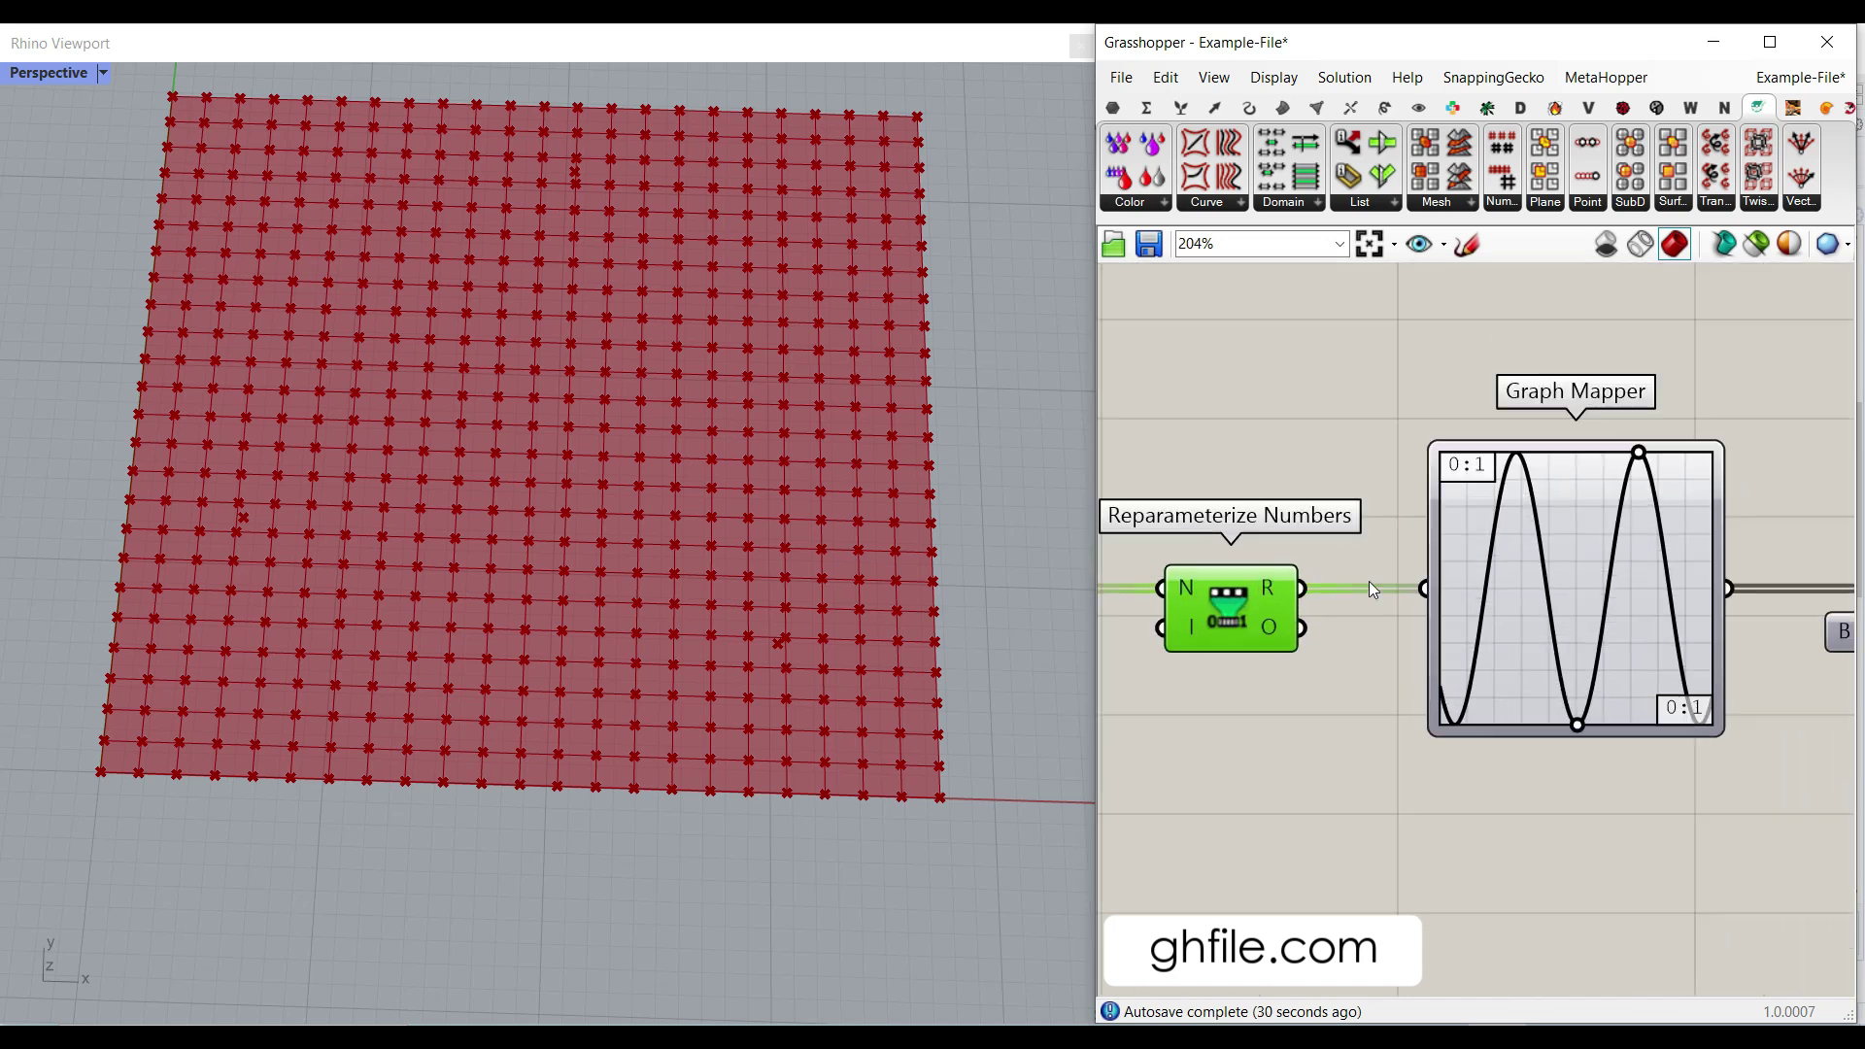
right_click_drag(1186, 660, 1350, 656)
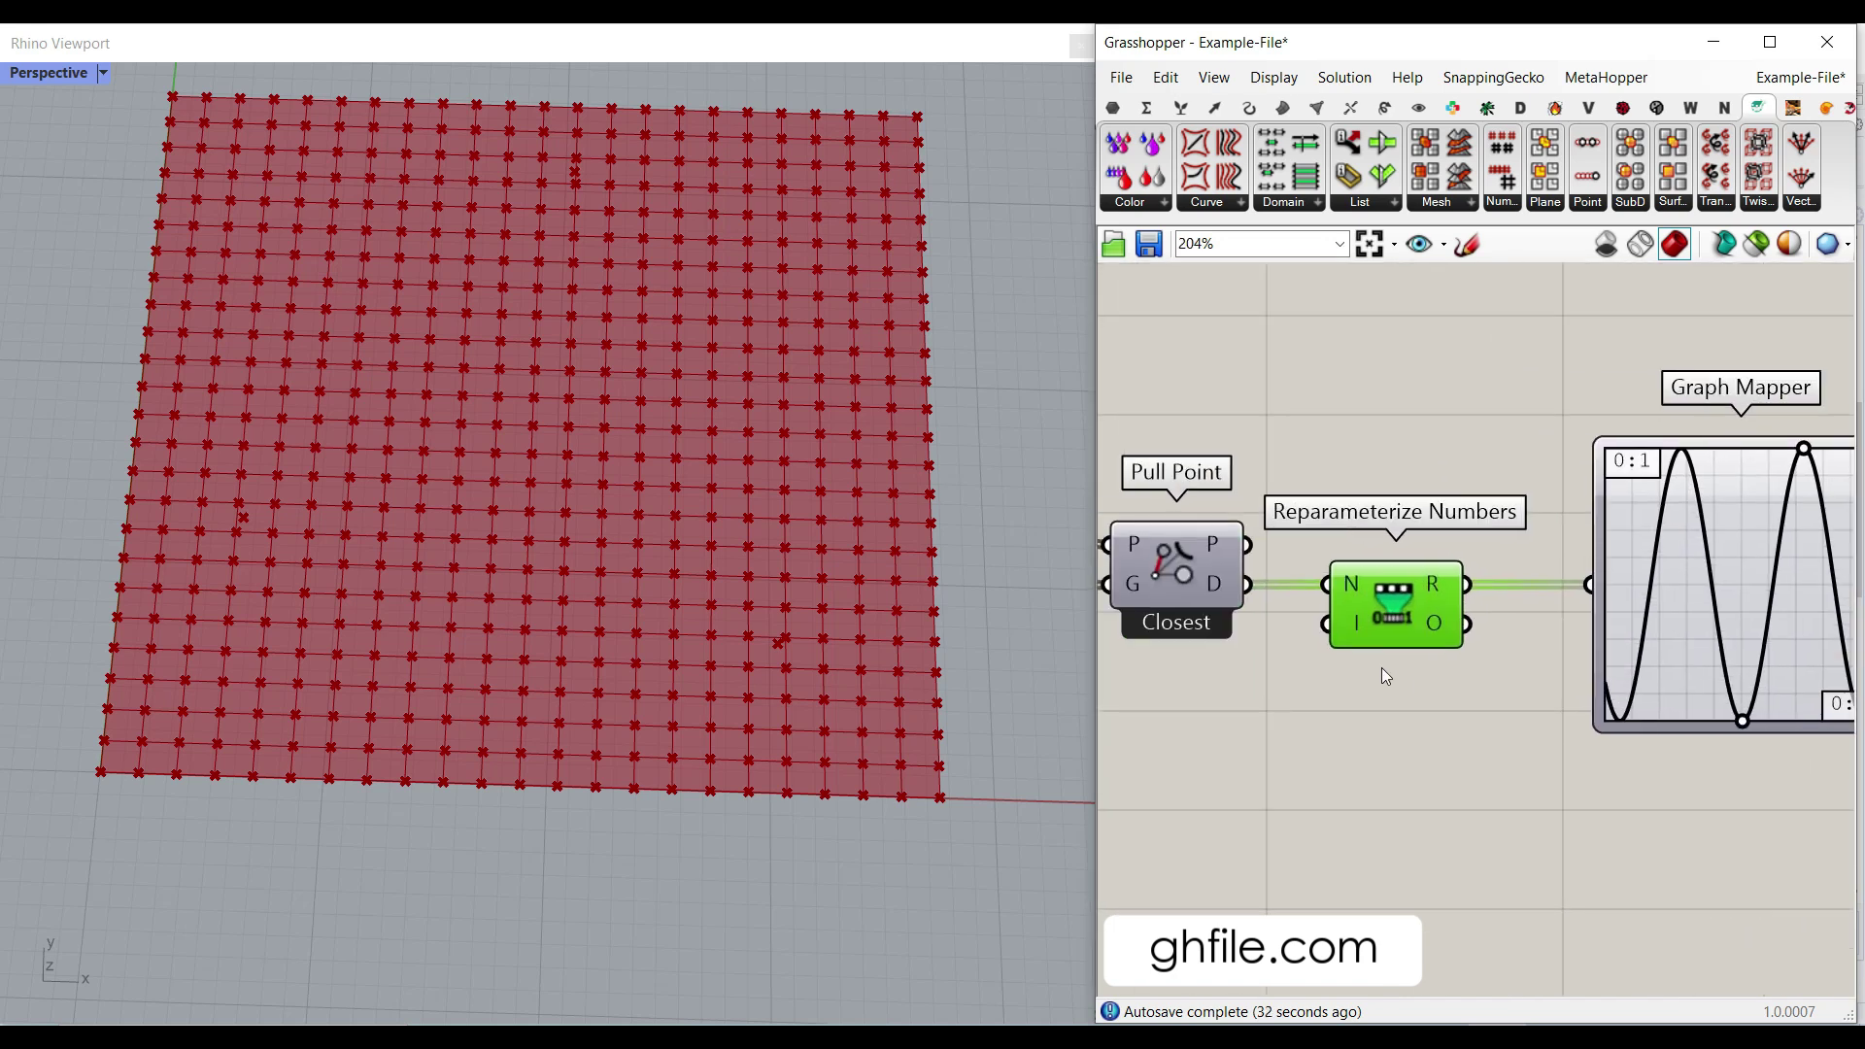
- Switch the Invert modifier on the I input of Reparameterize Numbers on and back off
mouse_move(1338, 626)
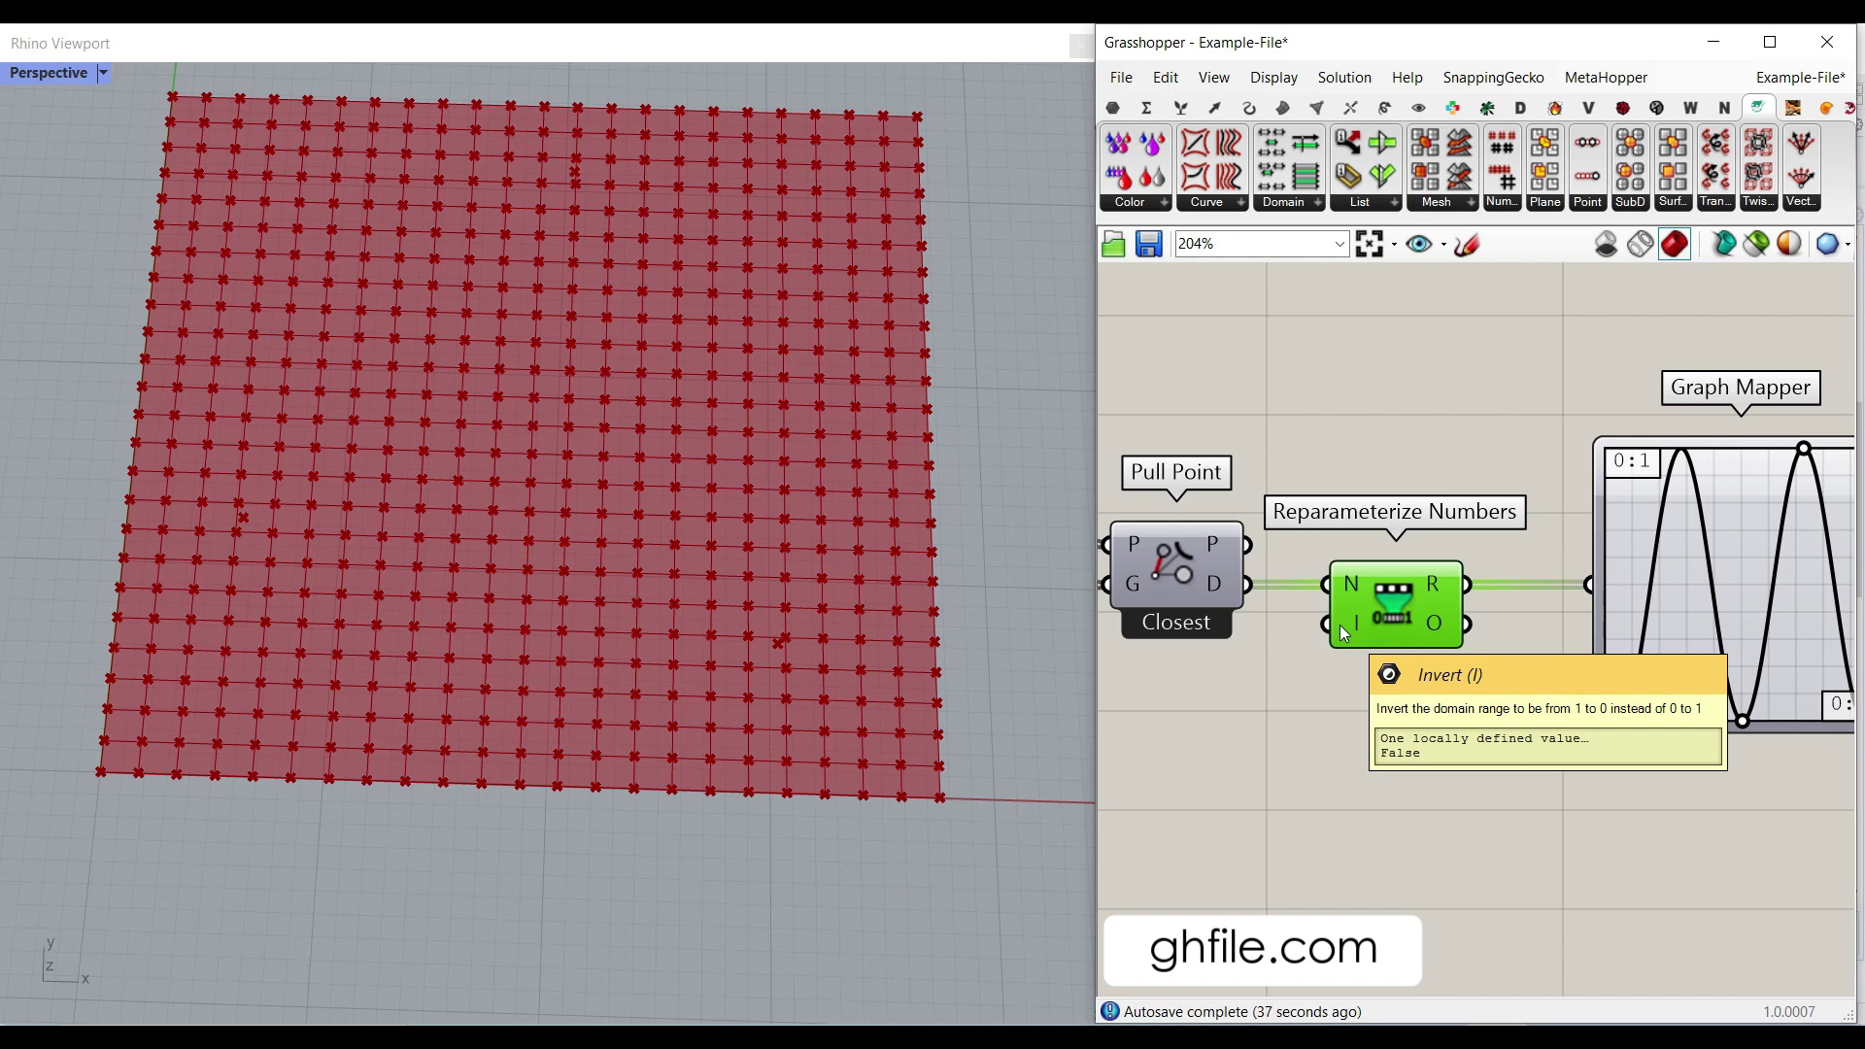
right_click(1339, 625)
left_click(1406, 816)
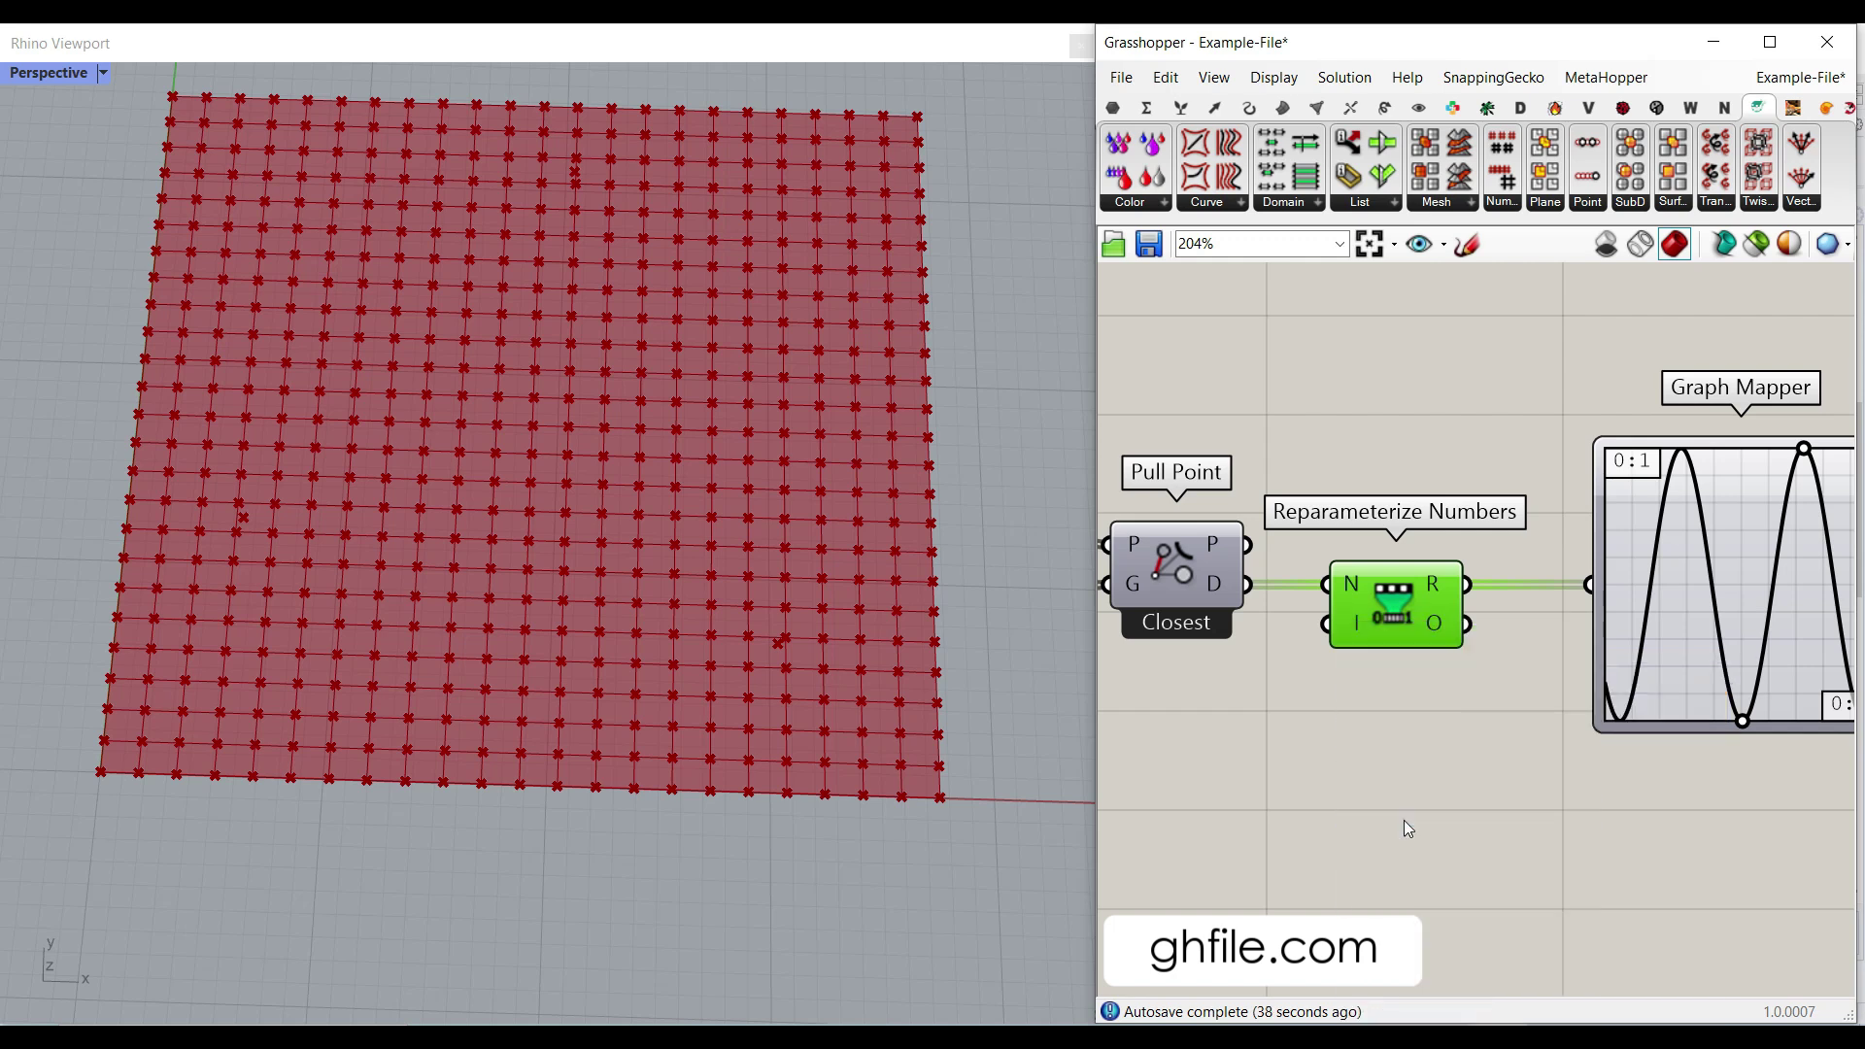
right_click(1341, 626)
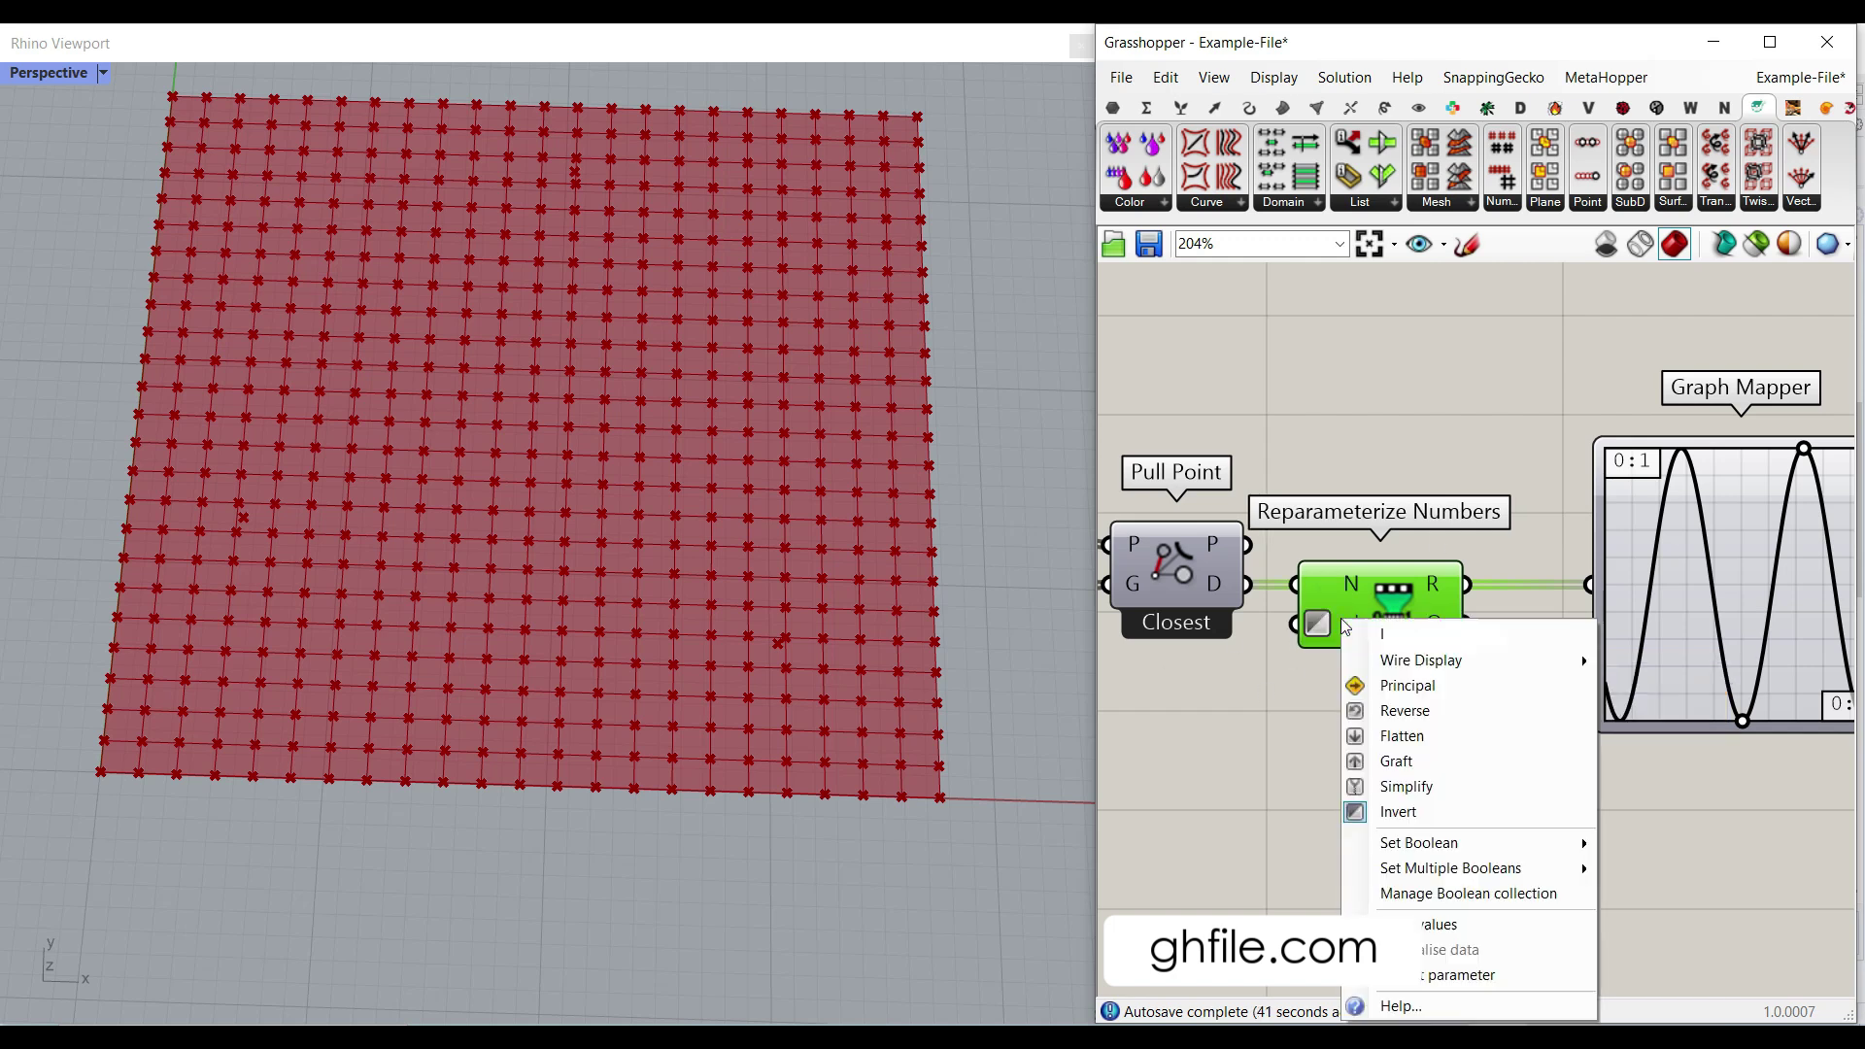
left_click(1380, 811)
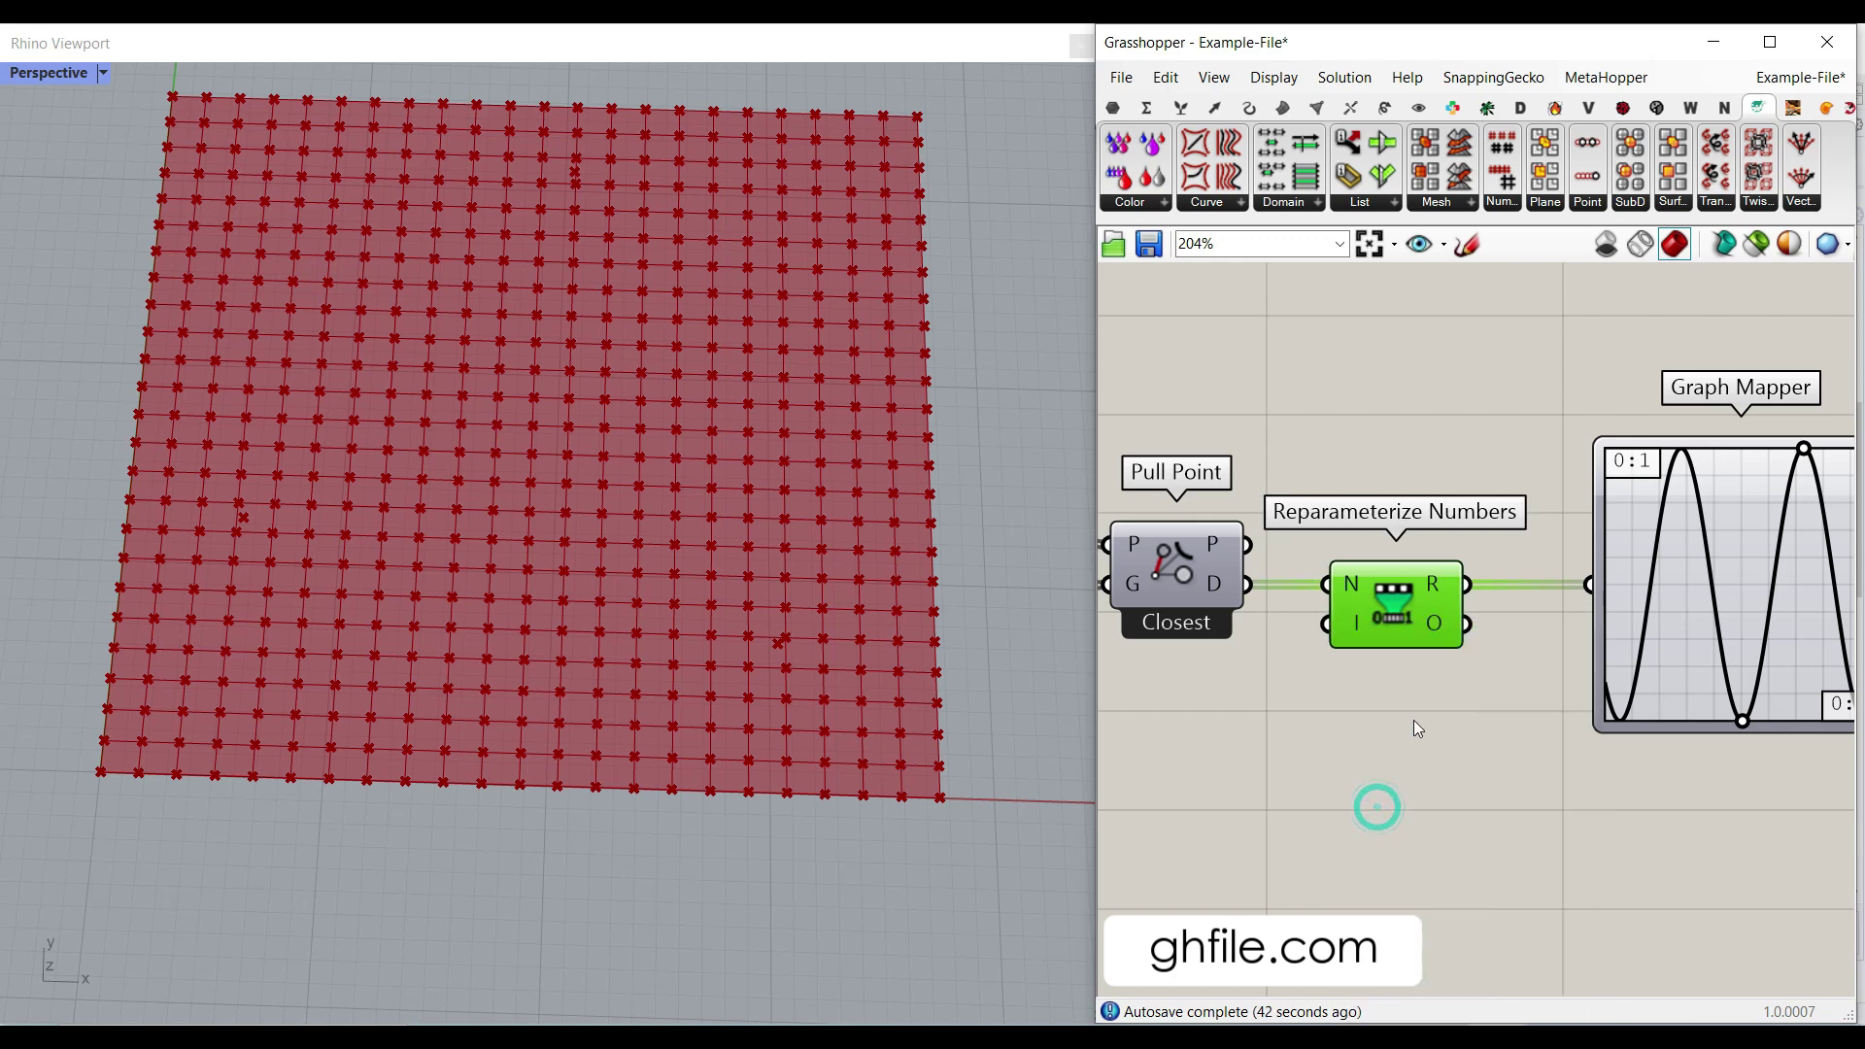
- Turn on the preview of the Displace Mesh component and view the deformed mesh at an angle
scroll(1323, 610, "down", 2)
scroll(1323, 610, "up", 1)
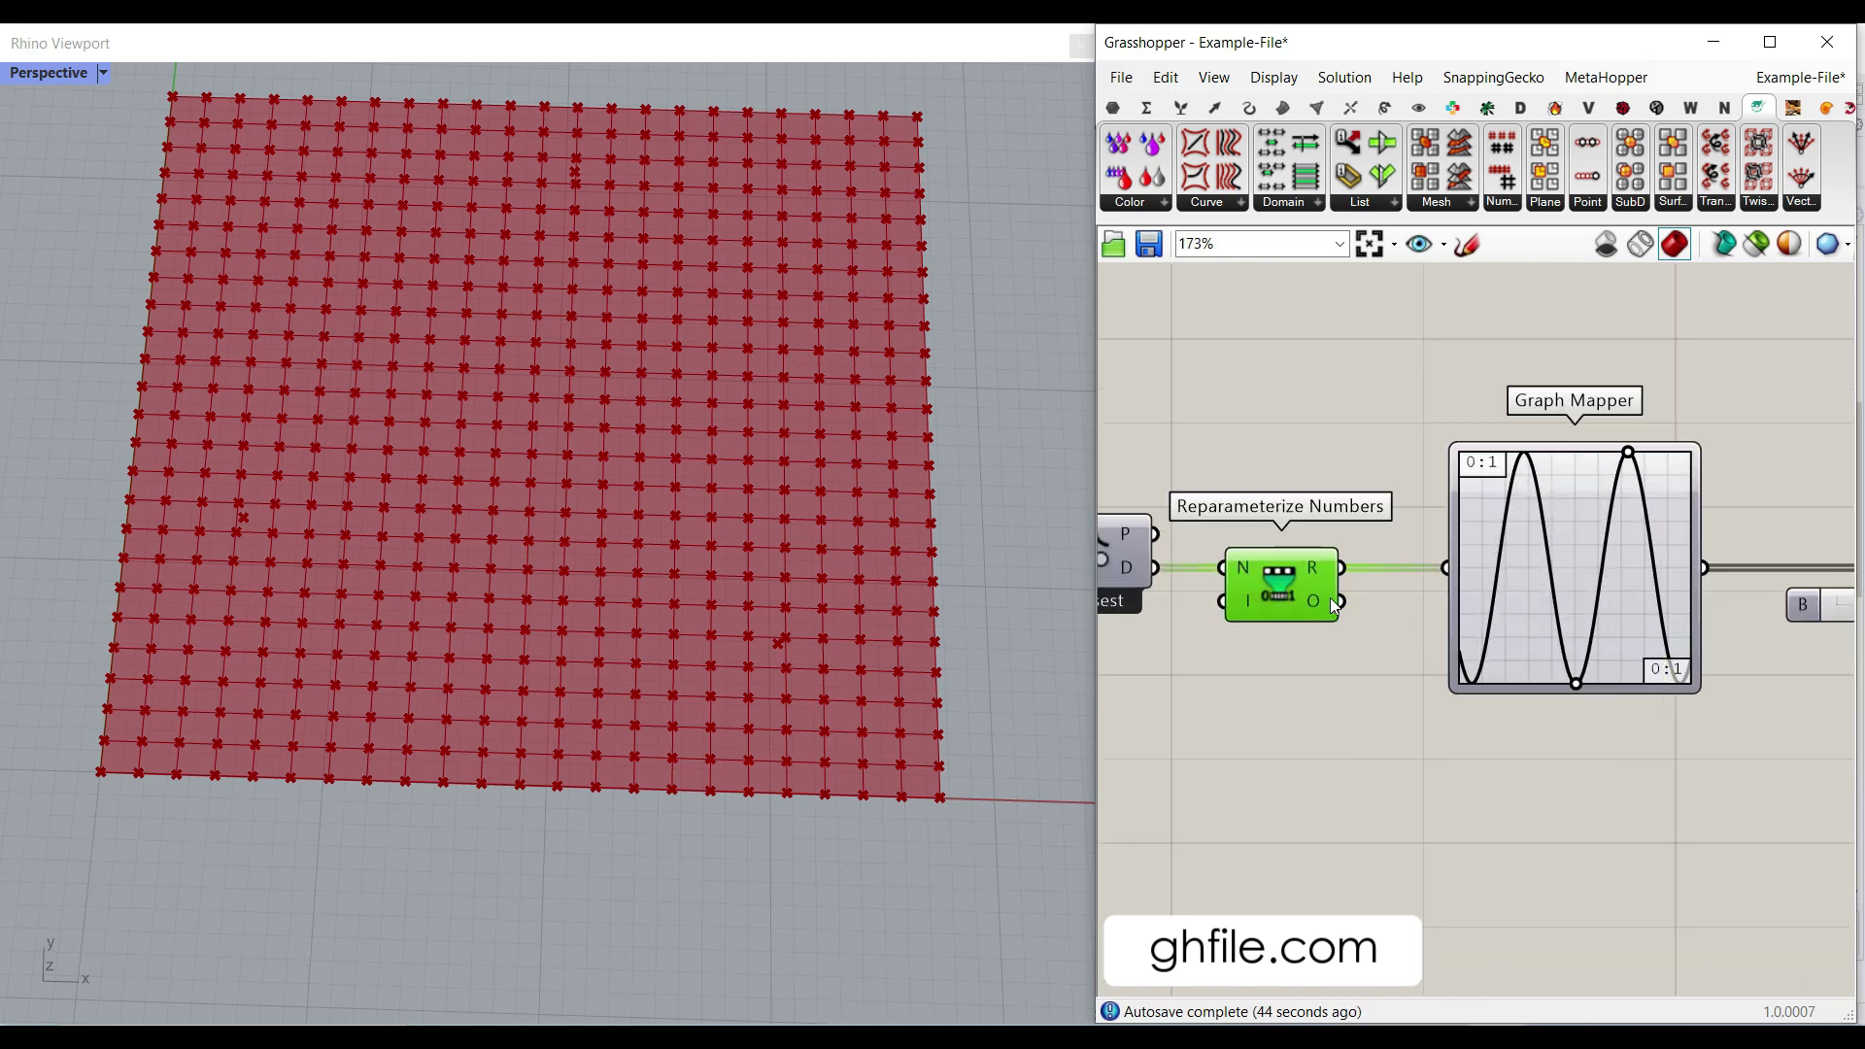
mouse_move(1319, 568)
scroll(1407, 533, "down", 5)
scroll(1647, 465, "up", 2)
right_click(1703, 452)
left_click(1700, 478)
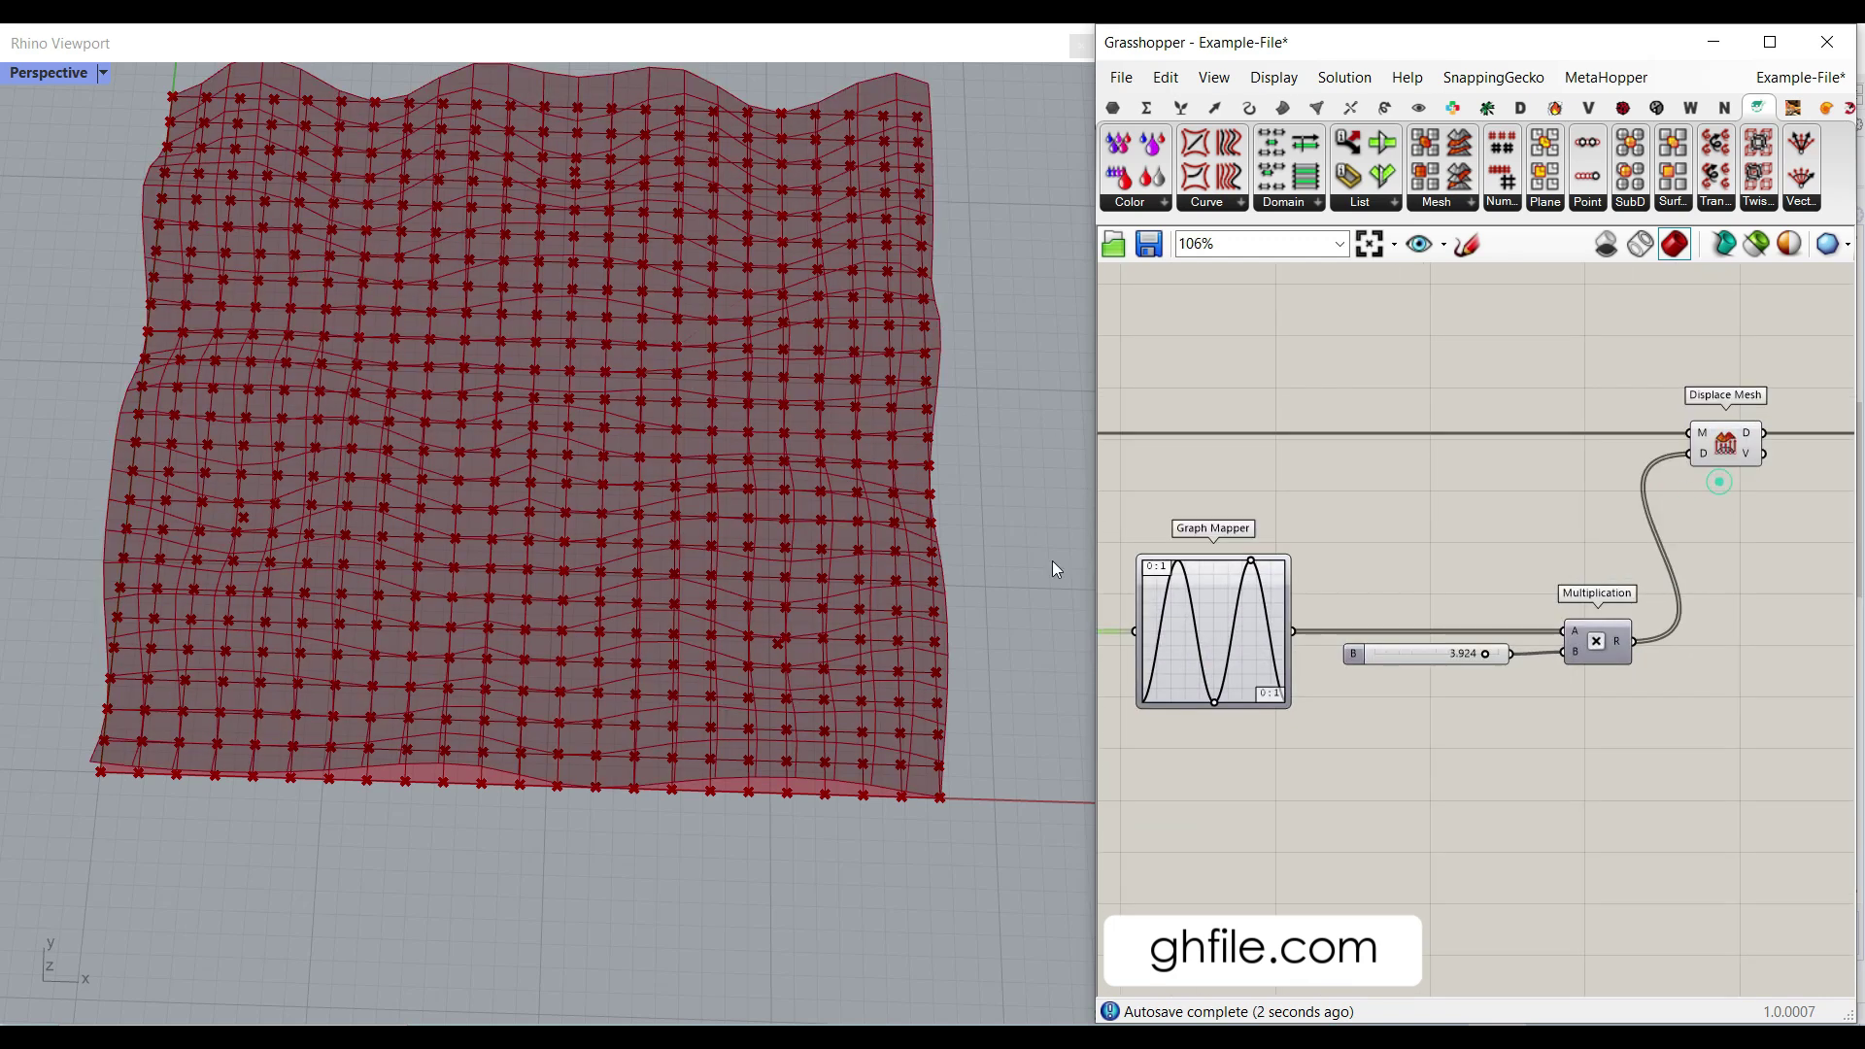
right_click_drag(687, 637, 534, 533)
- Turn off the preview of the mesh, point and number components that precede the Graph Mapper
scroll(1416, 563, "down", 5)
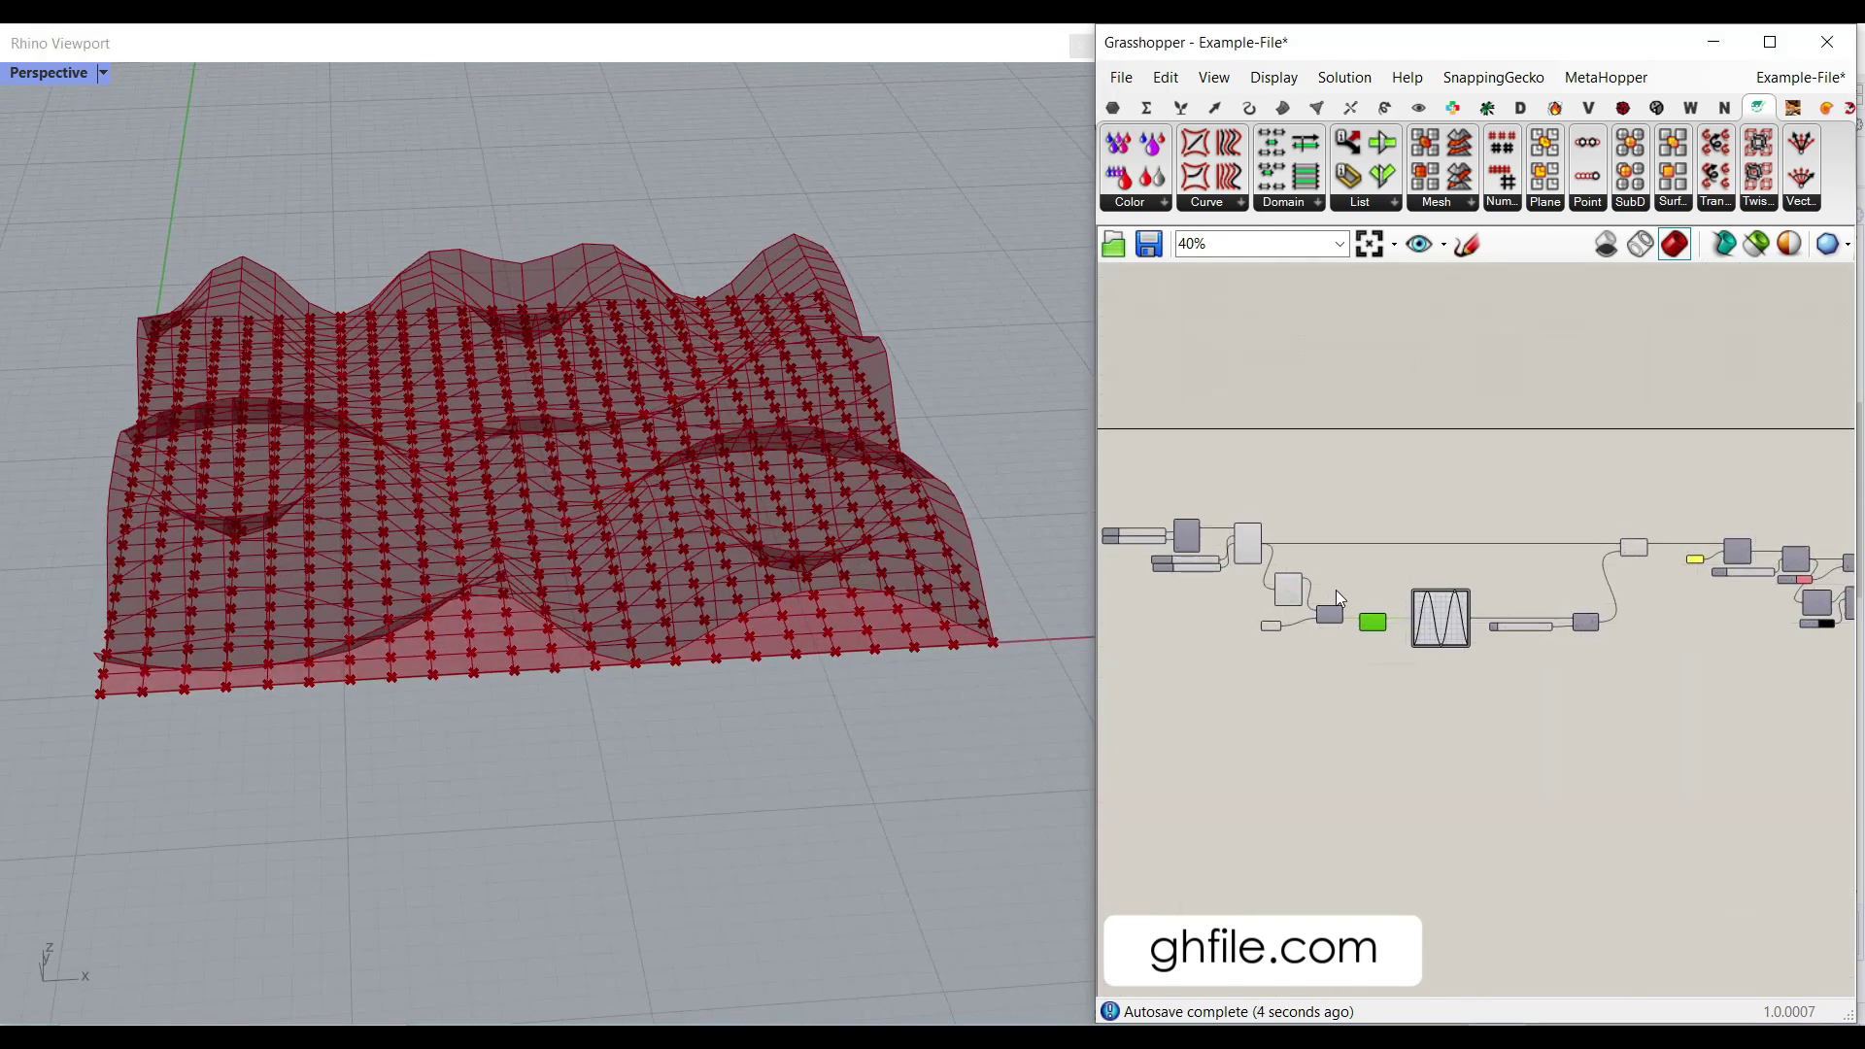
left_click_drag(1379, 754, 1152, 490)
middle_click(1272, 436)
left_click(1312, 468)
left_click(1307, 464)
- Try inverting the Reparameterize Numbers domain on the displaced mesh, and restore the original direction
right_click_drag(728, 510, 641, 582)
scroll(1523, 608, "up", 3)
scroll(1255, 577, "up", 7)
right_click(1255, 578)
left_click(1320, 777)
right_click(1229, 577)
left_click(1270, 768)
- Compress the Graph Mapper's sine wave by moving its peak handle inward, and widen it again
scroll(1763, 427, "down", 3)
right_click_drag(1763, 427, 1548, 480)
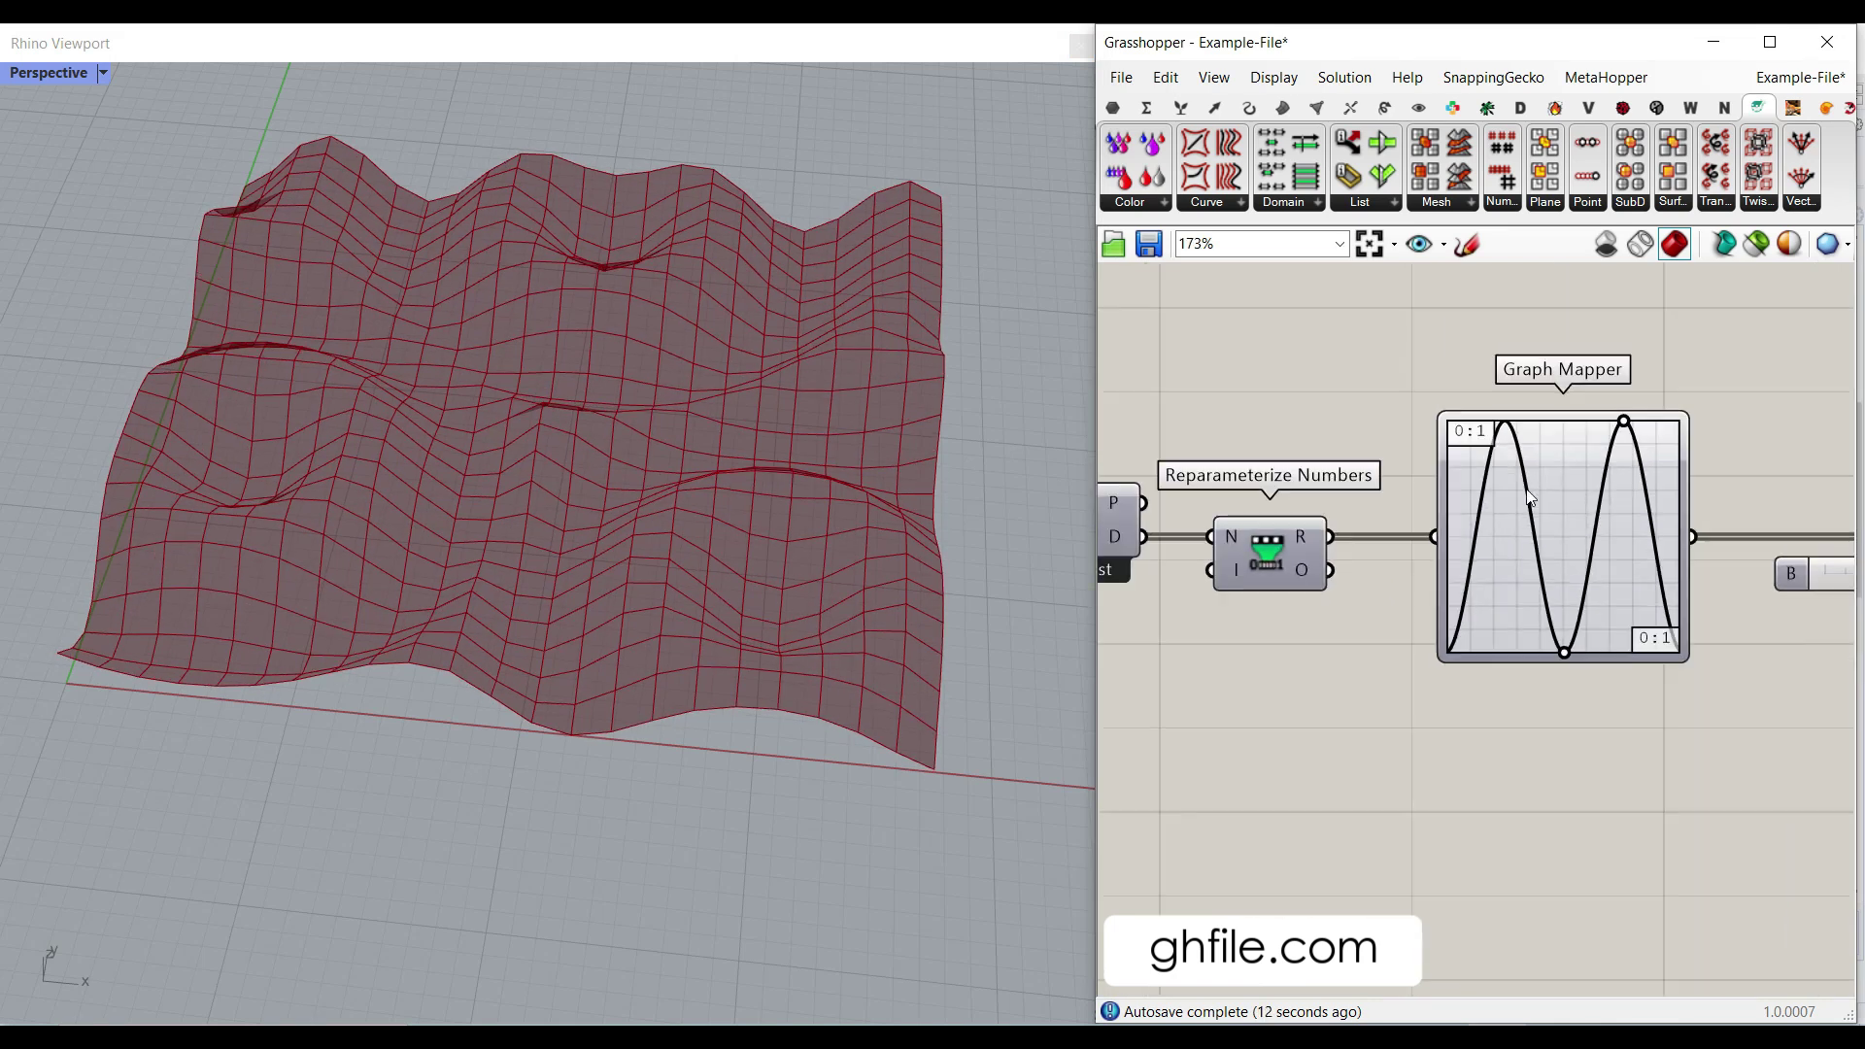
scroll(1615, 461, "up", 3)
mouse_move(1629, 399)
left_mouse_down()
mouse_move(1554, 400)
mouse_move(1593, 396)
left_mouse_up()
scroll(1415, 508, "down", 2)
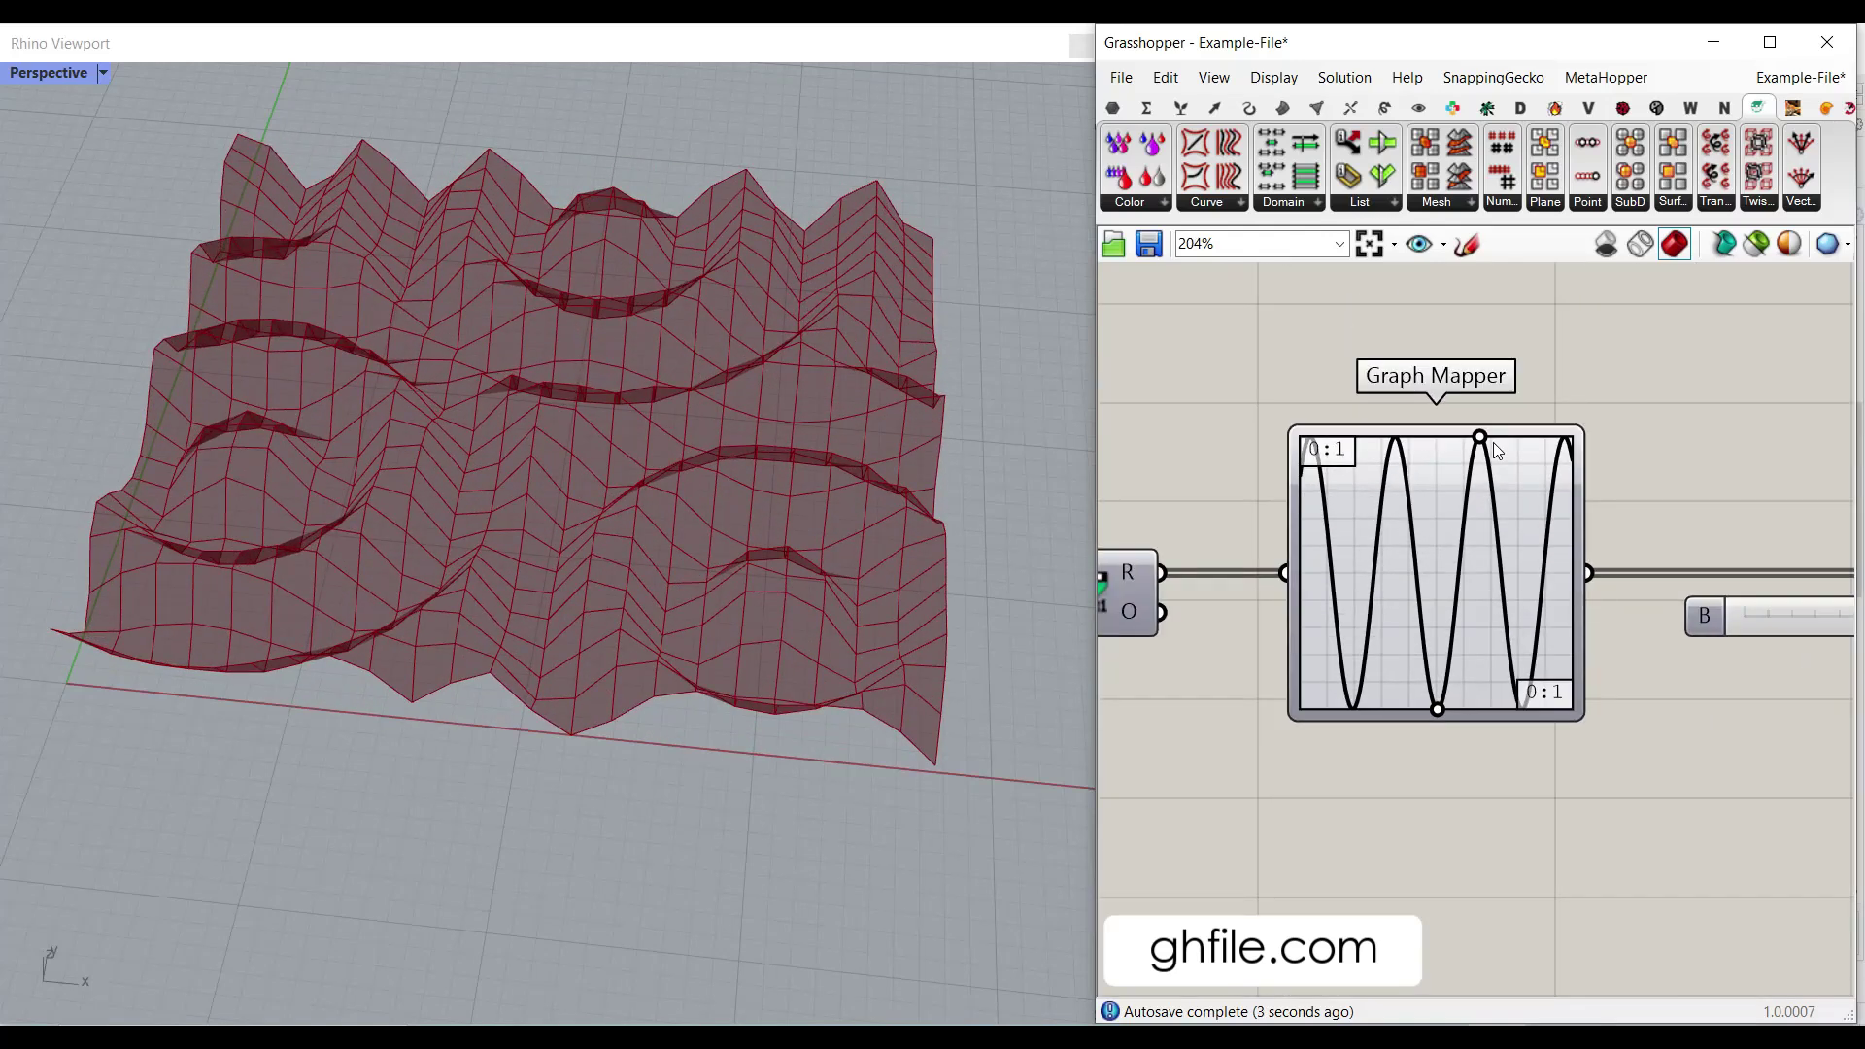
left_click_drag(1496, 449, 1509, 439)
- Place a Custom Preview component and connect Displace Mesh's D output to its geometry input
left_click(1420, 108)
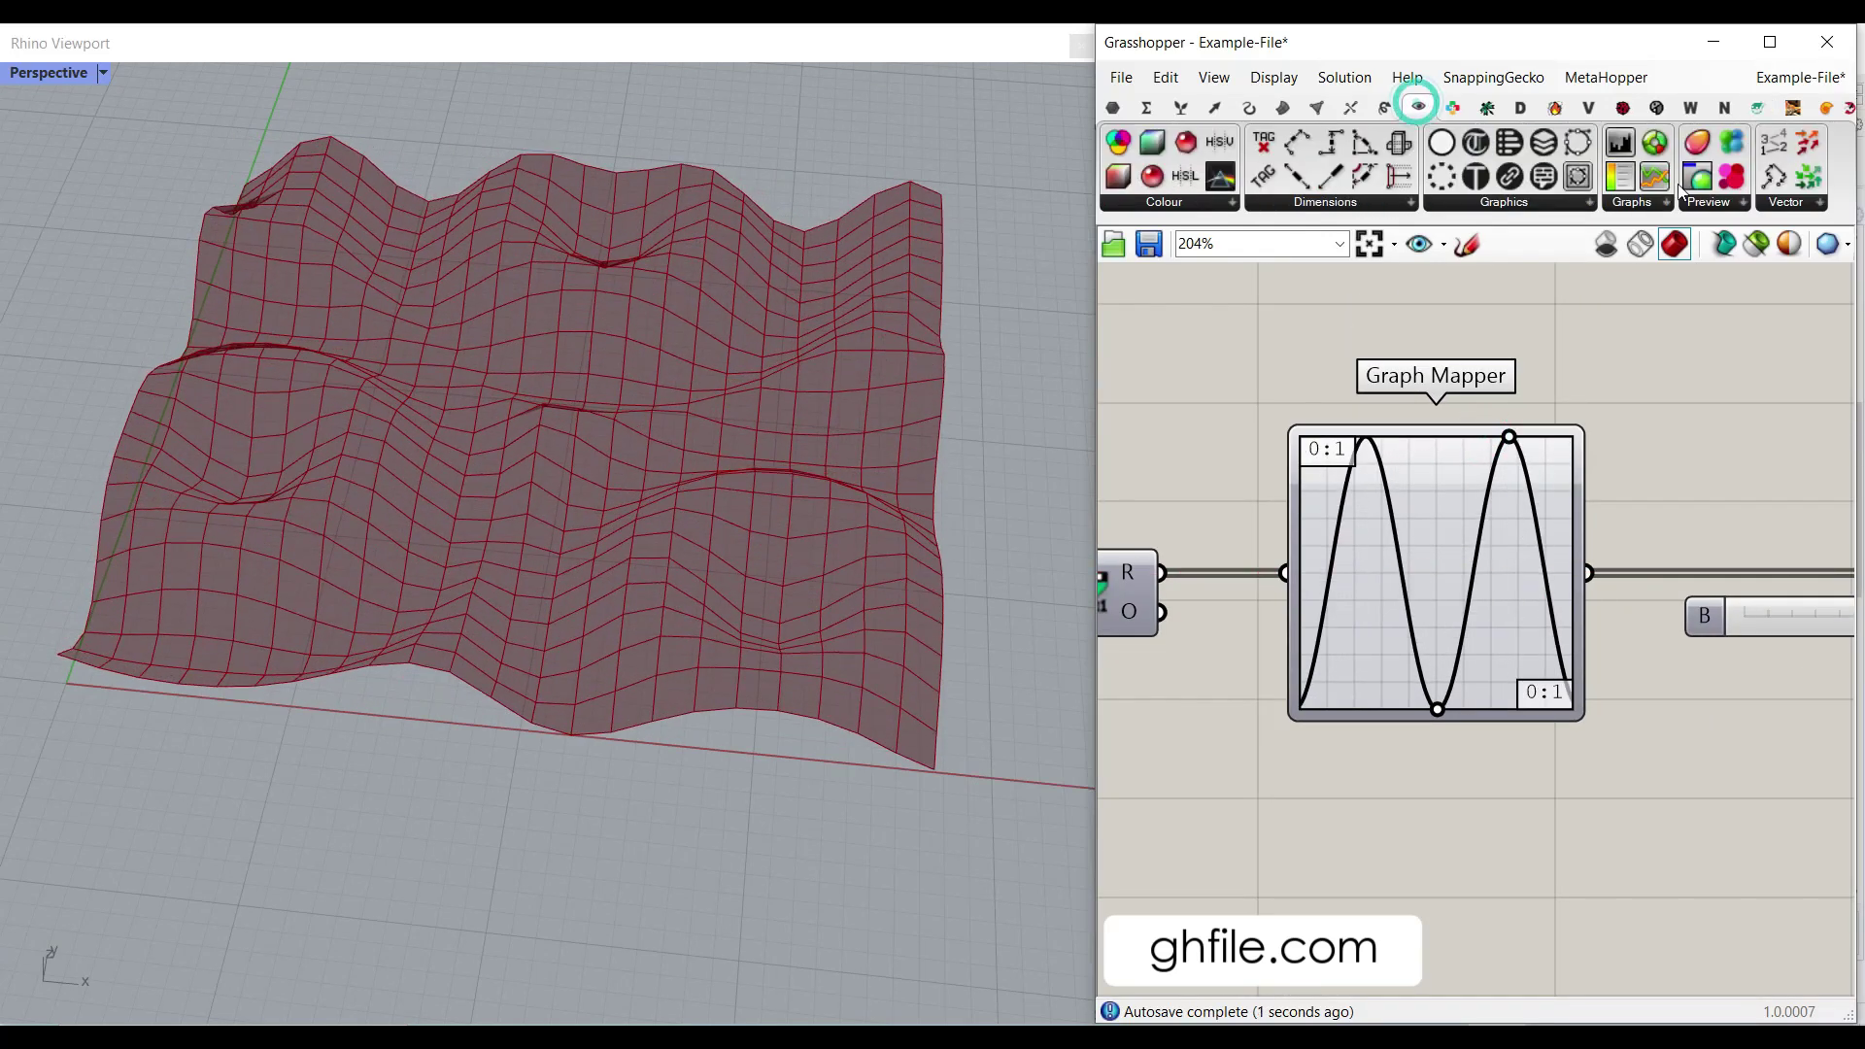
scroll(1320, 612, "down", 8)
scroll(1700, 554, "up", 7)
left_click(1620, 510)
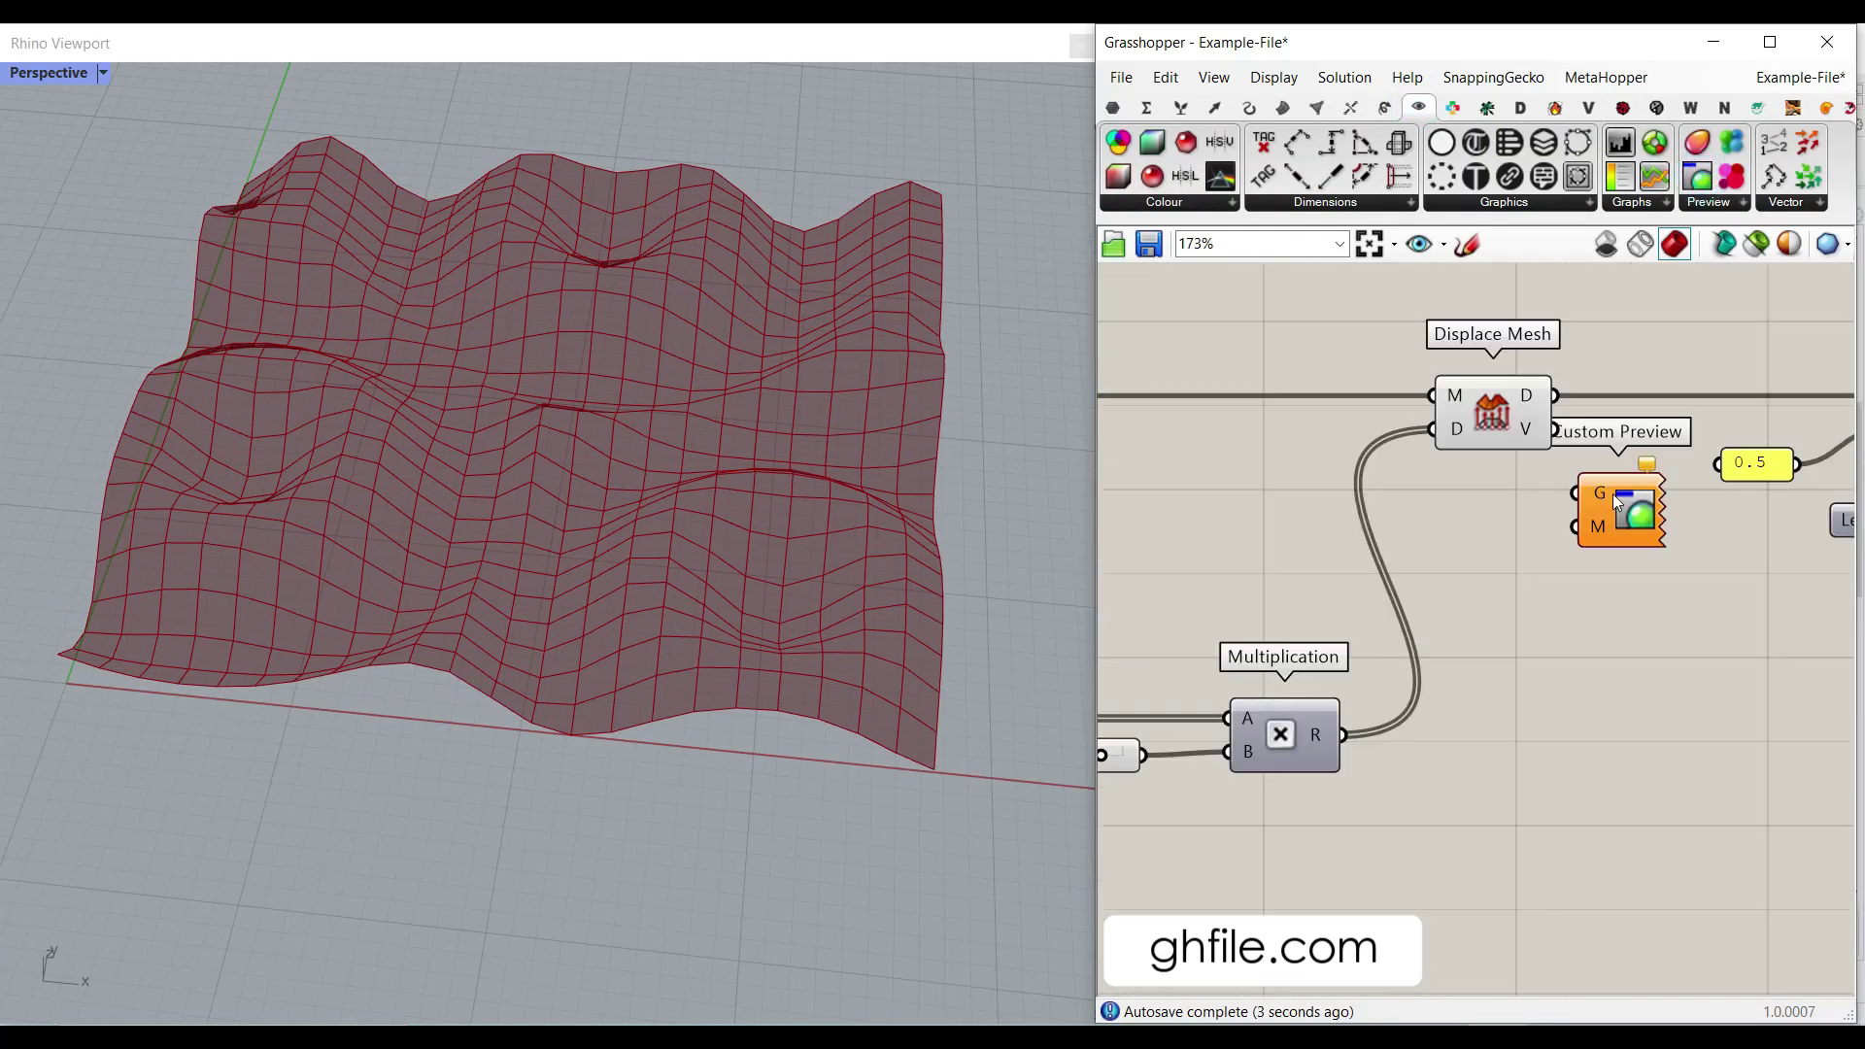
left_click_drag(1555, 395, 1574, 495)
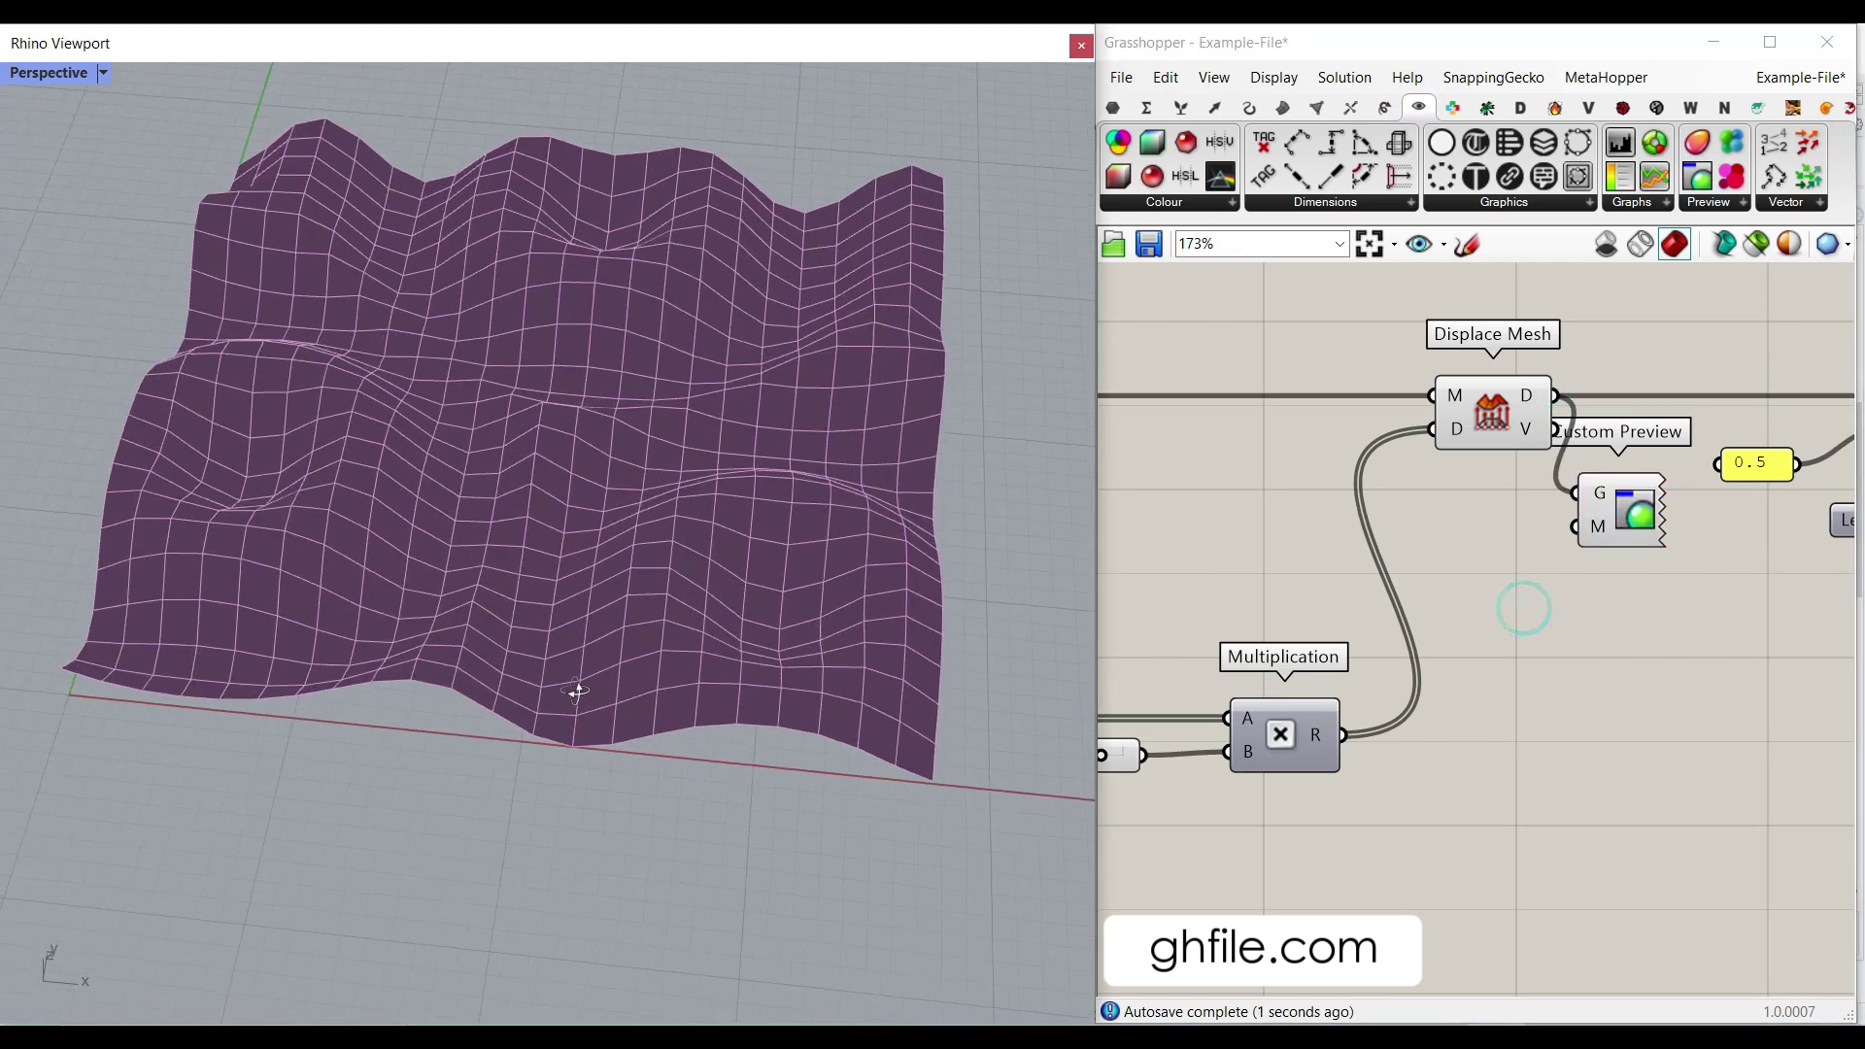
- Raise the slider feeding Multiplication's B input to 5.000 and move it lower below the Graph Mapper wire
scroll(1414, 626, "down", 6)
right_click_drag(1288, 655, 1497, 669)
scroll(1315, 701, "up", 5)
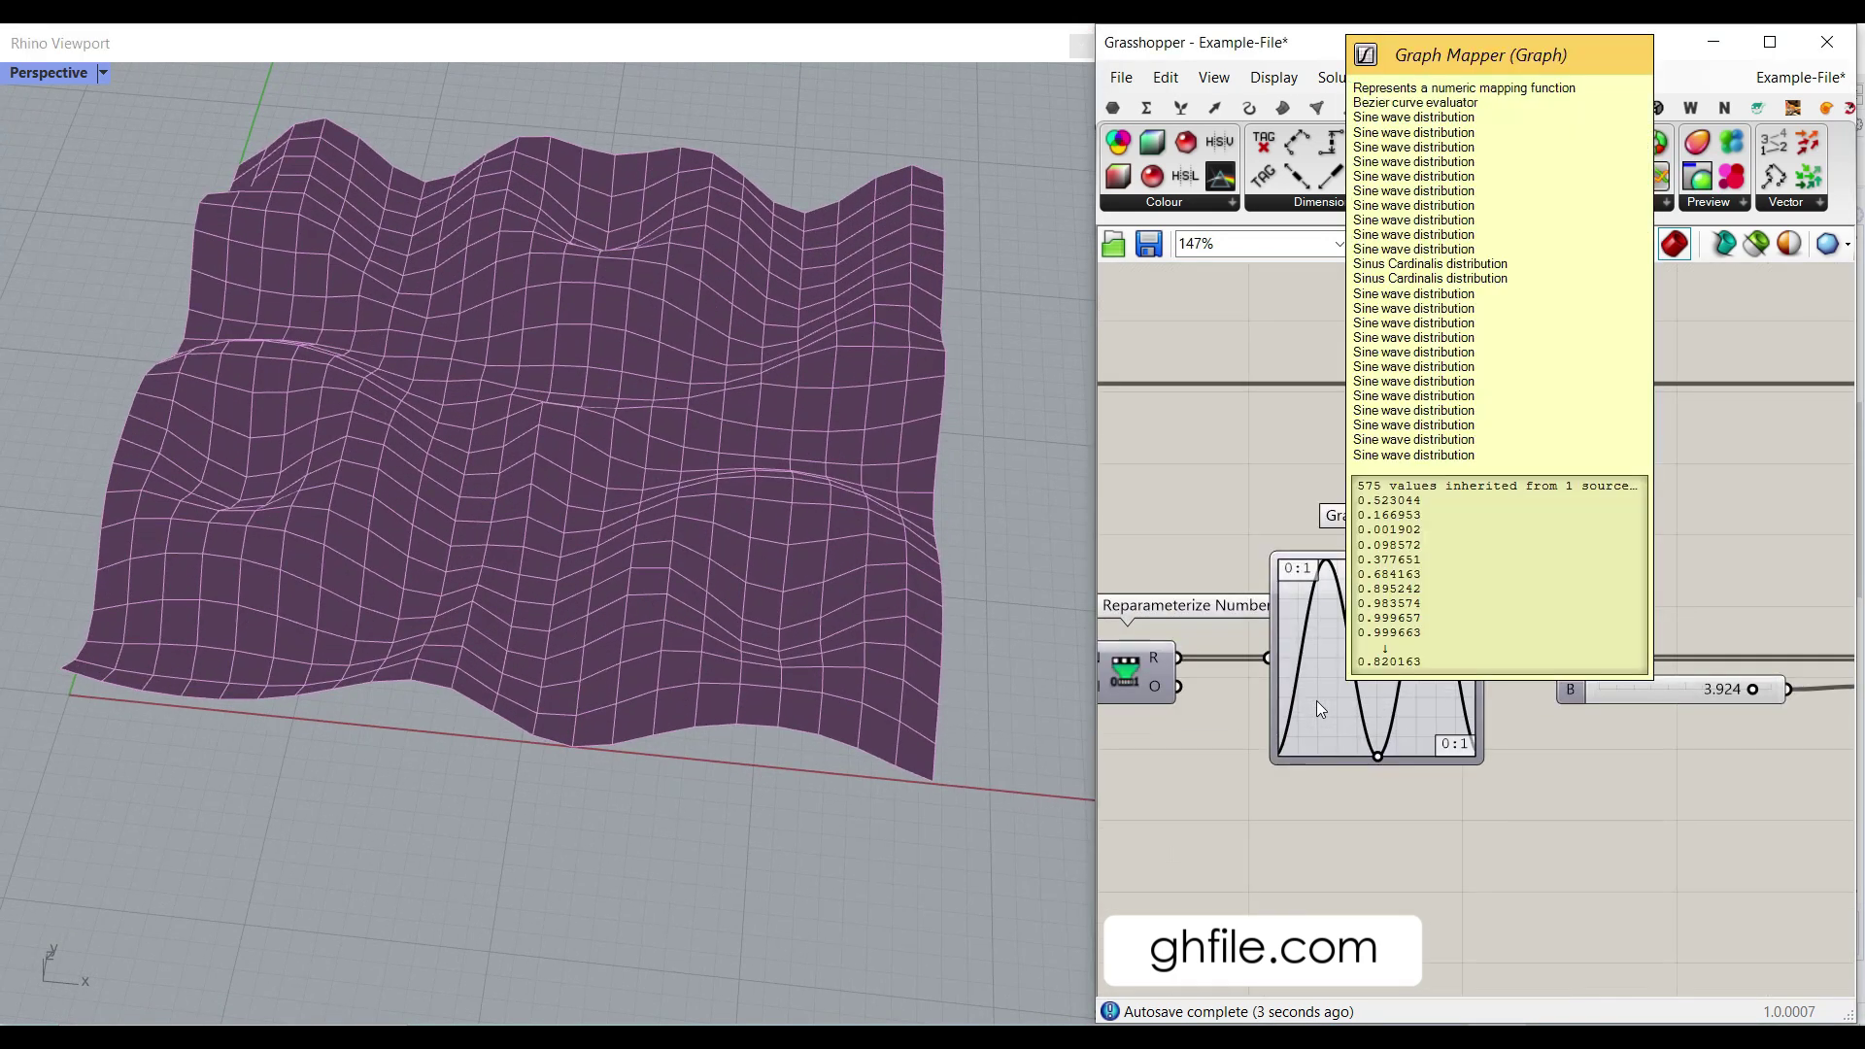
scroll(1623, 701, "up", 3)
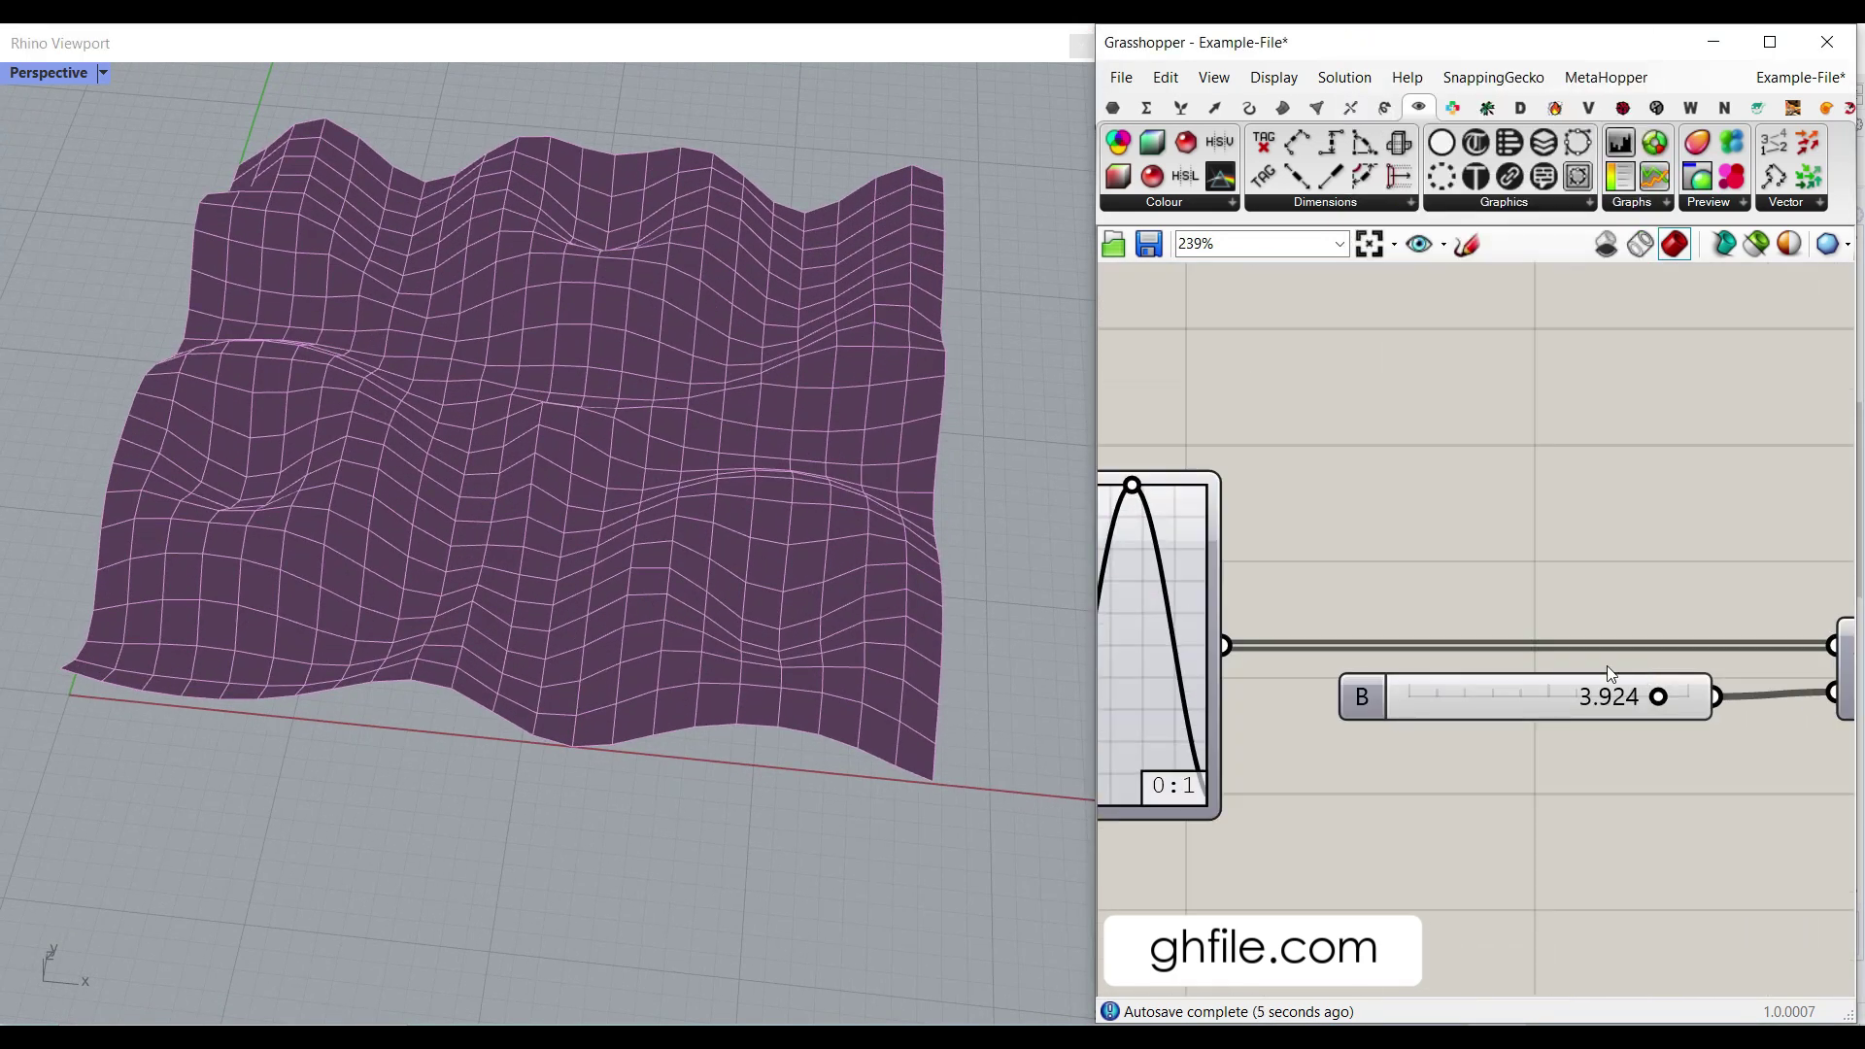
mouse_move(1659, 696)
left_mouse_down()
mouse_move(1565, 695)
mouse_move(1678, 695)
mouse_move(1520, 696)
mouse_move(1676, 697)
left_mouse_up()
right_click_drag(1565, 700, 1480, 696)
left_click_drag(1464, 694, 1374, 759)
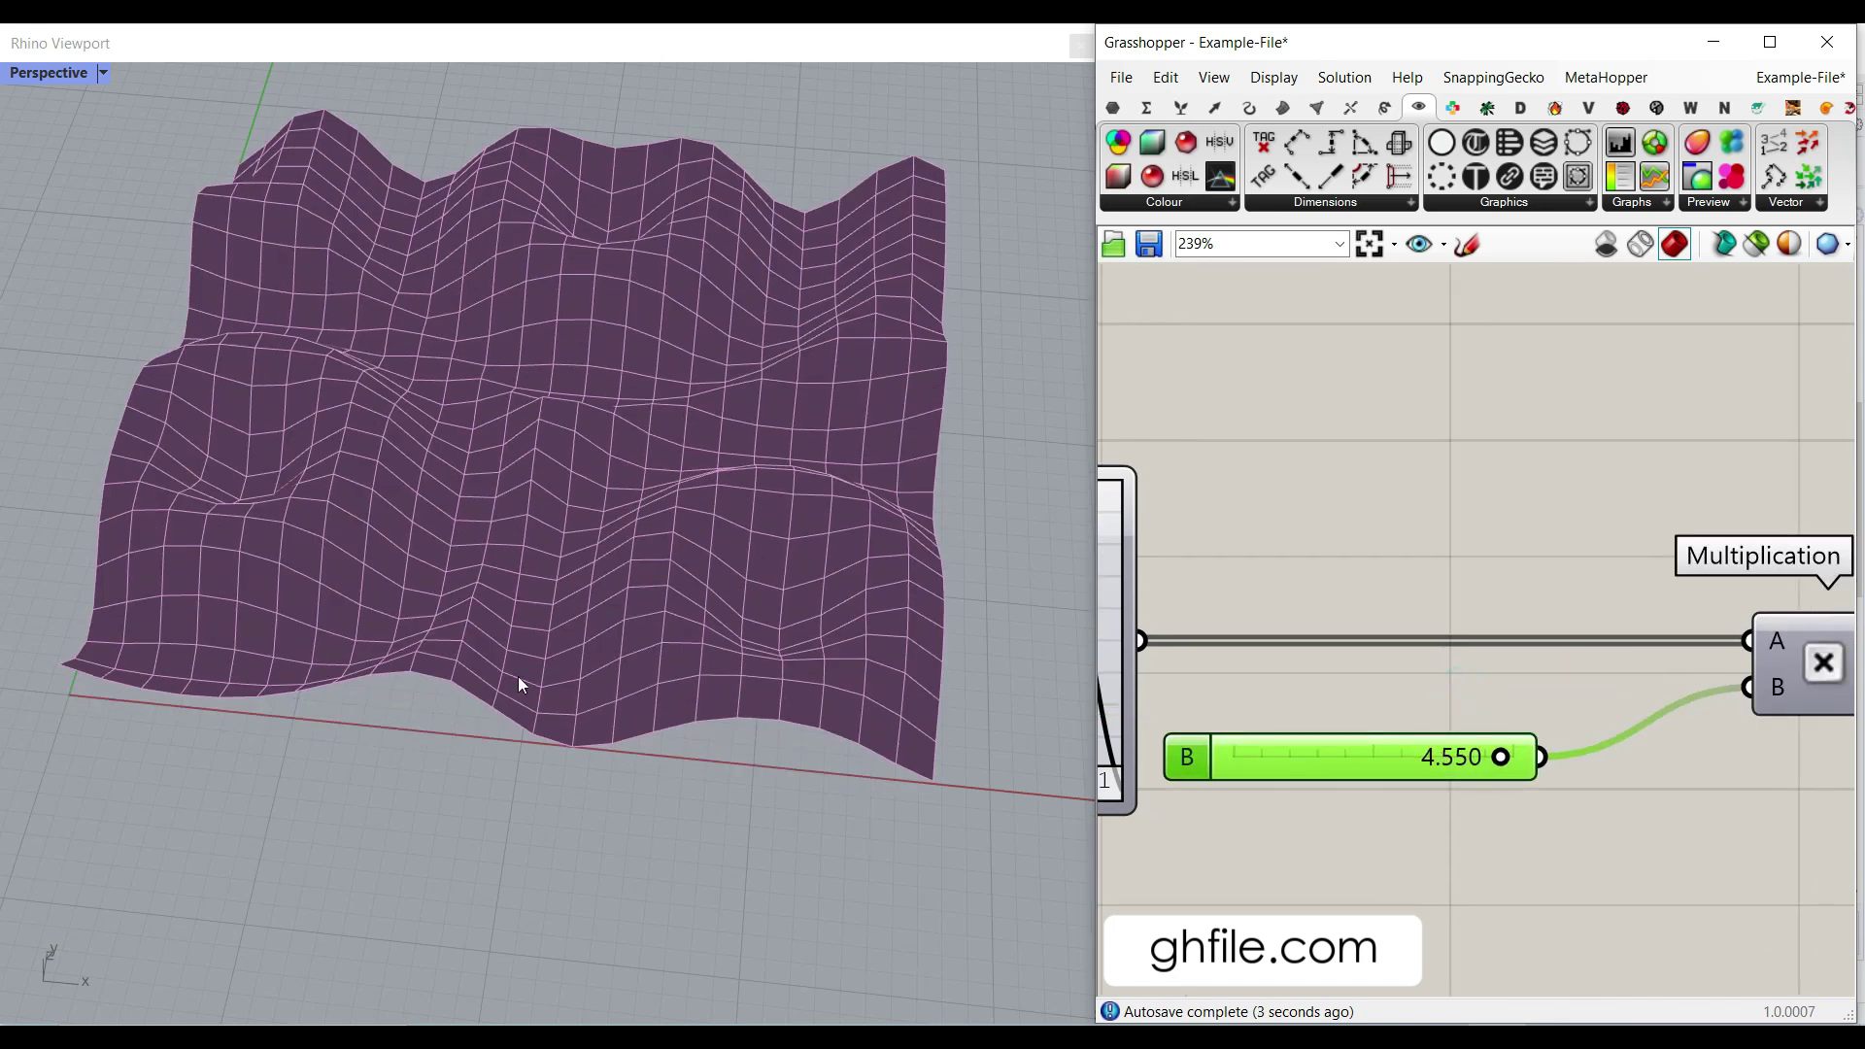
right_click_drag(513, 671, 493, 597)
left_click_drag(1487, 754, 1565, 750)
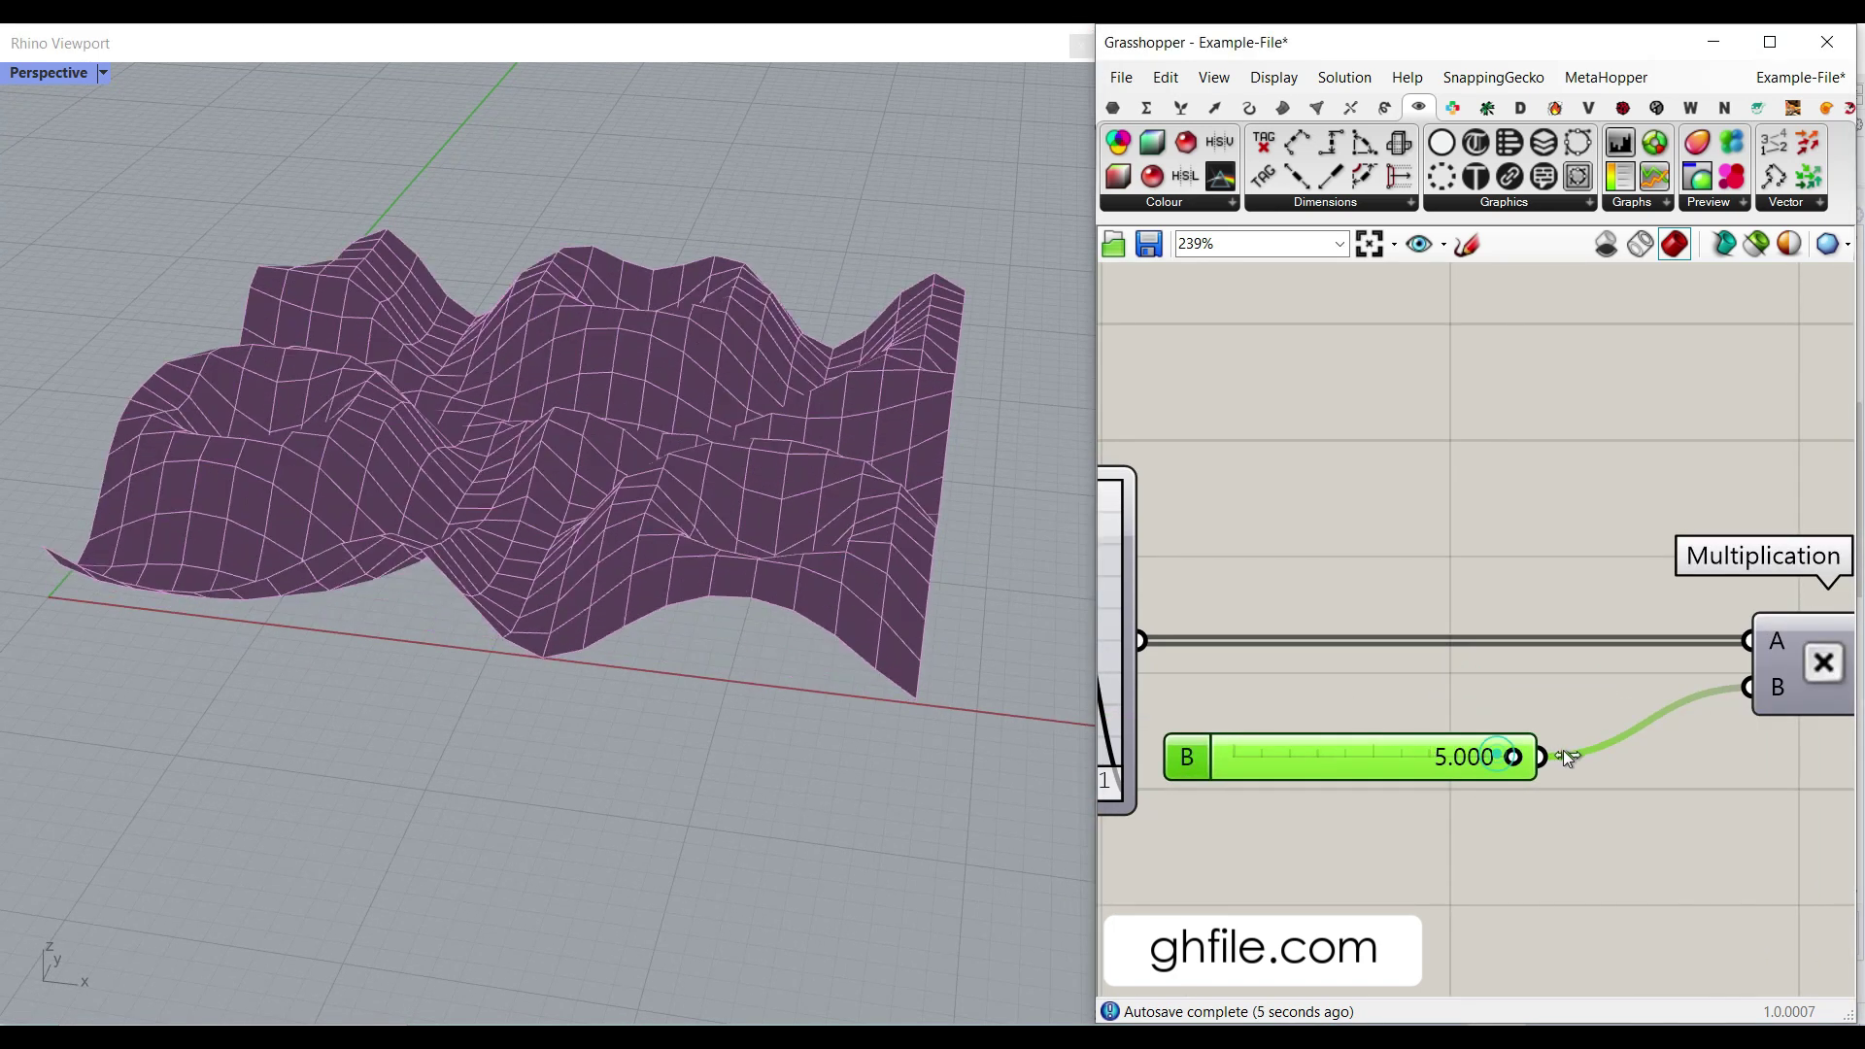
- Switch the Graph Mapper to the Bezier type and shape its handles into a curve that rises steeply and flattens
right_click_drag(1249, 587, 1671, 595)
right_click(1497, 668)
mouse_move(1574, 944)
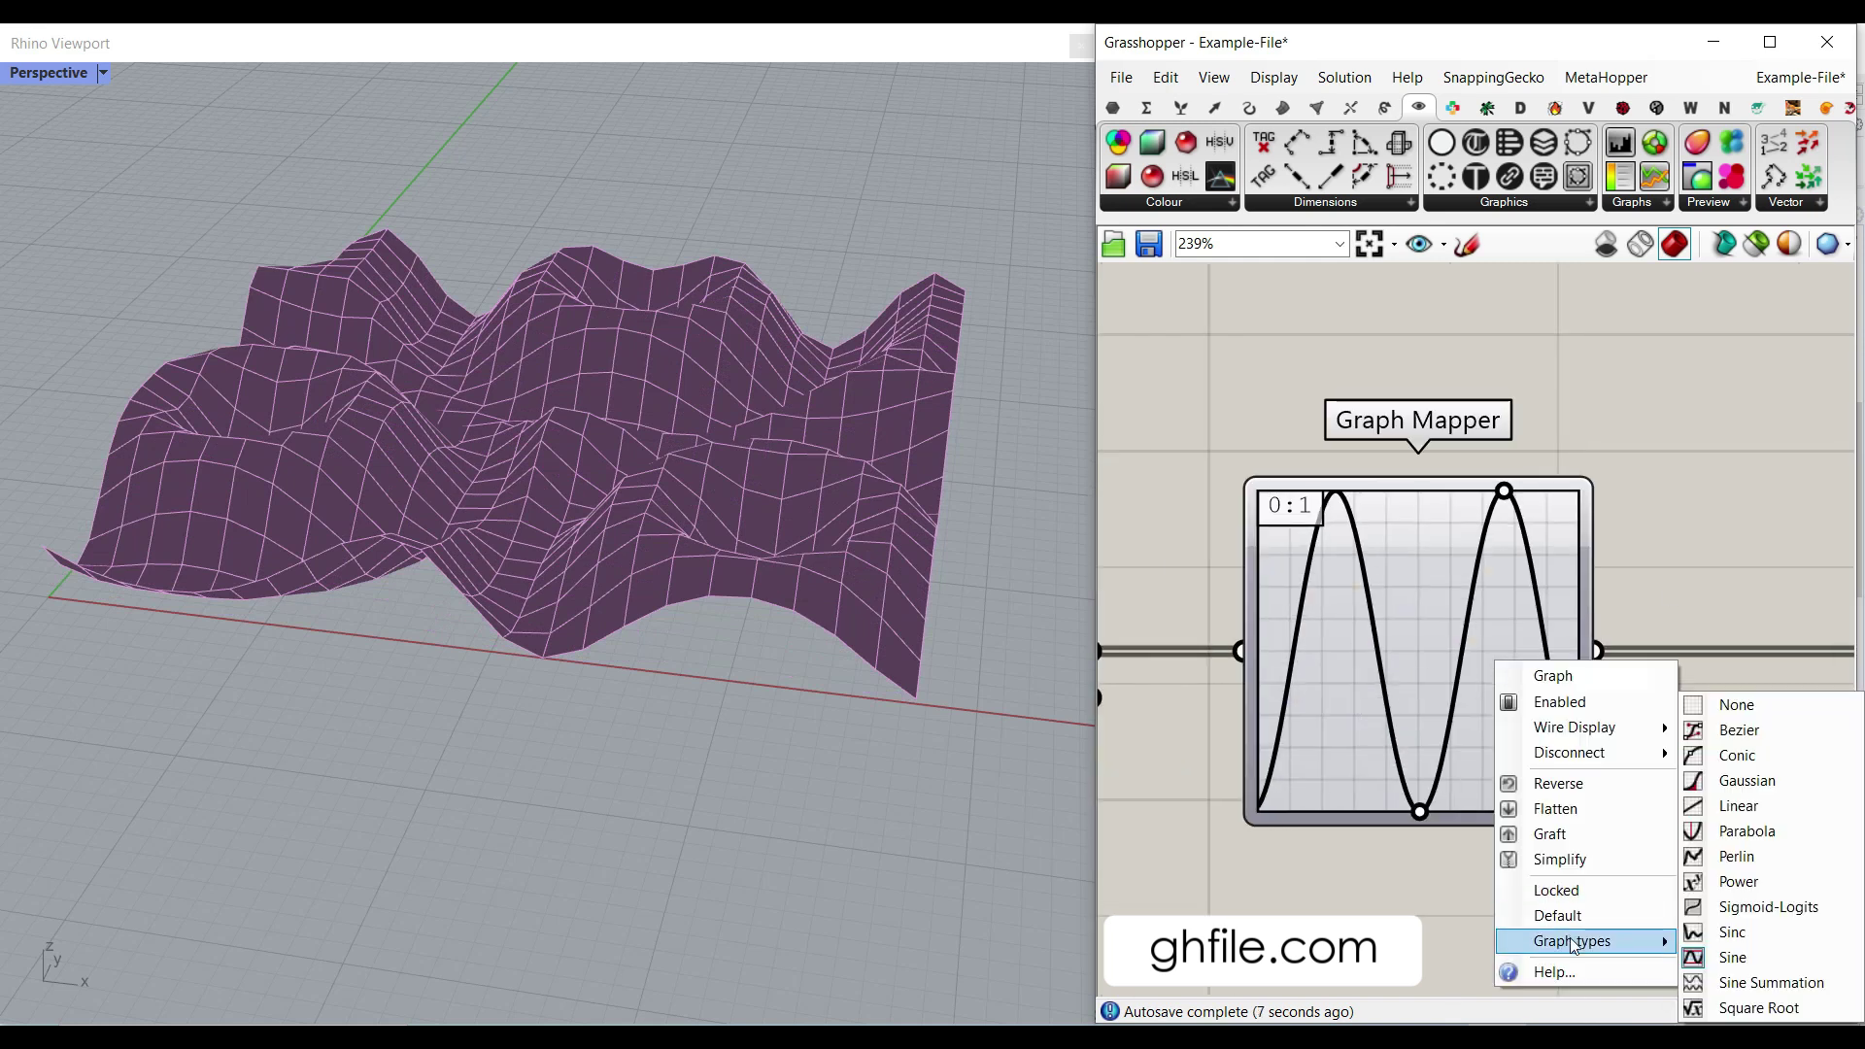
left_click(1700, 730)
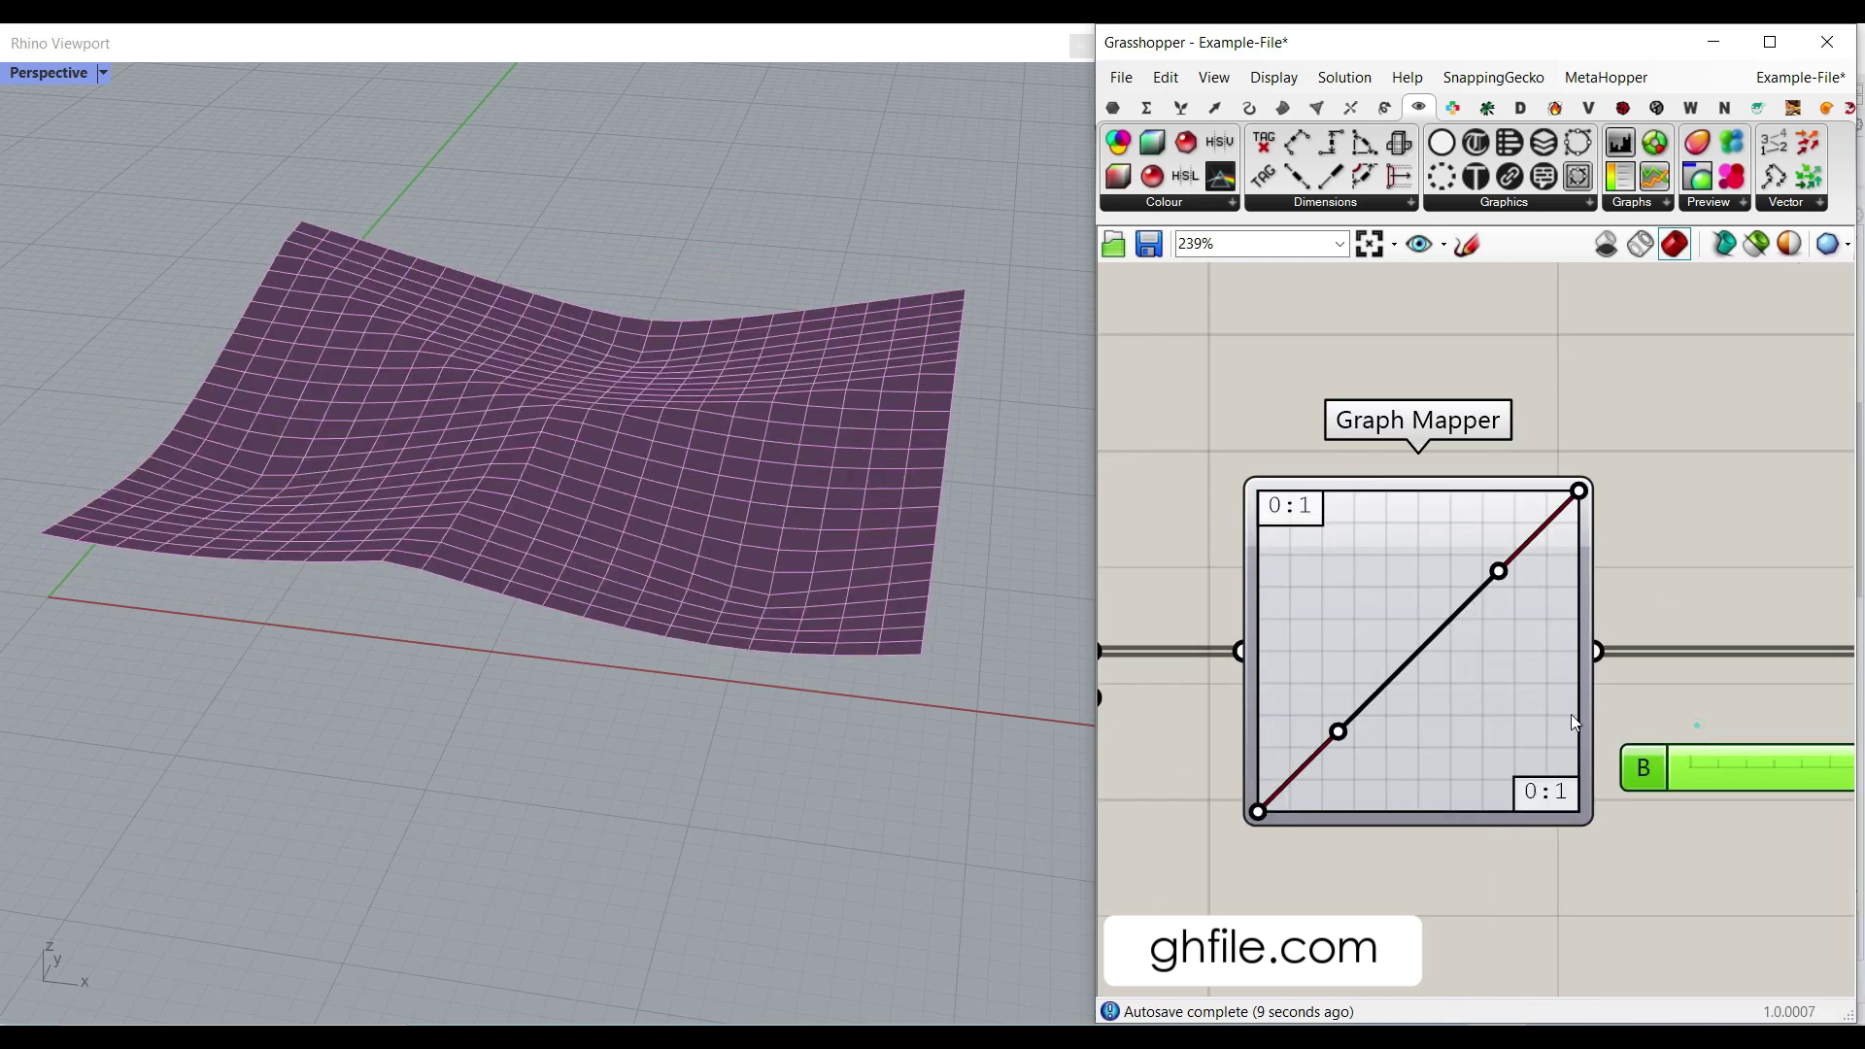
left_click_drag(1338, 732, 1195, 603)
left_click_drag(1502, 580, 1398, 501)
left_click_drag(1258, 604, 1315, 716)
- Move the multiplier slider out of the way and insert a copy of the Graph Mapper between the original and Multiplication's A input
scroll(1493, 751, "down", 4)
right_click_drag(1471, 678, 1368, 671)
left_click_drag(1451, 676, 1497, 763)
scroll(1296, 638, "up", 3)
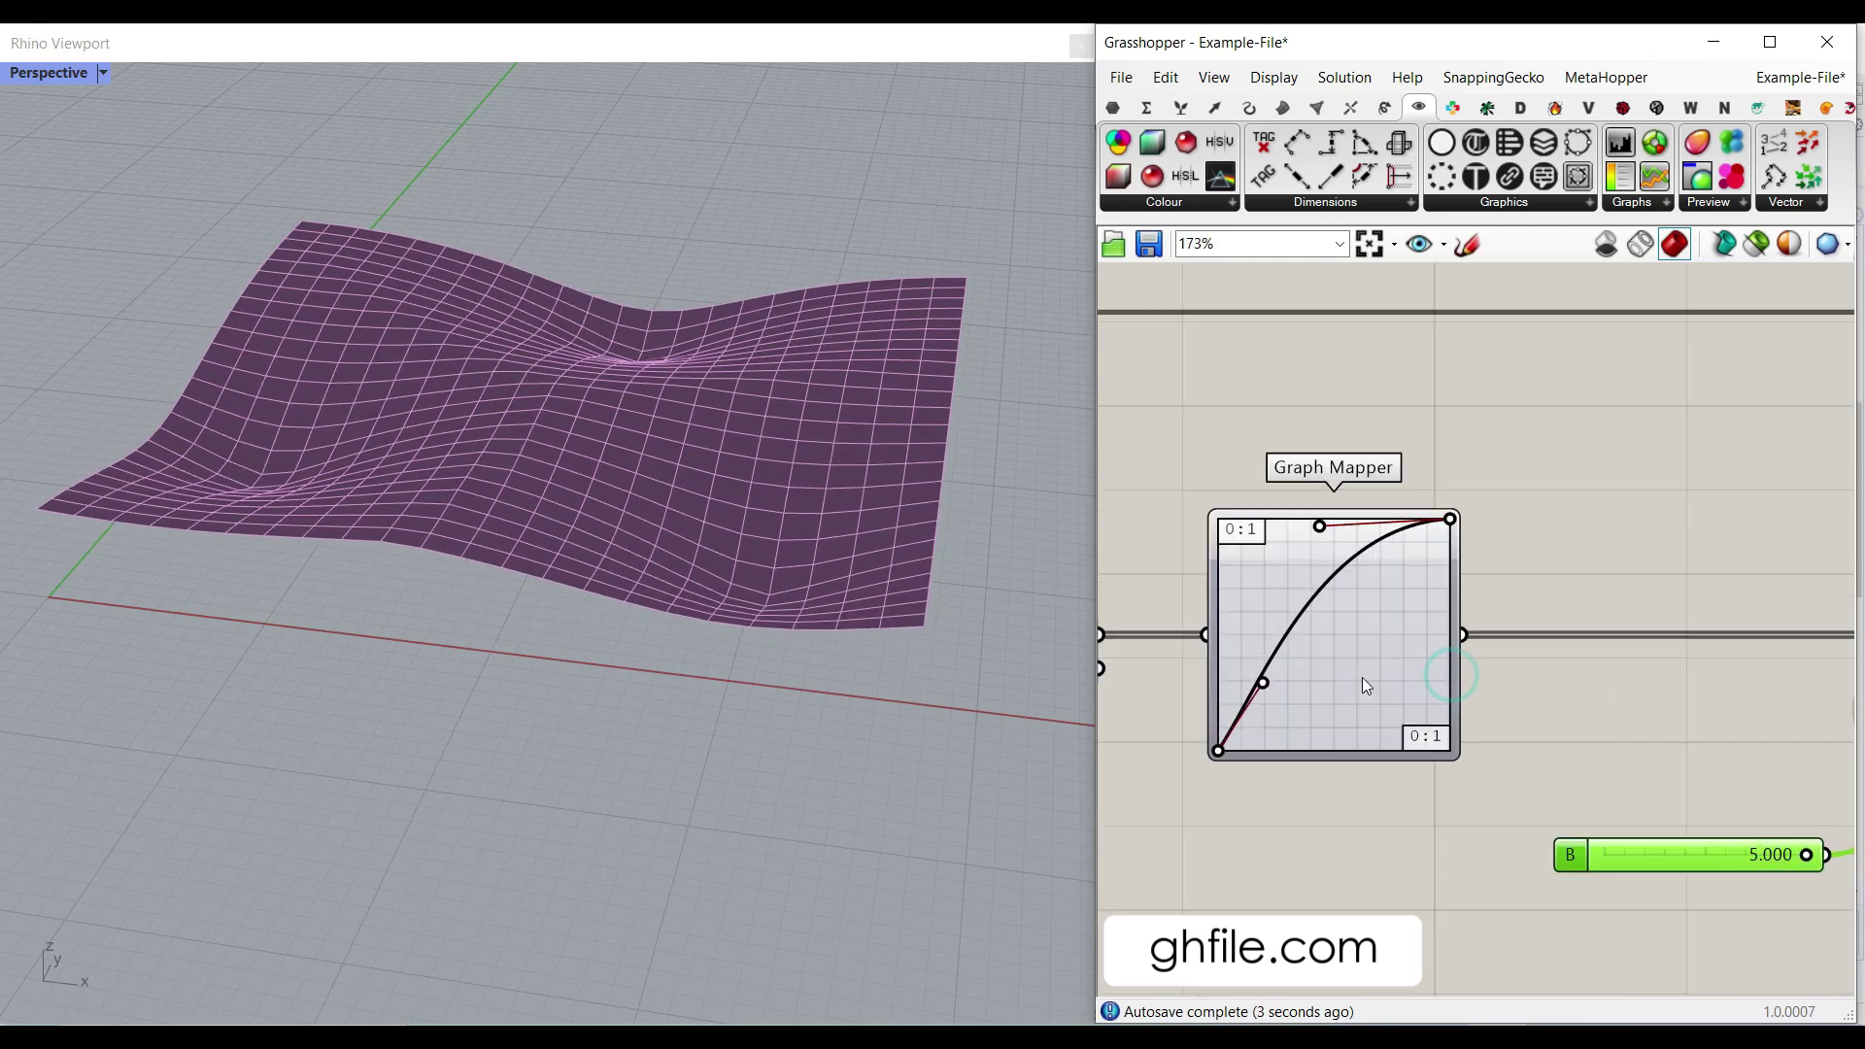
left_click(1362, 674)
left_click_drag(1322, 673, 1620, 673, "alt")
right_click_drag(1493, 638, 1354, 635)
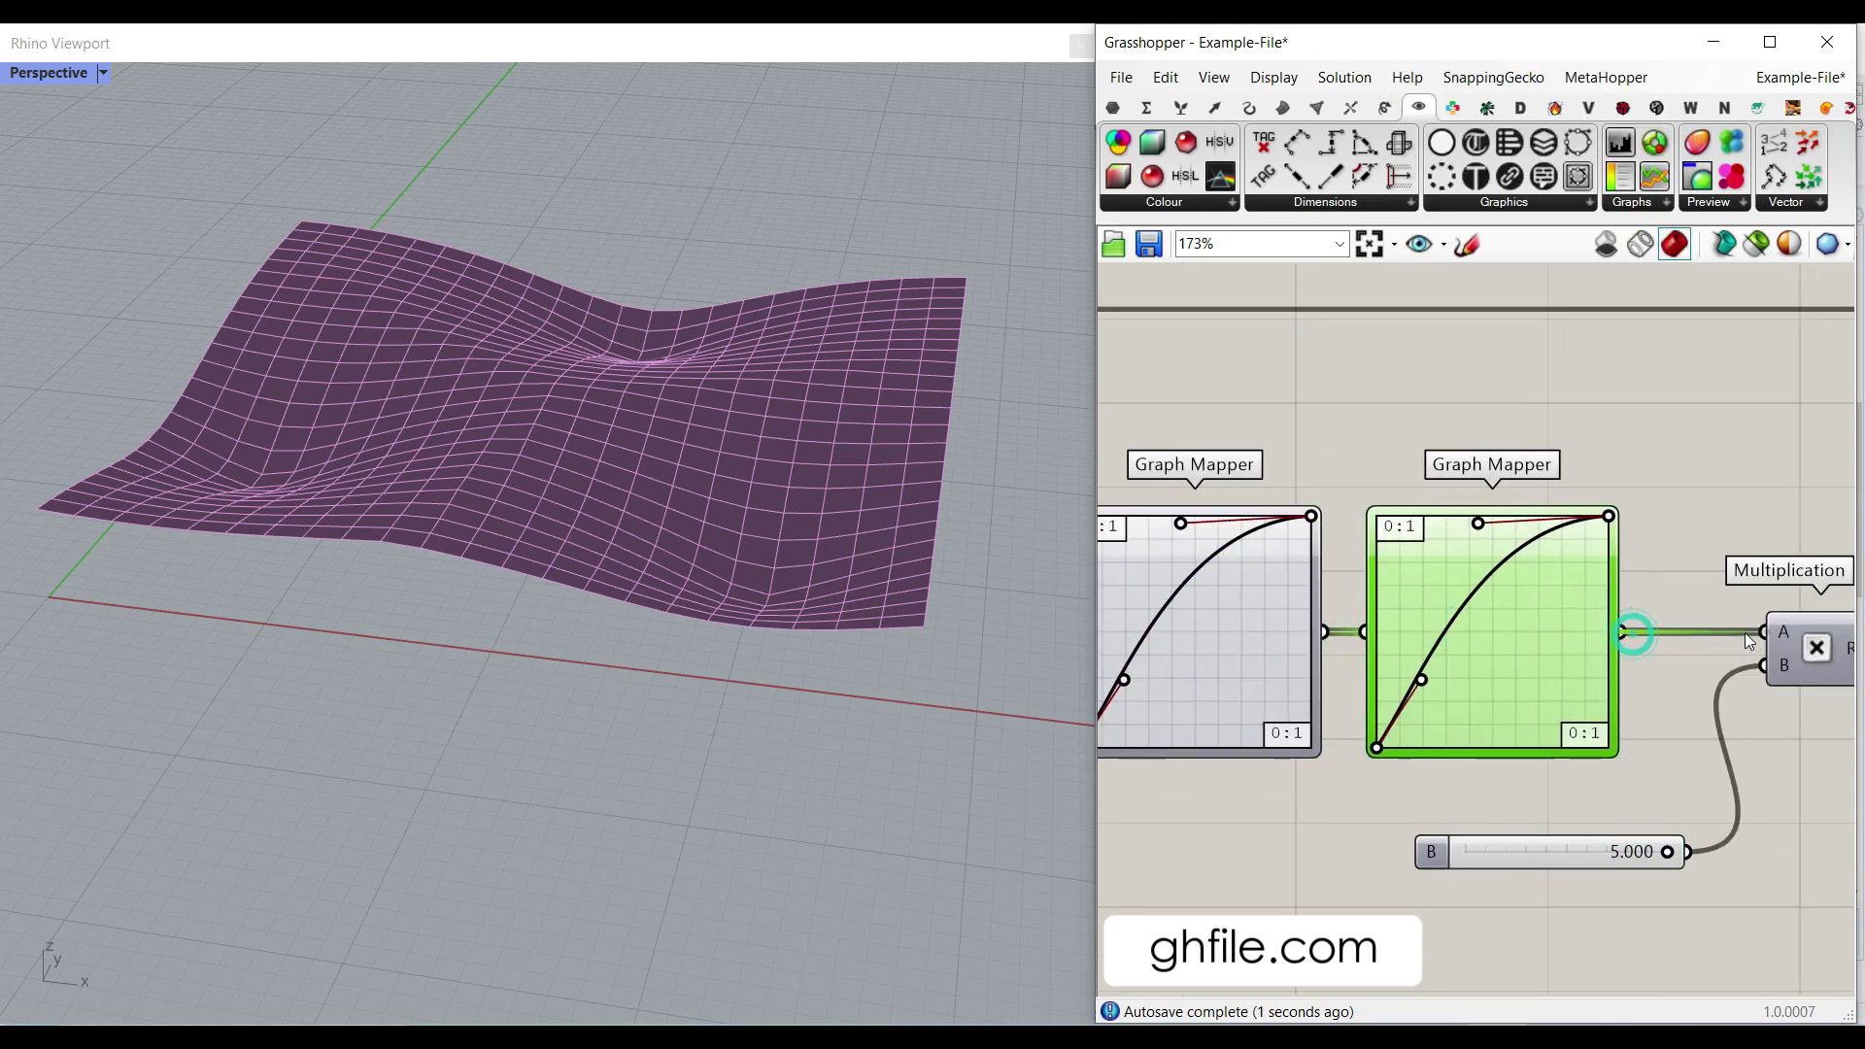
left_click_drag(1635, 633, 1763, 632)
- Change the first Graph Mapper to the Sine type and adjust its peak handle to stretch the wave
right_click_drag(1281, 660, 1439, 668)
right_click(1375, 655)
mouse_move(1543, 929)
left_click(1580, 955)
left_click_drag(1418, 539, 1469, 532)
- Shape the second Graph Mapper's Bezier handles into an S-curve and shift the multiplier slider toward the first mapper
left_click_drag(1581, 688, 1671, 791)
mouse_move(1650, 540)
left_mouse_down()
mouse_move(1729, 604)
mouse_move(1665, 534)
mouse_move(1637, 533)
left_mouse_up()
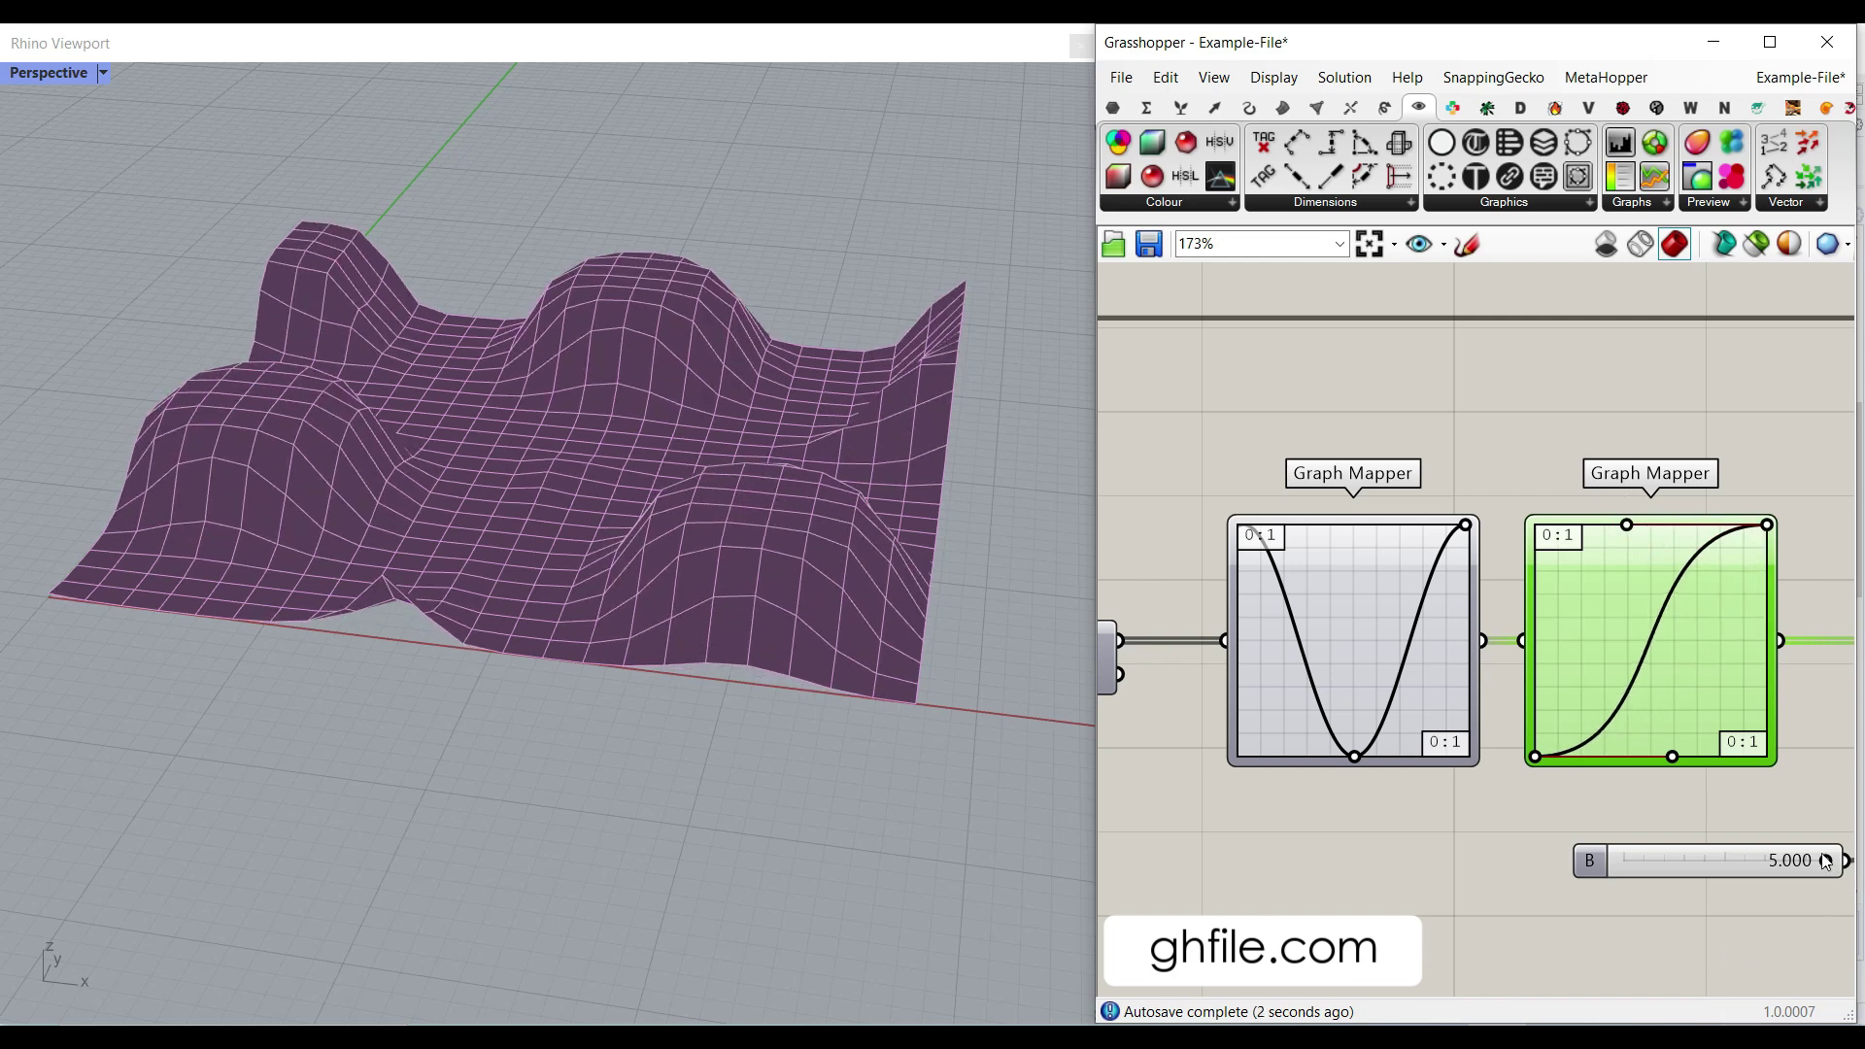
left_click_drag(1821, 855, 1774, 858)
- Check the Gumballs display option that controls the handles on the selected Point parameter's attractor points
scroll(1423, 732, "down", 4)
right_click_drag(1146, 710, 1466, 732)
scroll(1407, 740, "up", 4)
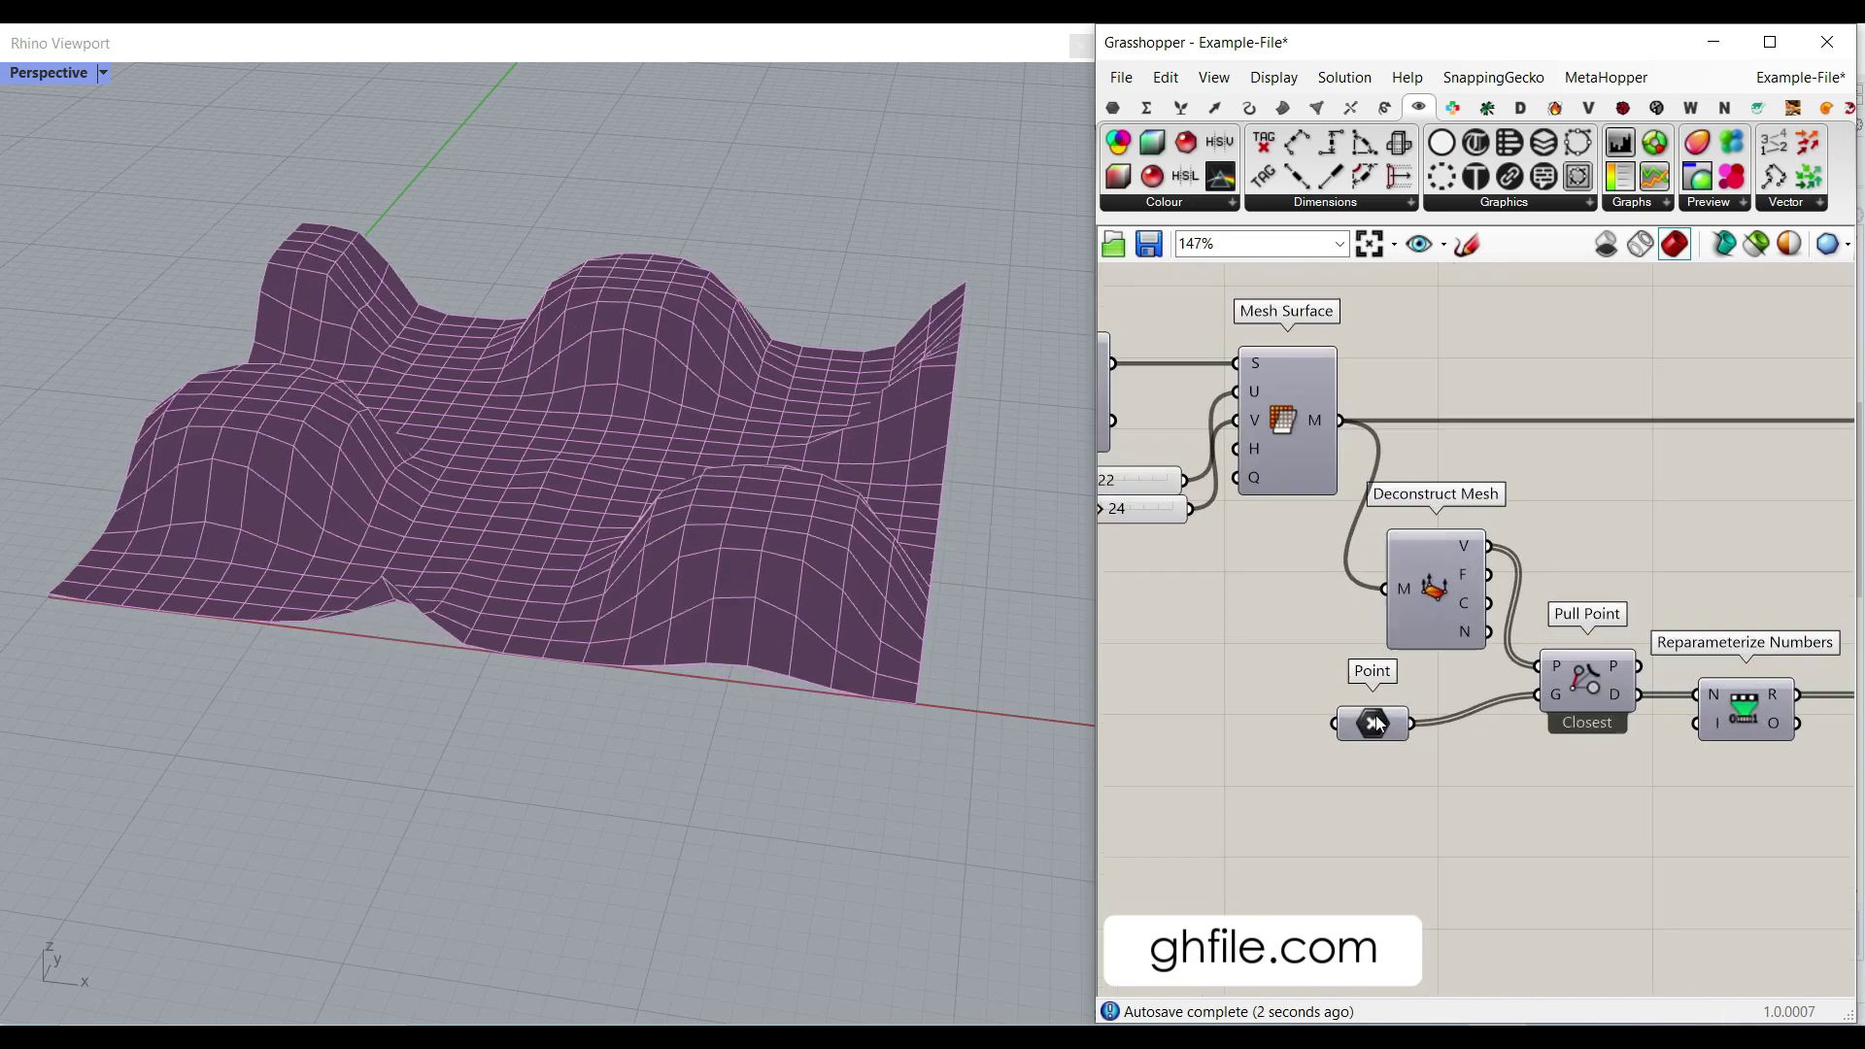
right_click(1374, 724)
left_click(1428, 583)
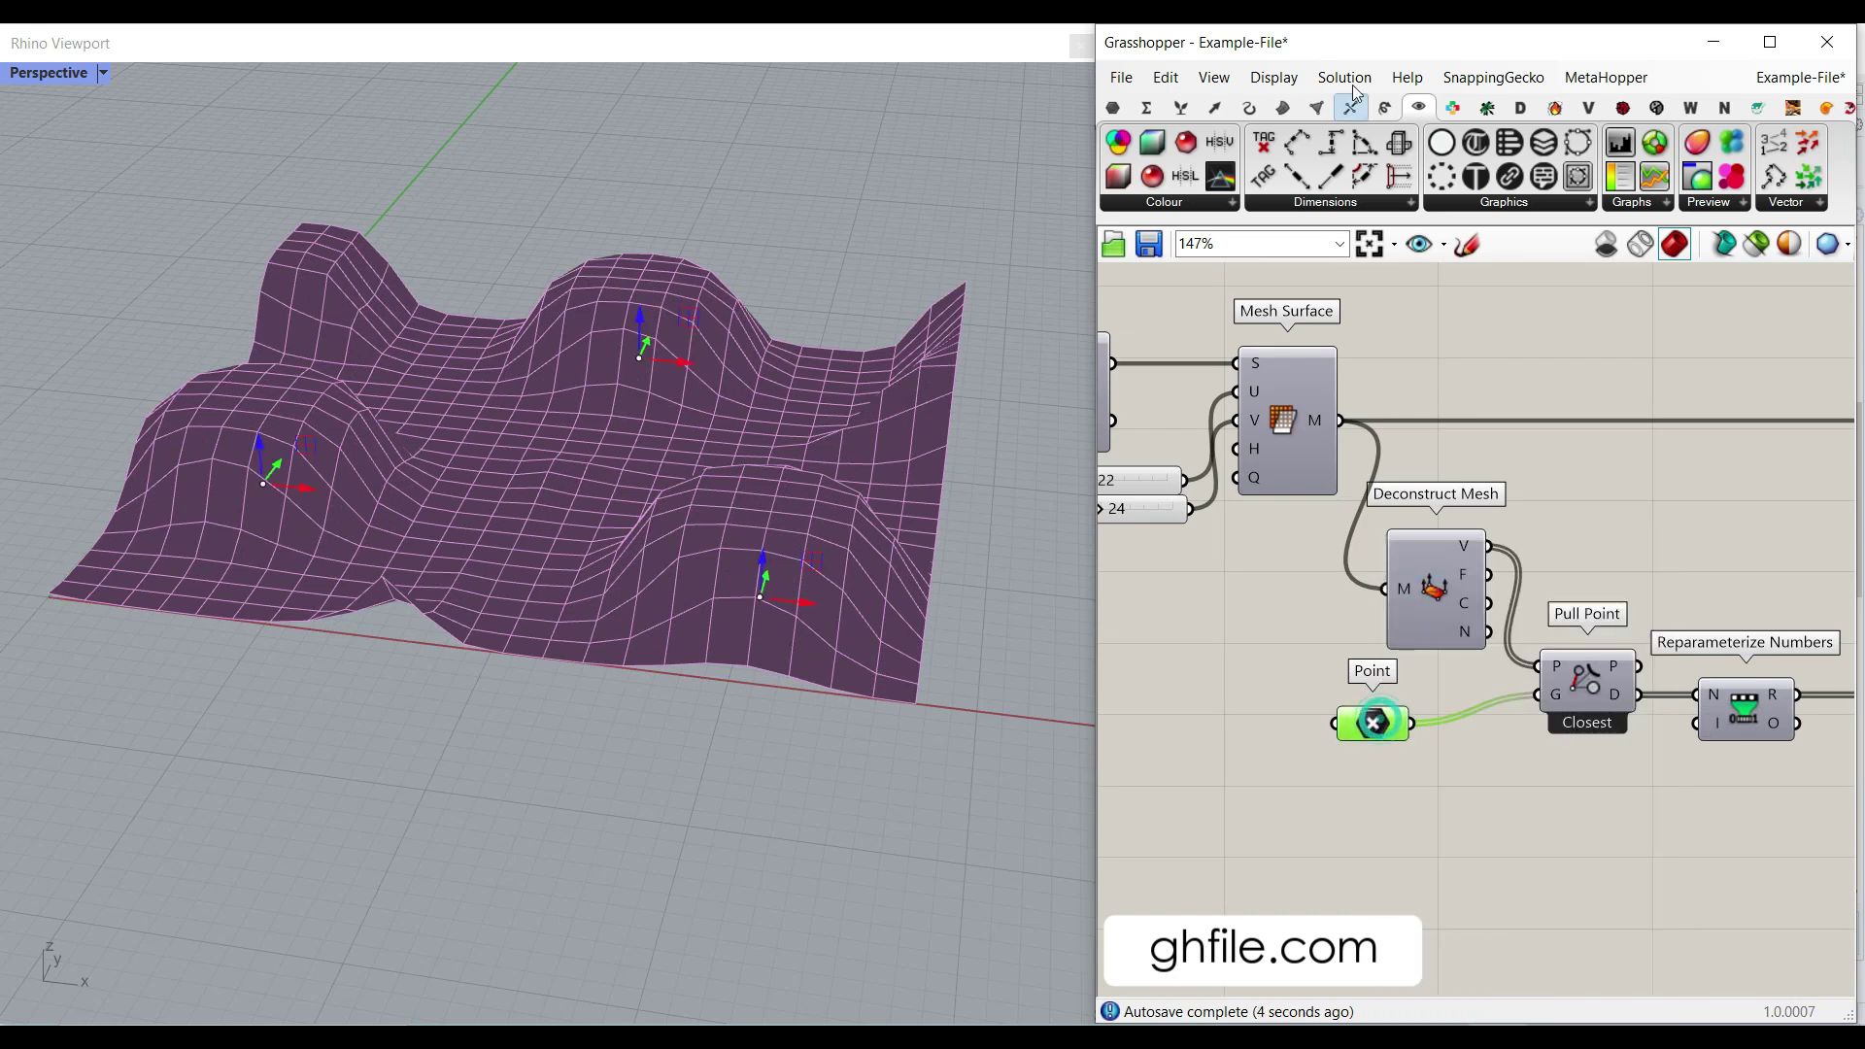
left_click(1274, 77)
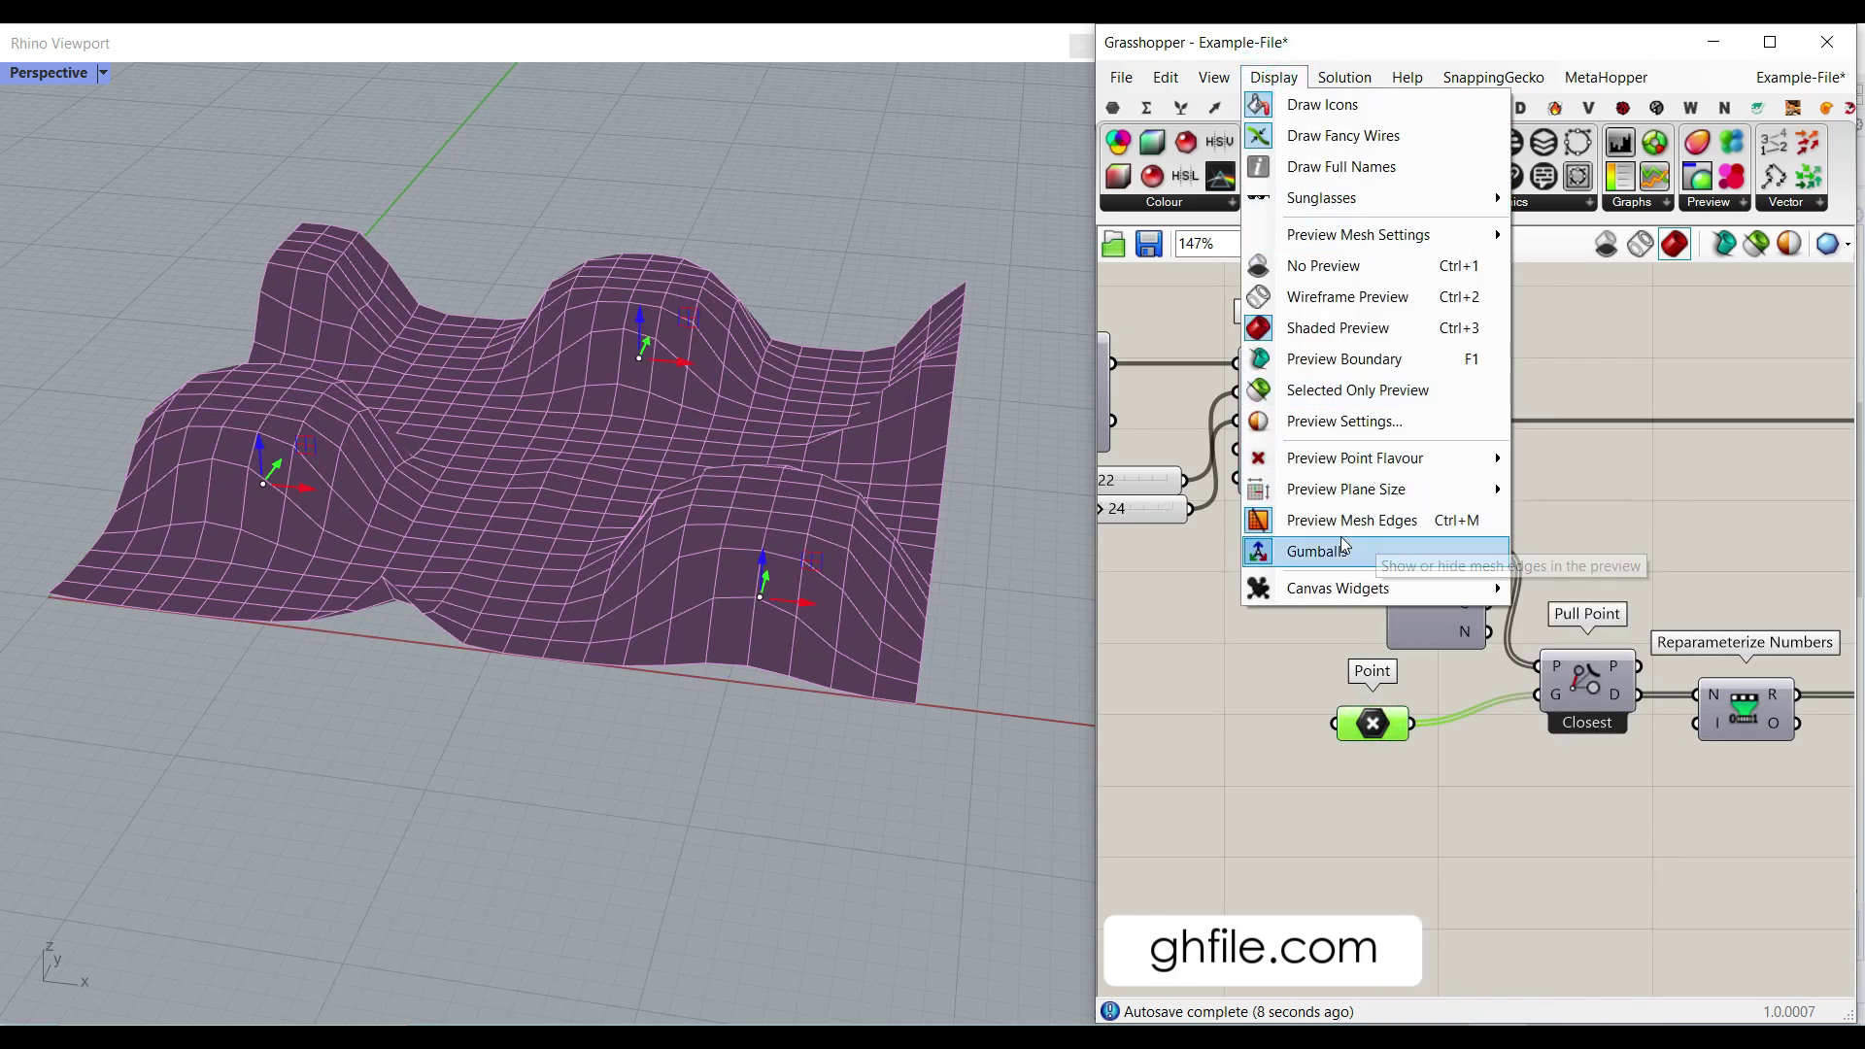
left_click(1380, 748)
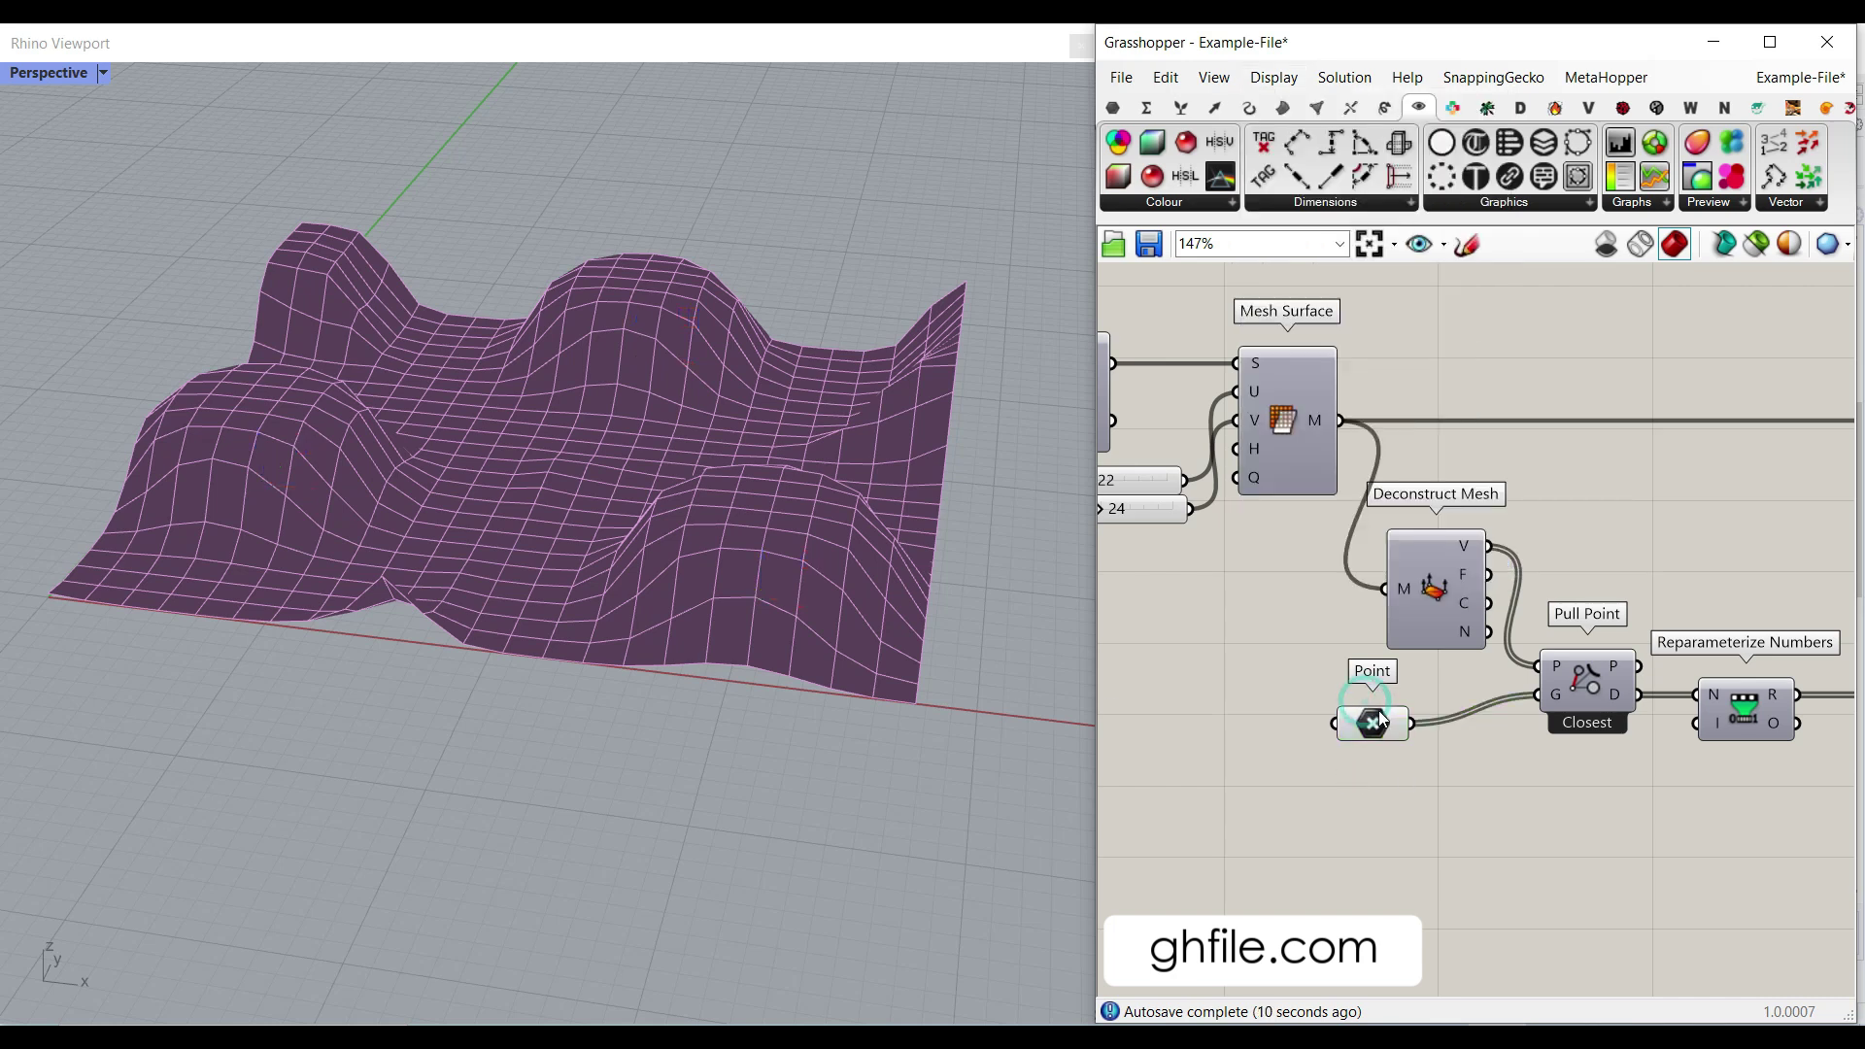
- Select the Point parameter and move the attractor point nearest the Y axis toward the mesh's interior with its gumball
left_click(1379, 724)
scroll(399, 370, "down", 3)
right_click_drag(399, 370, 341, 480)
scroll(348, 449, "up", 2)
left_click_drag(348, 443, 468, 467)
- Look up Displace Mesh among the plug-in's mesh components and examine its inputs on the canvas
scroll(1412, 535, "down", 5)
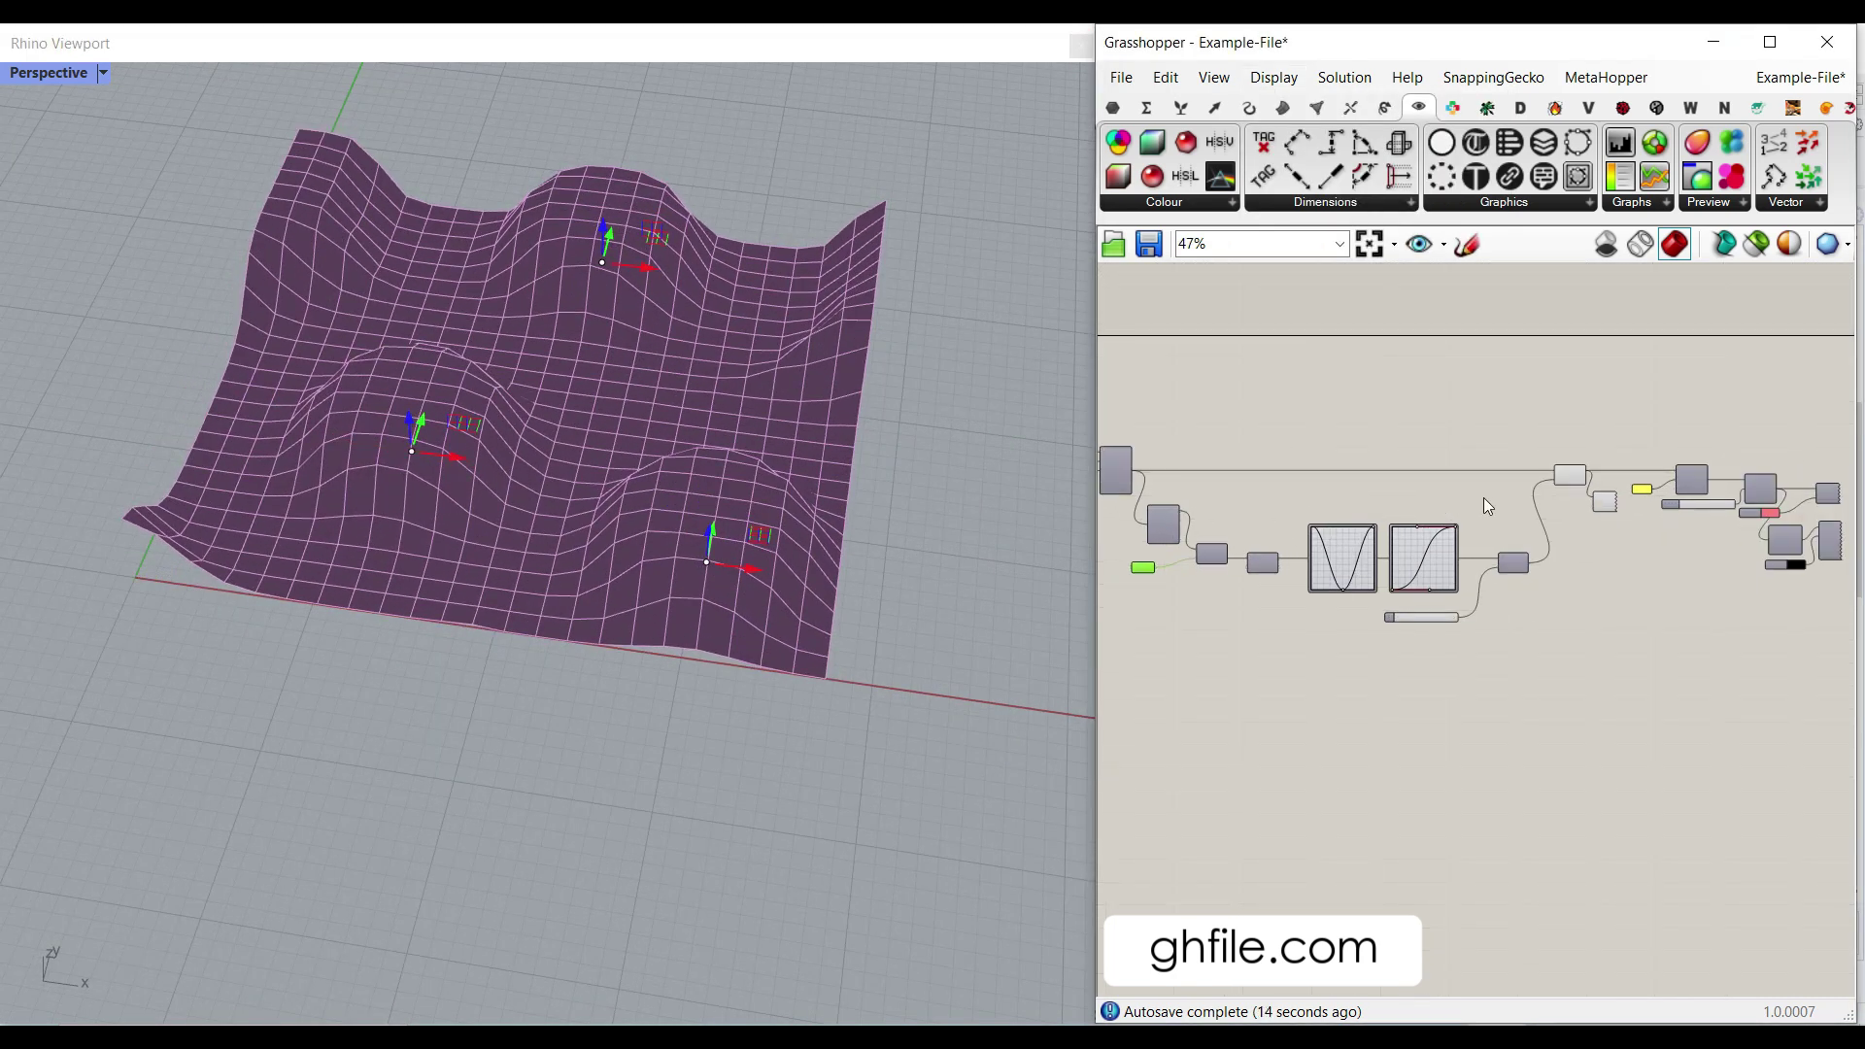
scroll(1554, 544, "up", 5)
right_click_drag(1651, 500, 1277, 544)
scroll(1414, 540, "up", 2)
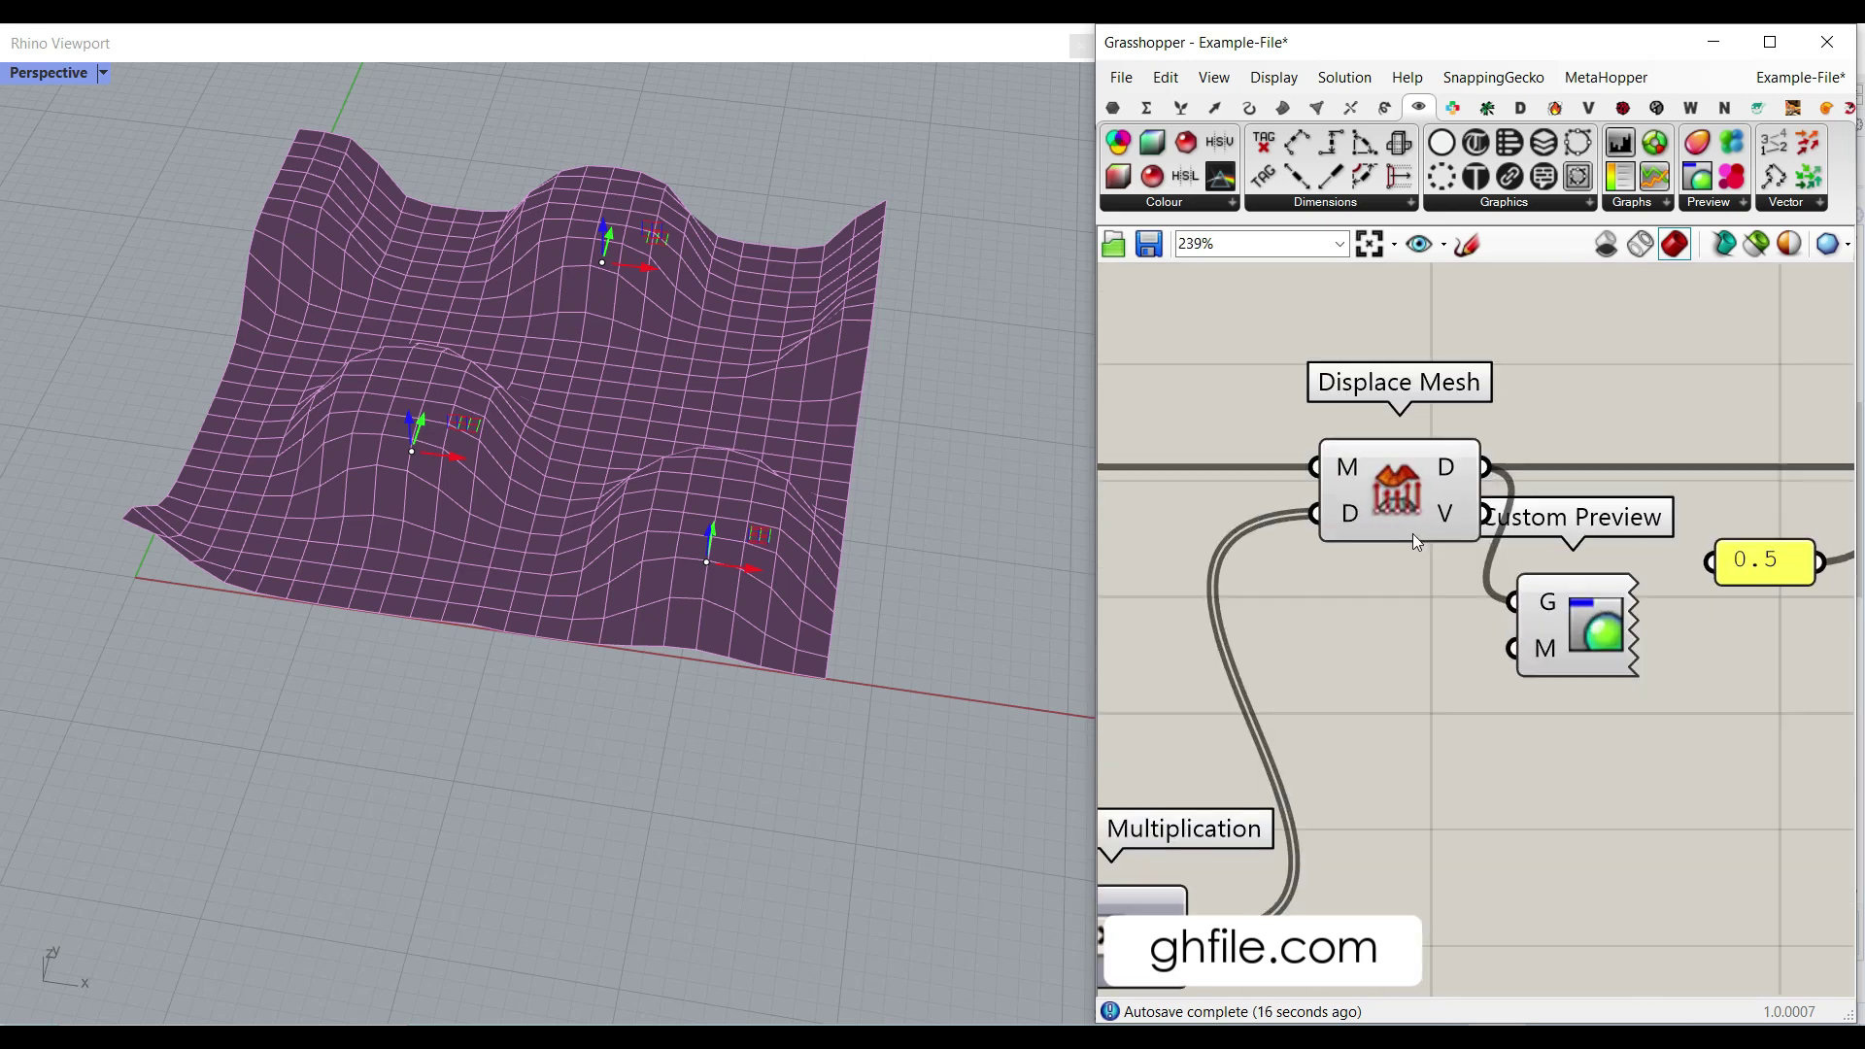
left_click(1757, 109)
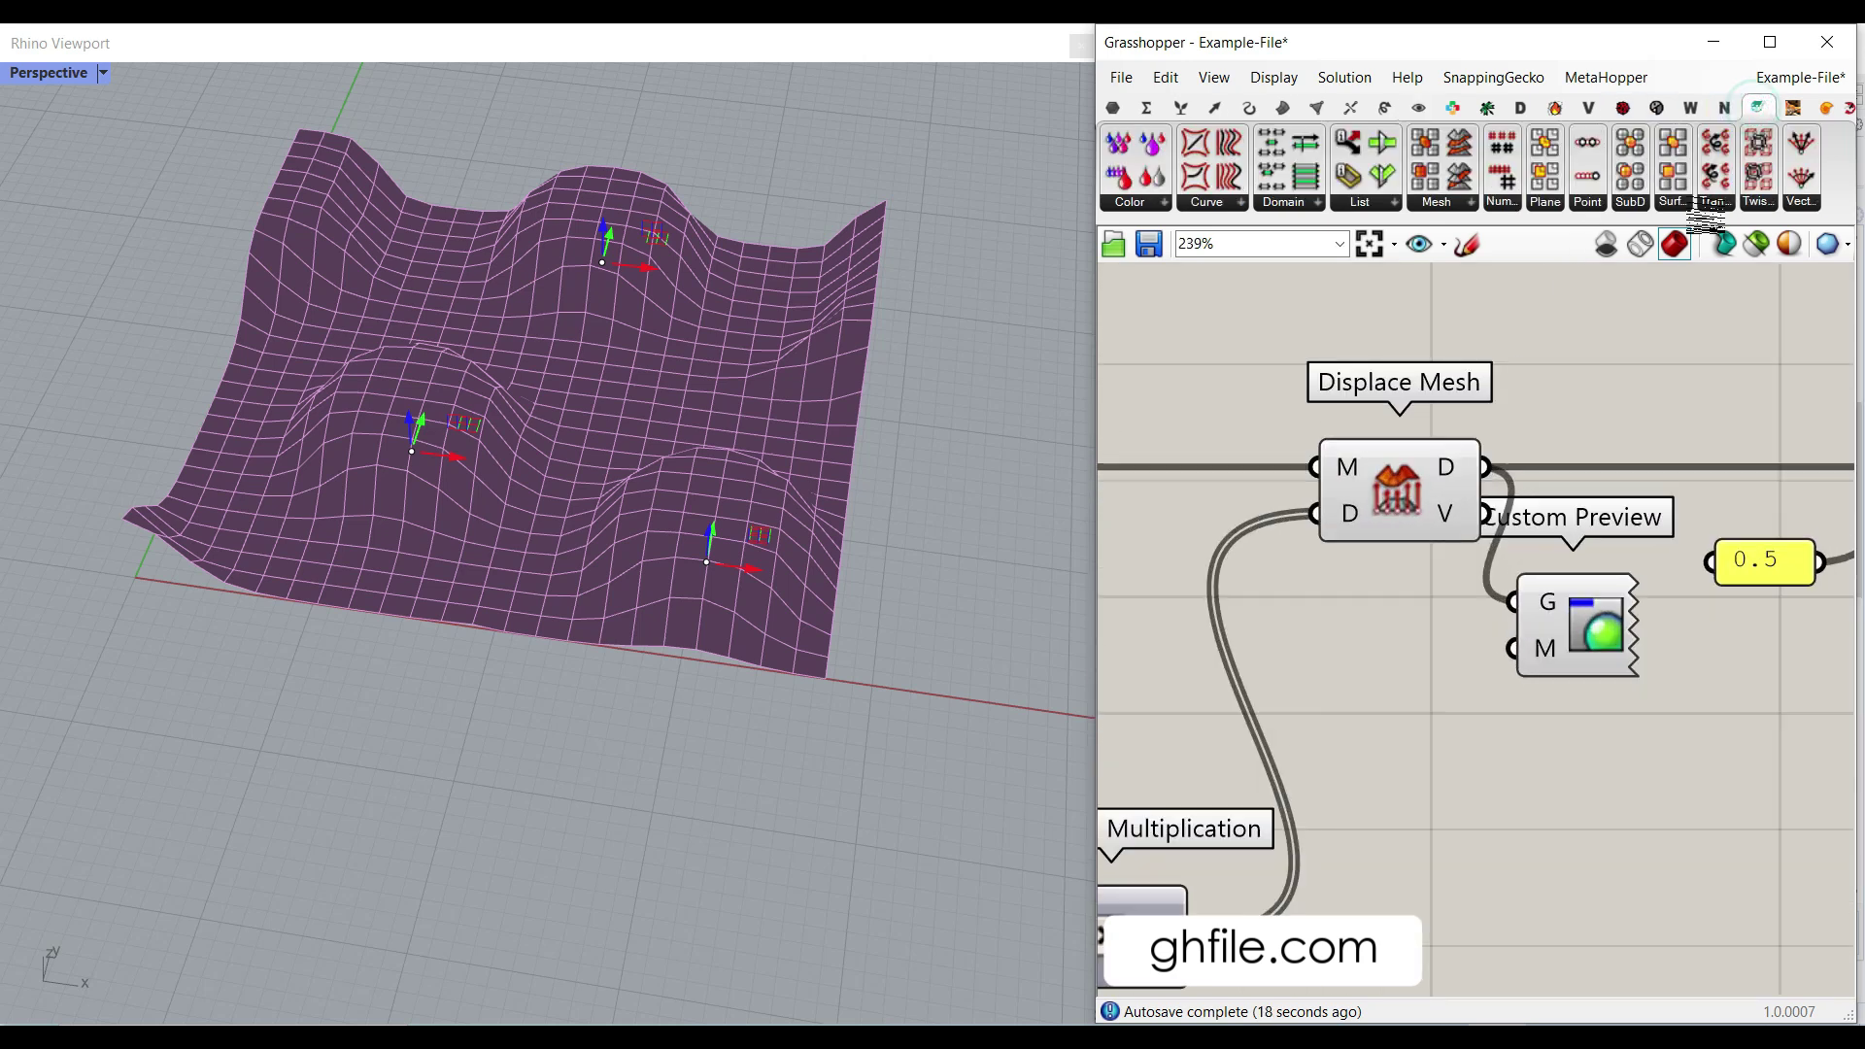
left_click(1446, 204)
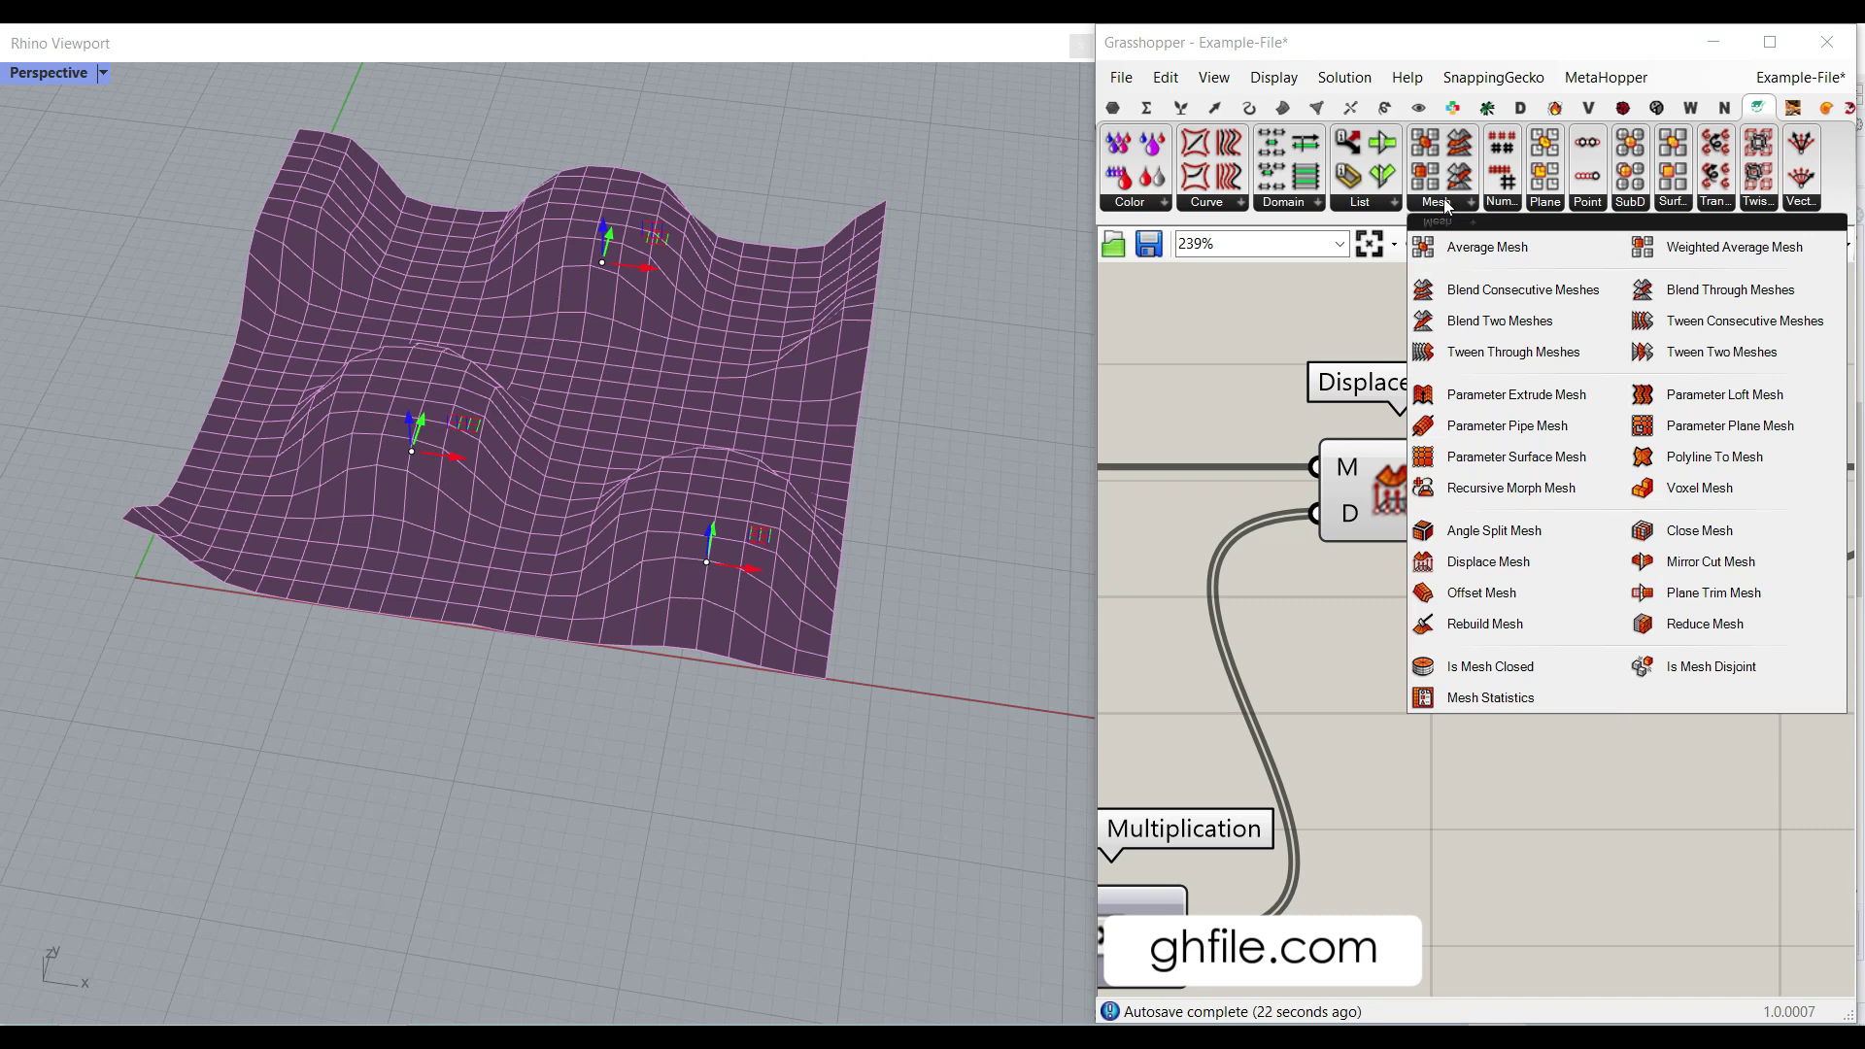
right_click_drag(1316, 580, 1515, 621)
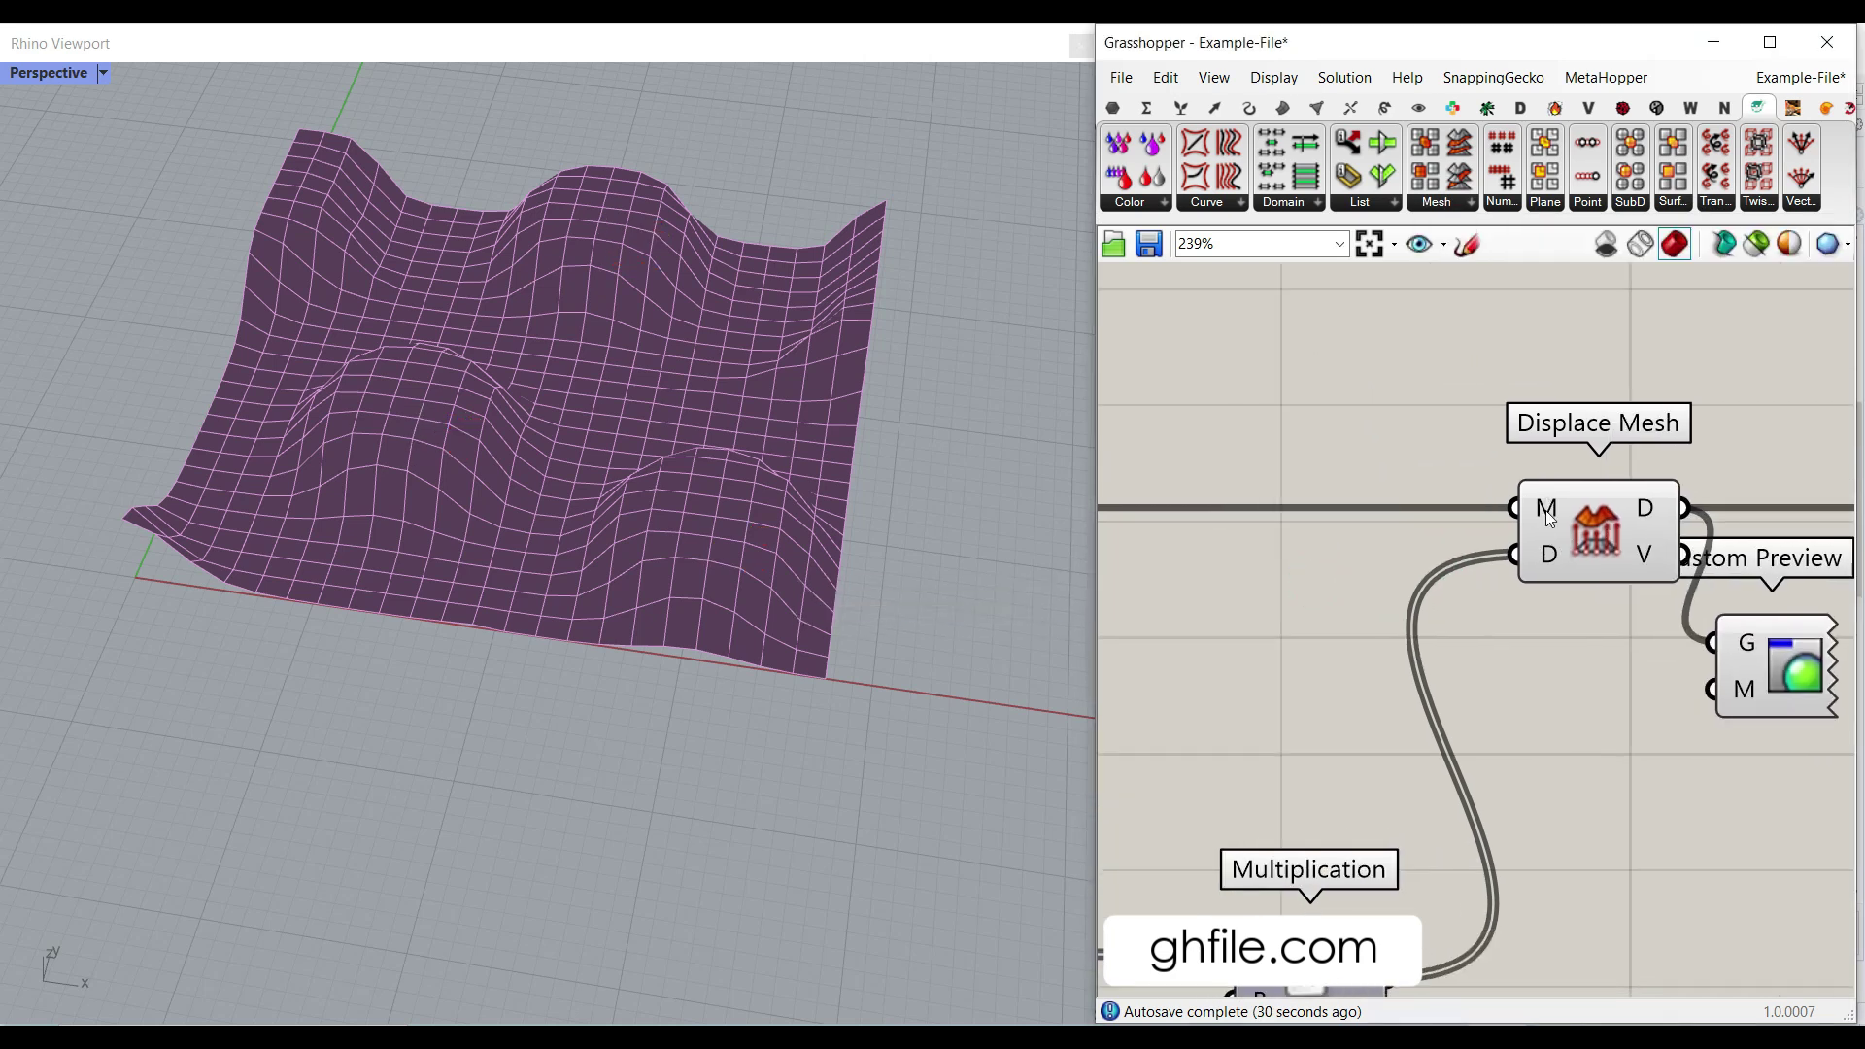
- Trace Displace Mesh's two inputs back to the Mesh Surface output and the Multiplication of the graph-mapped distances
mouse_move(1548, 566)
scroll(1546, 507, "down", 7)
right_click_drag(1401, 526, 1609, 530)
scroll(1221, 533, "up", 2)
scroll(1205, 544, "down", 3)
scroll(1608, 533, "up", 4)
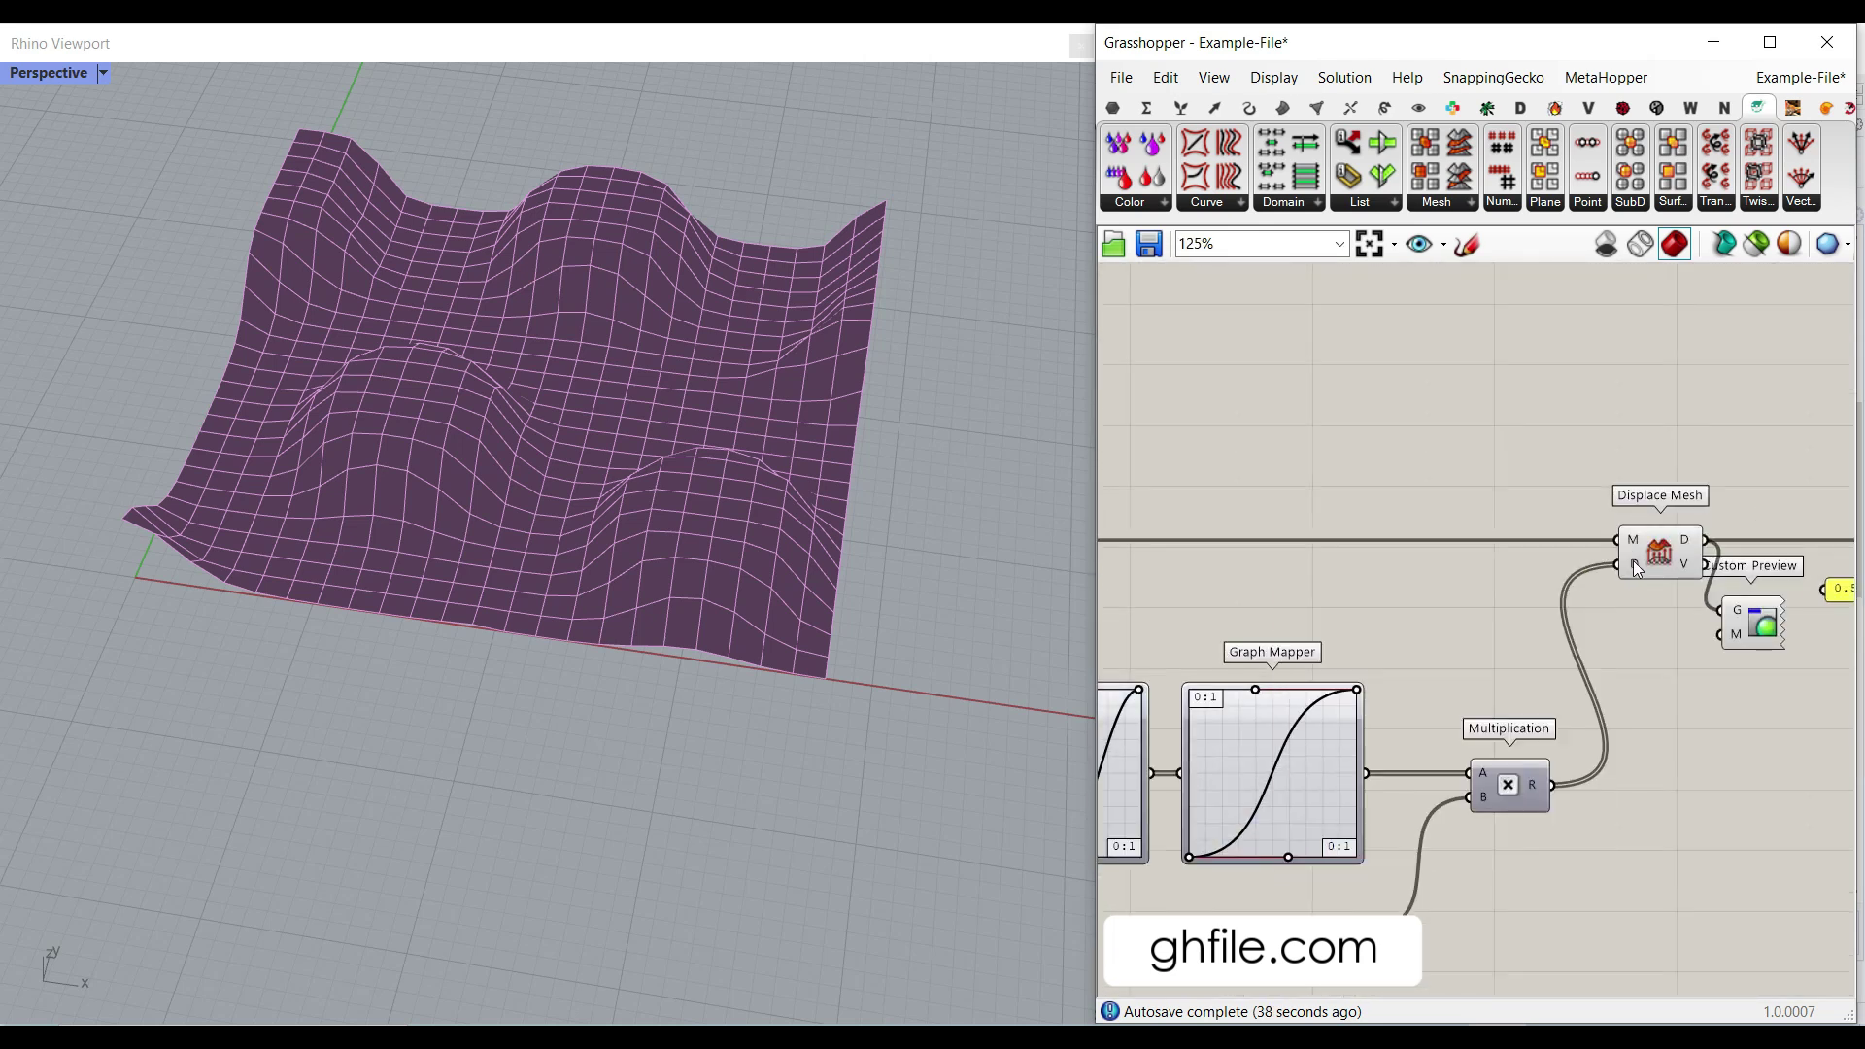
right_click_drag(1204, 604, 1781, 571)
right_click_drag(1128, 531, 1348, 541)
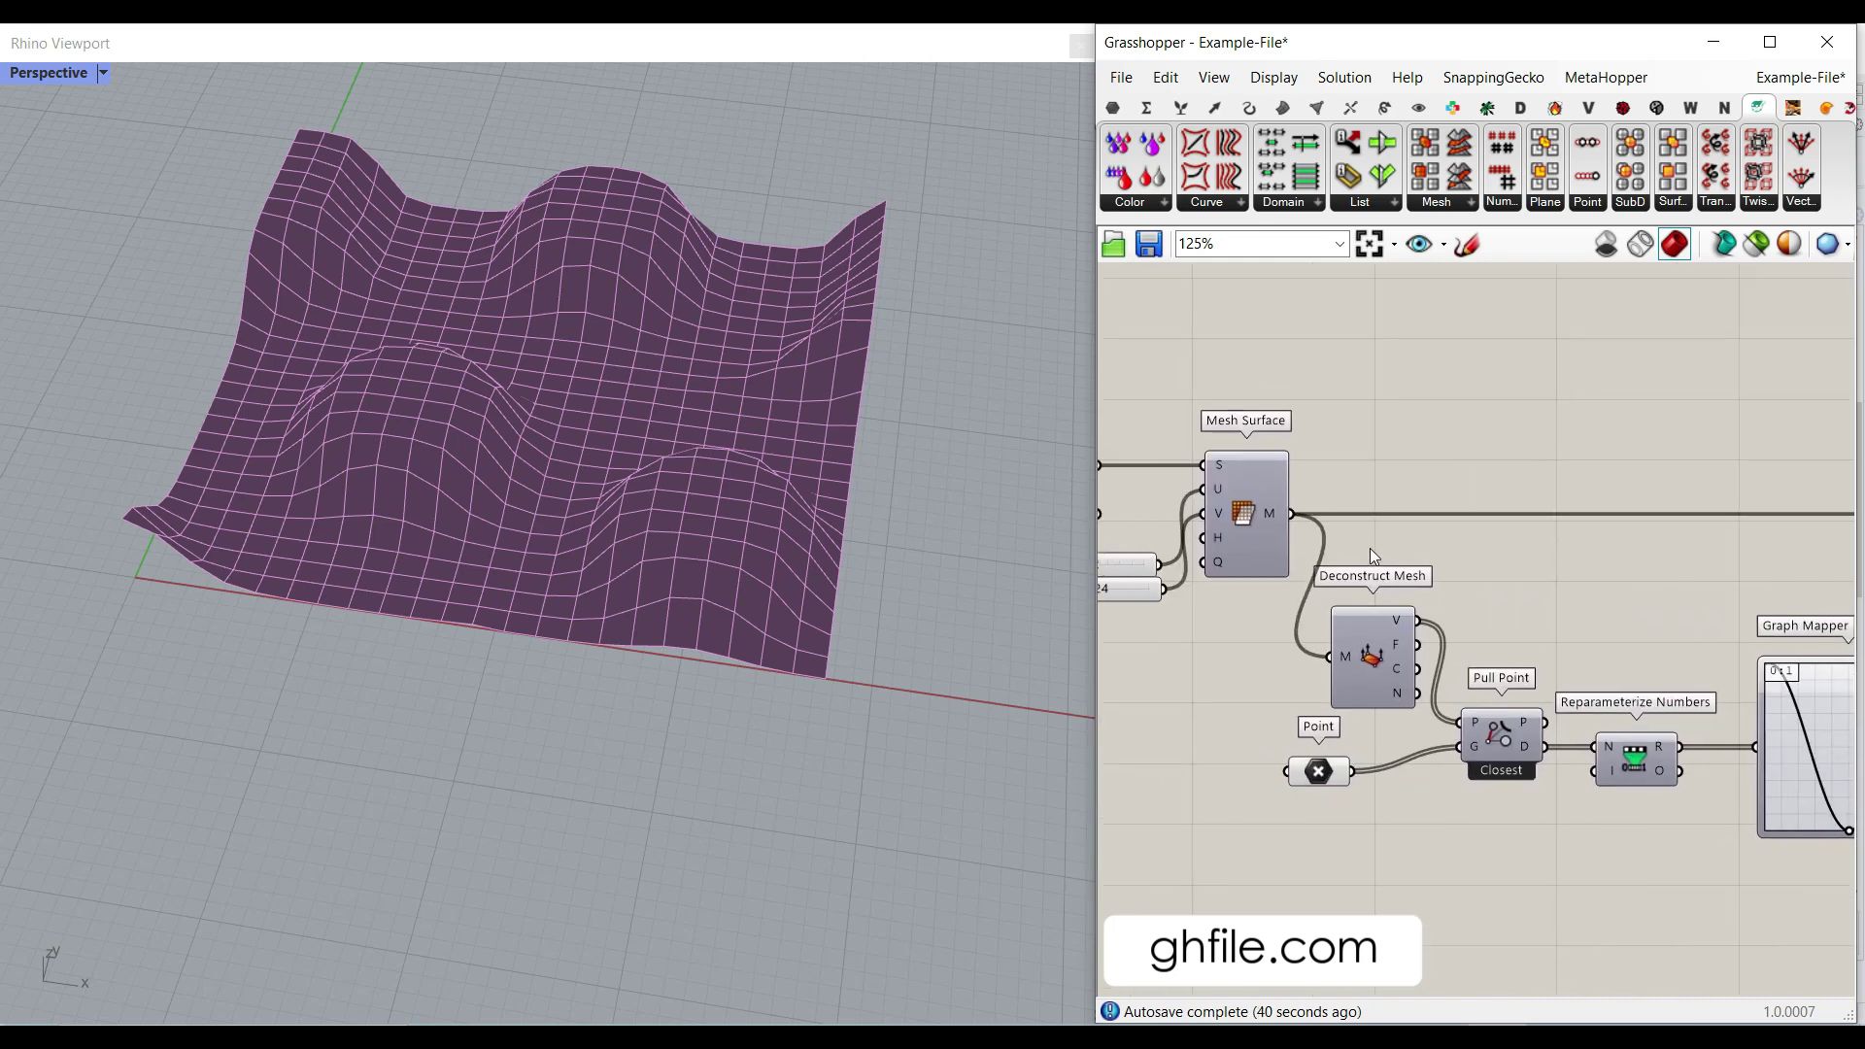
scroll(1374, 614, "up", 1)
right_click_drag(1737, 603, 1428, 573)
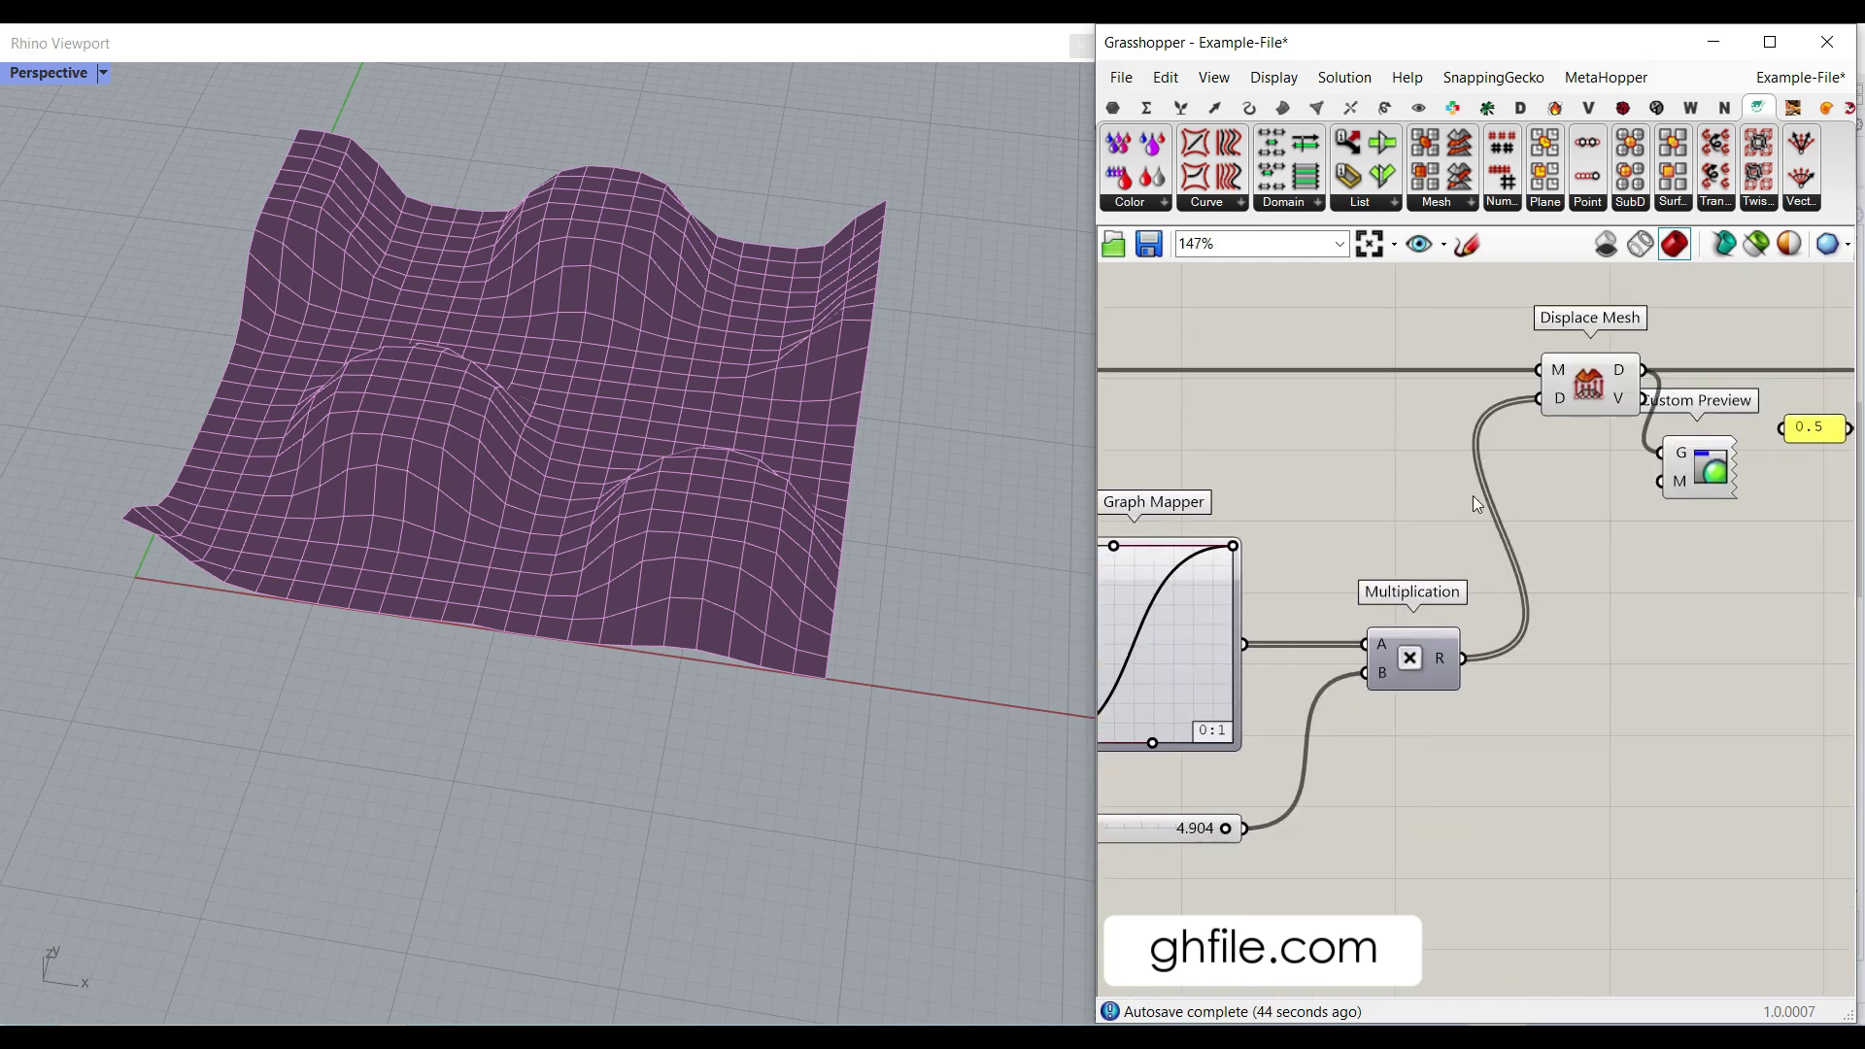
- Bake the Displace Mesh result and move the baked mesh along the X axis beside the preview for inspection
right_click(1612, 369)
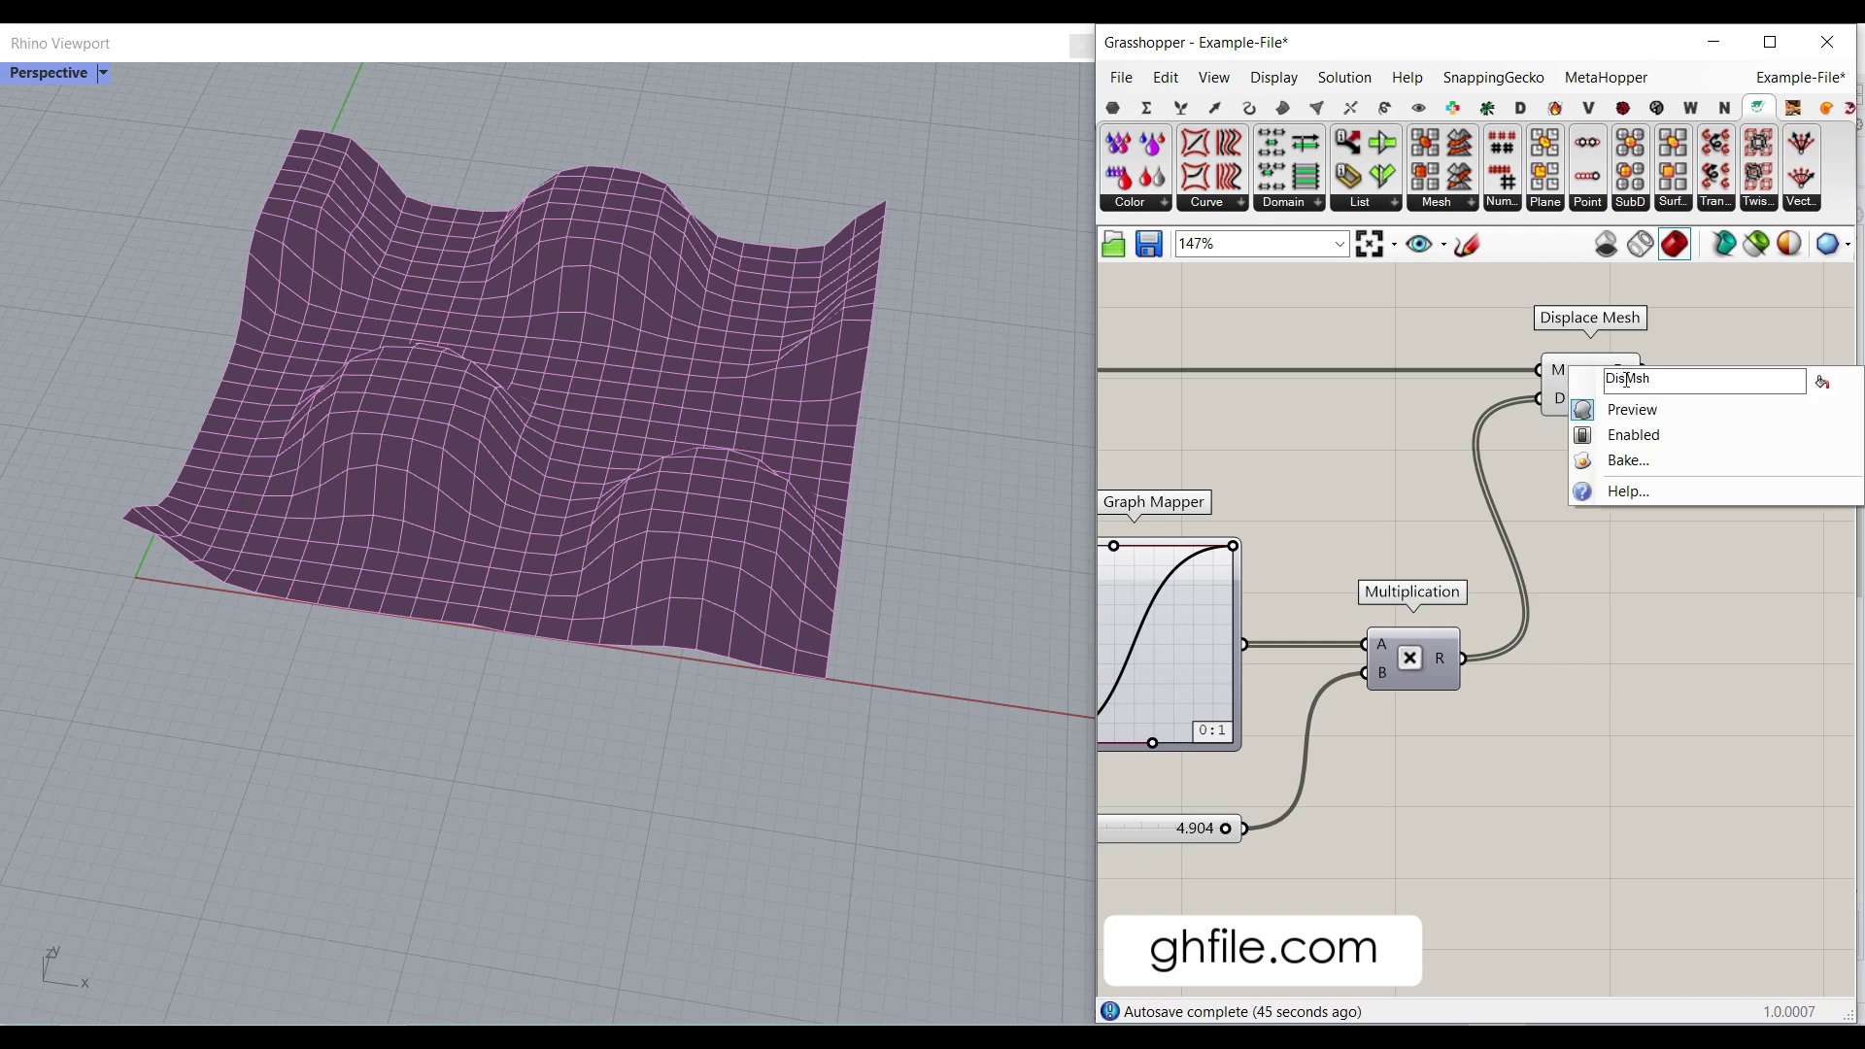
left_click(1603, 458)
left_click(1631, 698)
scroll(362, 626, "down", 9)
left_click_drag(474, 612, 822, 622)
left_click(795, 456)
scroll(758, 505, "up", 2)
left_click(783, 323)
right_click_drag(783, 318, 621, 422)
scroll(621, 421, "down", 2)
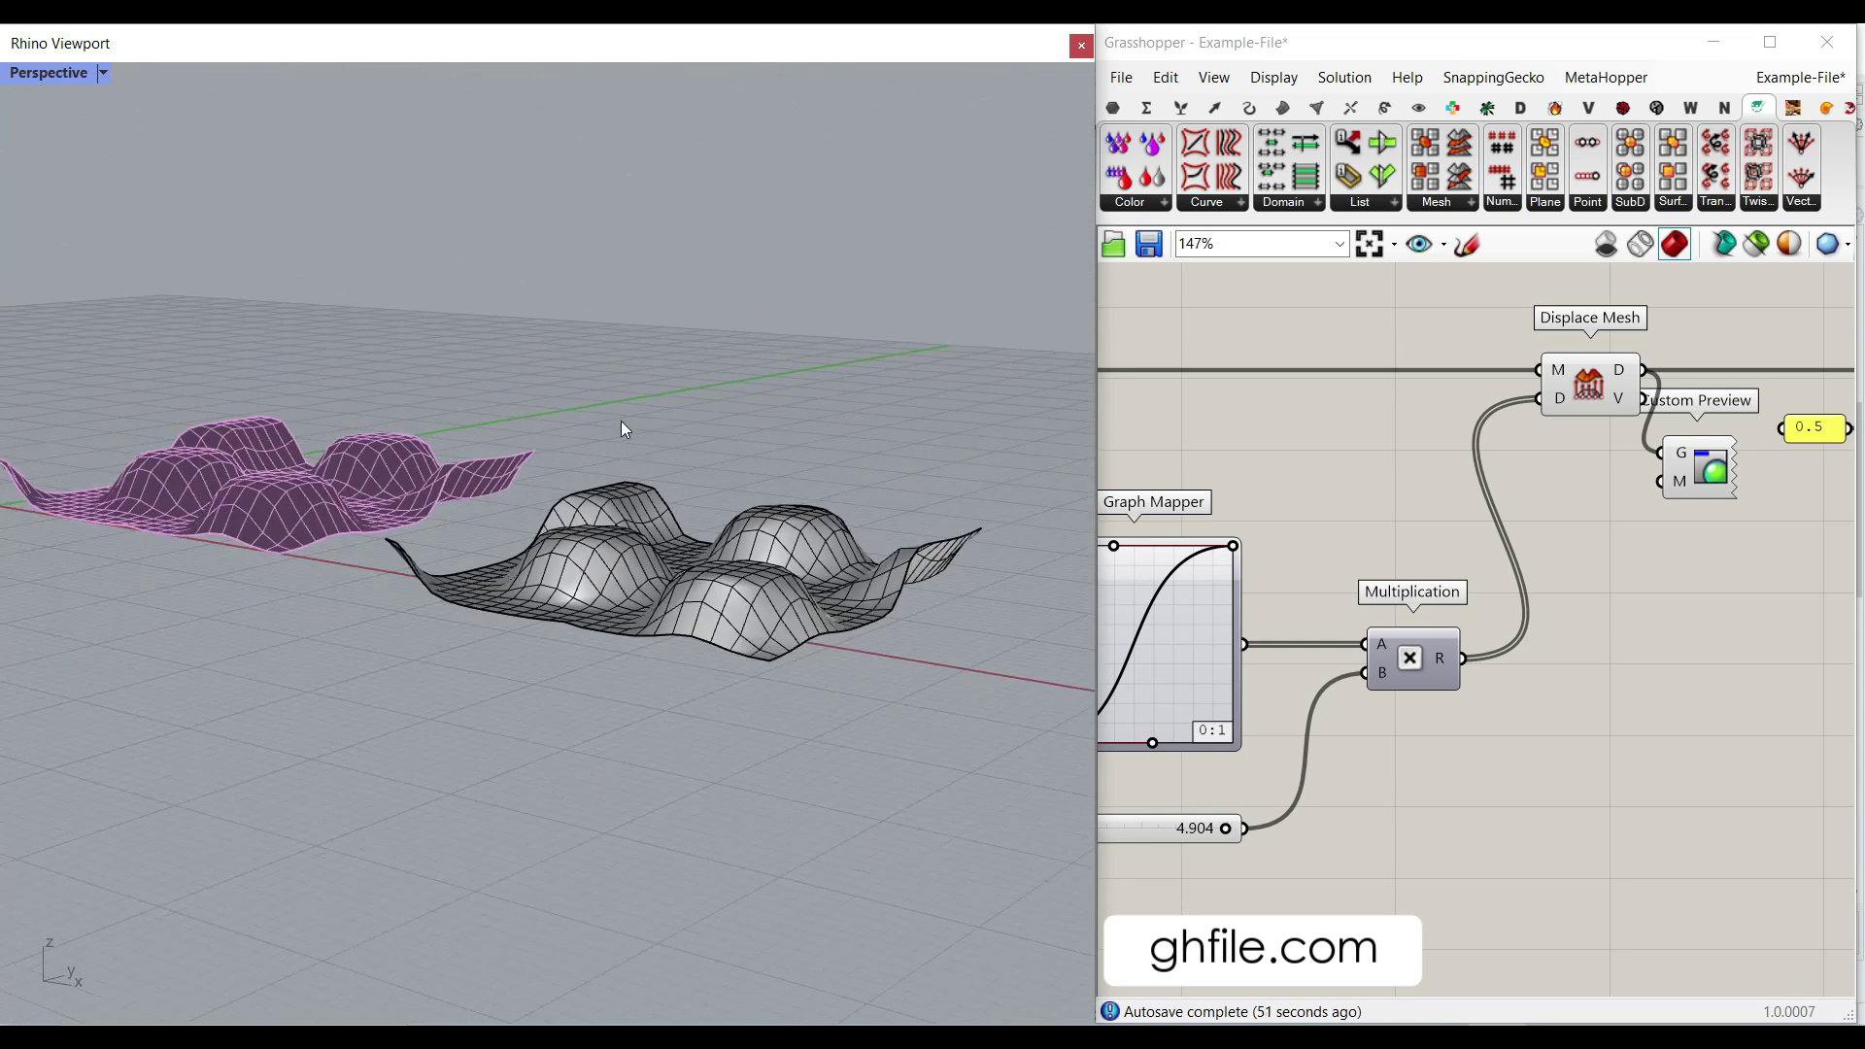
- Delete the baked mesh from the Rhino viewport
left_click(707, 653)
key("Delete")
scroll(547, 492, "down", 6)
right_click_drag(547, 491, 330, 570)
- Delete the Custom Preview attached to Displace Mesh and turn off the Displace Mesh component's own preview
scroll(329, 563, "up", 10)
right_click_drag(1612, 464, 1333, 513)
left_click(1321, 511)
key("Delete")
right_click(1210, 411)
left_click(1244, 452)
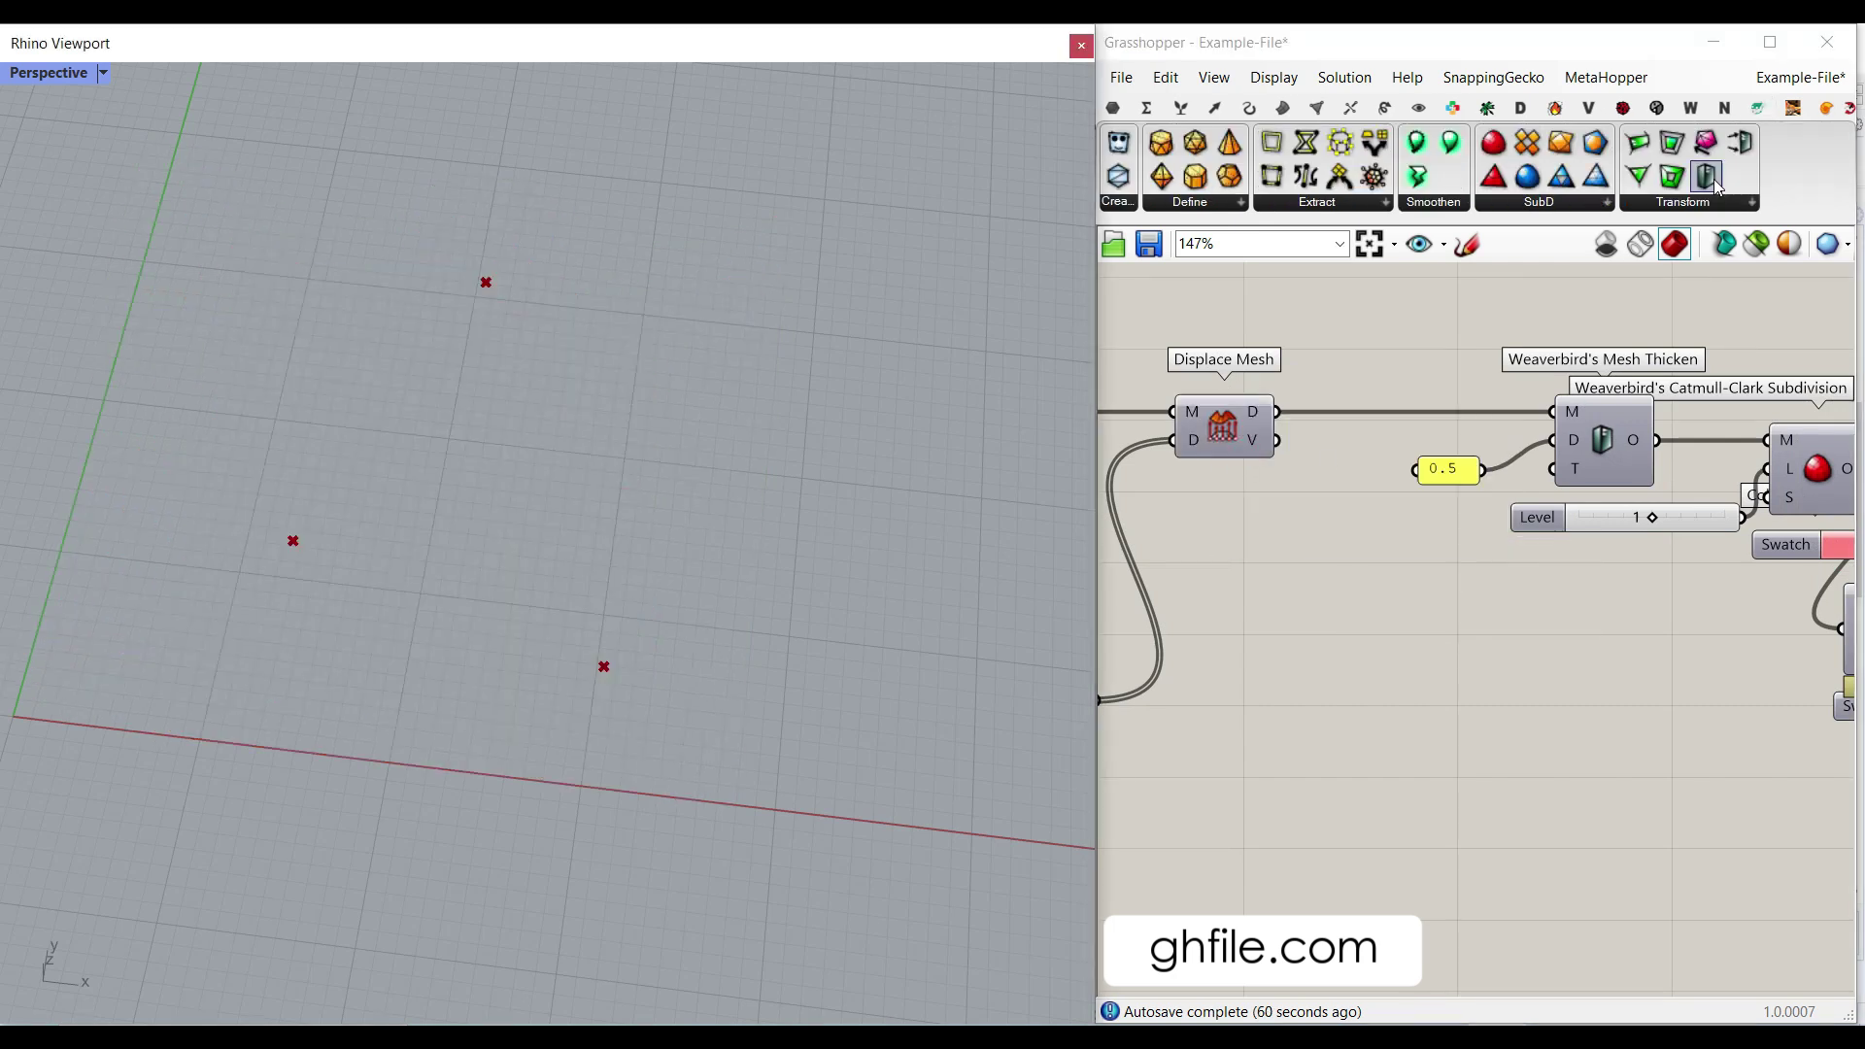
- Turn on the preview of Weaverbird's Mesh Thicken and drive its distance input with a new 2.22 slider instead of the 0.5 panel
right_click(1605, 451)
left_click(1632, 475)
scroll(1414, 494, "up", 1)
left_click(1343, 558)
double_click(1366, 522)
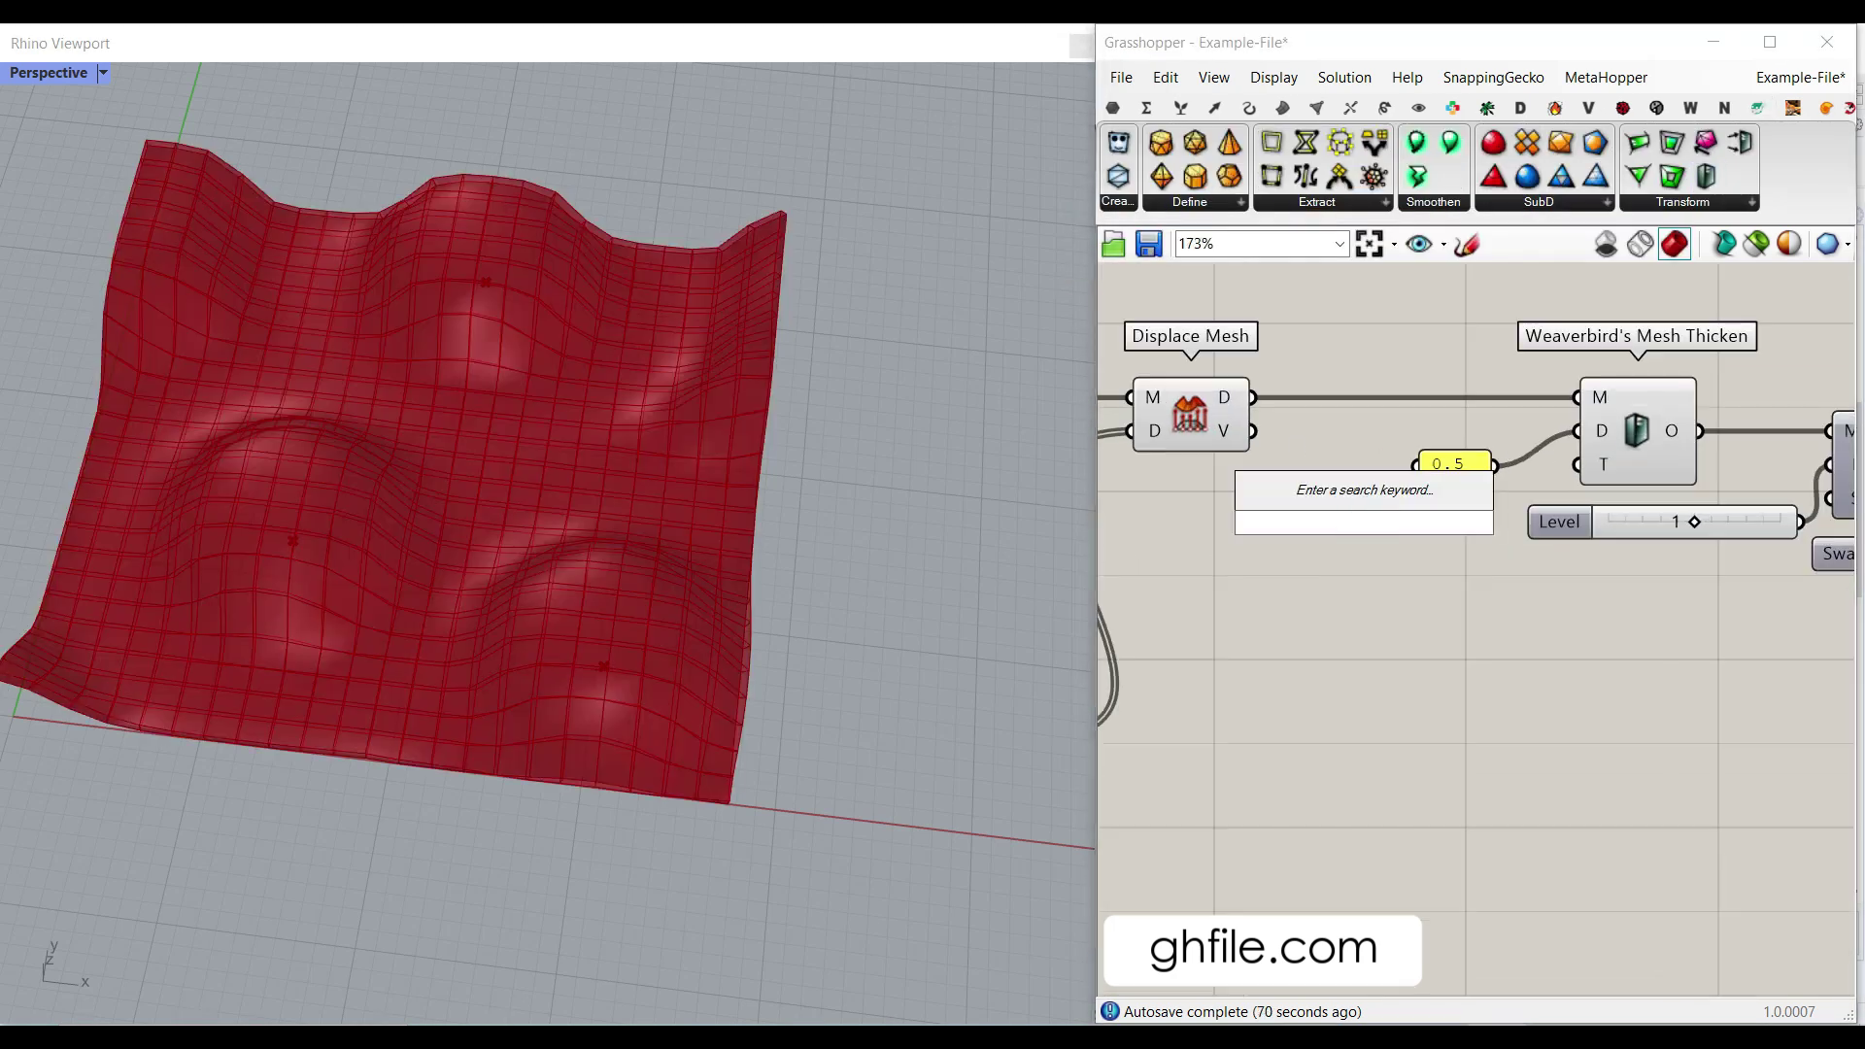
type("2.22")
key("Return")
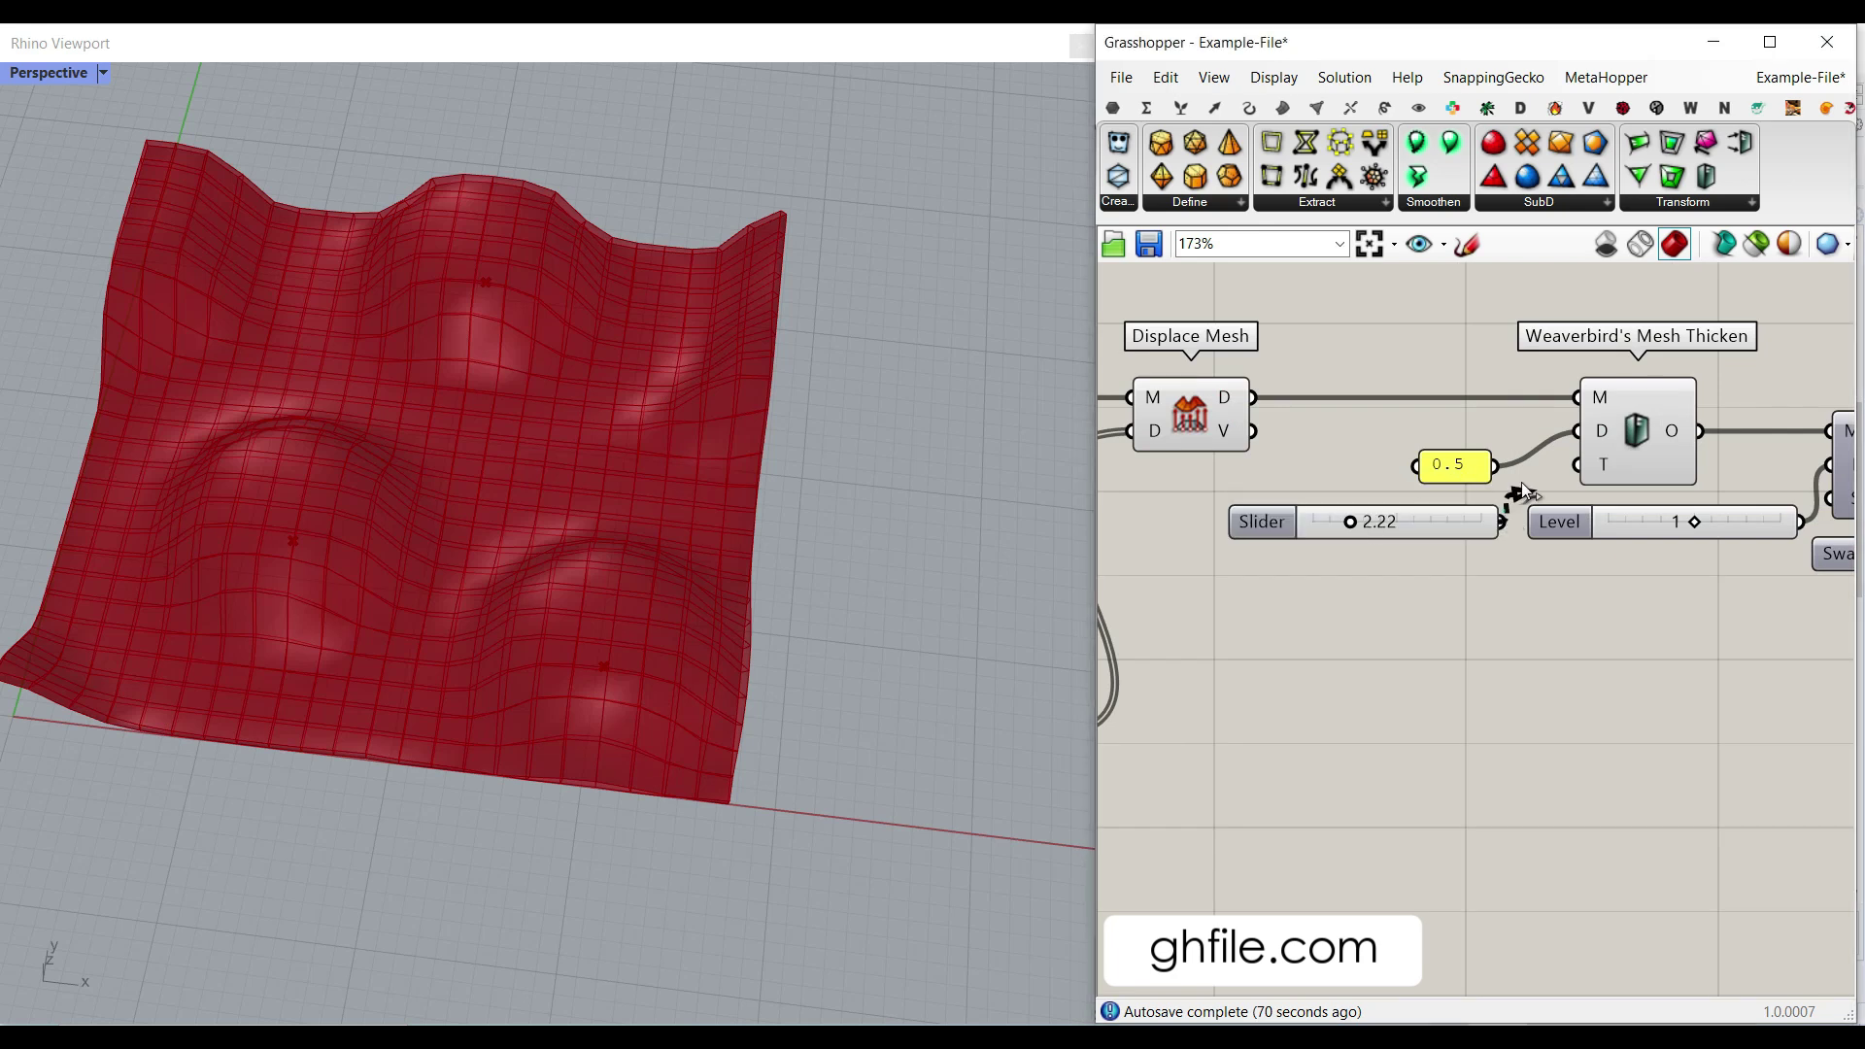
left_click_drag(1537, 473, 1576, 431)
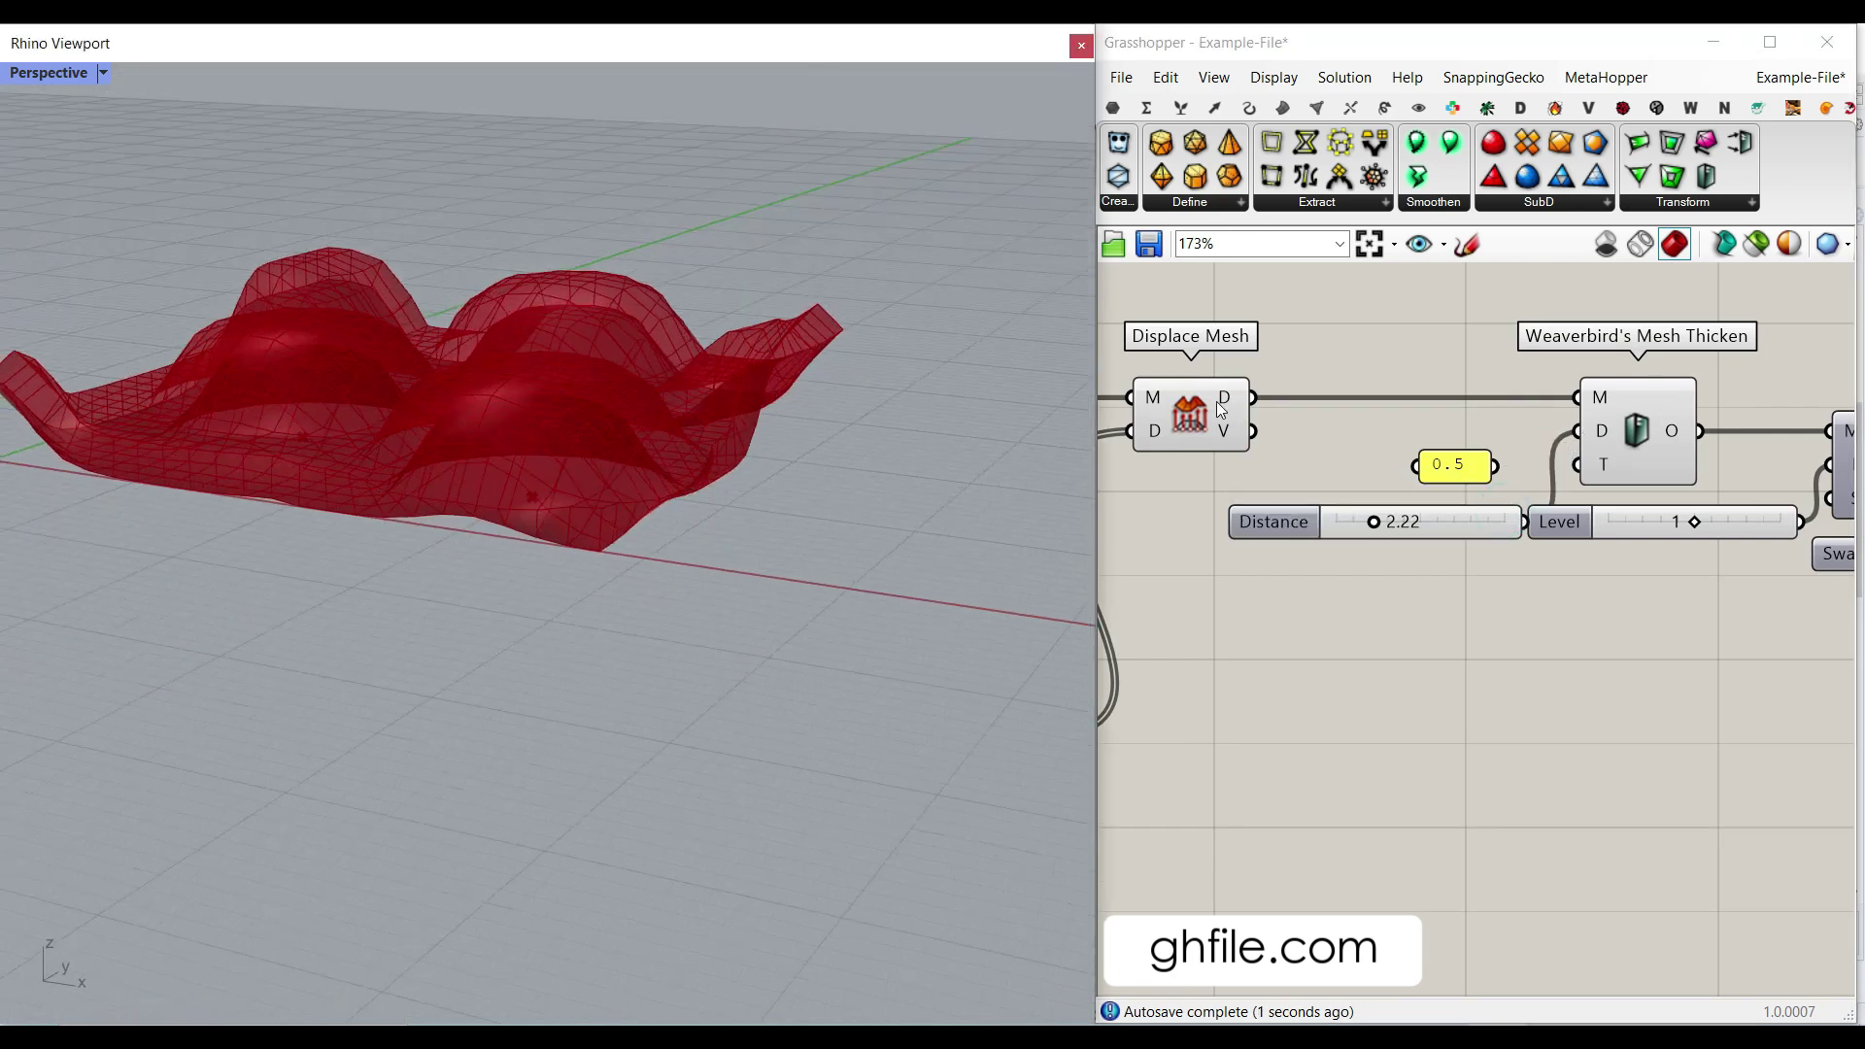
- Turn off the Displace Mesh preview and attach a Custom Preview to the Mesh Thicken output
right_click(1161, 398)
left_click(1199, 373)
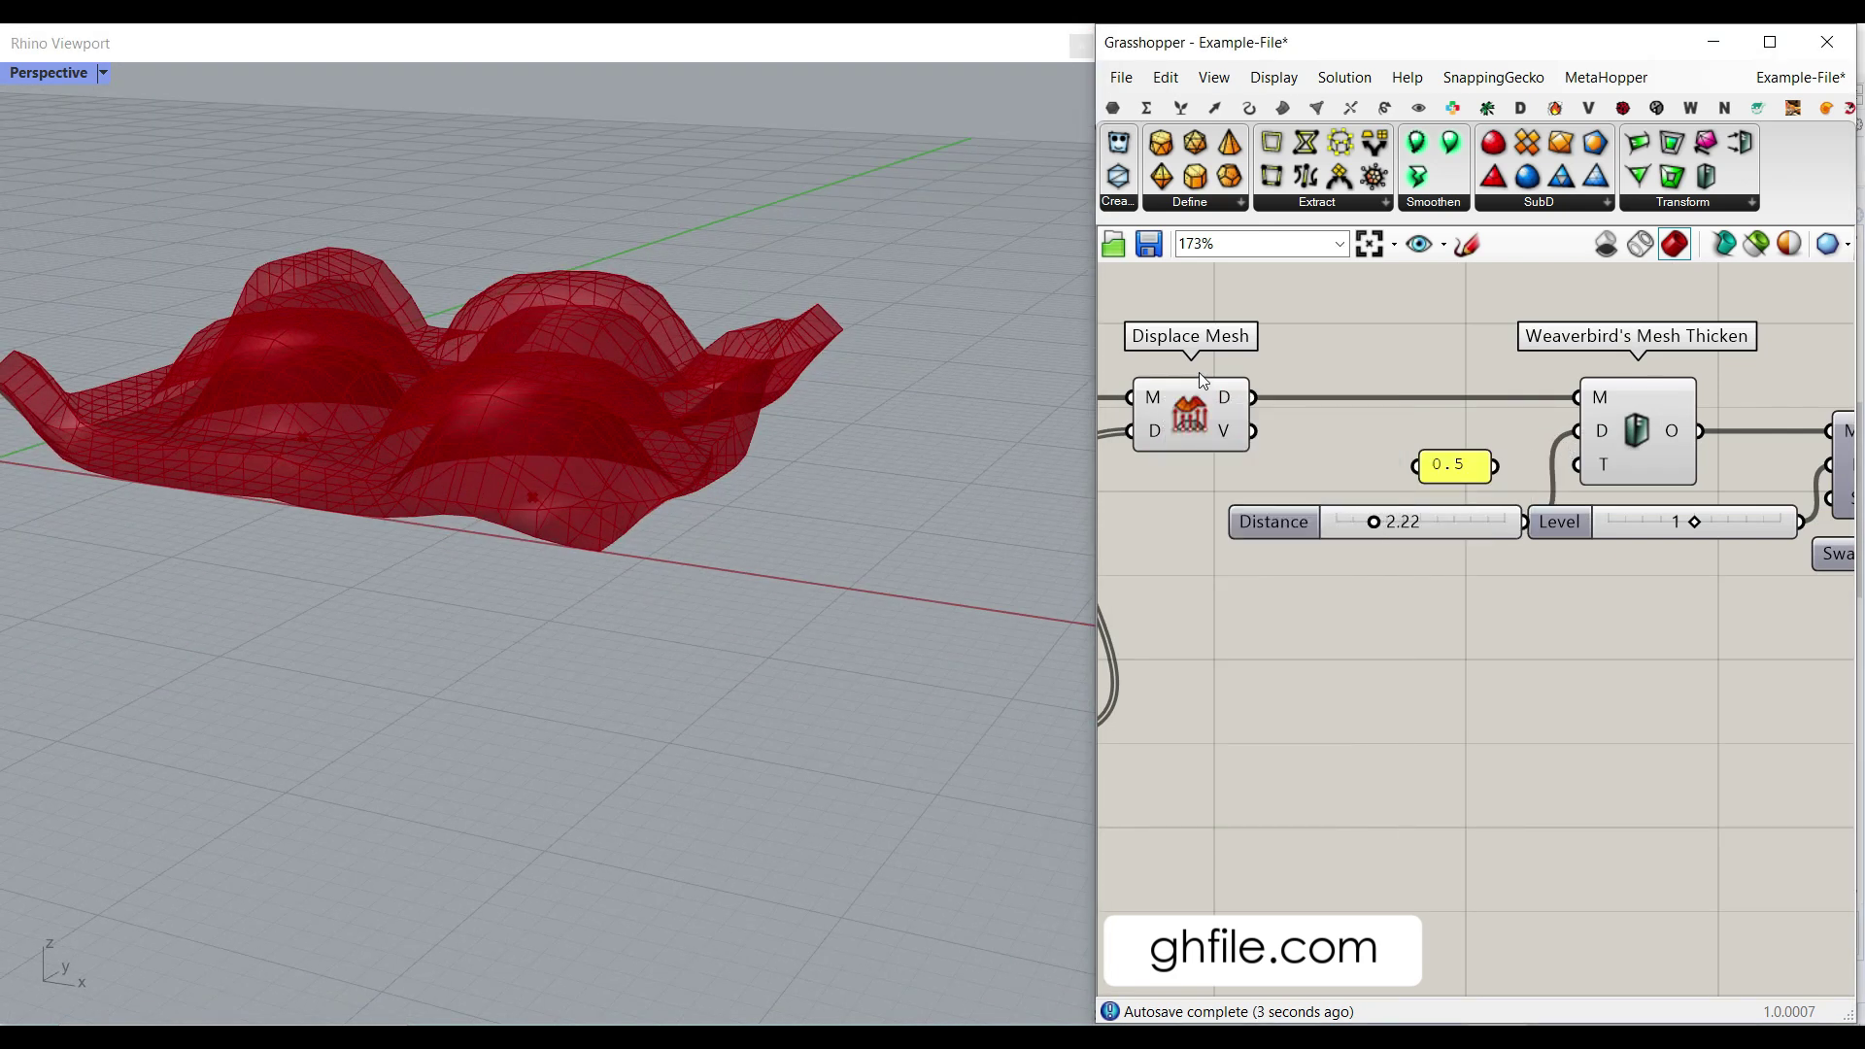
right_click(1199, 381)
left_click(1225, 442)
left_click(1420, 109)
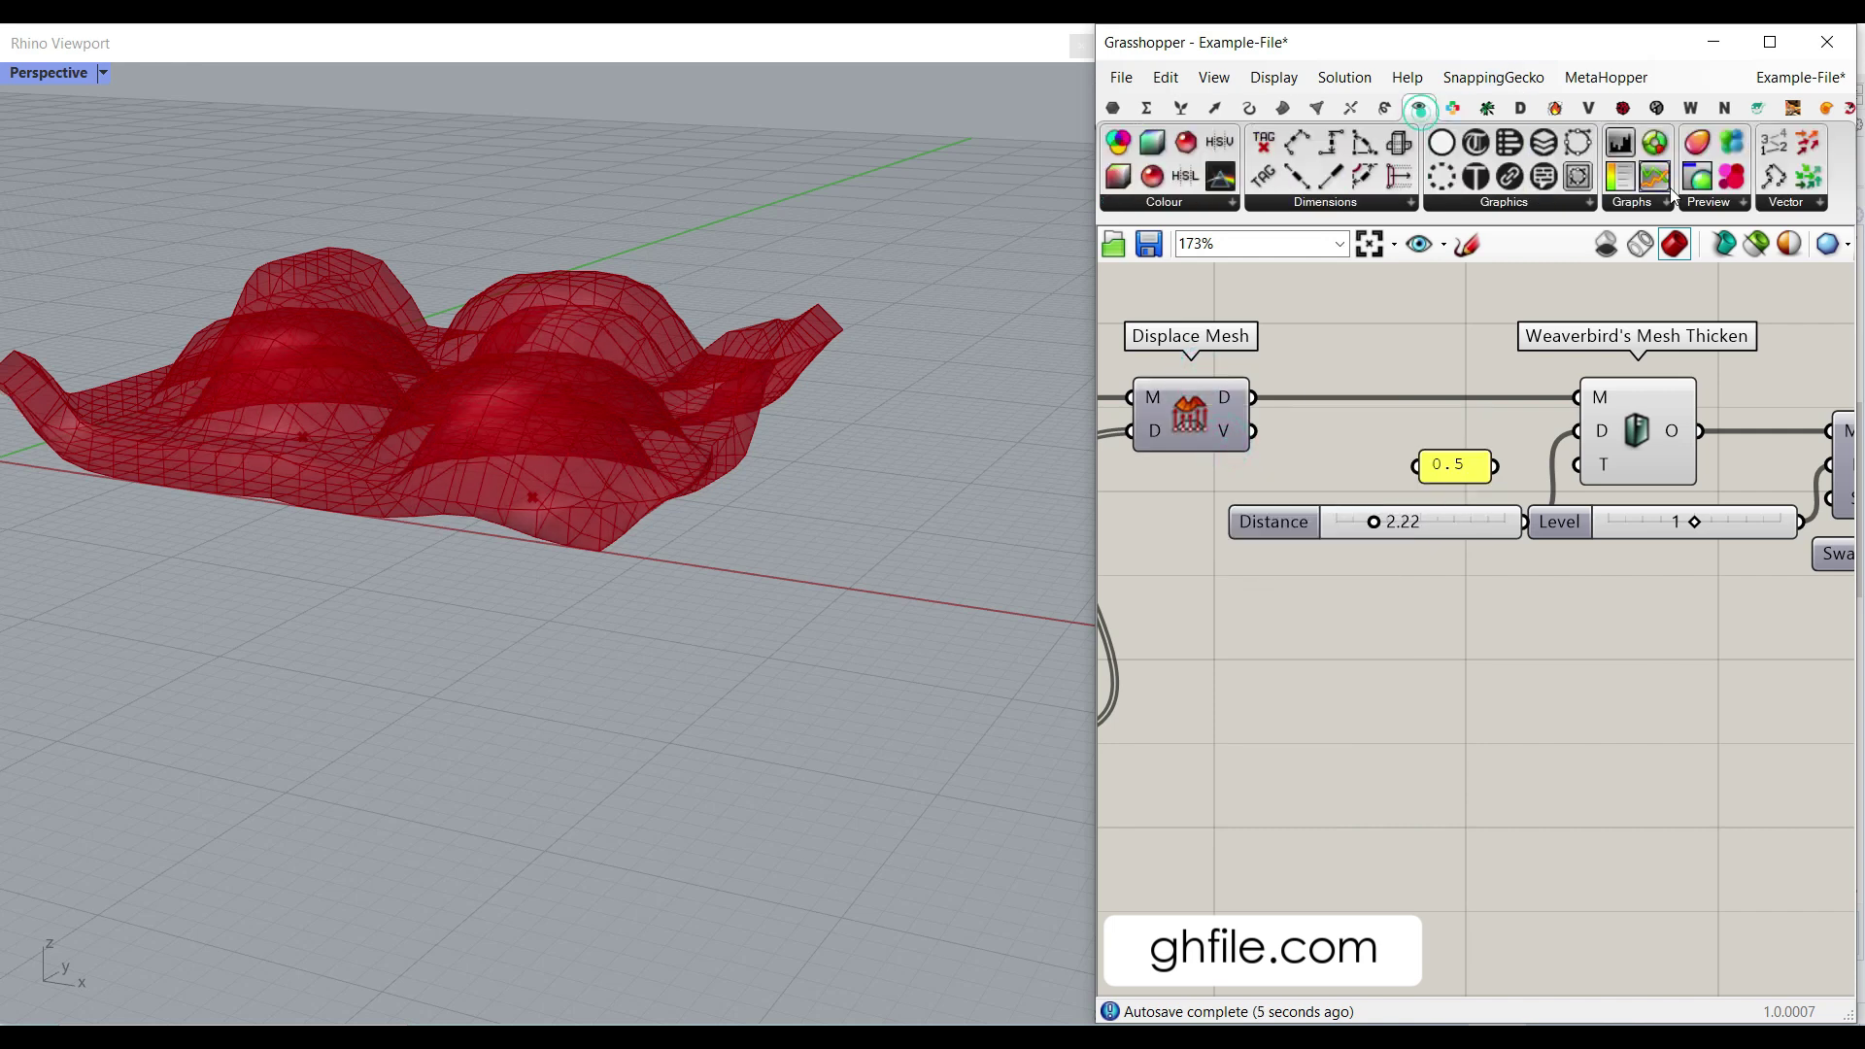
left_click_drag(1747, 304, 1726, 438)
right_click_drag(583, 456, 467, 510)
scroll(1479, 508, "up", 3)
- Set Mesh Thicken's type input to Hypotenuse Average and the Distance slider to 0.20
left_click_drag(1311, 533, 1285, 539)
right_click_drag(1603, 447, 1449, 463)
right_click(1507, 457)
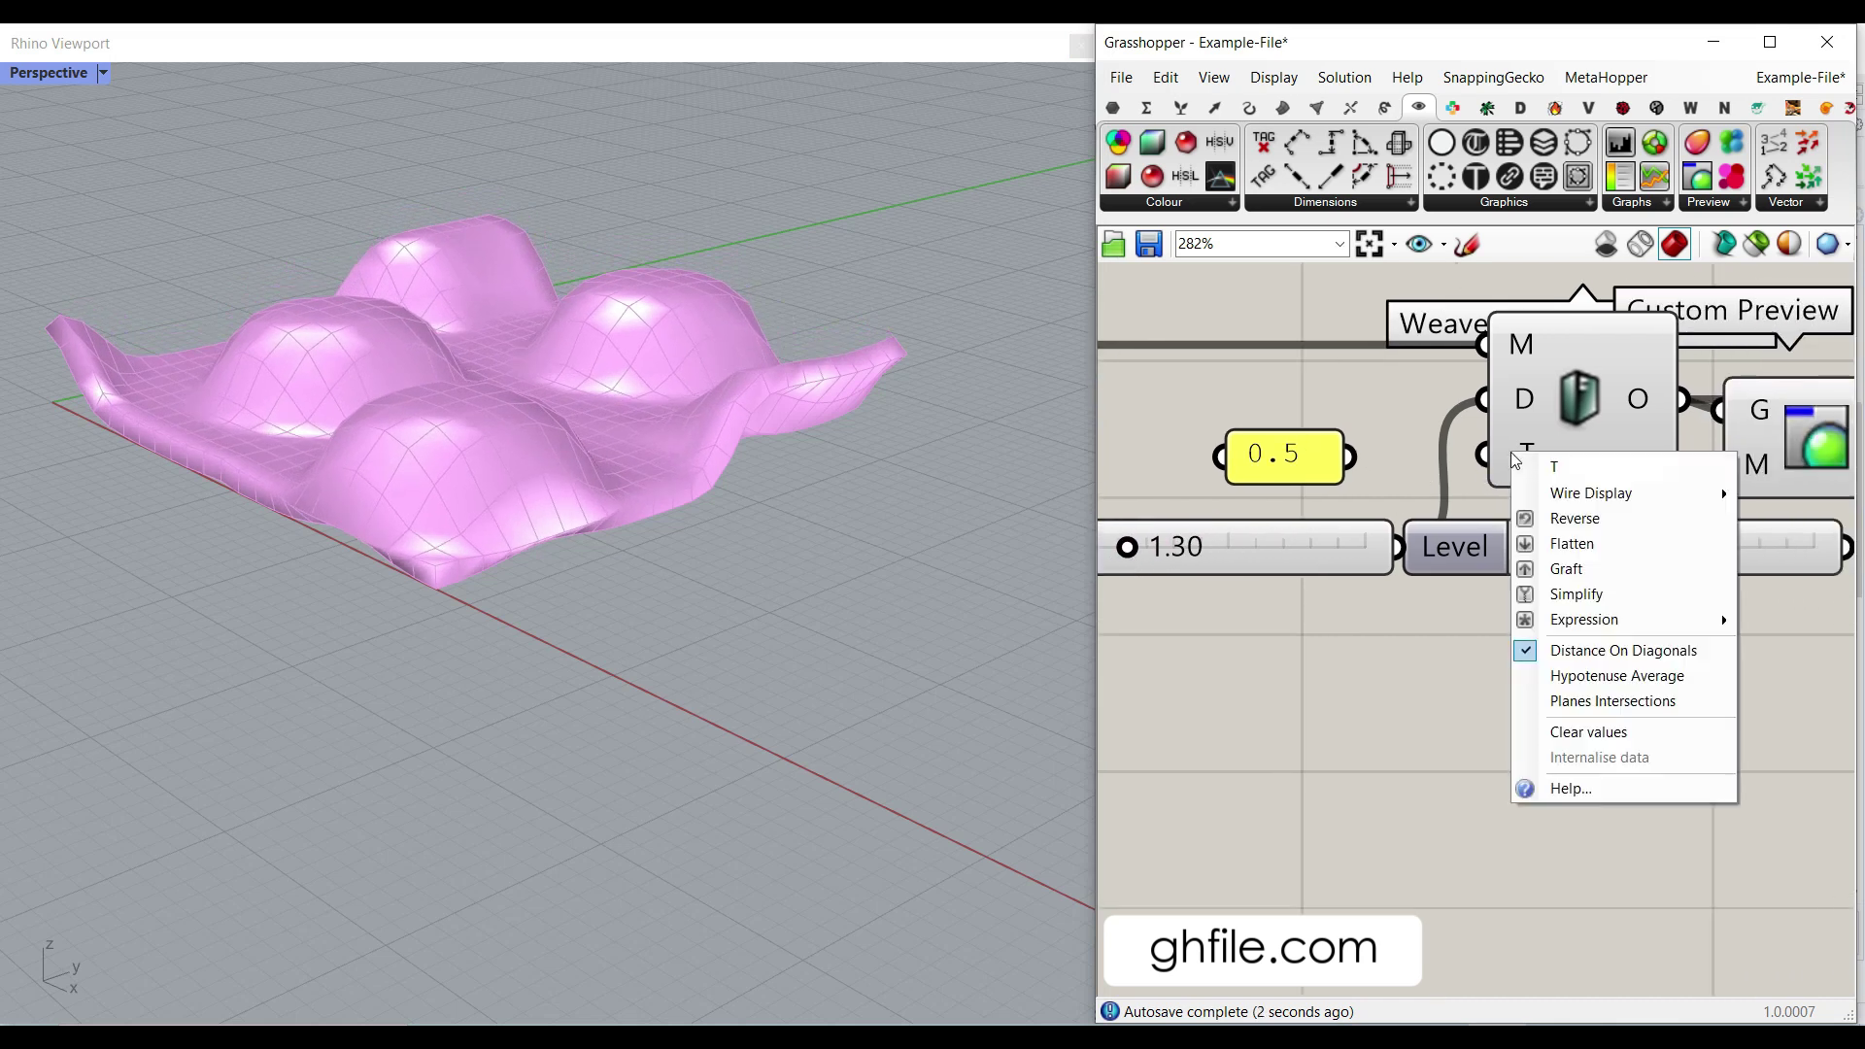
left_click(1642, 678)
right_click_drag(1215, 607, 1338, 643)
left_click_drag(1304, 593, 1274, 588)
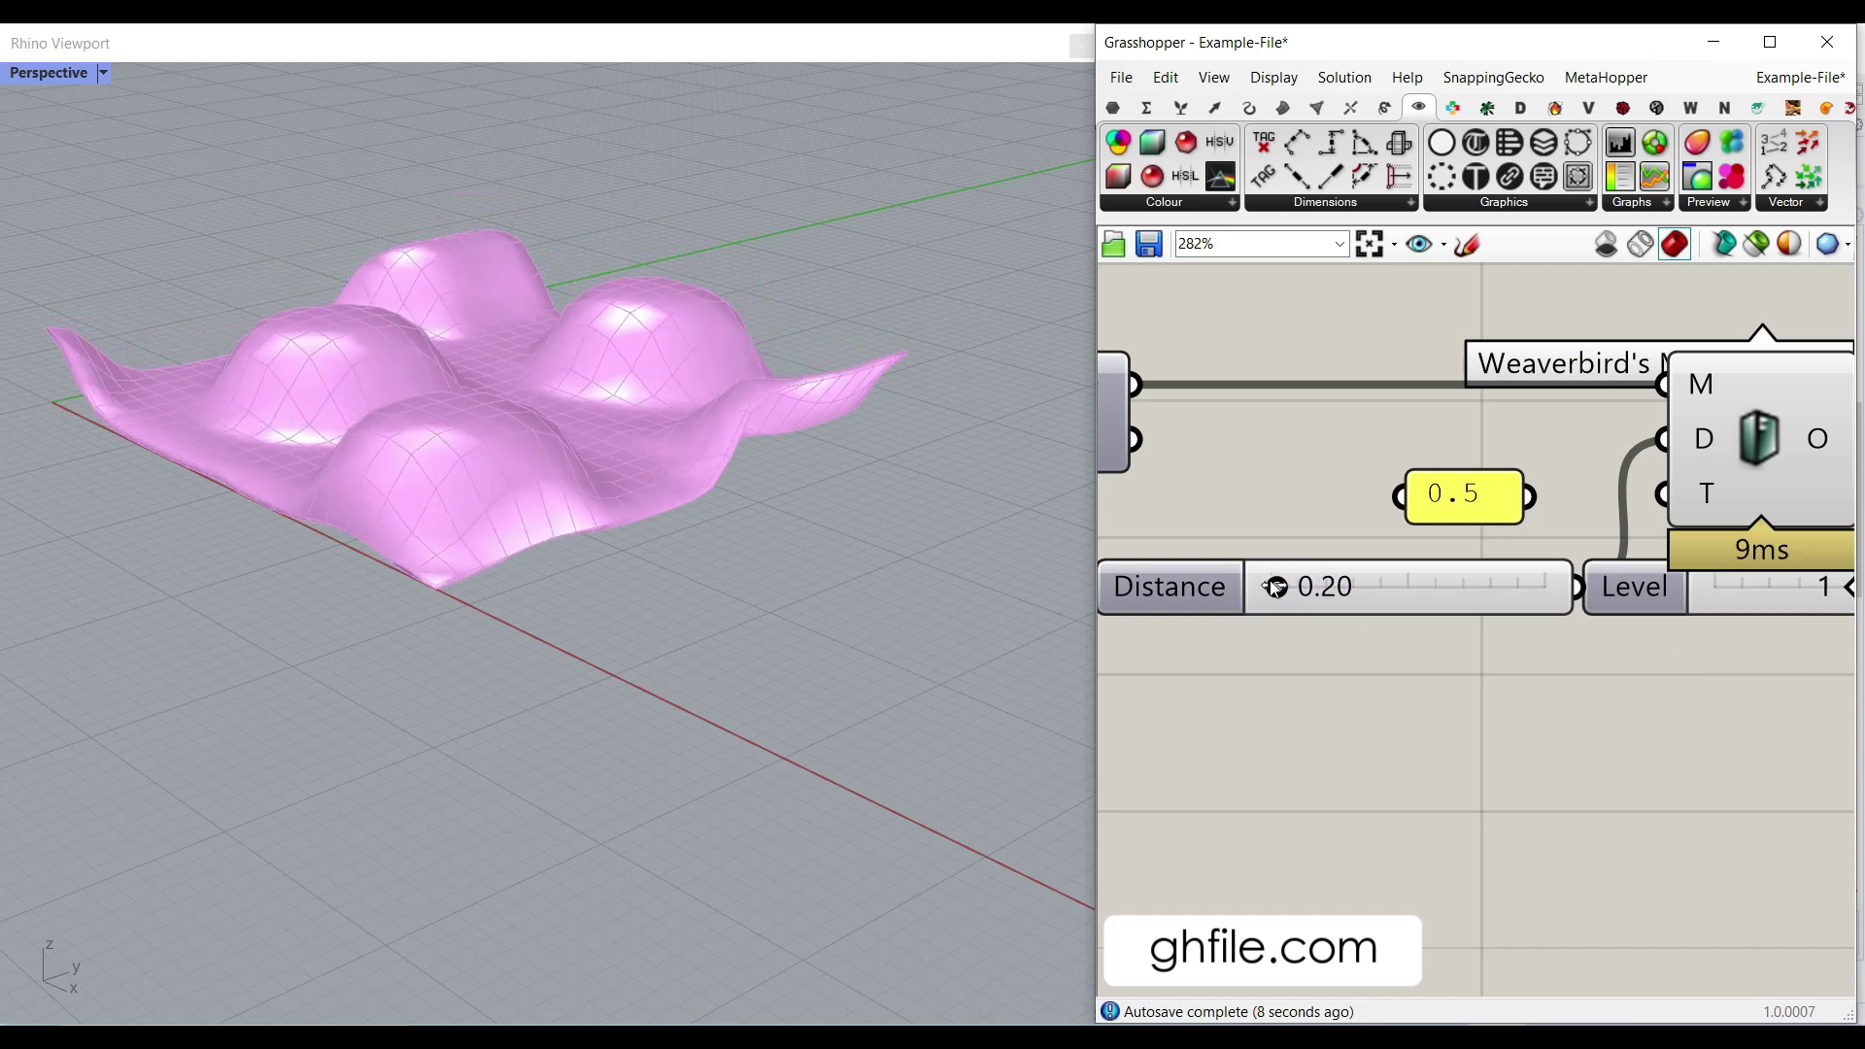
- Try the Distance On Diagonals and Planes Intersections types on Mesh Thicken with the Distance slider at 1.09
right_click(1716, 493)
left_click(1707, 686)
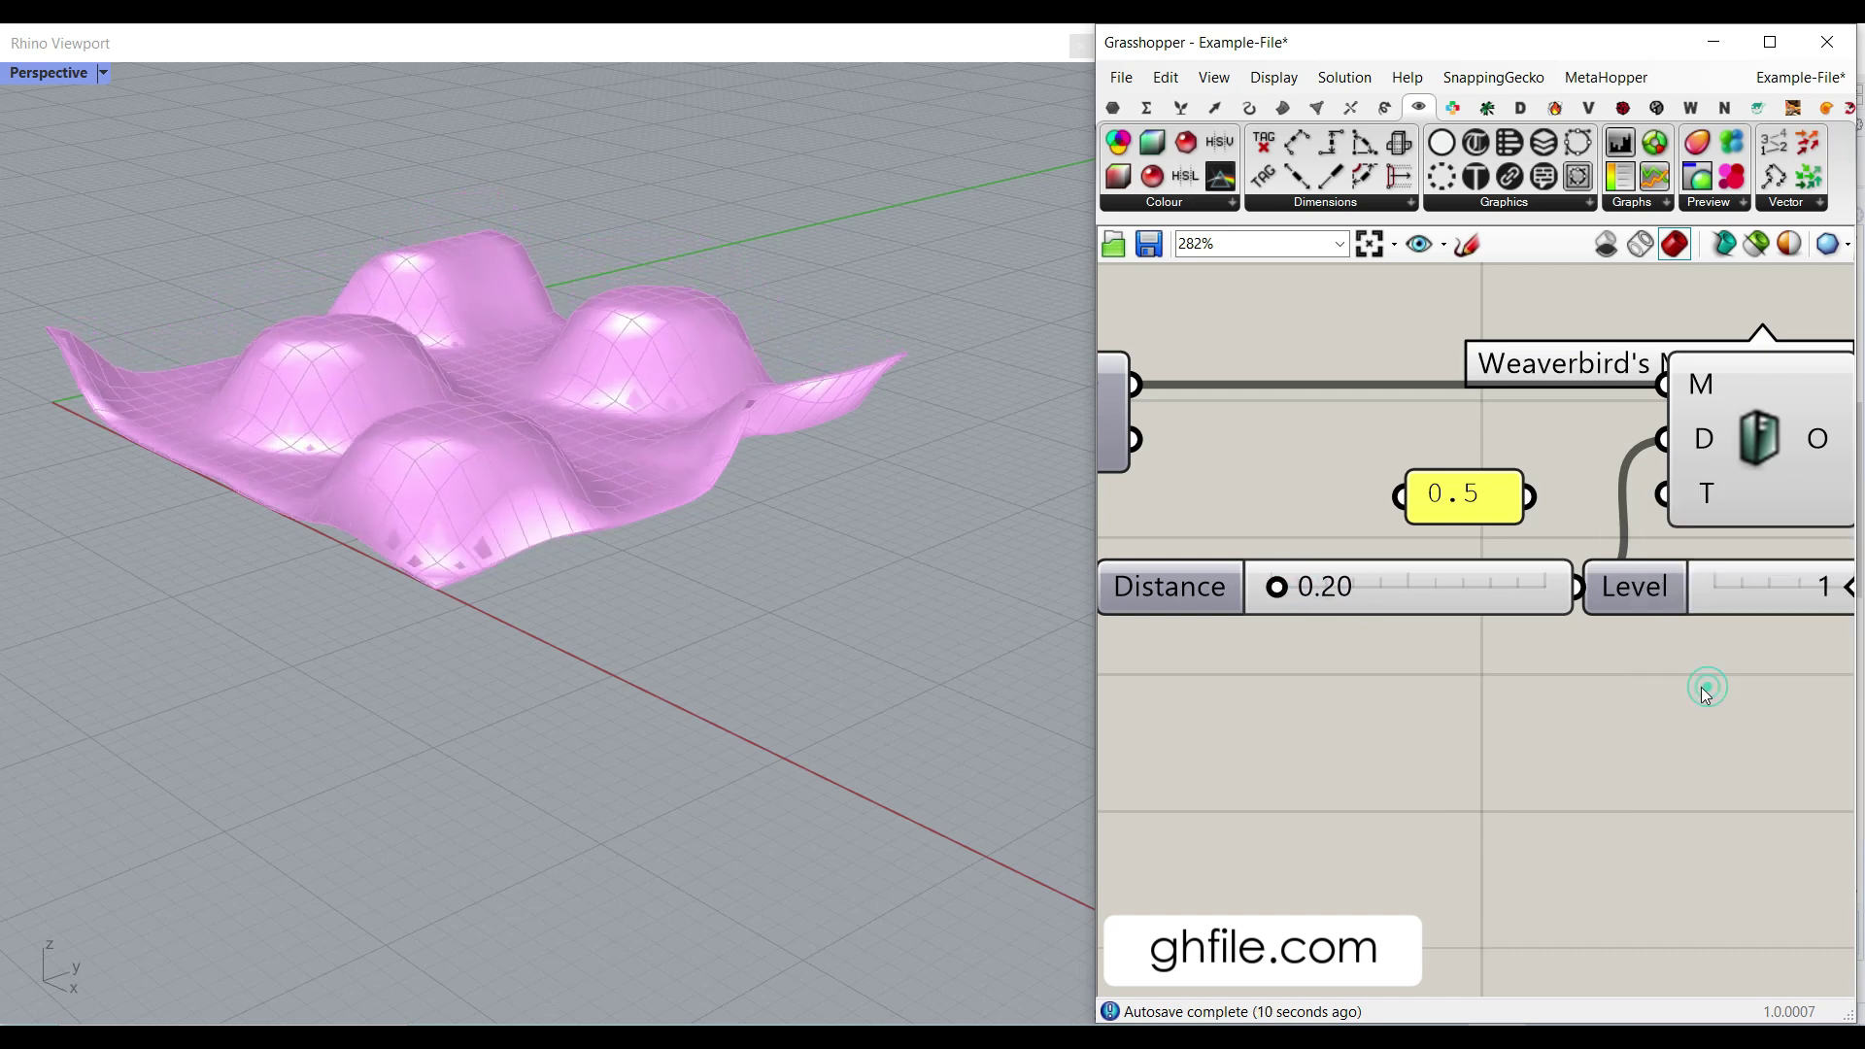
left_click_drag(1276, 589, 1296, 590)
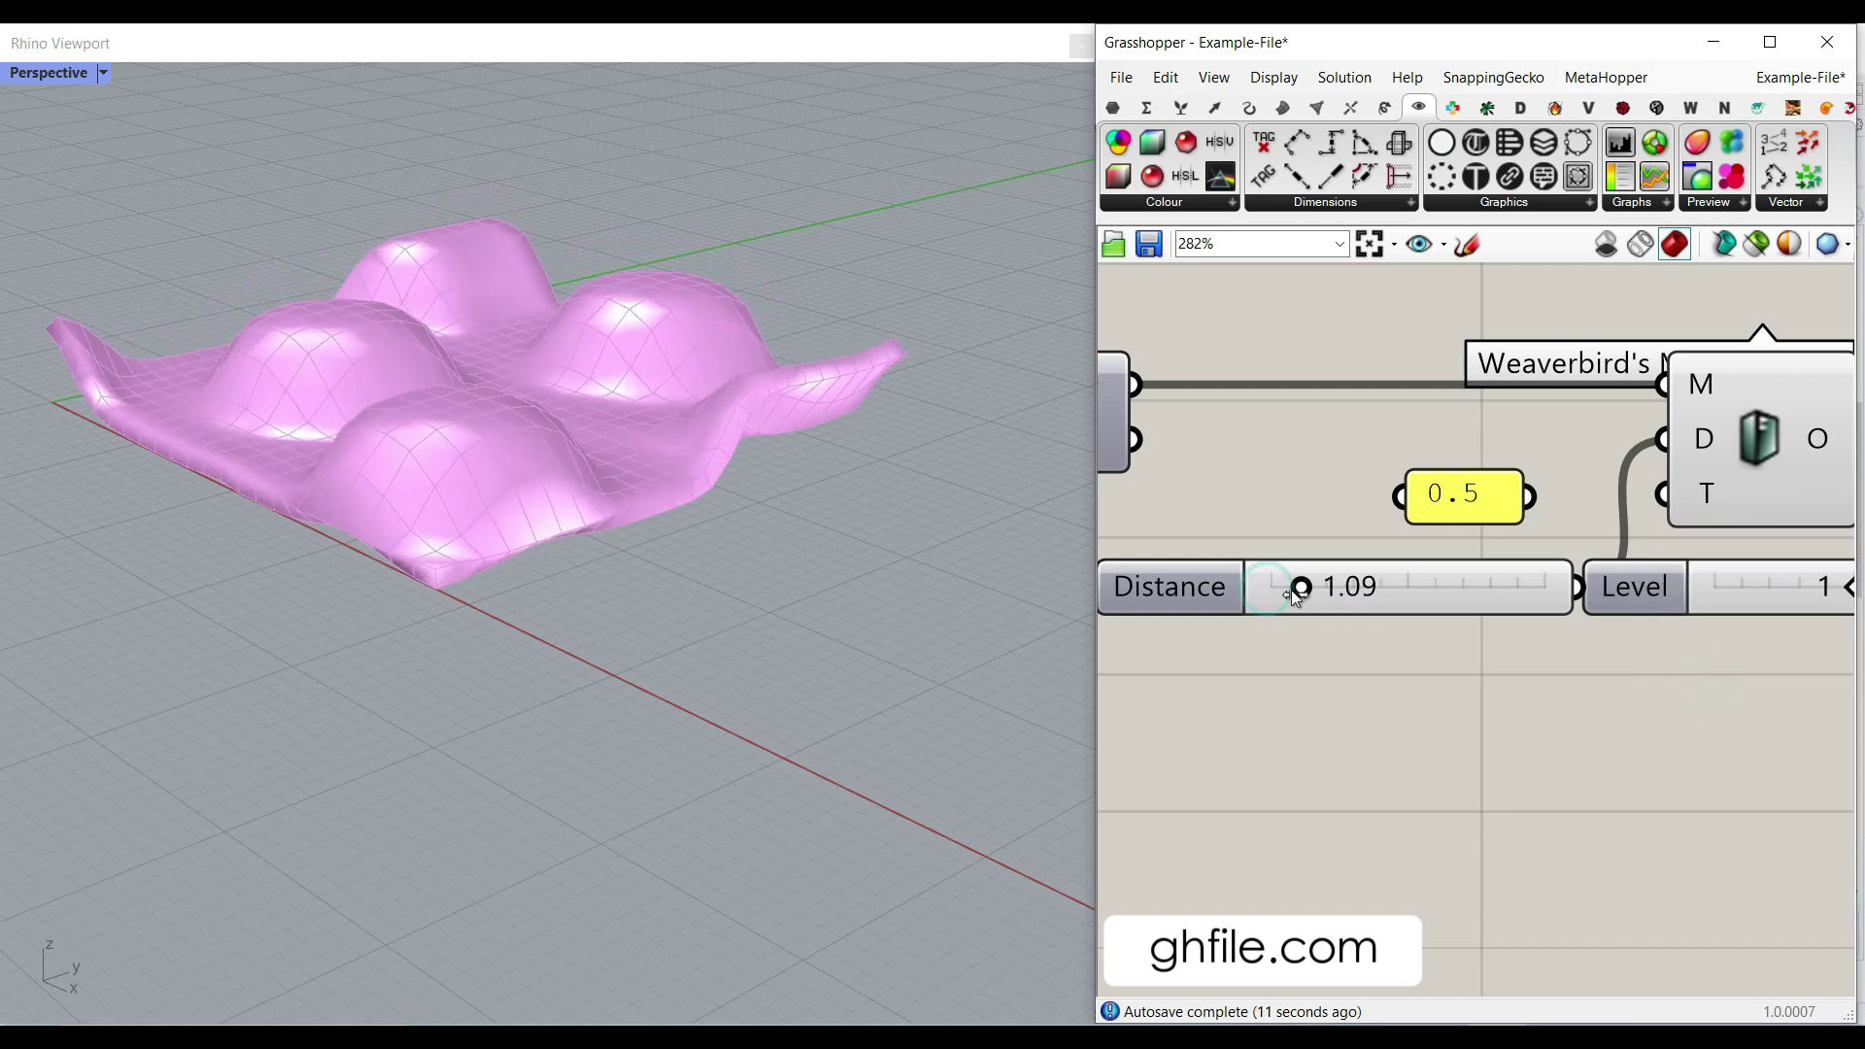
right_click(1684, 510)
left_click(1708, 746)
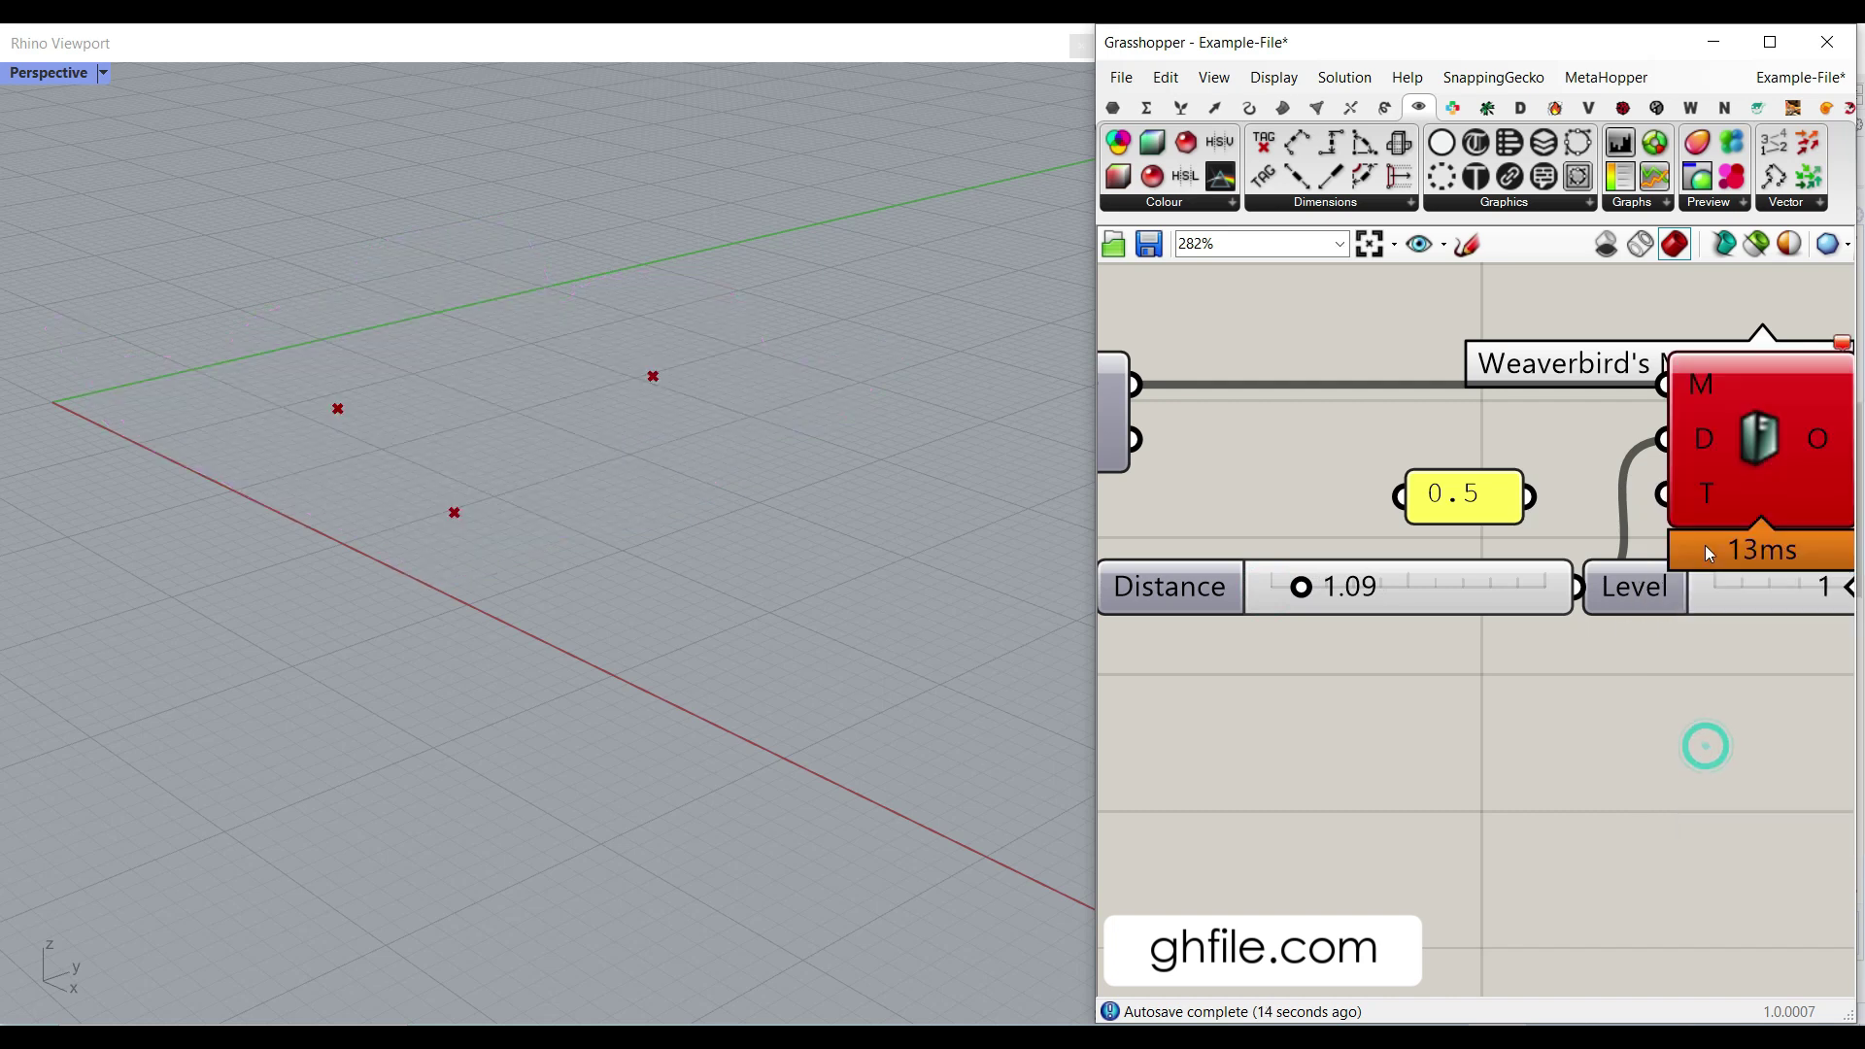
- Switch Mesh Thicken's type back from Planes Intersections and set the Distance slider to 1.05
right_click(1710, 535)
left_click(1701, 707)
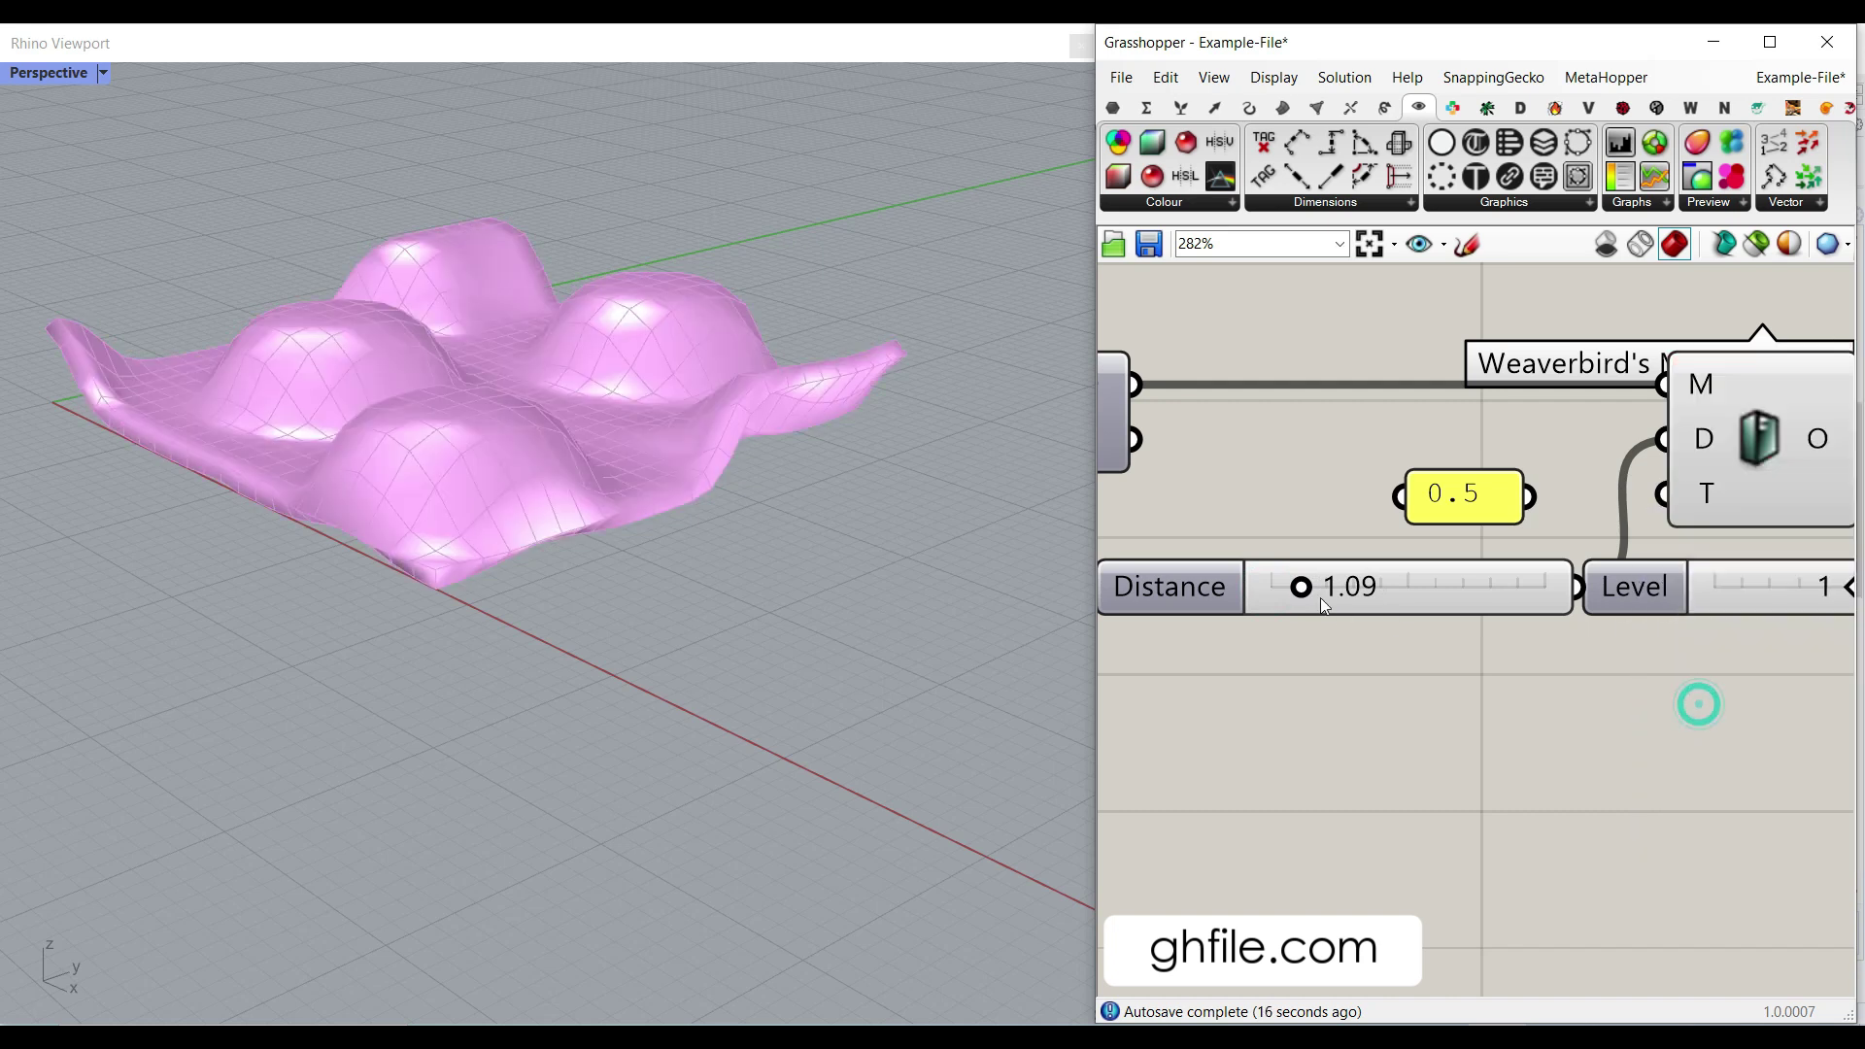
left_click_drag(1302, 593, 1300, 590)
scroll(1319, 572, "down", 3)
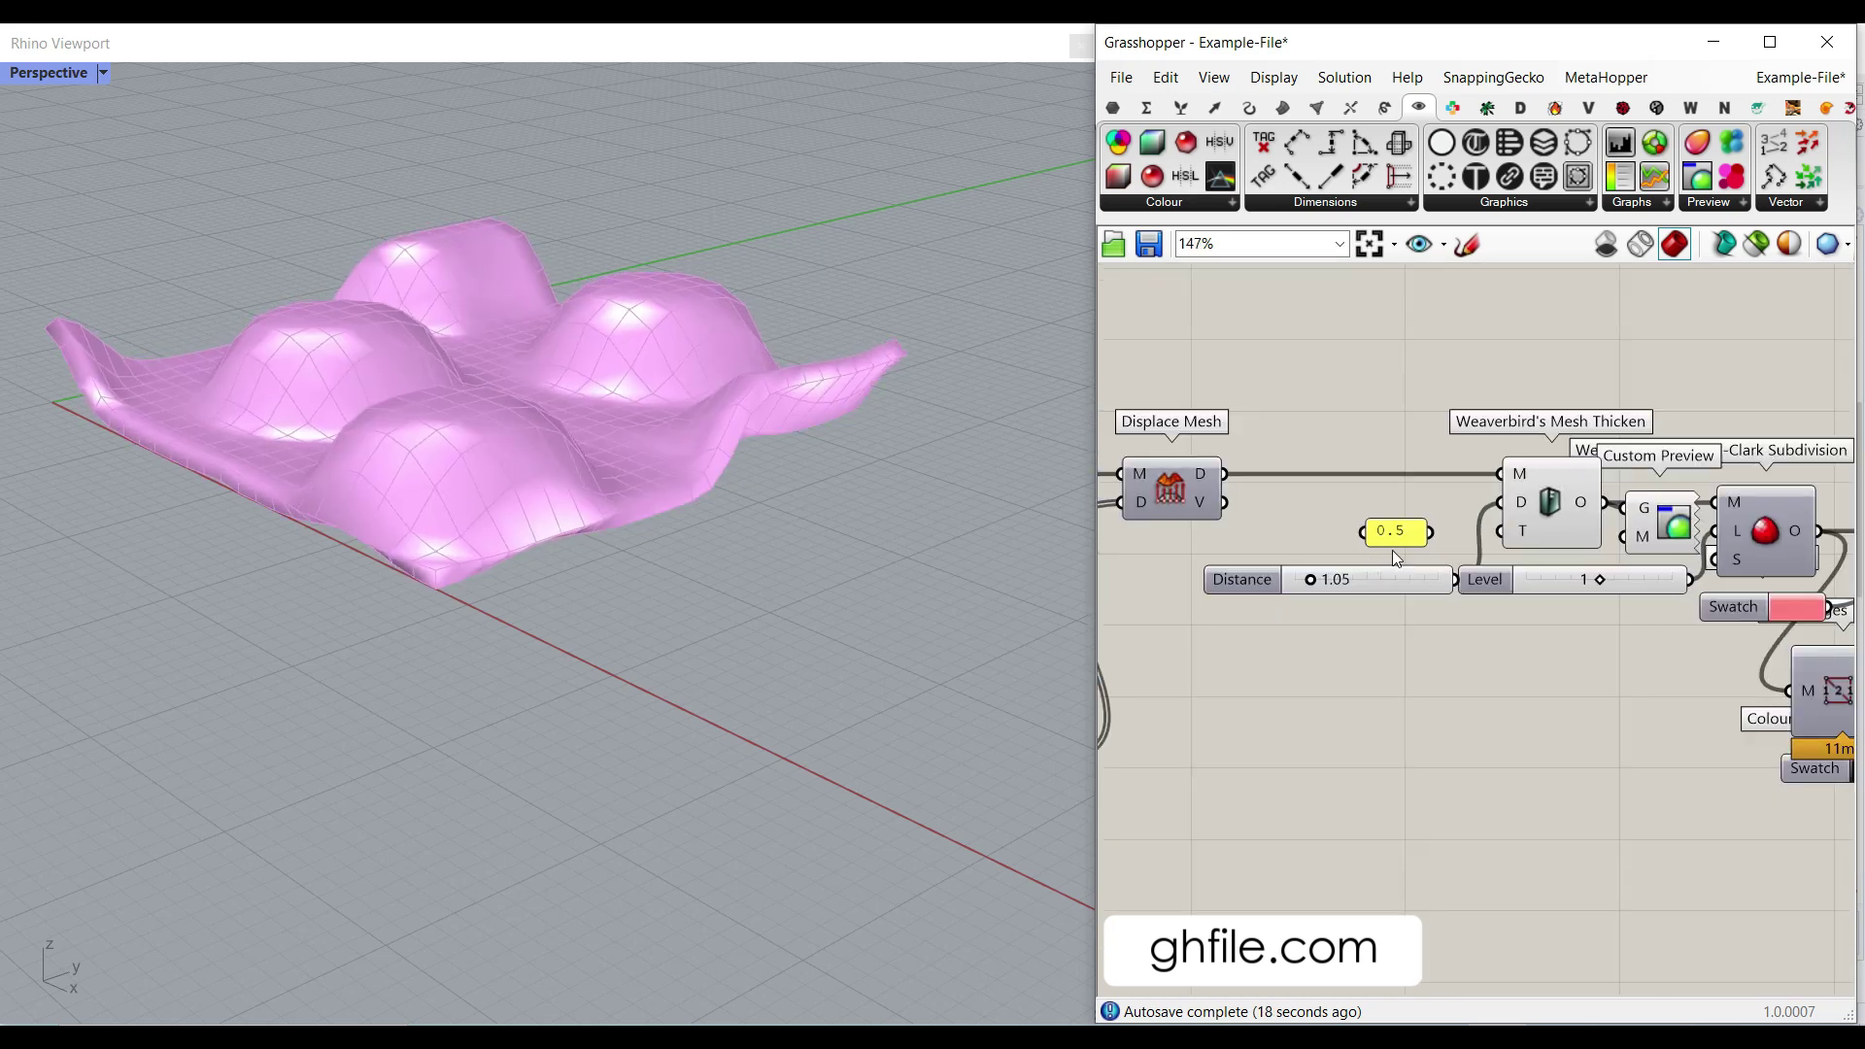
- Place an Offset Mesh component from the plug-in's mesh tools on the canvas near Mesh Thicken
left_click(1757, 107)
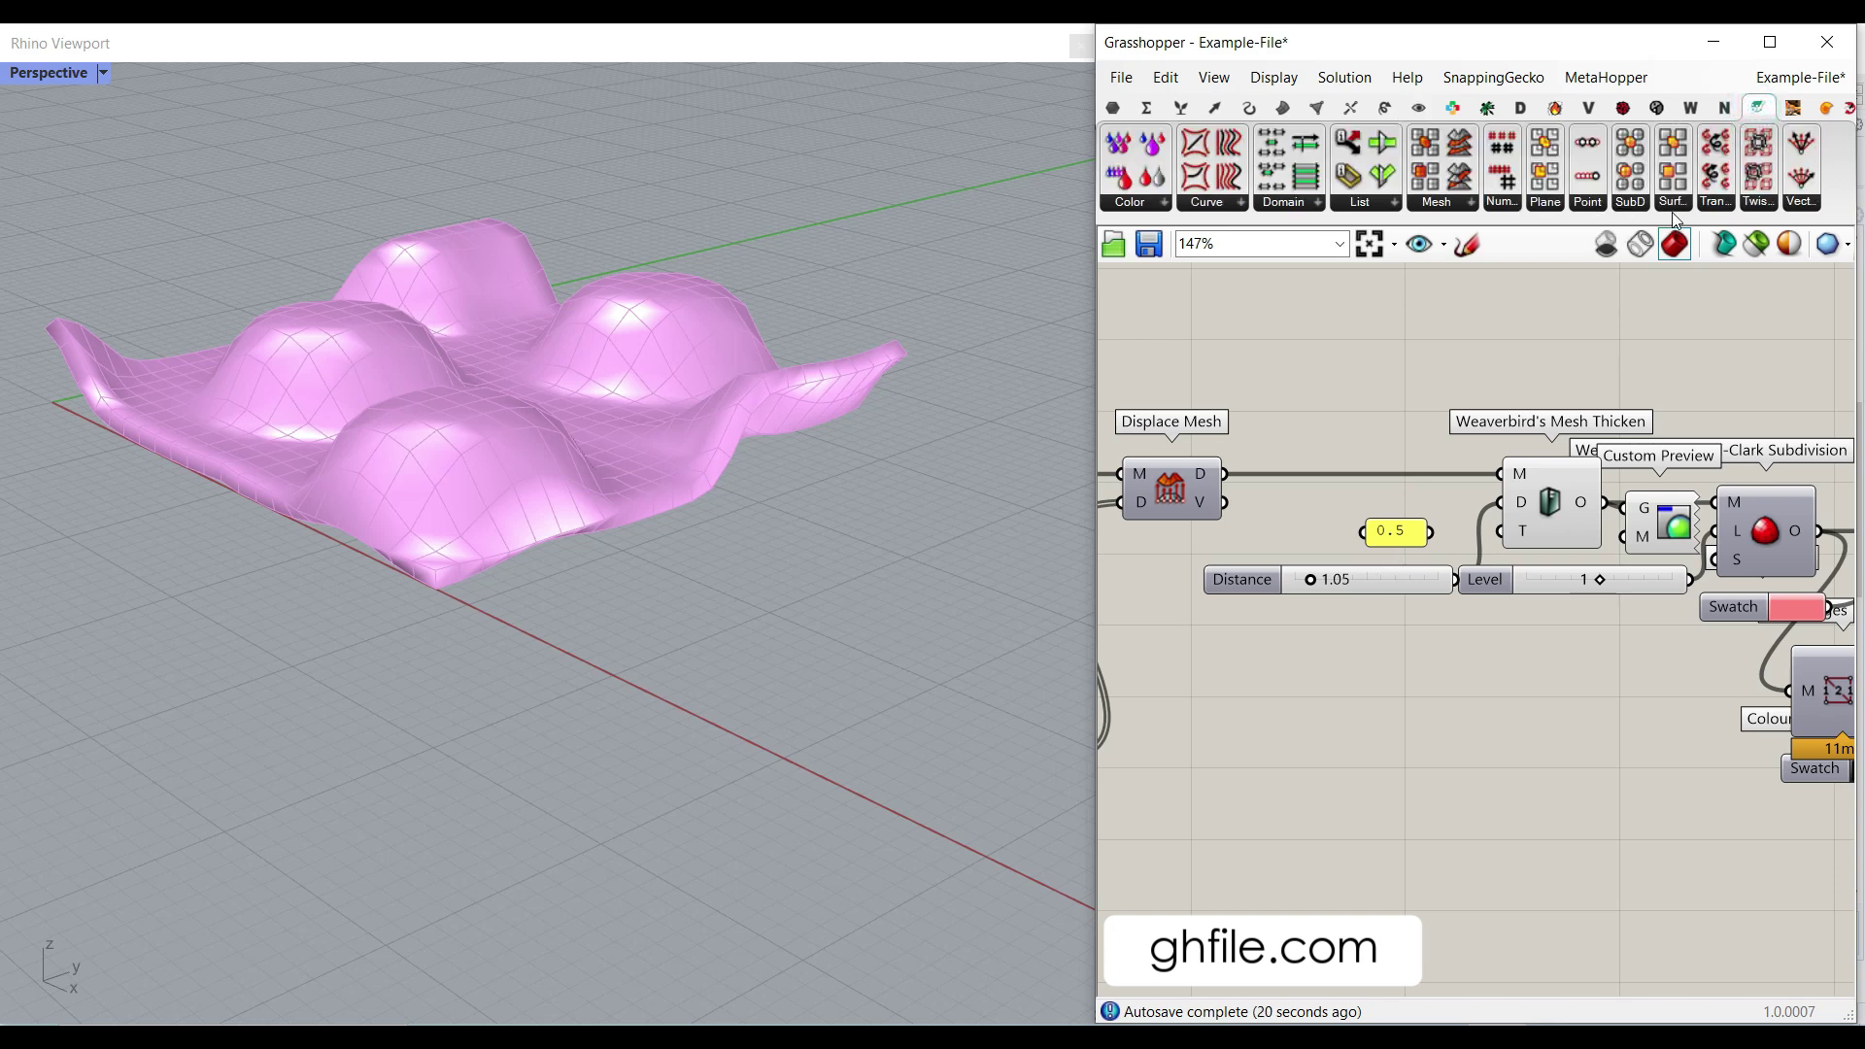
left_click(1472, 203)
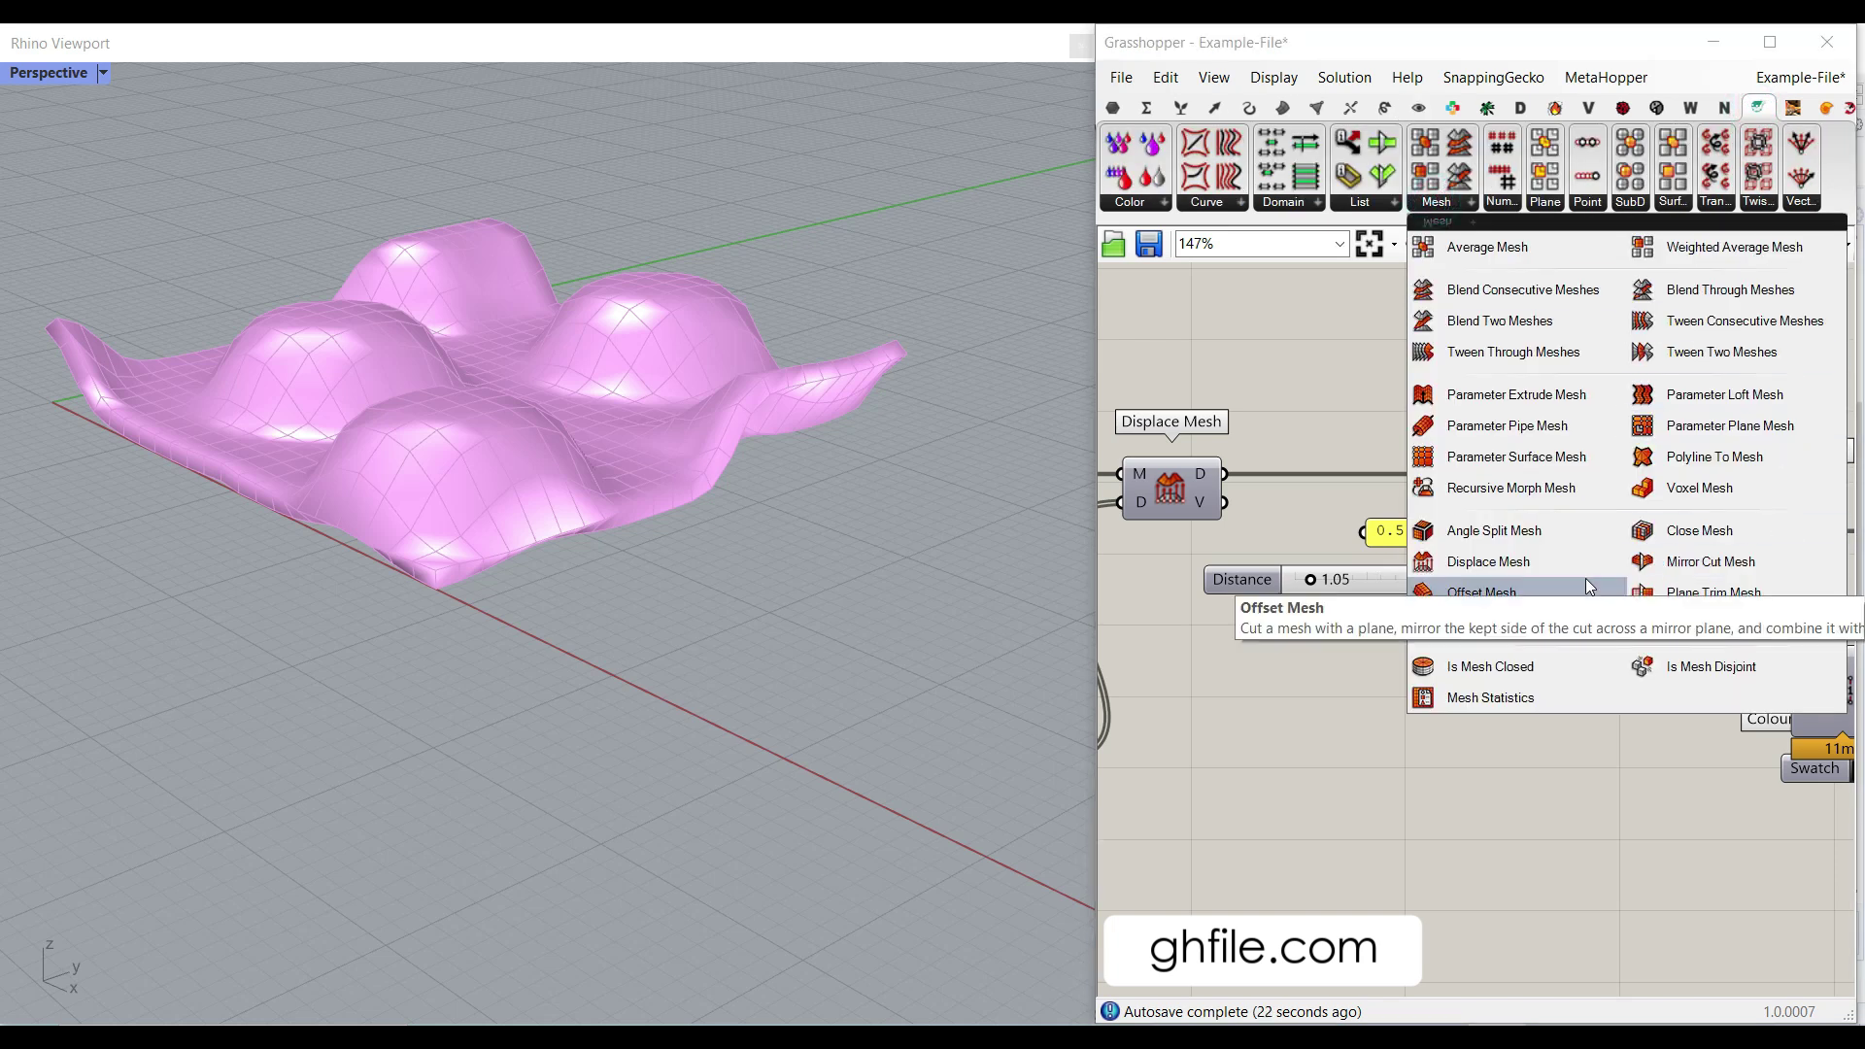
left_click_drag(1482, 592, 1378, 397)
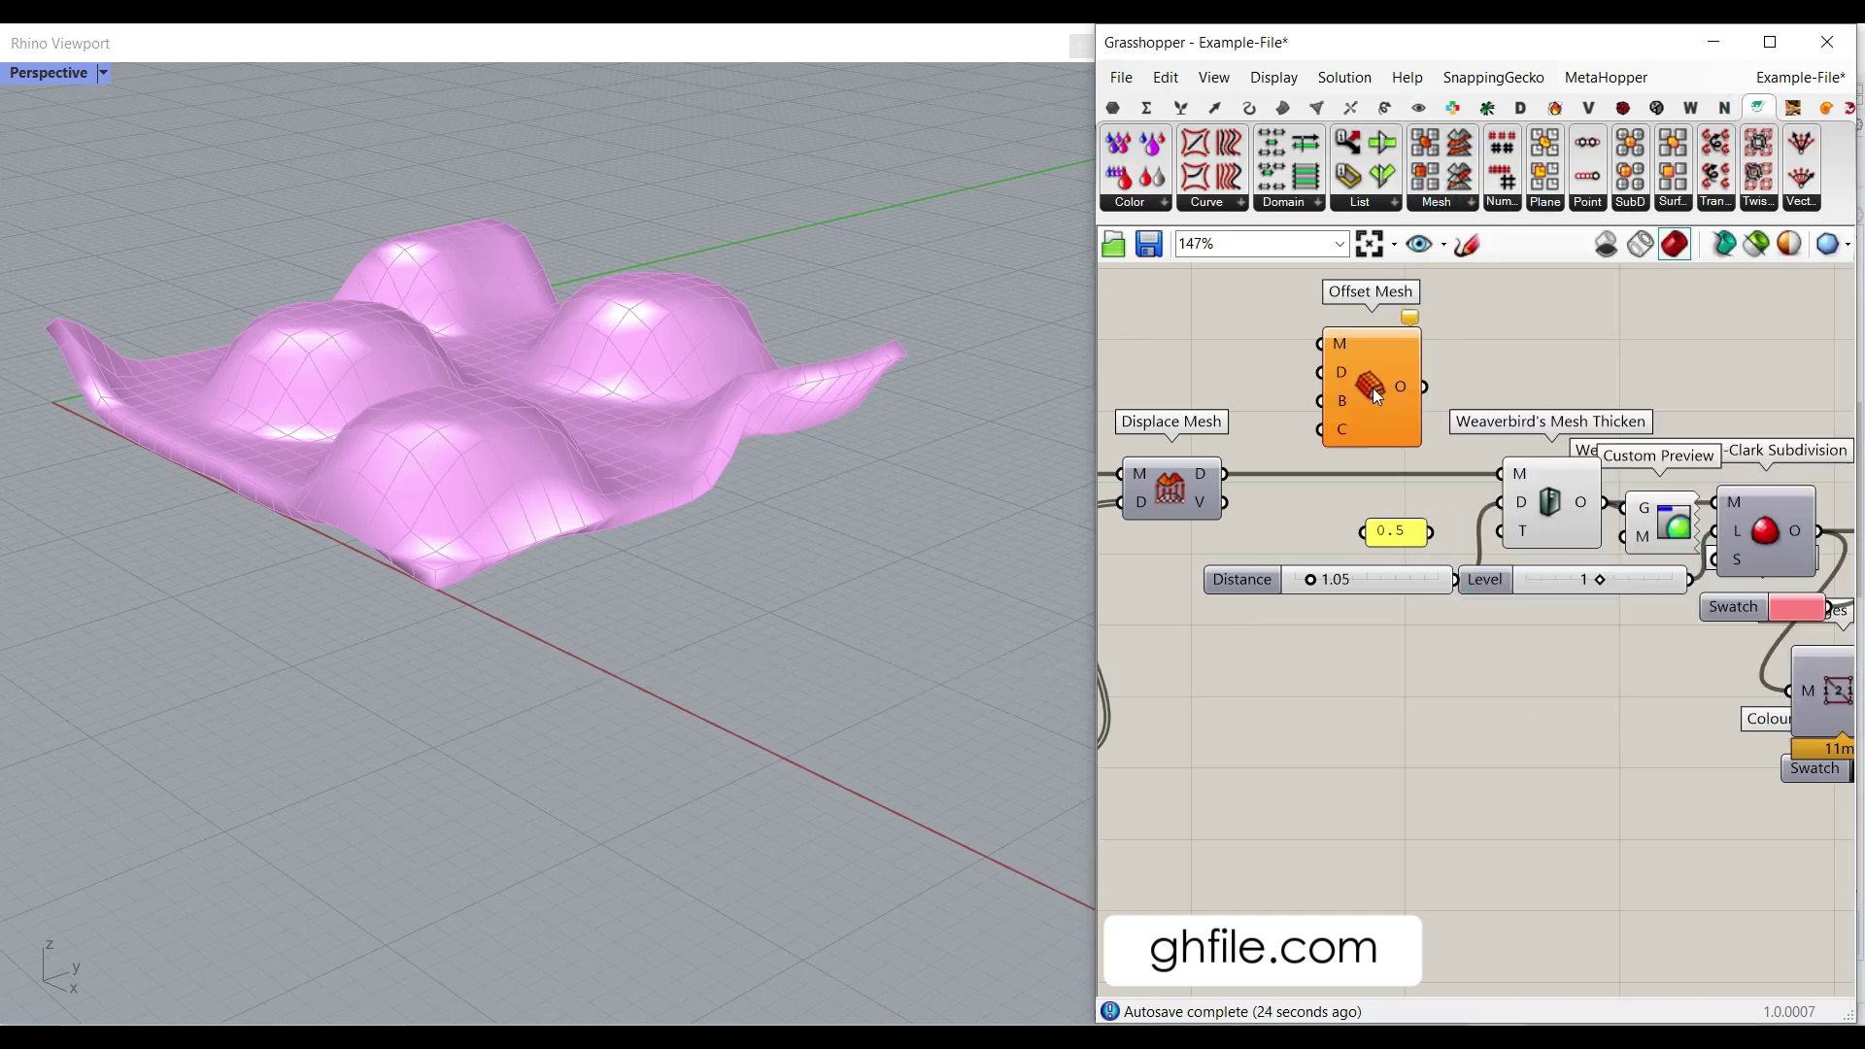
scroll(1250, 443, "up", 2)
- Wire the displaced mesh and the Distance slider into Offset Mesh and set the slider to 1.45
left_click_drag(1222, 476, 1520, 336)
left_click_drag(1414, 620, 1518, 377)
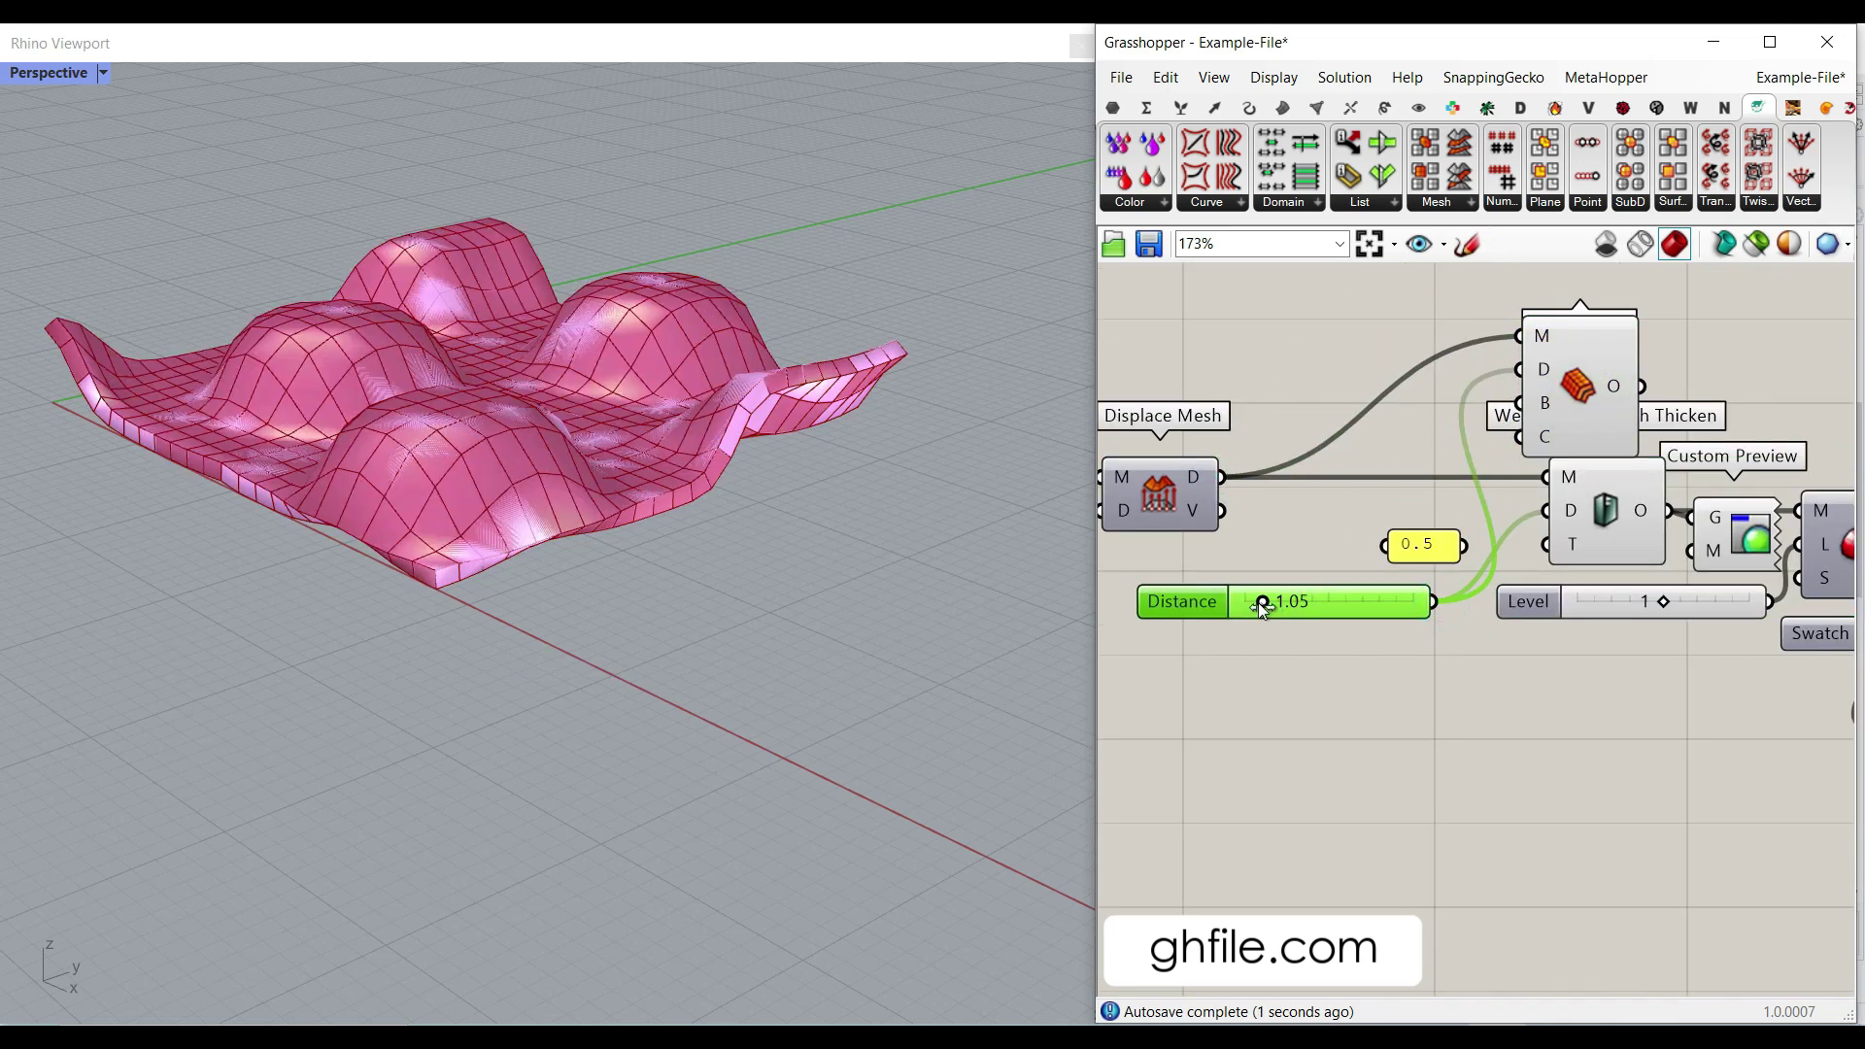
left_click_drag(1262, 604, 1269, 602)
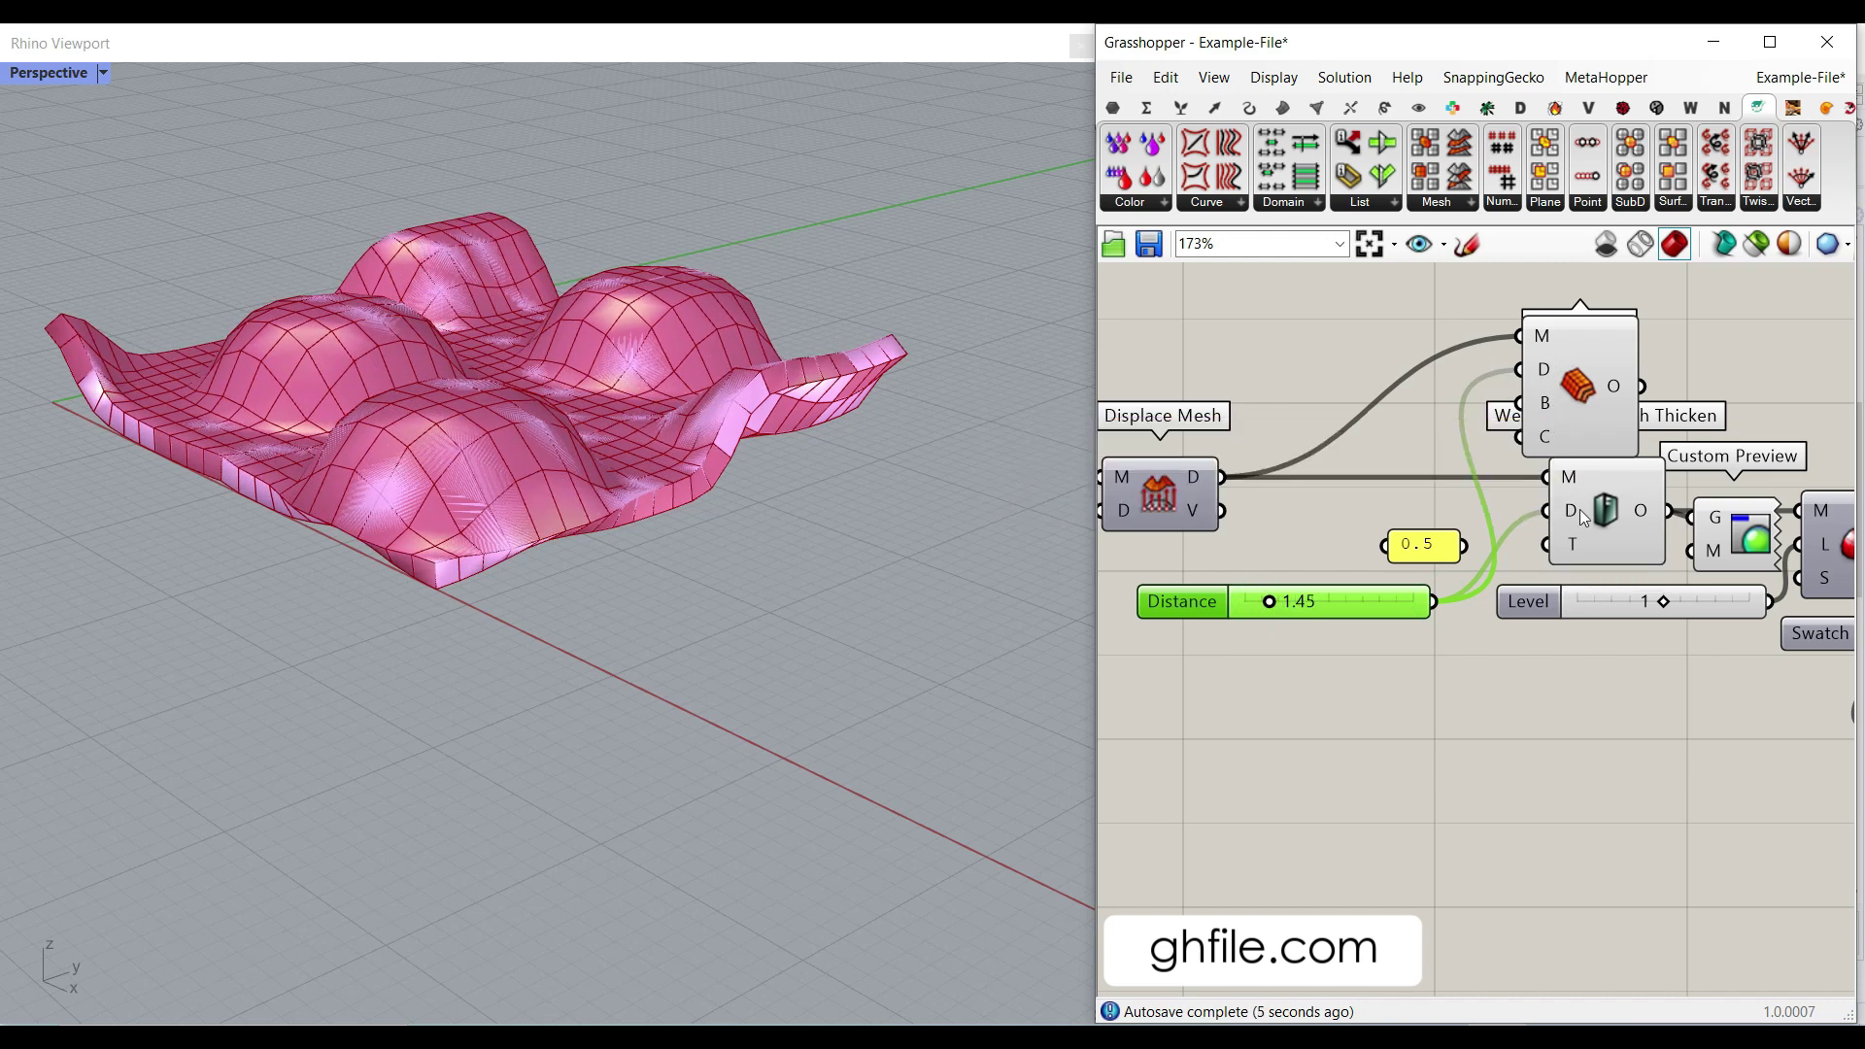
- Delete the unused 0.5 panel and the Custom Preview attached to Mesh Thicken
right_click_drag(1537, 425, 1391, 428)
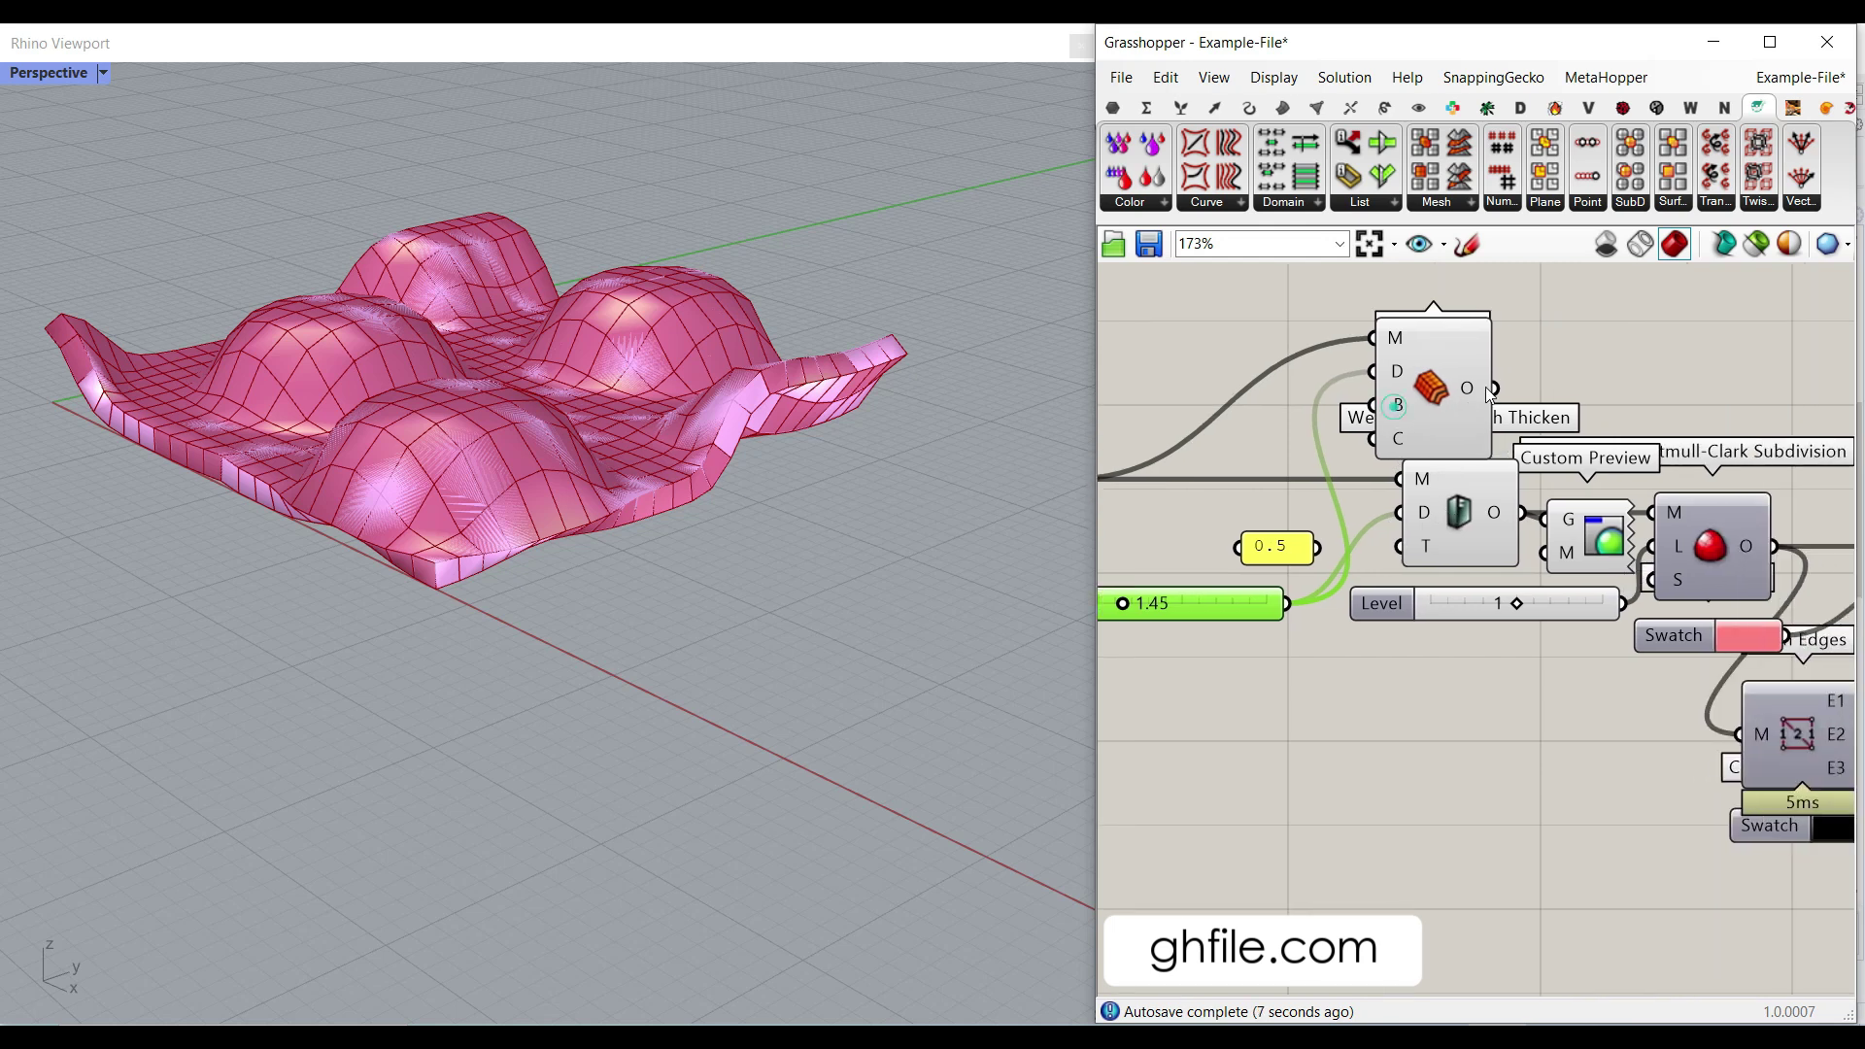
left_click(1564, 367)
left_click(1280, 550)
key("Delete")
left_click_drag(1449, 528, 1396, 535)
left_click_drag(1607, 554, 1601, 440)
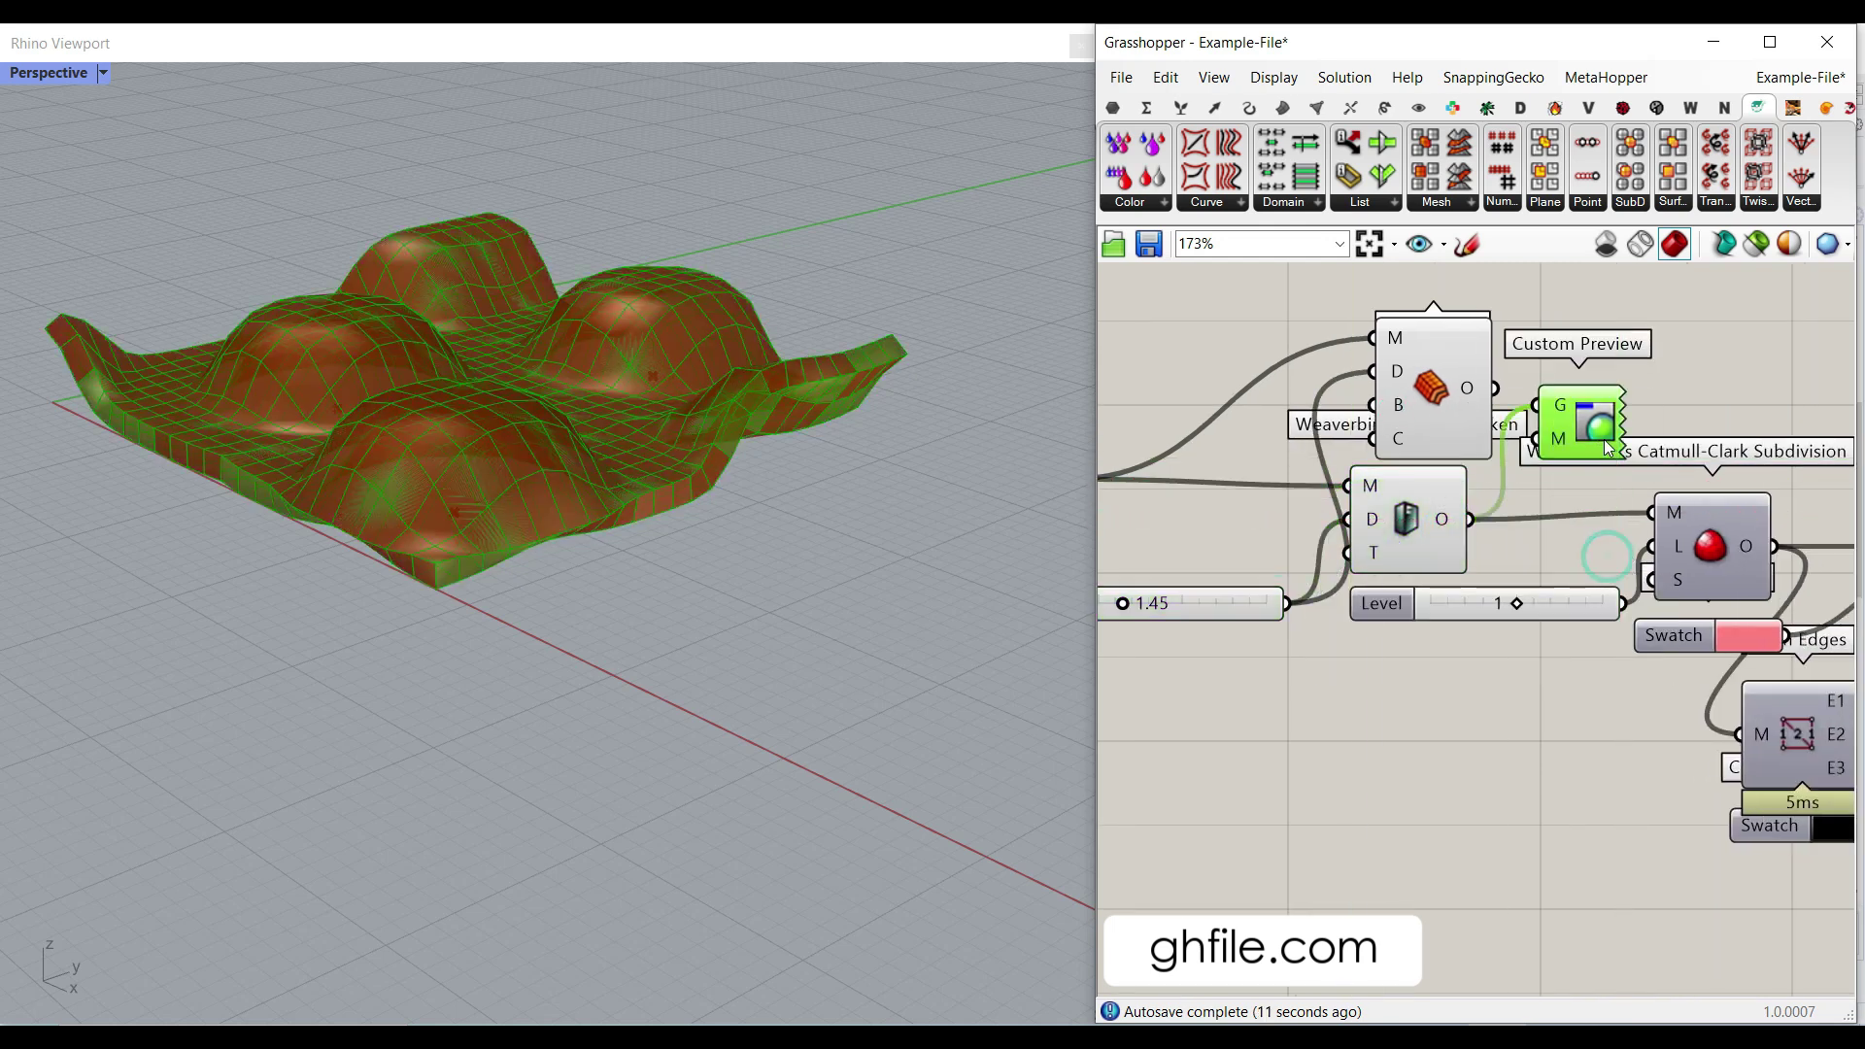
key("Delete")
- Locate Weaverbird's Catmull-Clark Subdivision among the components and feed its mesh input from Offset Mesh instead of Mesh Thicken
right_click_drag(1553, 486, 1351, 451)
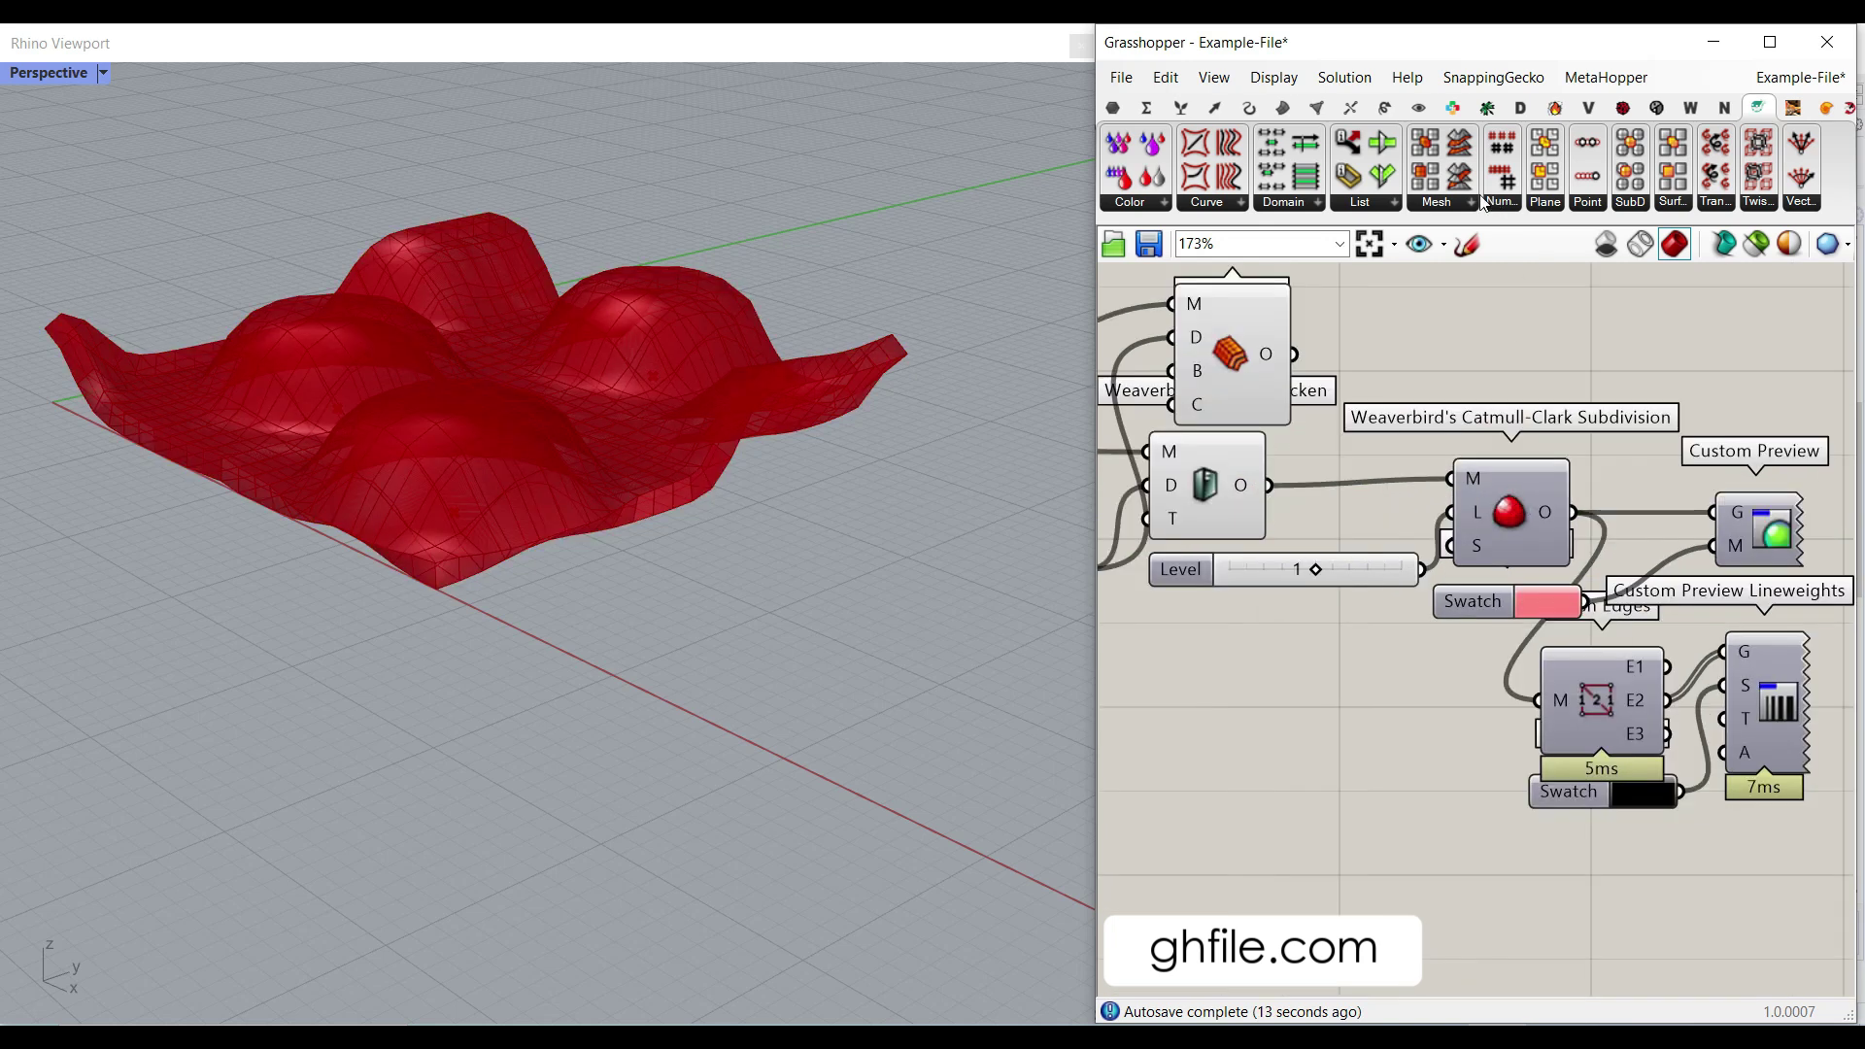
left_click(1498, 513, "ctrl+alt")
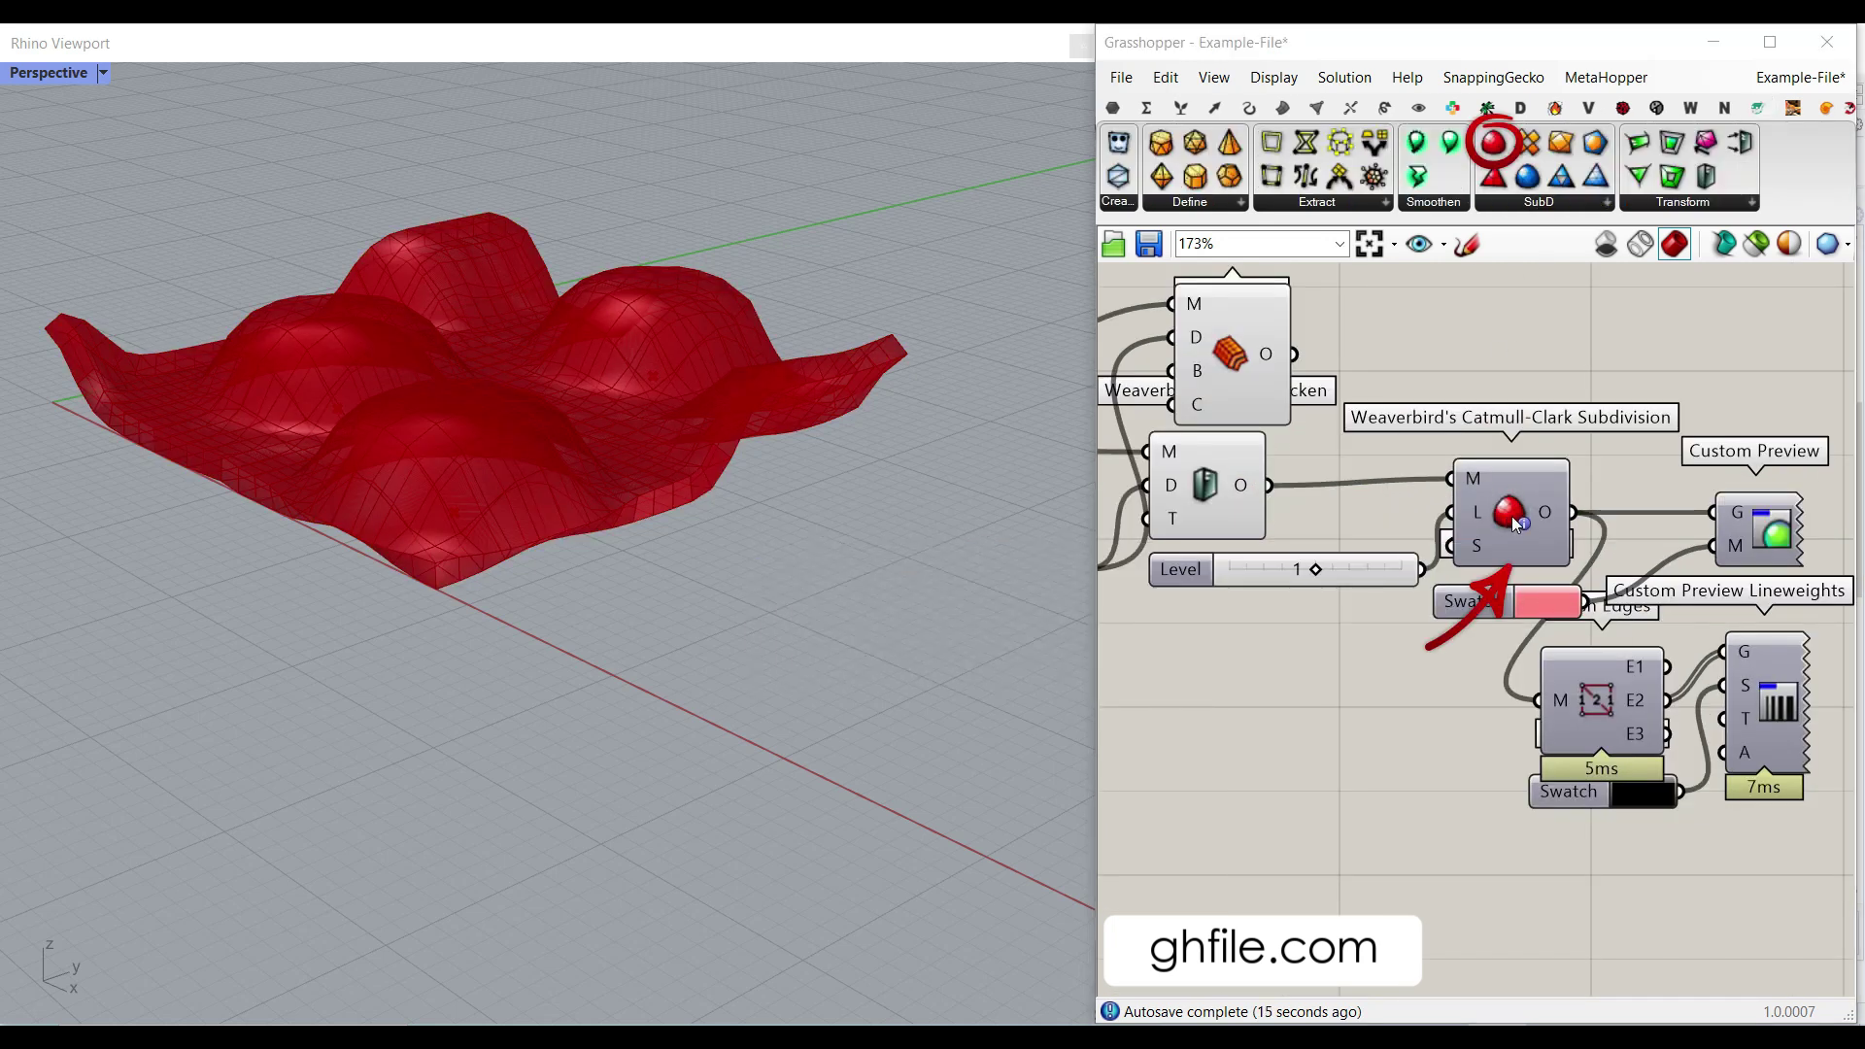
left_click(1394, 401)
left_click_drag(1396, 478, 1450, 478)
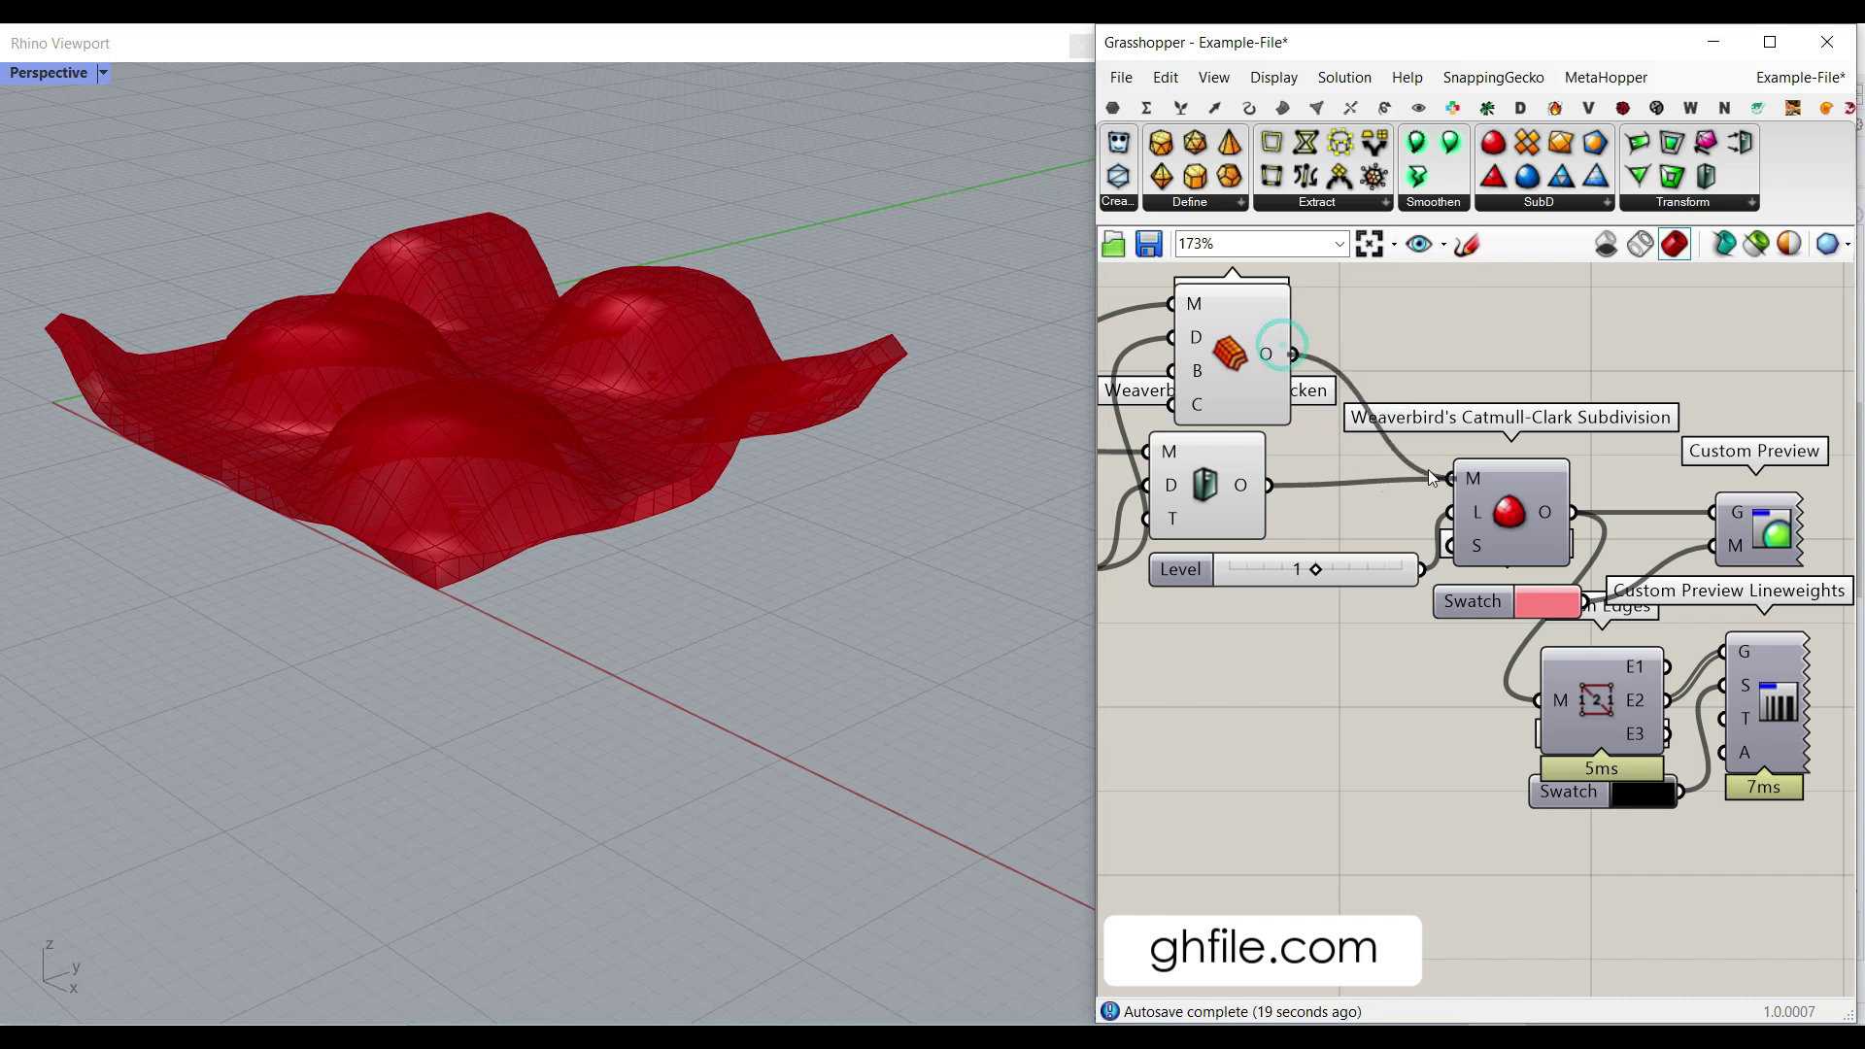
- Hide the Offset Mesh and Mesh Thicken previews and turn on the Custom Preview fed by Catmull-Clark Subdivision
right_click(1224, 335)
left_click(1258, 384)
right_click(1795, 527)
left_click(1775, 561)
right_click(1205, 476)
left_click(1251, 516)
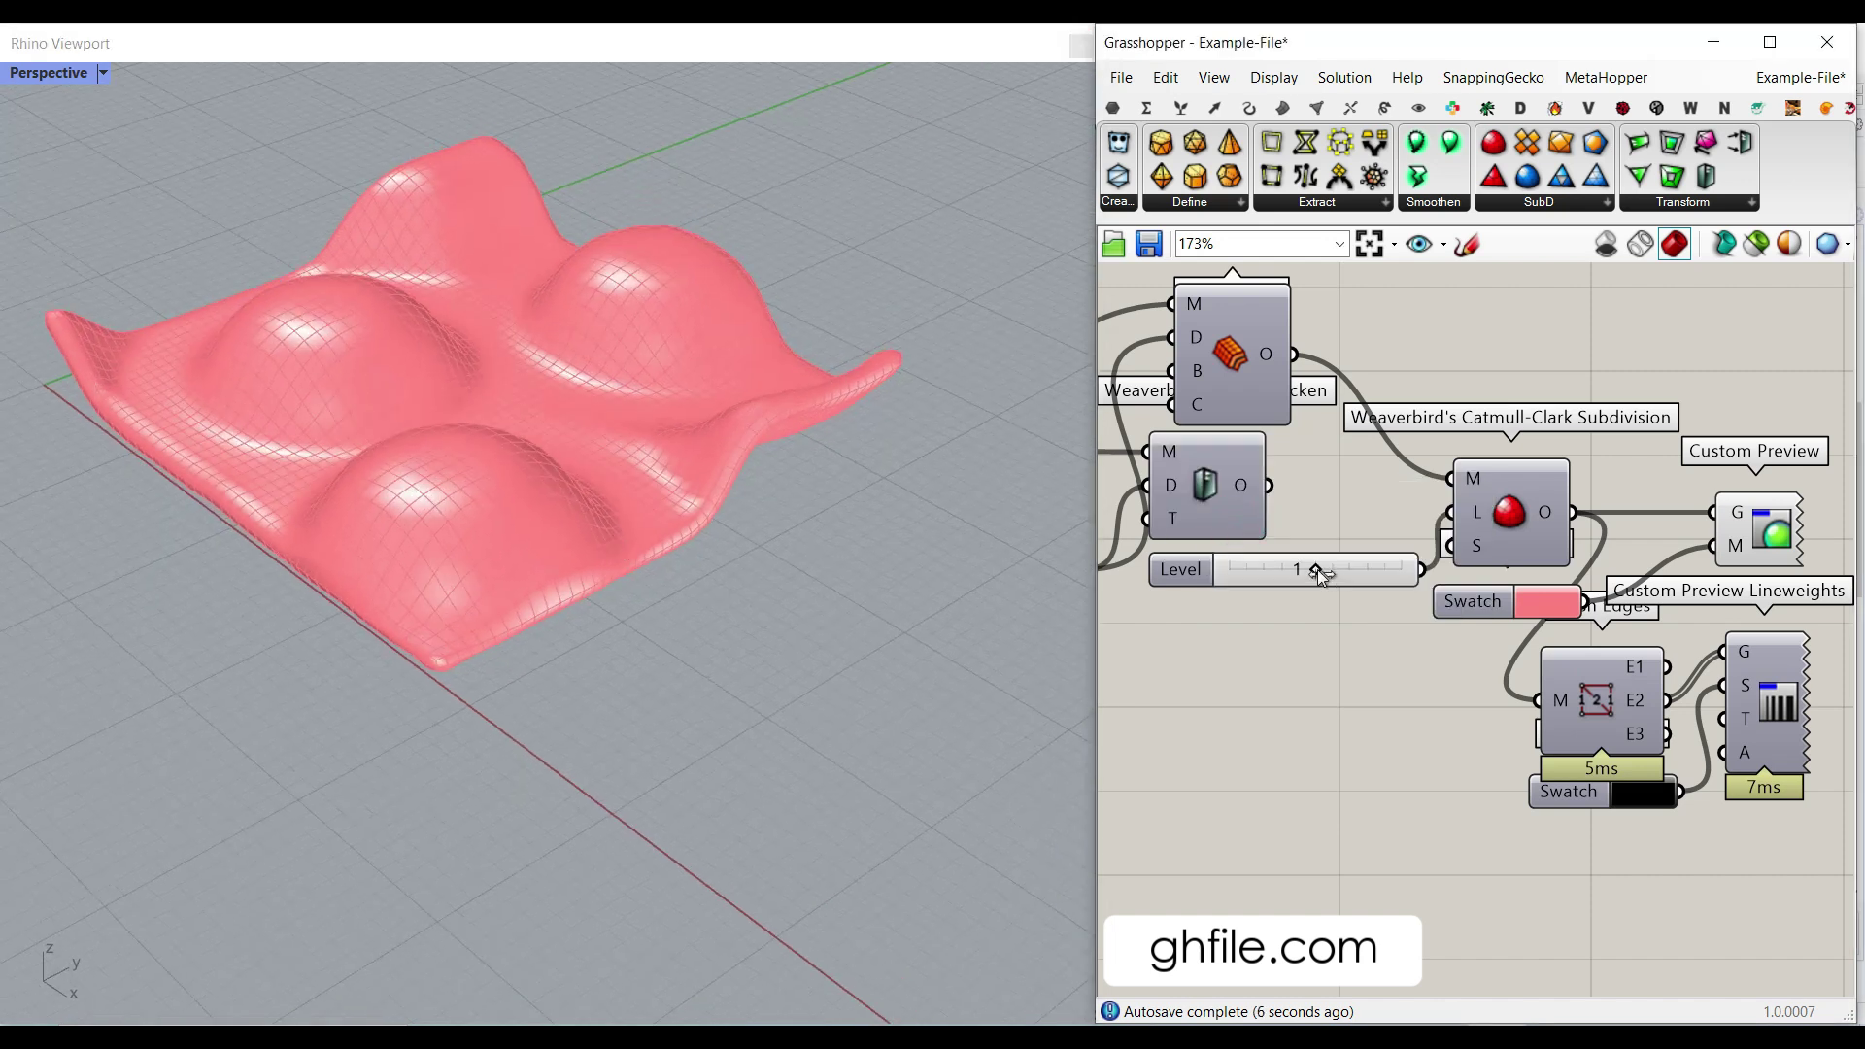
- Set the subdivision Level slider to 2 and inspect the smoothed mesh from another angle
left_click_drag(1317, 568, 1395, 572)
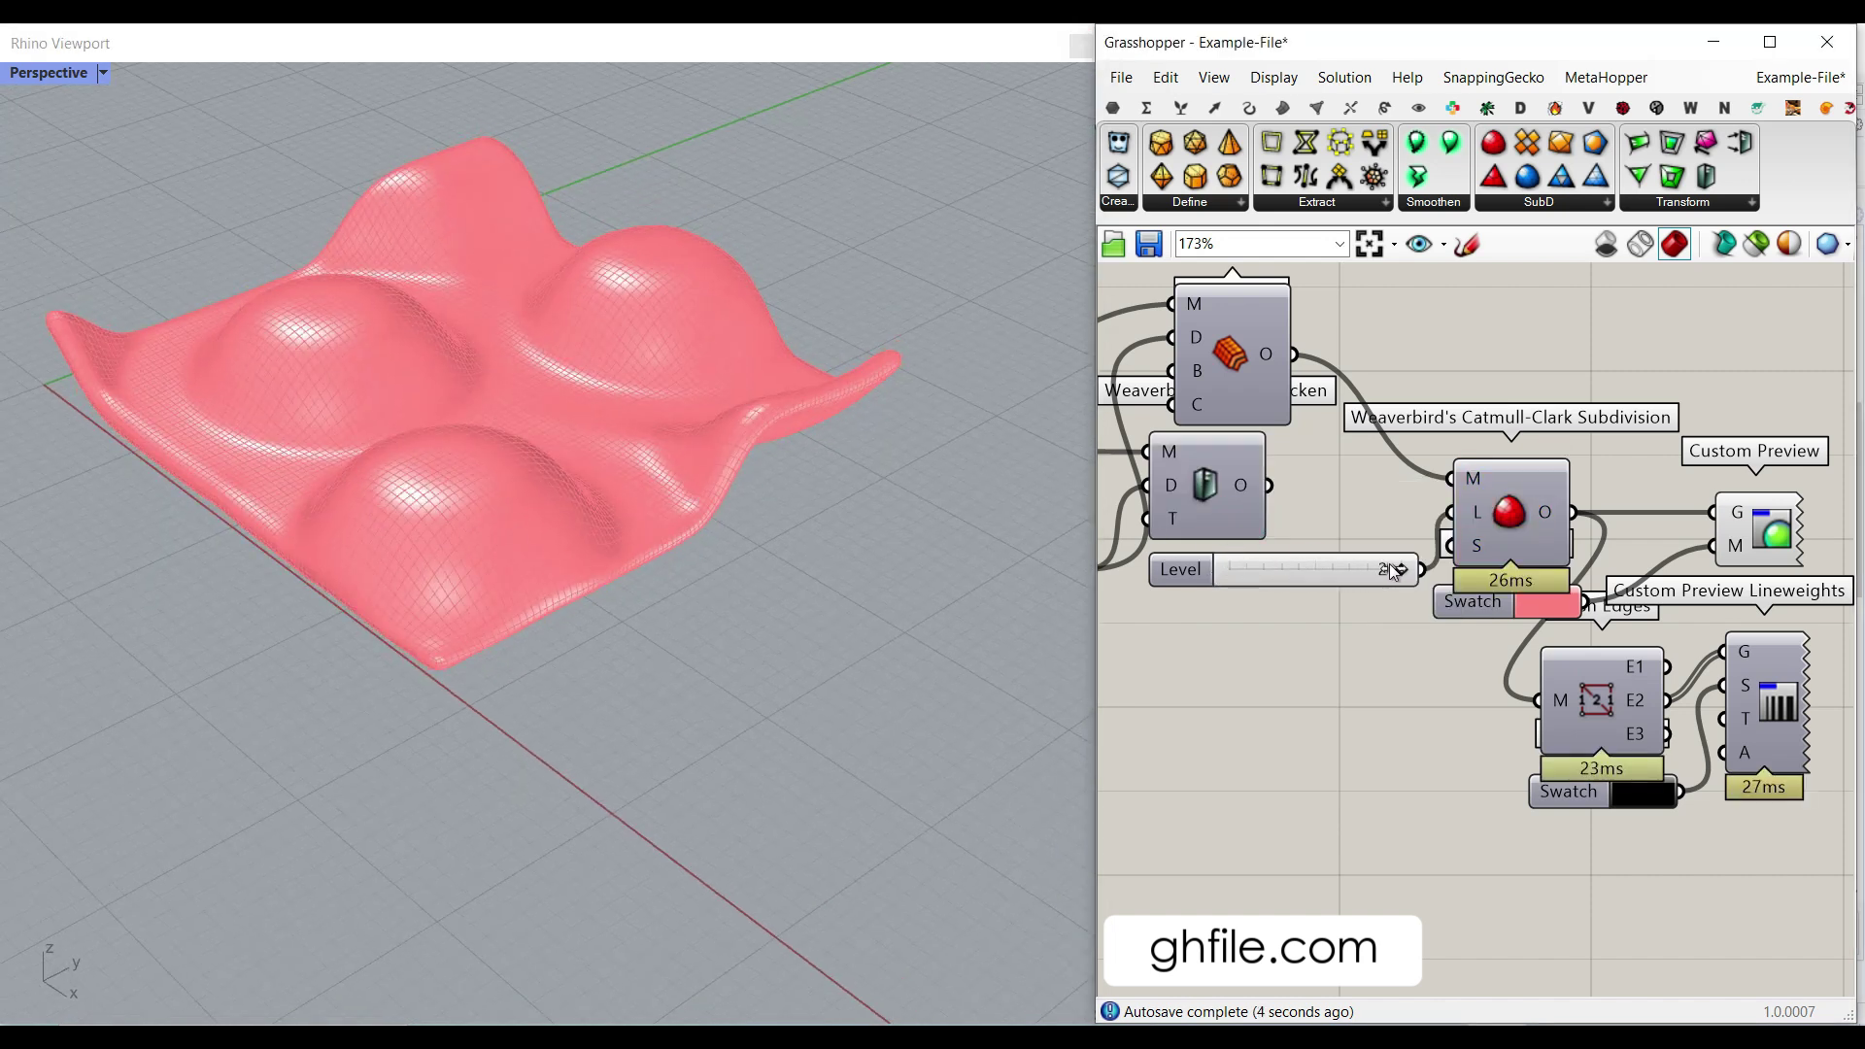
right_click_drag(670, 598, 714, 600)
left_click(1231, 712)
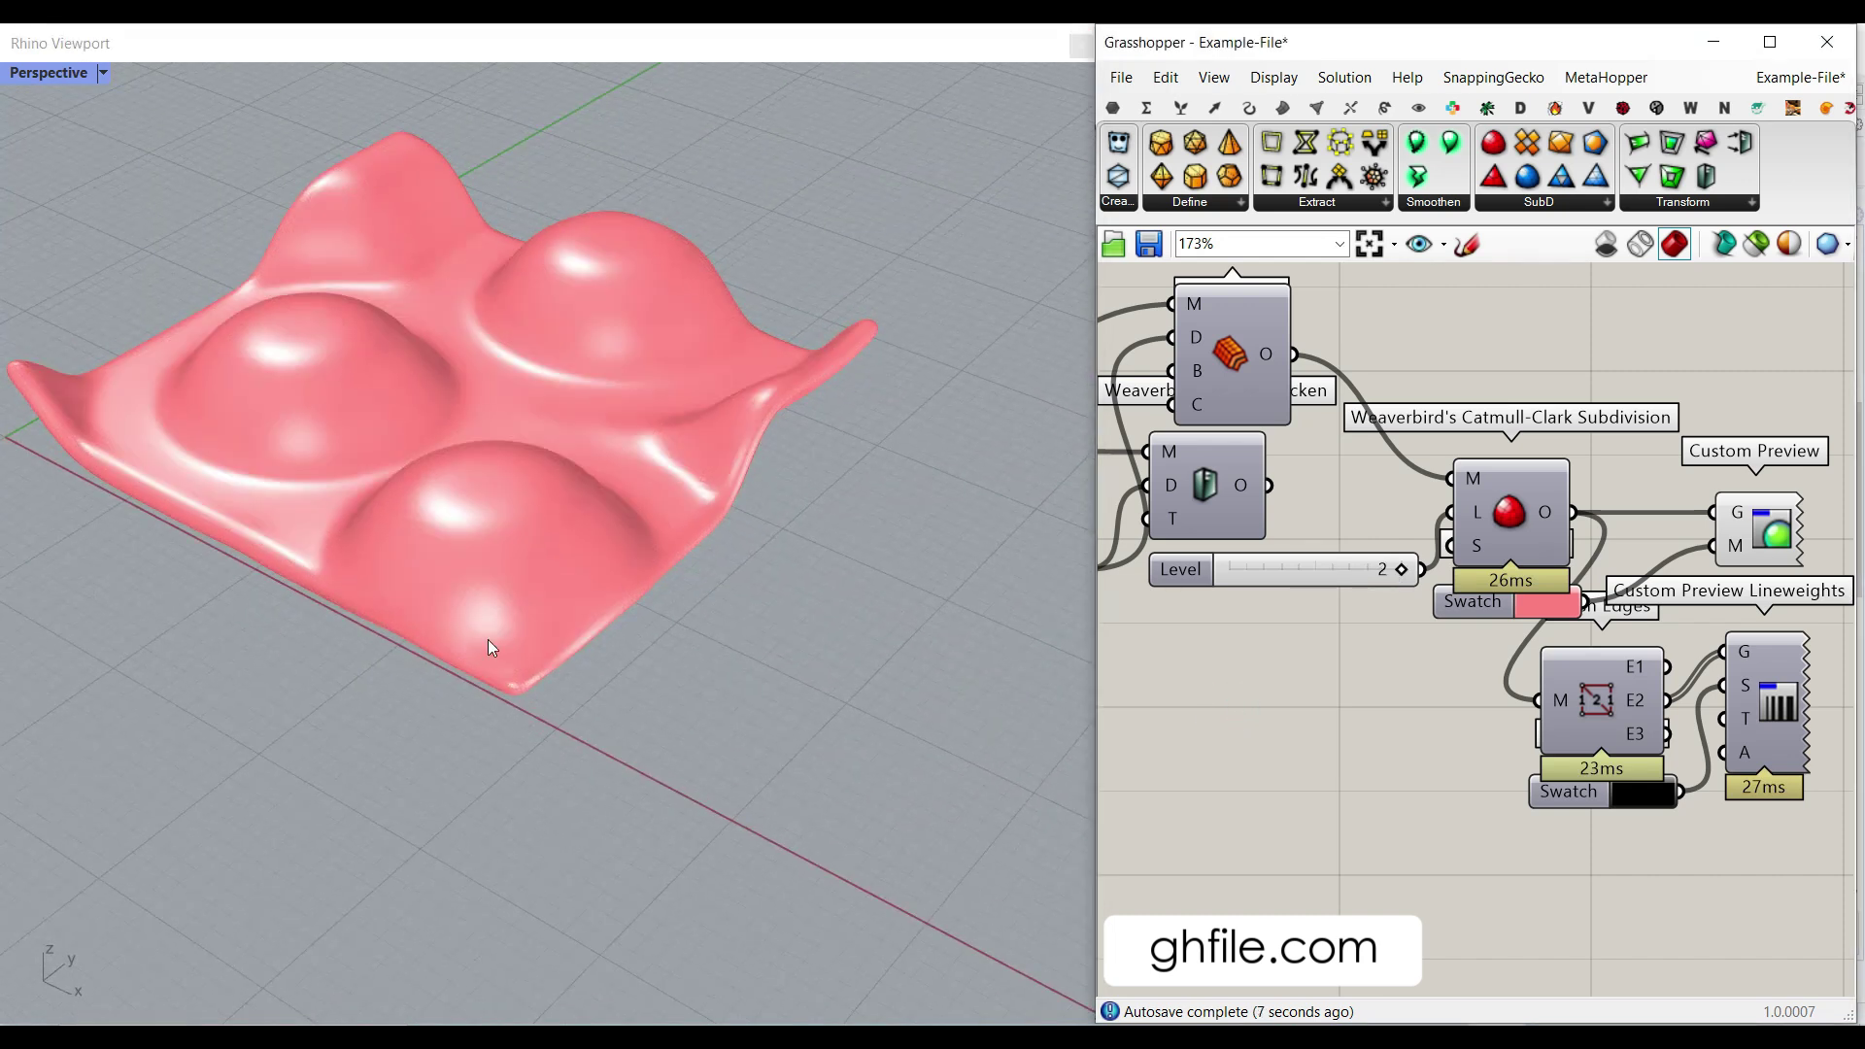
right_click_drag(464, 598, 680, 602)
- Readjust the curve handles of both Graph Mappers and the multiplier slider that control the wave shape
scroll(1559, 614, "down", 5)
right_click_drag(1368, 659, 1605, 618)
scroll(1613, 626, "down", 2)
right_click_drag(1247, 619, 1327, 614)
scroll(1327, 614, "up", 5)
mouse_move(1633, 780)
left_mouse_down()
mouse_move(1560, 685)
mouse_move(1490, 653)
mouse_move(1601, 795)
left_mouse_up()
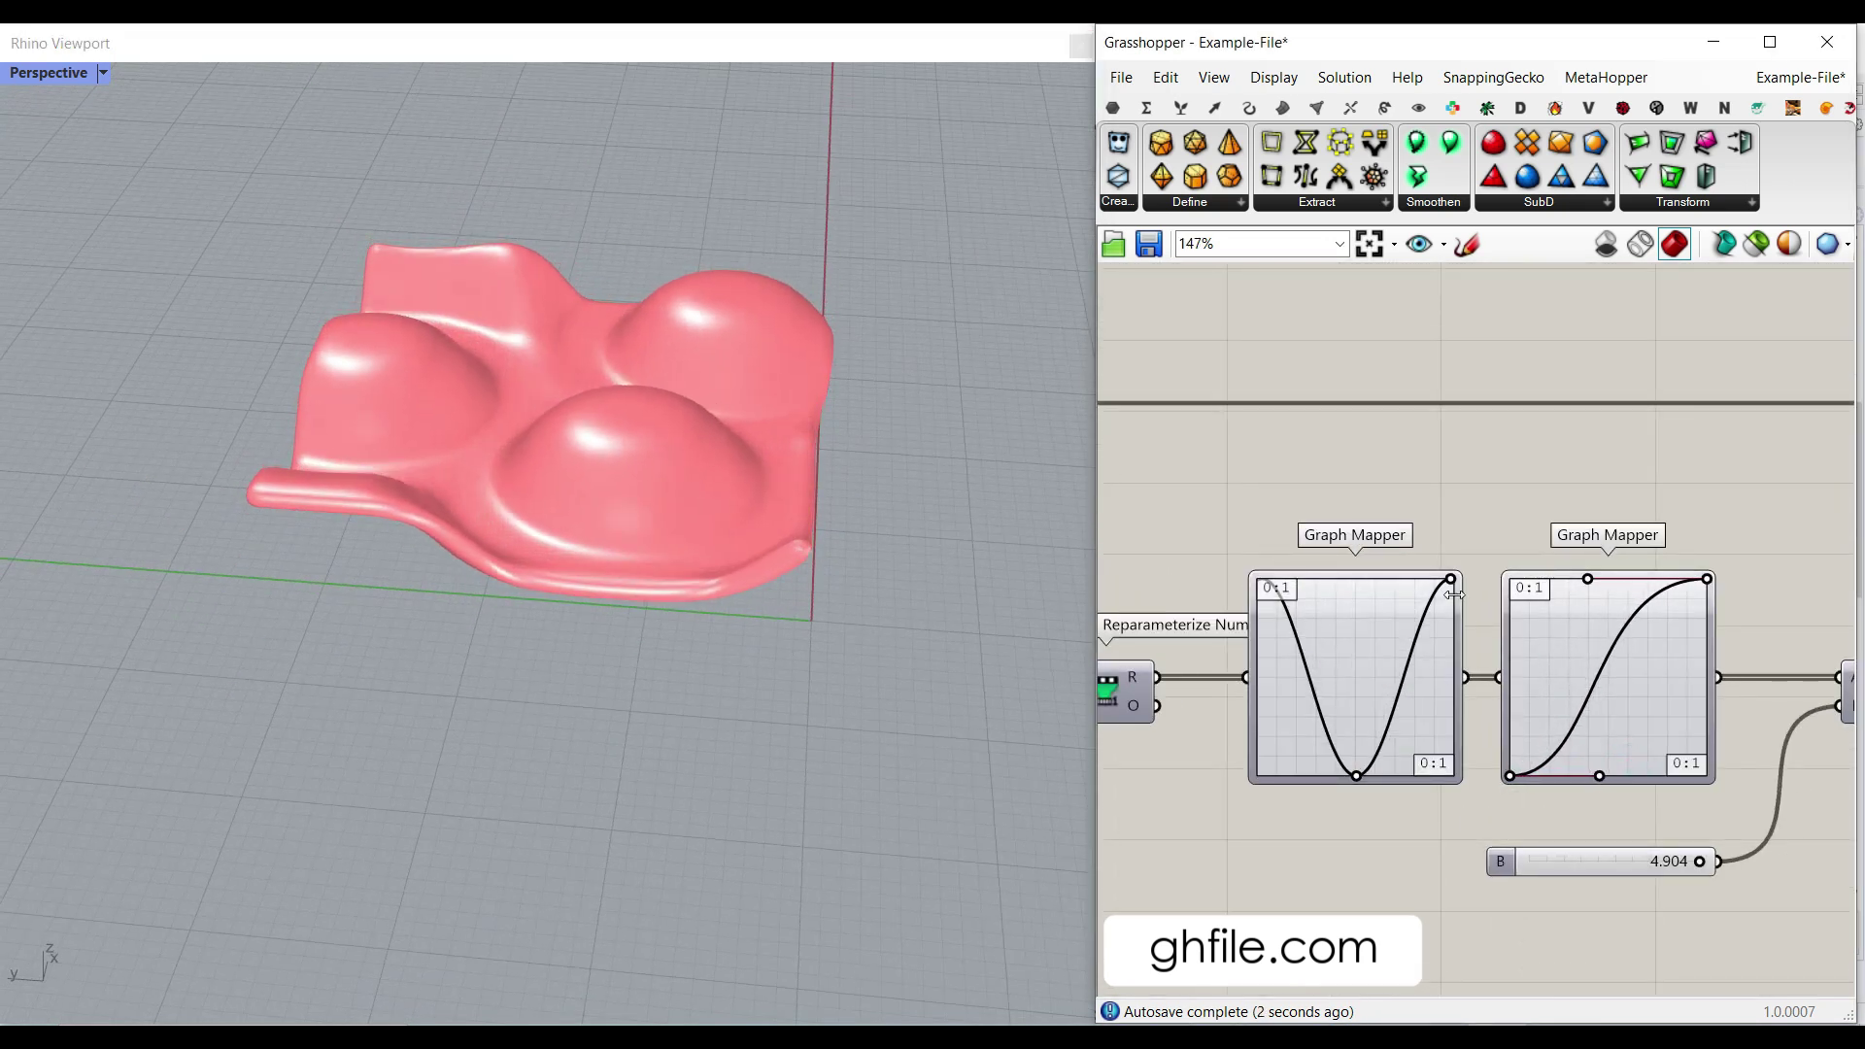
mouse_move(1450, 579)
left_mouse_down()
mouse_move(1381, 577)
mouse_move(1472, 570)
left_mouse_up()
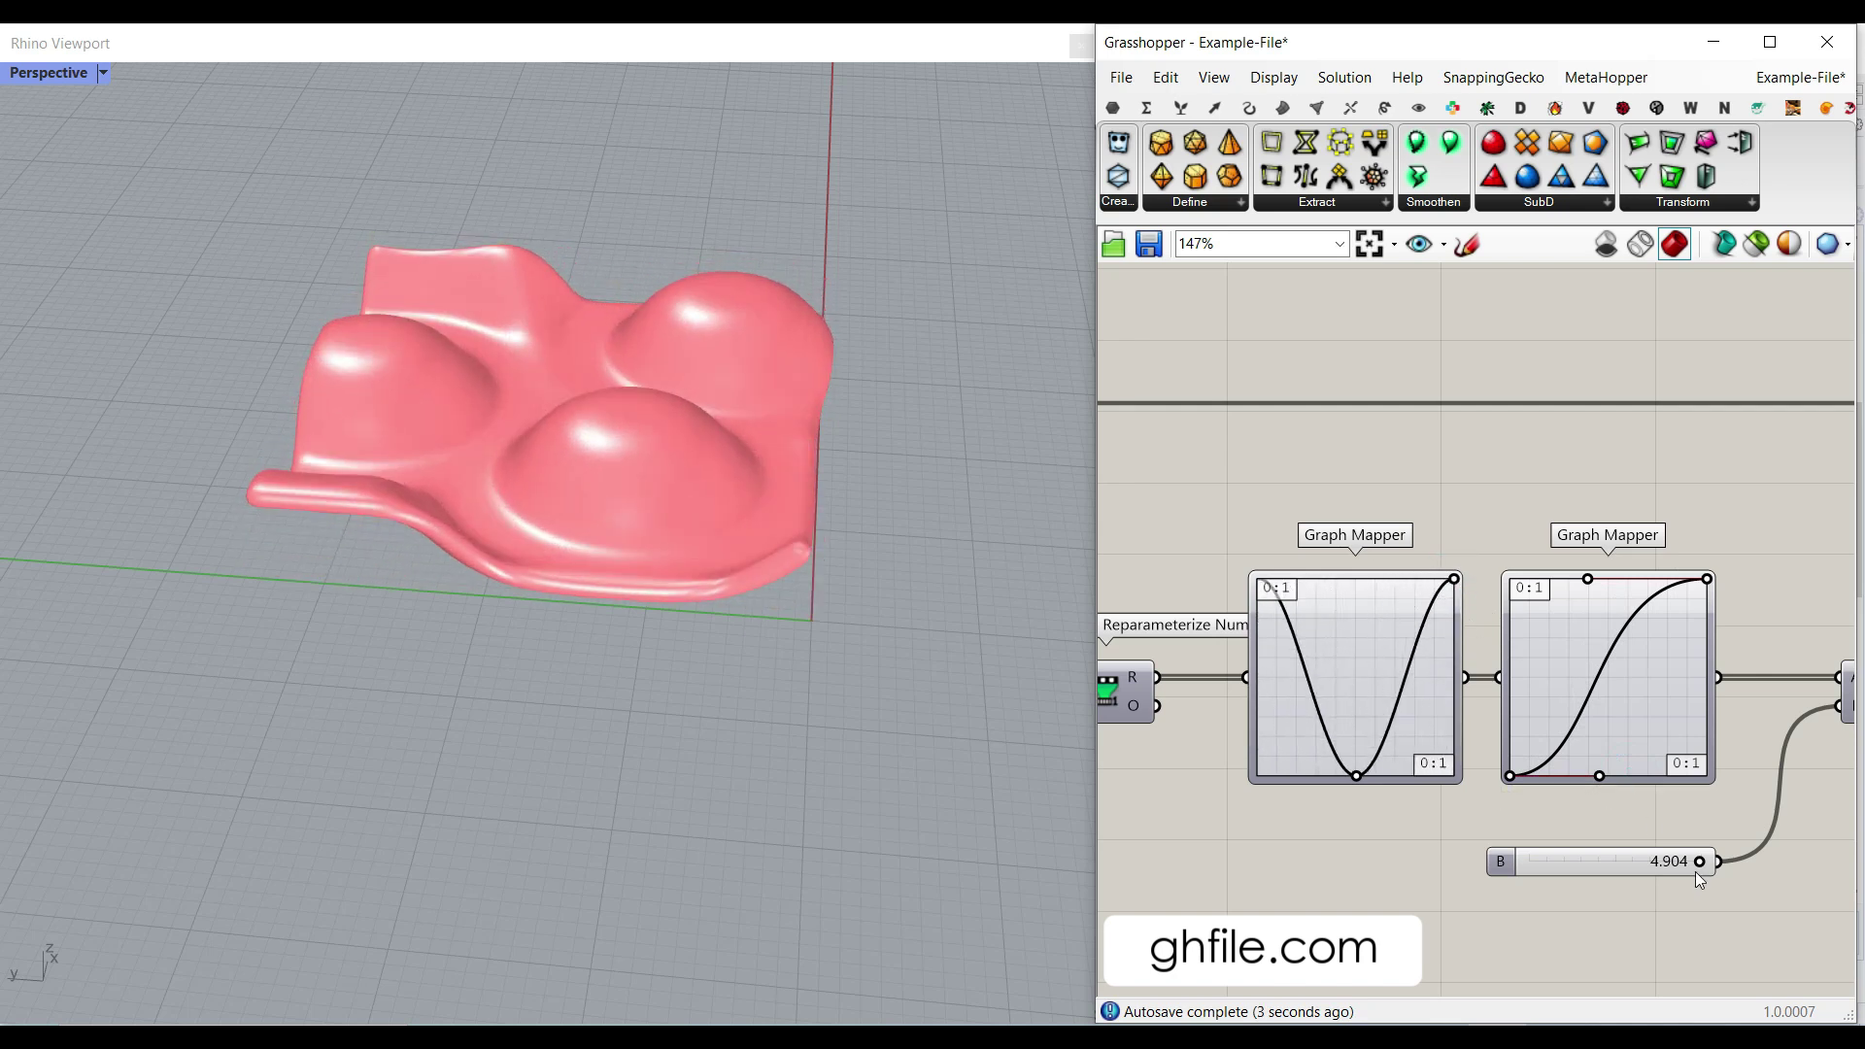
mouse_move(1683, 865)
left_mouse_down()
mouse_move(1595, 853)
mouse_move(1696, 862)
left_mouse_up()
- Select the Point parameter and move the attractor point farthest from the X axis along Y with its gumball
scroll(1614, 624, "down", 4)
right_click_drag(1286, 658, 1545, 675)
scroll(1545, 675, "up", 3)
left_click(1544, 672)
scroll(512, 306, "up", 5)
left_click_drag(271, 476, 342, 479)
- Delete the Custom Preview Lineweights component and the black colour swatch that was wired to it
scroll(1276, 506, "down", 3)
scroll(1546, 531, "up", 6)
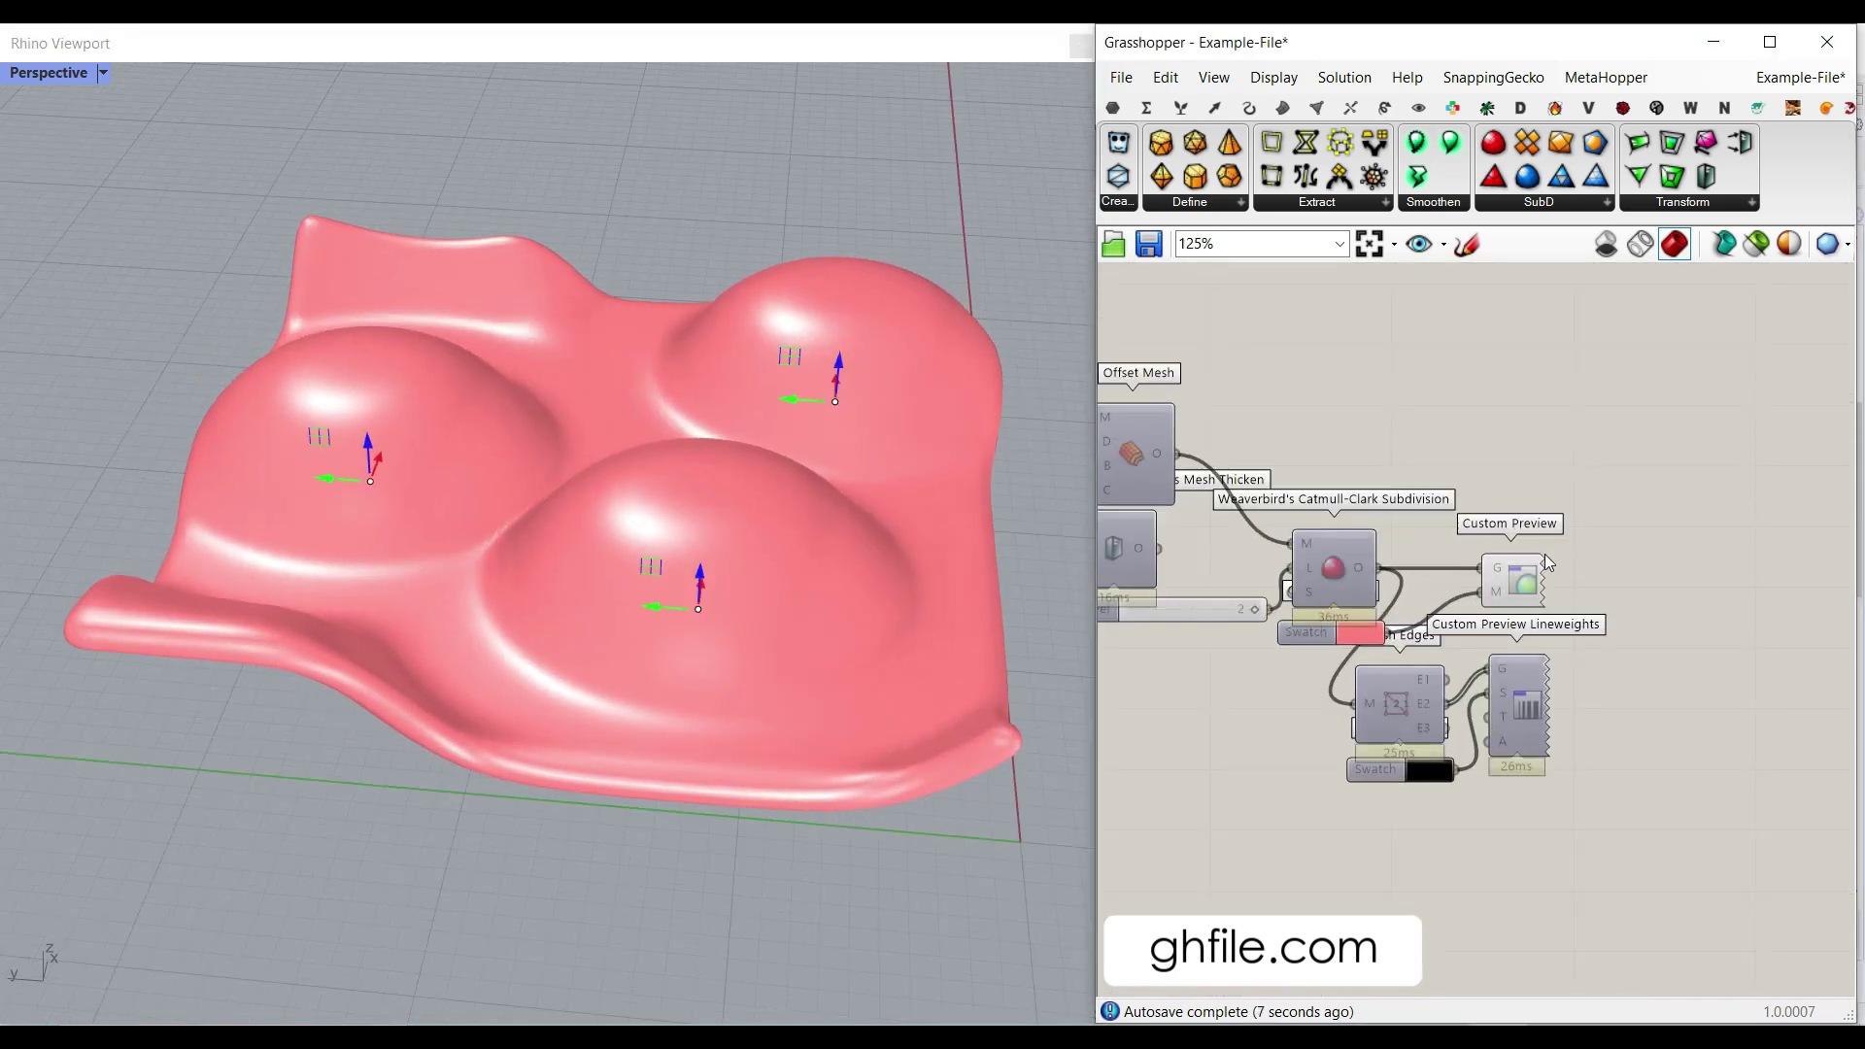
right_click_drag(1378, 708, 1365, 651)
left_click_drag(1746, 814, 1378, 640)
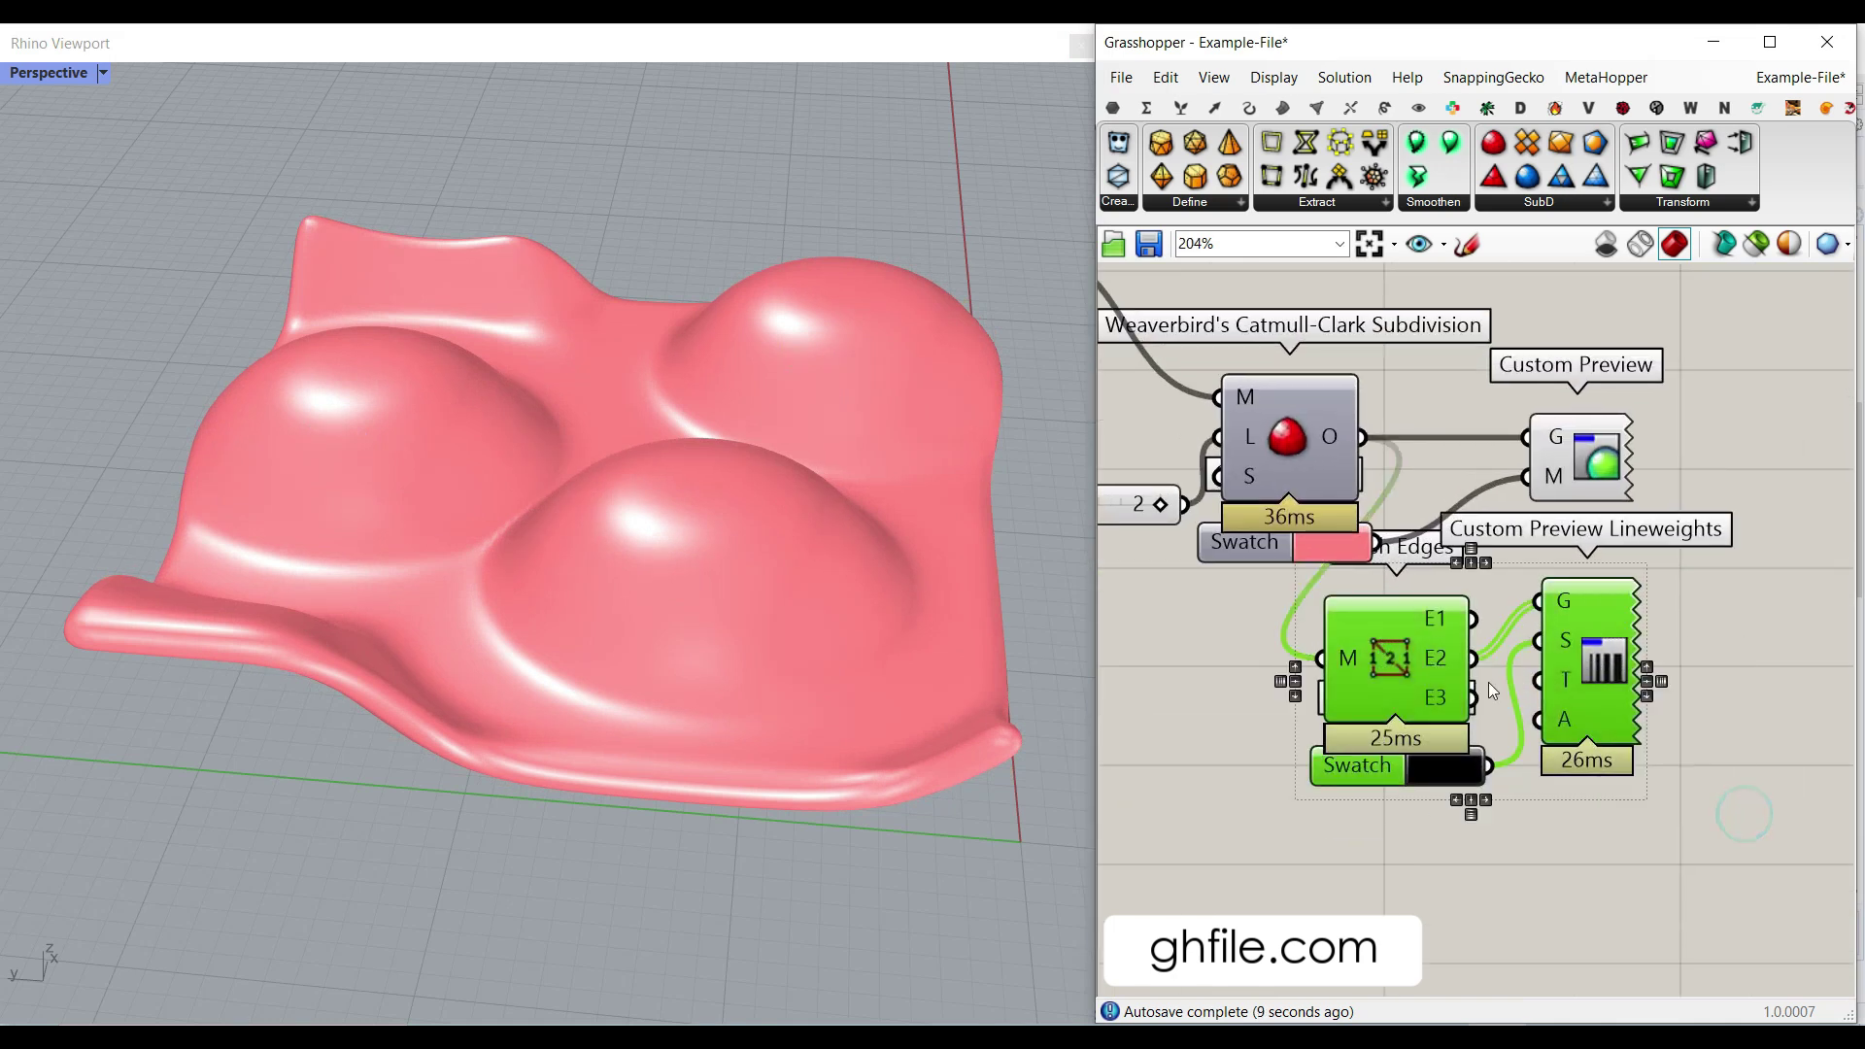
left_click_drag(1640, 808, 1523, 573)
key("Delete")
left_click(1353, 761)
key("Delete")
- Turn on the preview of the Mesh Edges component and inspect the edge lines on the smoothed mesh
left_click(1318, 108)
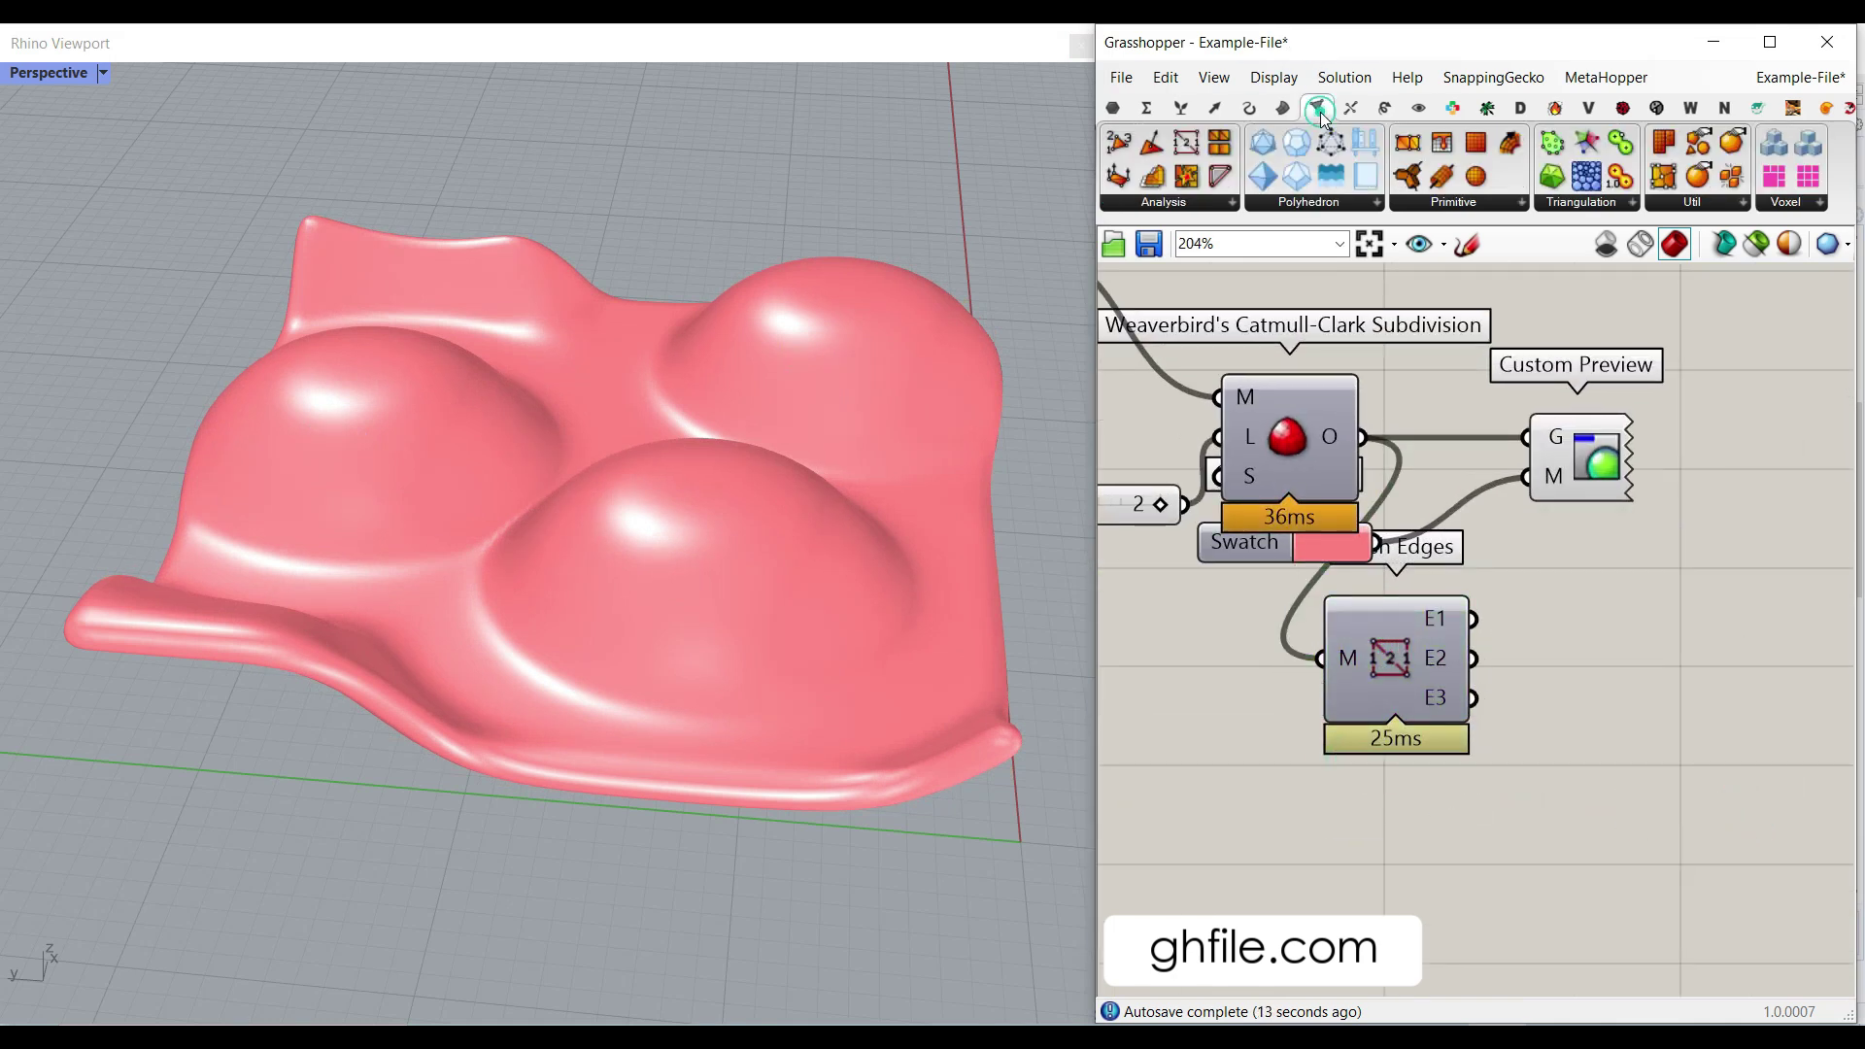
right_click(1384, 637)
left_click(1420, 678)
right_click_drag(618, 767, 753, 526)
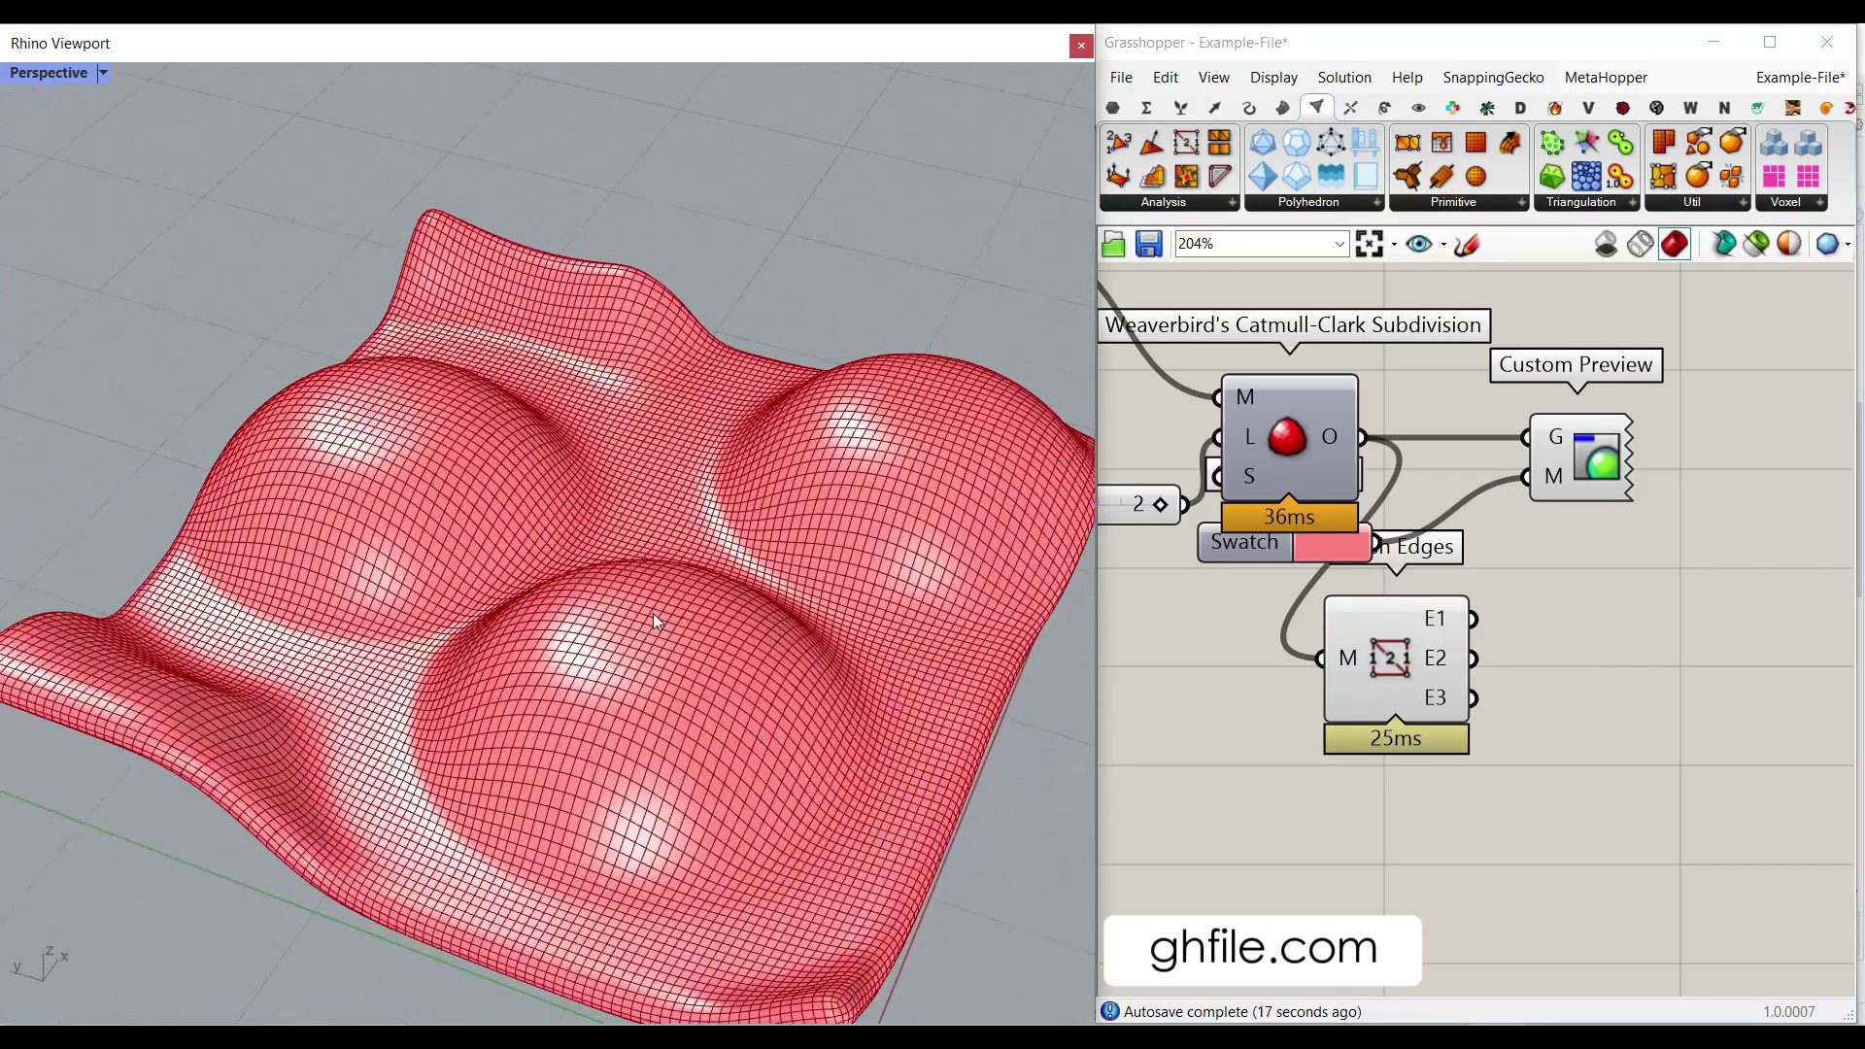
scroll(624, 545, "down", 4)
right_click_drag(657, 621, 569, 557)
scroll(624, 545, "up", 3)
- Space out the Custom Preview, its Colour Swatch and the Mesh Edges component to the right of the Catmull-Clark Subdivision
right_click_drag(1255, 598, 1453, 617)
scroll(1453, 618, "down", 2)
right_click_drag(1700, 530, 1552, 539)
left_click_drag(1553, 519, 1690, 508)
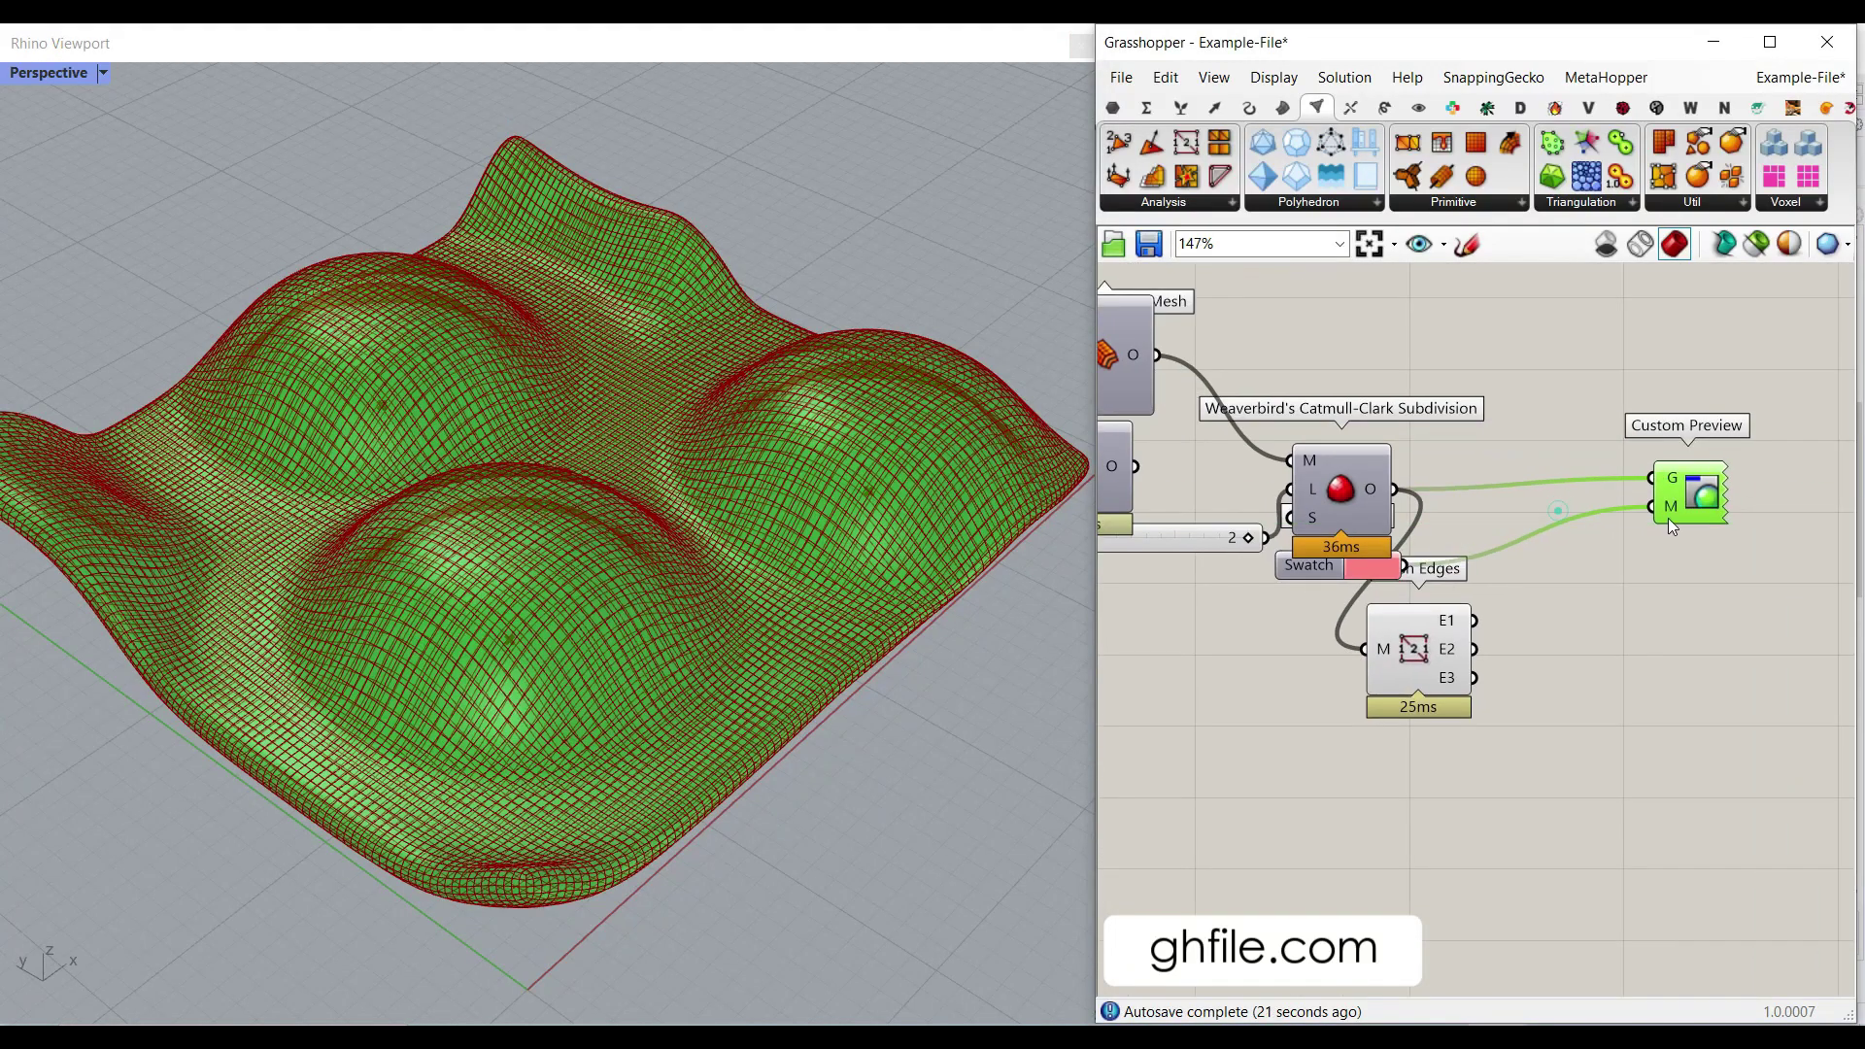
left_click_drag(1310, 569, 1512, 537)
left_click_drag(1428, 670, 1630, 680)
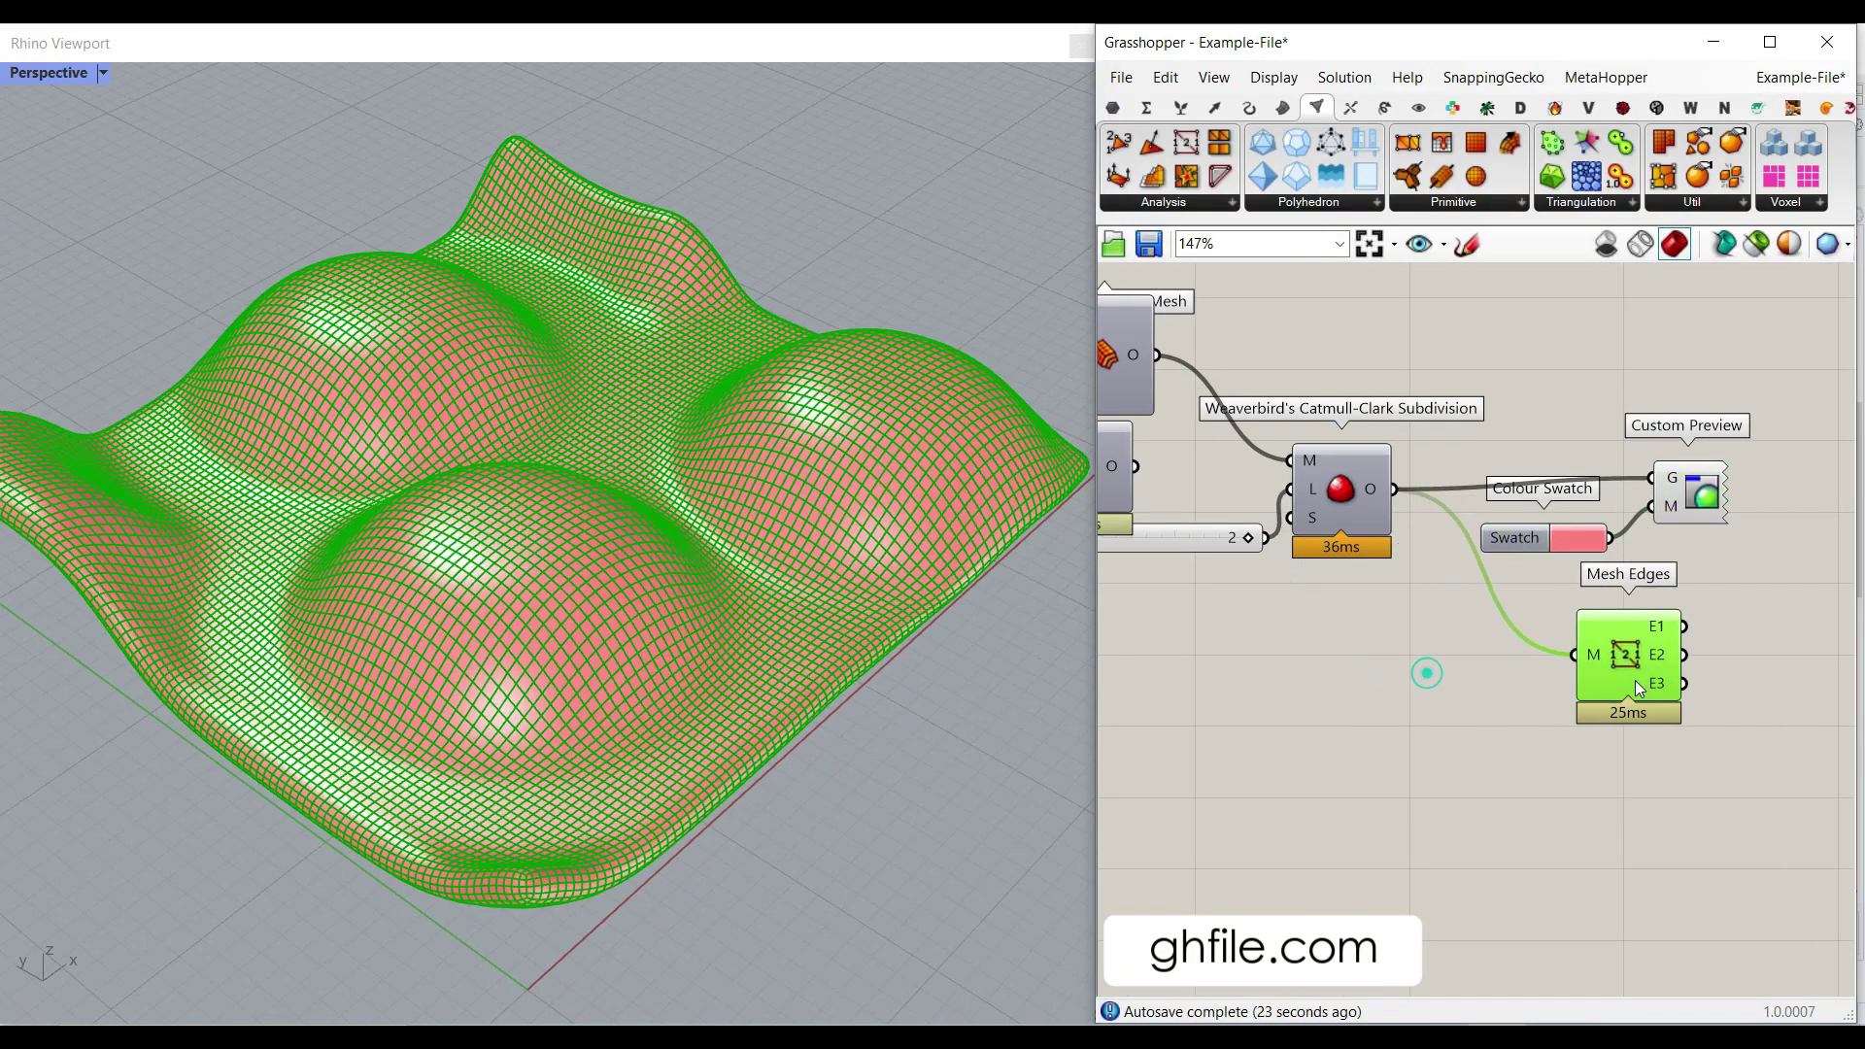
left_click(1339, 692)
- Reposition the subdivision Level slider and the Mesh Thicken component lower on the canvas to tidy the layout
right_click_drag(1255, 630, 1552, 705)
left_click_drag(1466, 612, 1426, 691)
left_click_drag(1388, 555, 1432, 622)
left_click(1530, 428)
- Review the overall definition and examine the finished wavy mesh with its edges from another angle
scroll(1530, 427, "down", 5)
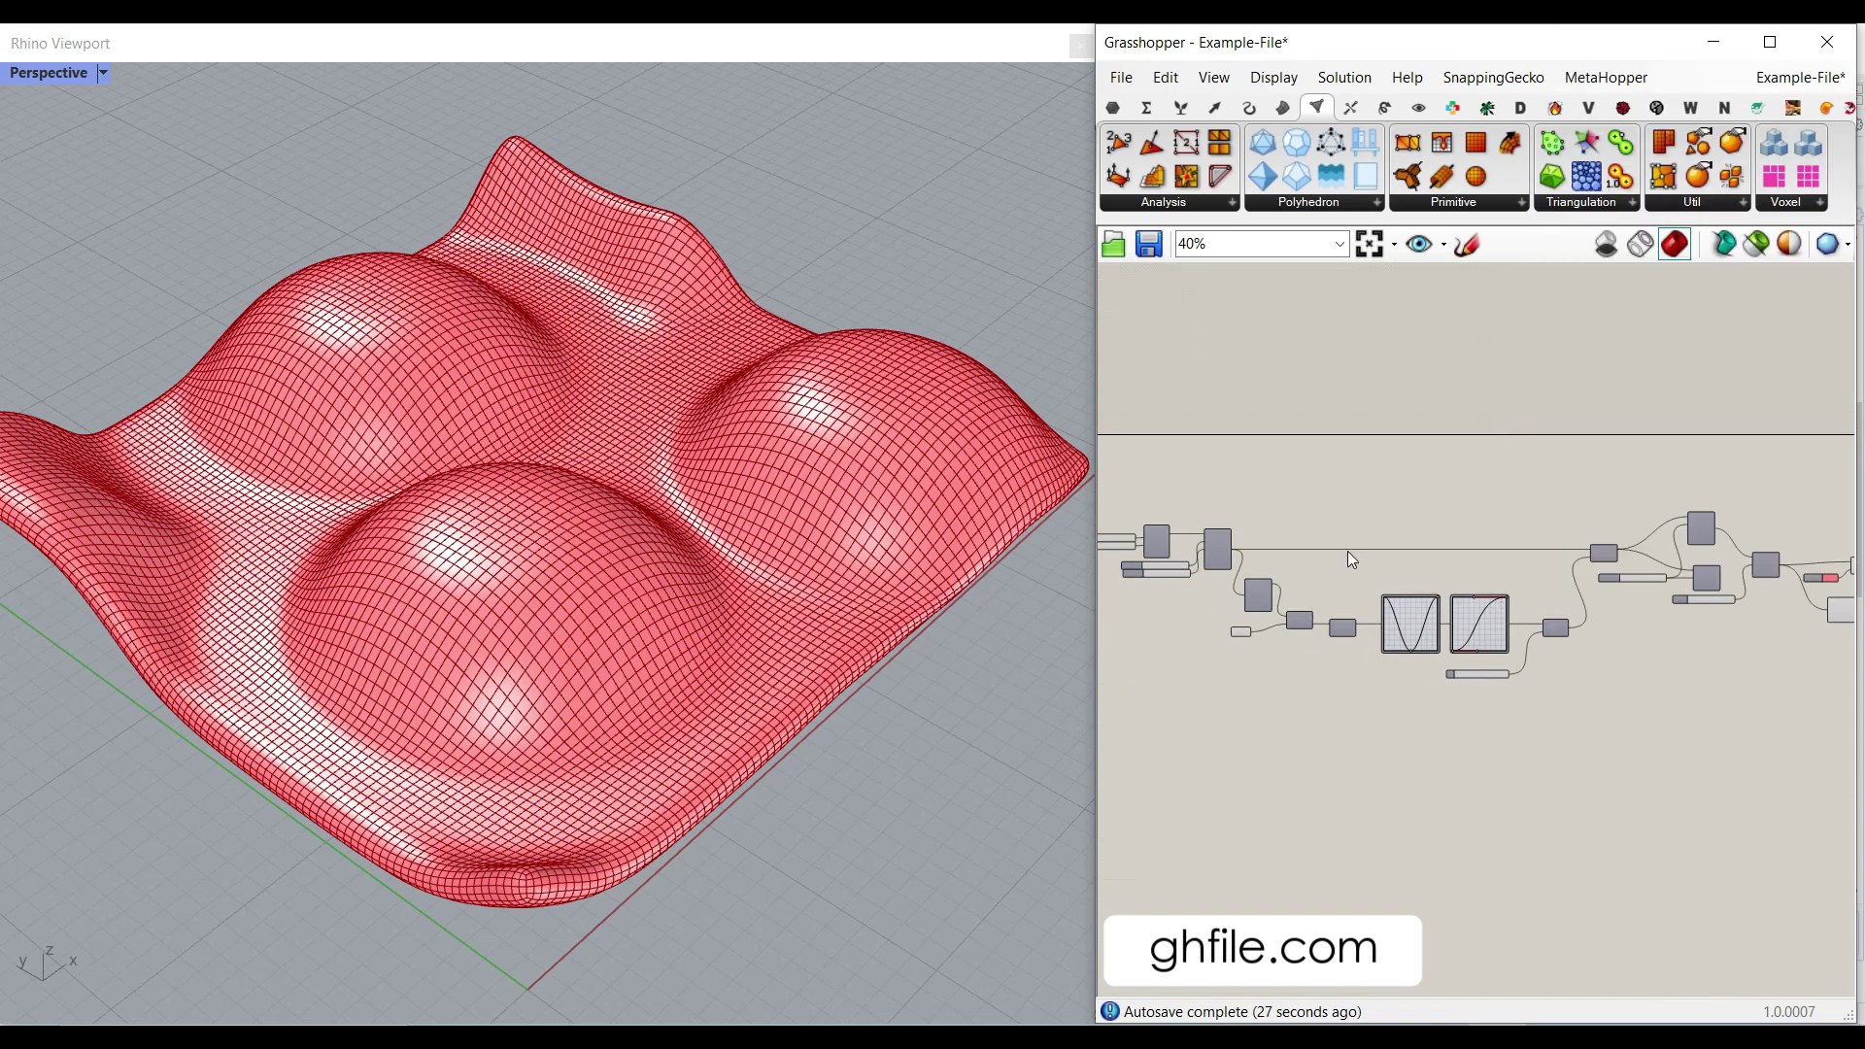
scroll(667, 516, "down", 3)
mouse_move(622, 515)
right_mouse_down()
mouse_move(687, 550)
mouse_move(651, 533)
right_mouse_up()
scroll(579, 433, "up", 2)
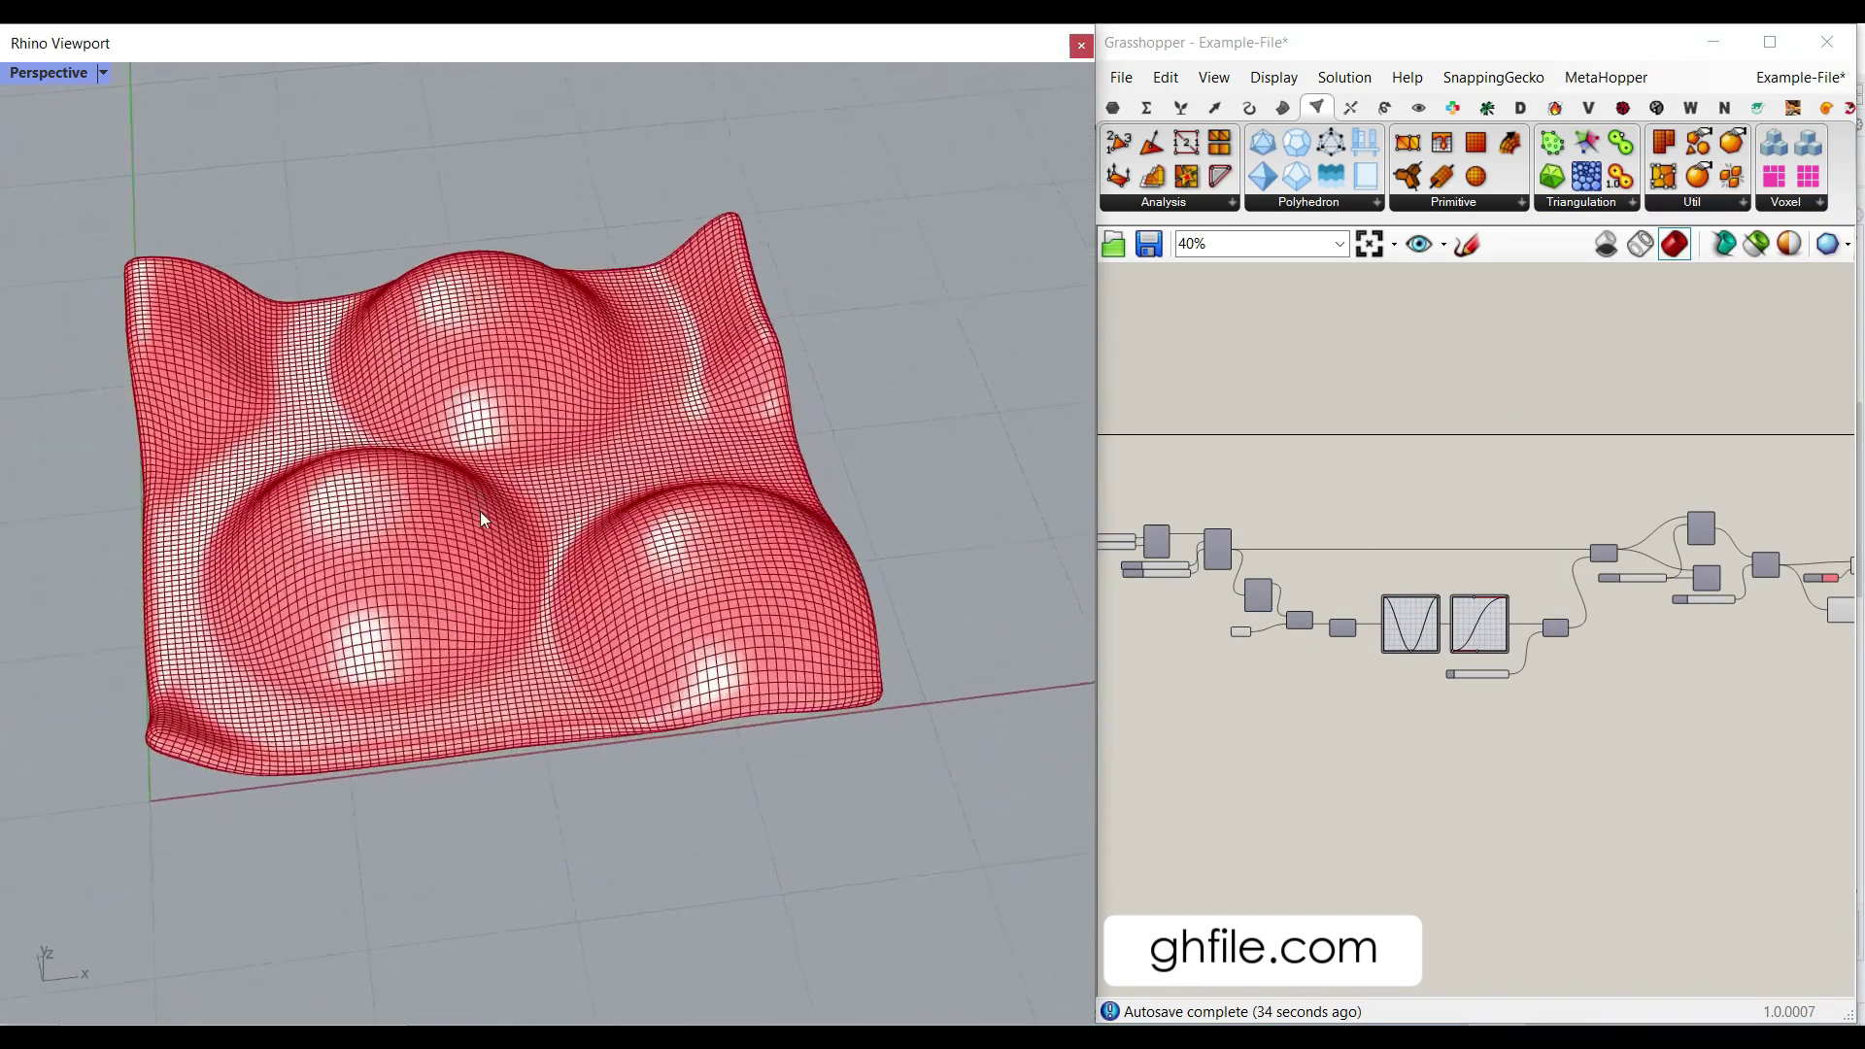